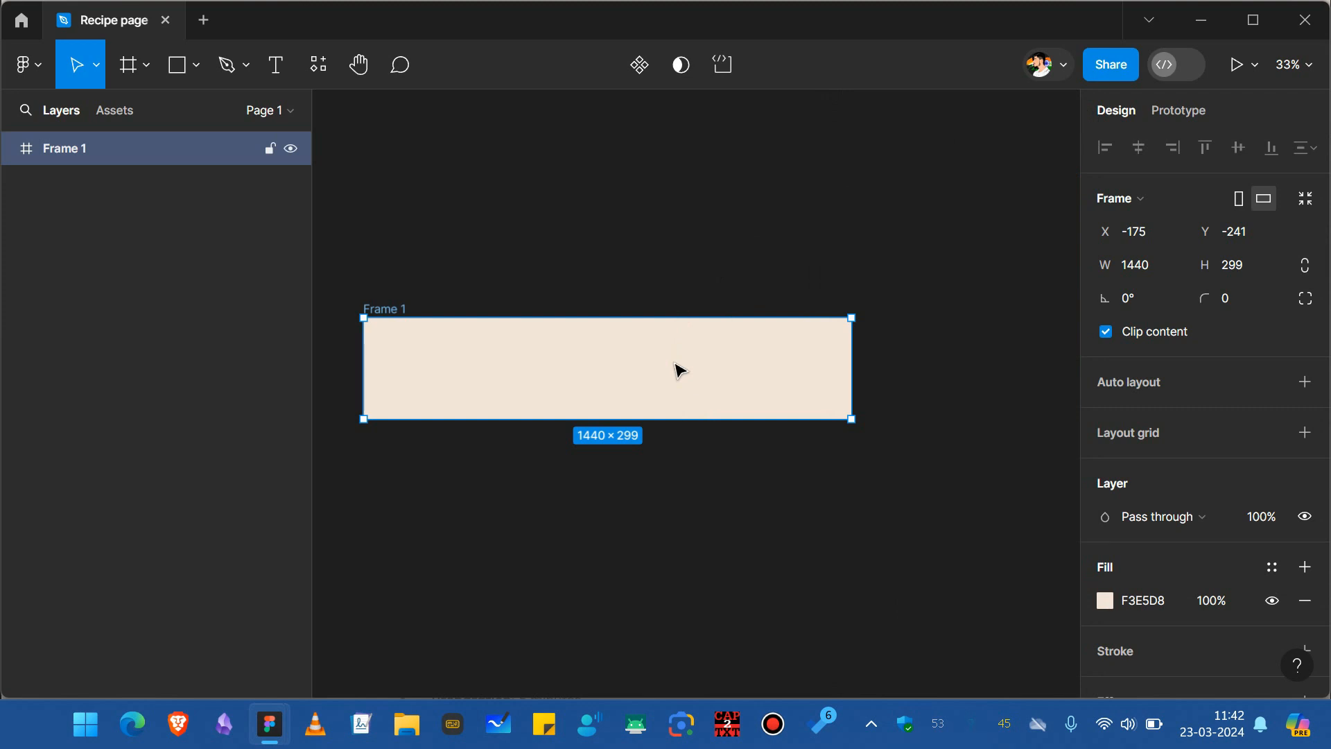
Add auto layout to Frame 1 and set its width to fixed.
key("shift+a")
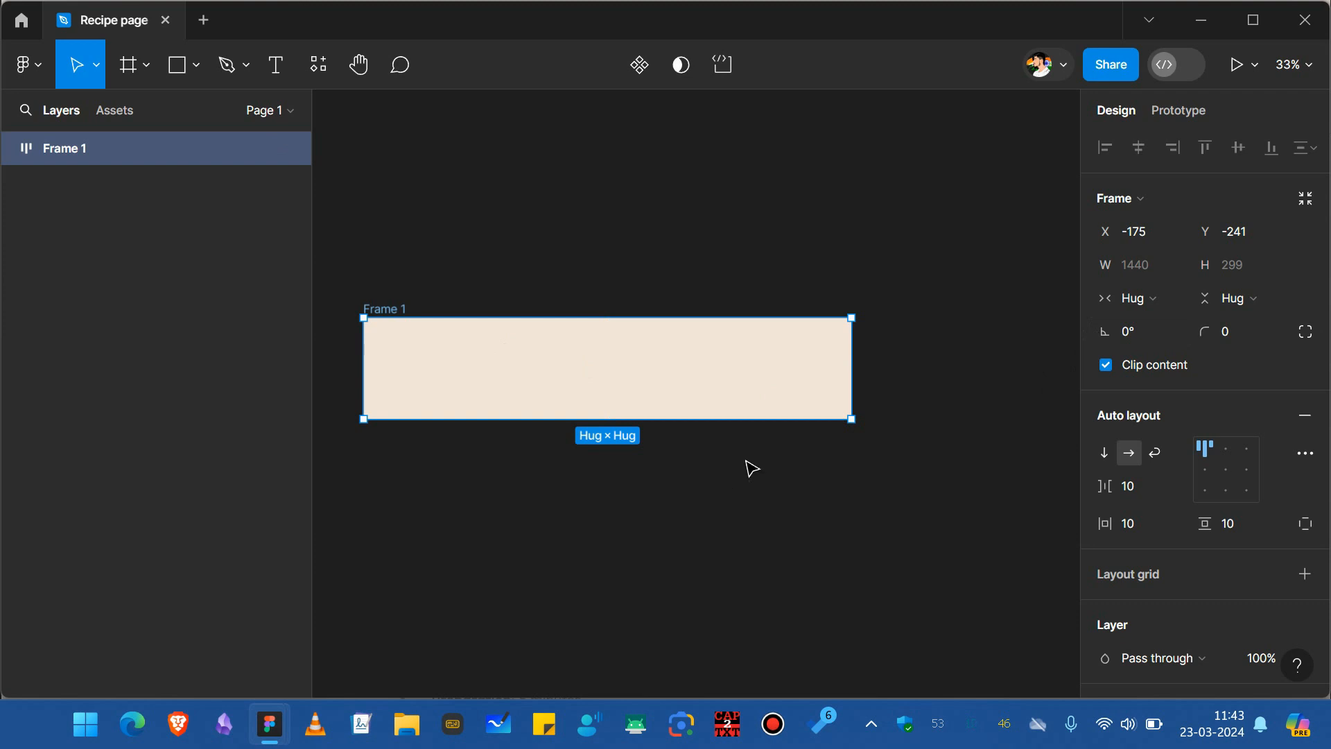
left_click(1127, 295)
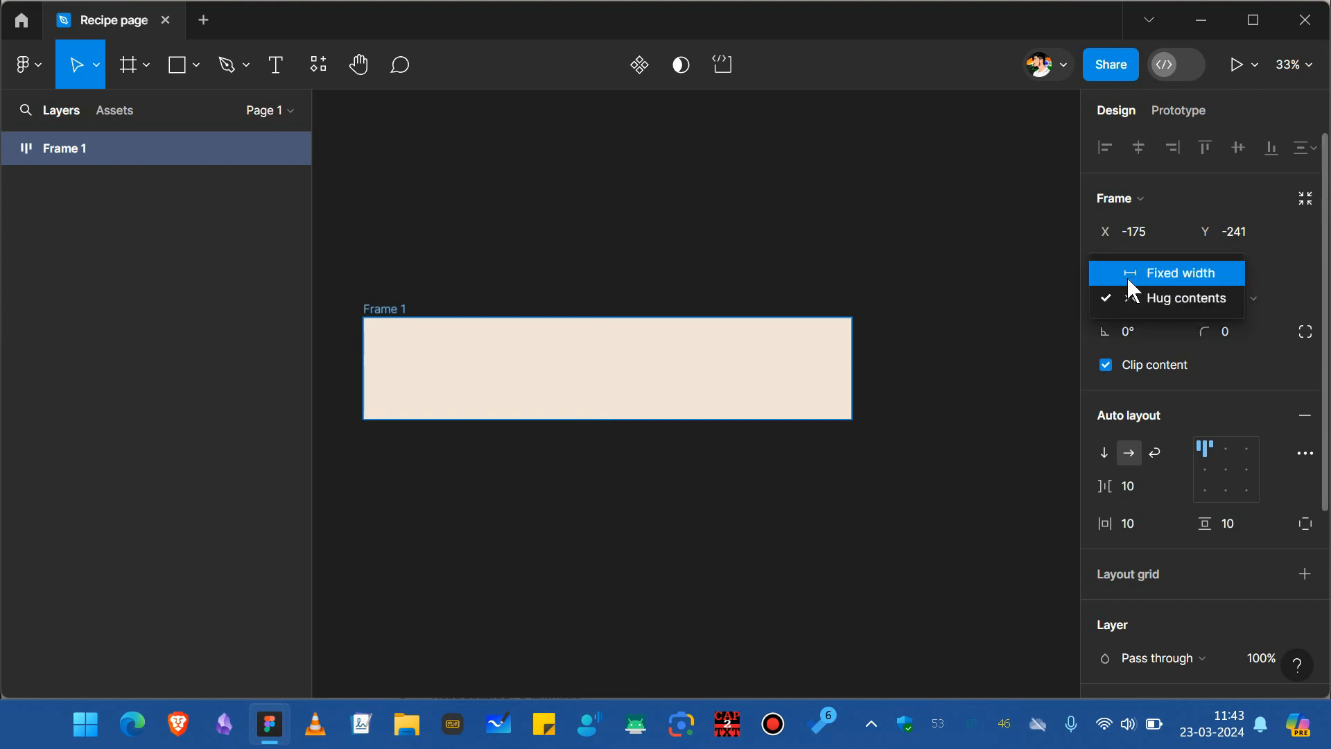
left_click(1127, 275)
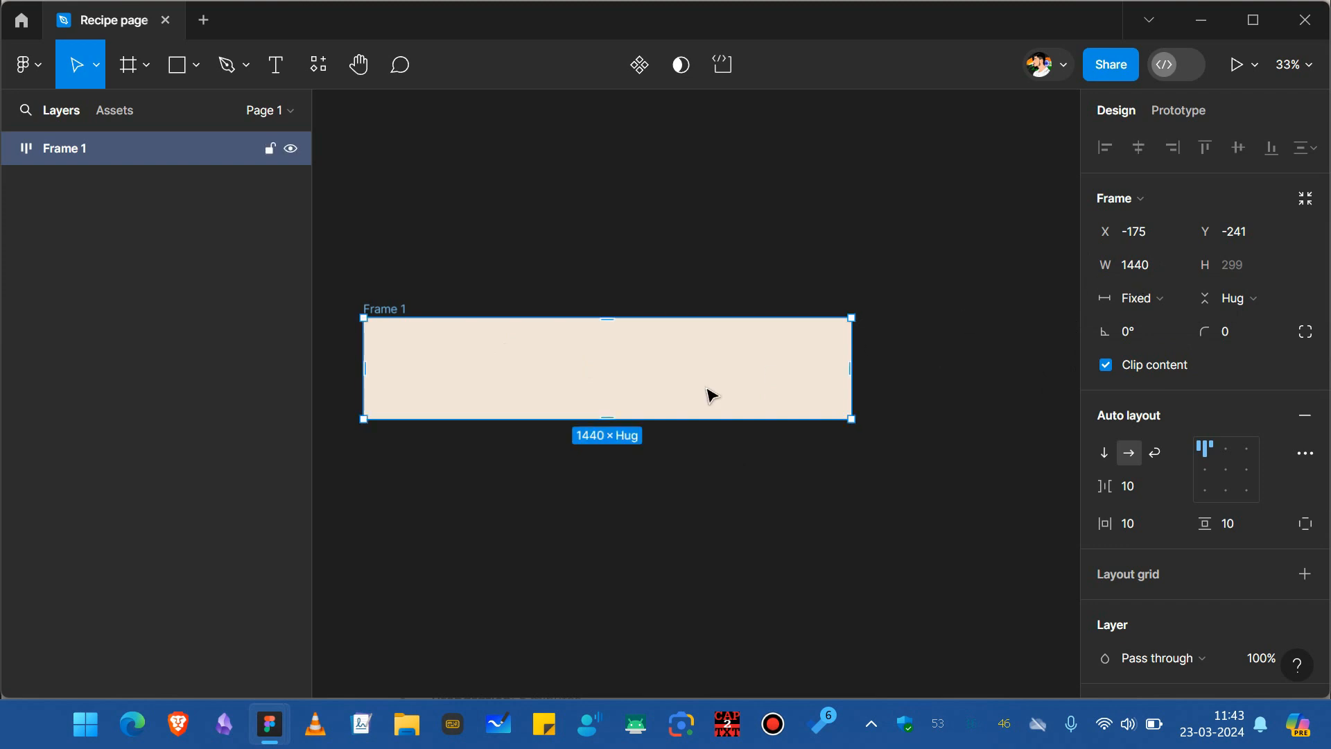
Draw a new frame inside Frame 1, about 1353 × 721.
key("f")
left_click_drag(443, 339, 914, 594)
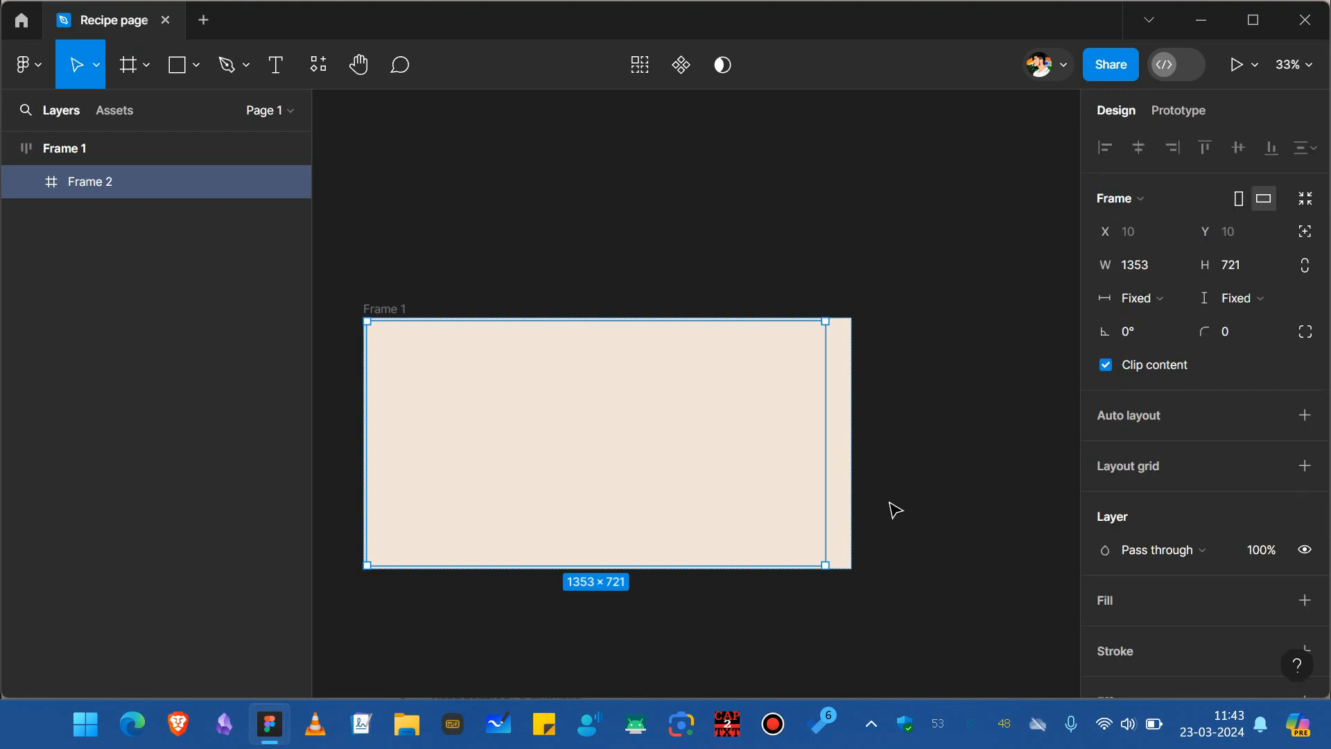
Center the content alignment of Frame 1's auto layout.
left_click(853, 436)
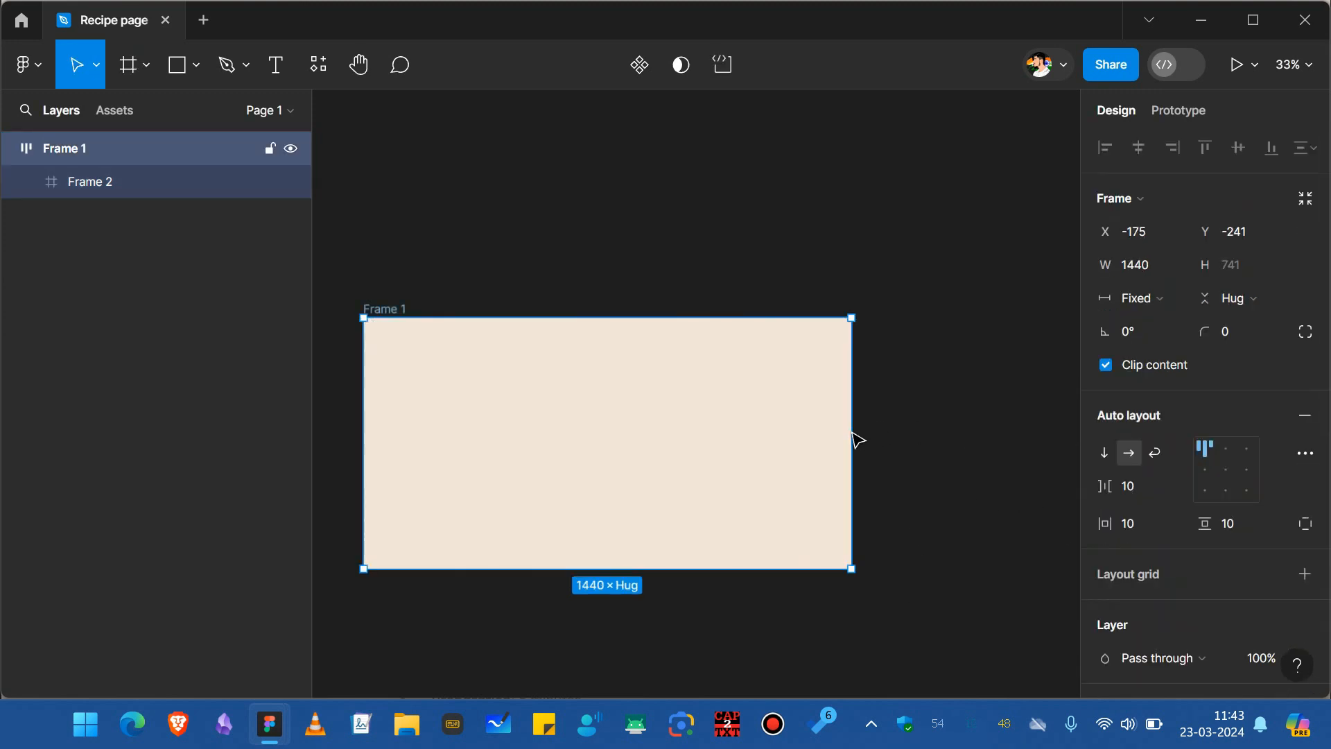
left_click(1228, 476)
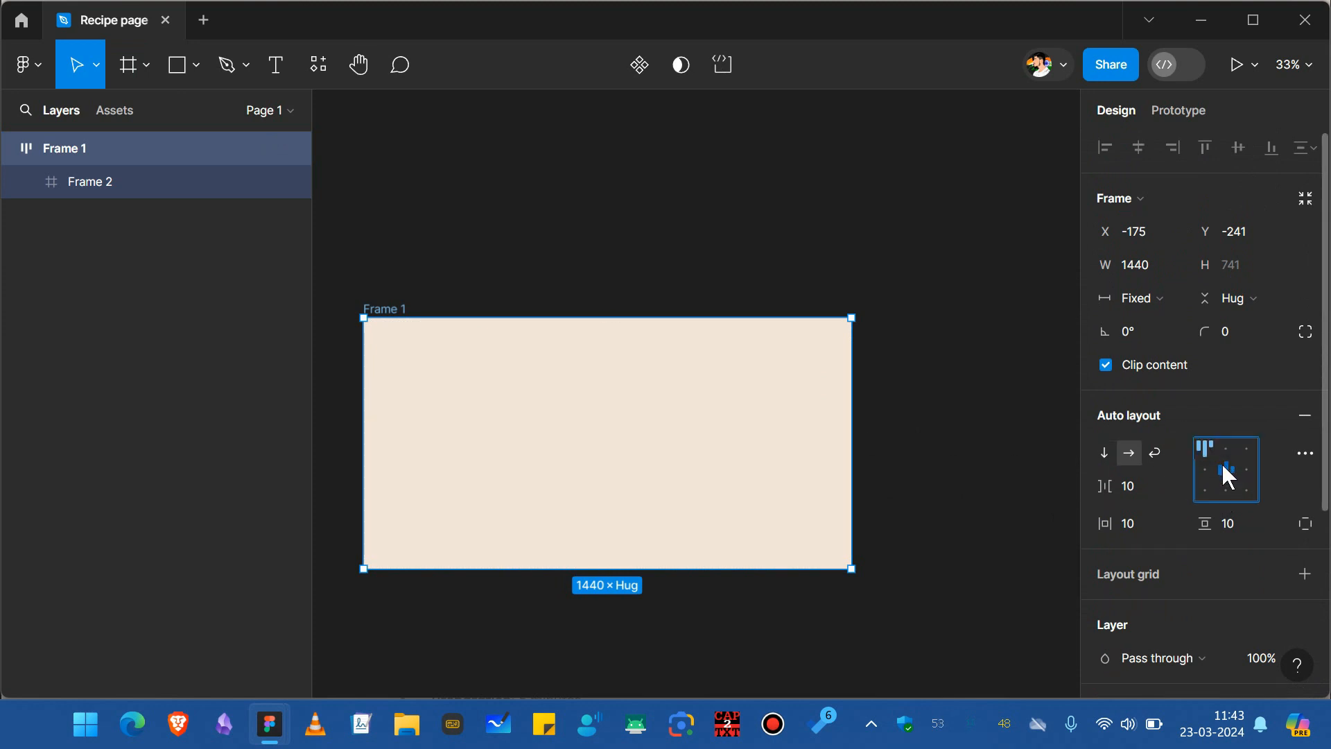
Add a white FFFFFF fill to the inner frame.
left_click(724, 441)
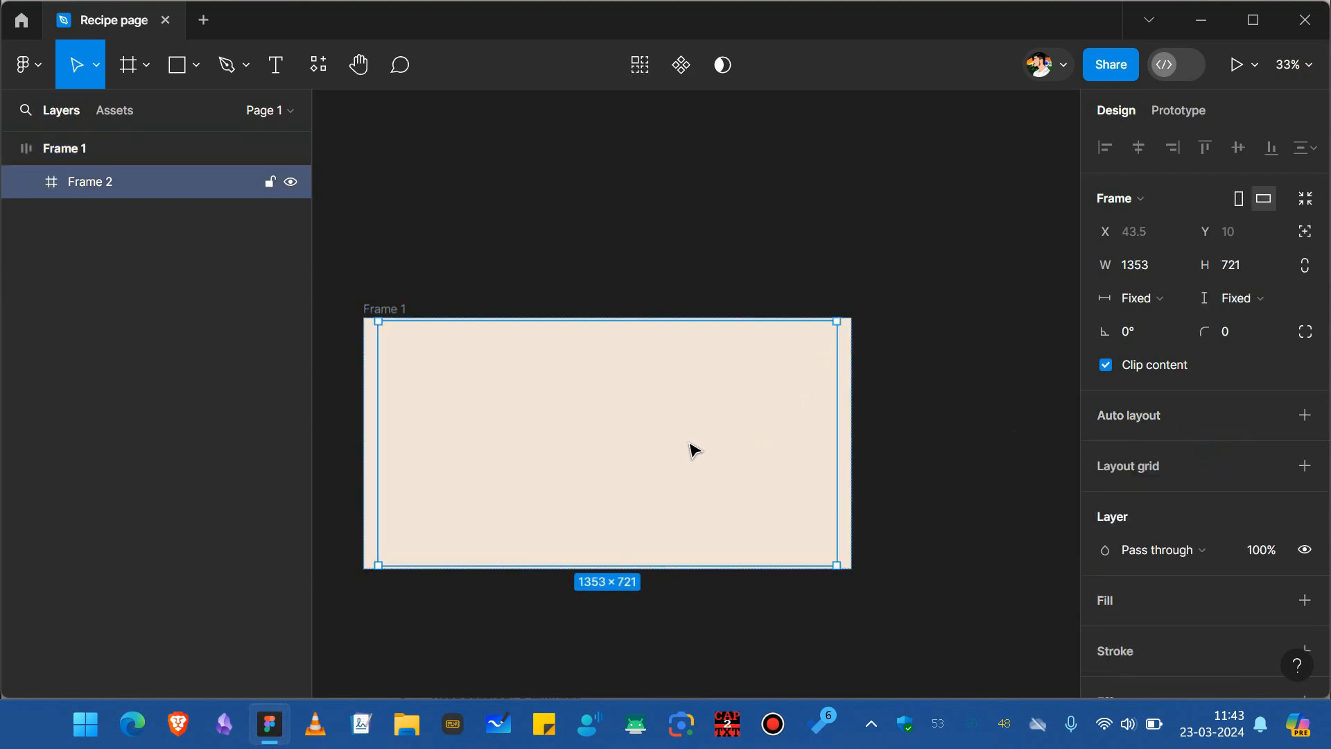
scroll(1177, 555, "down", 2)
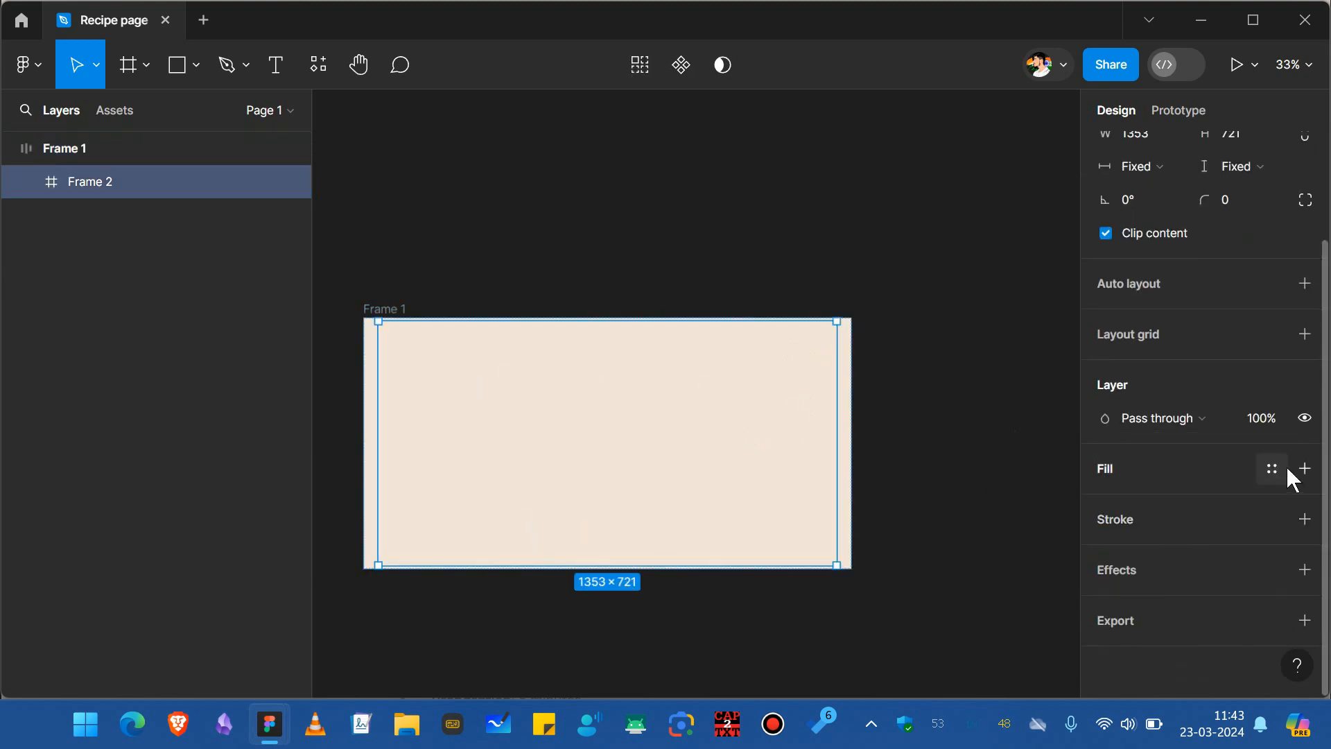
left_click(1305, 469)
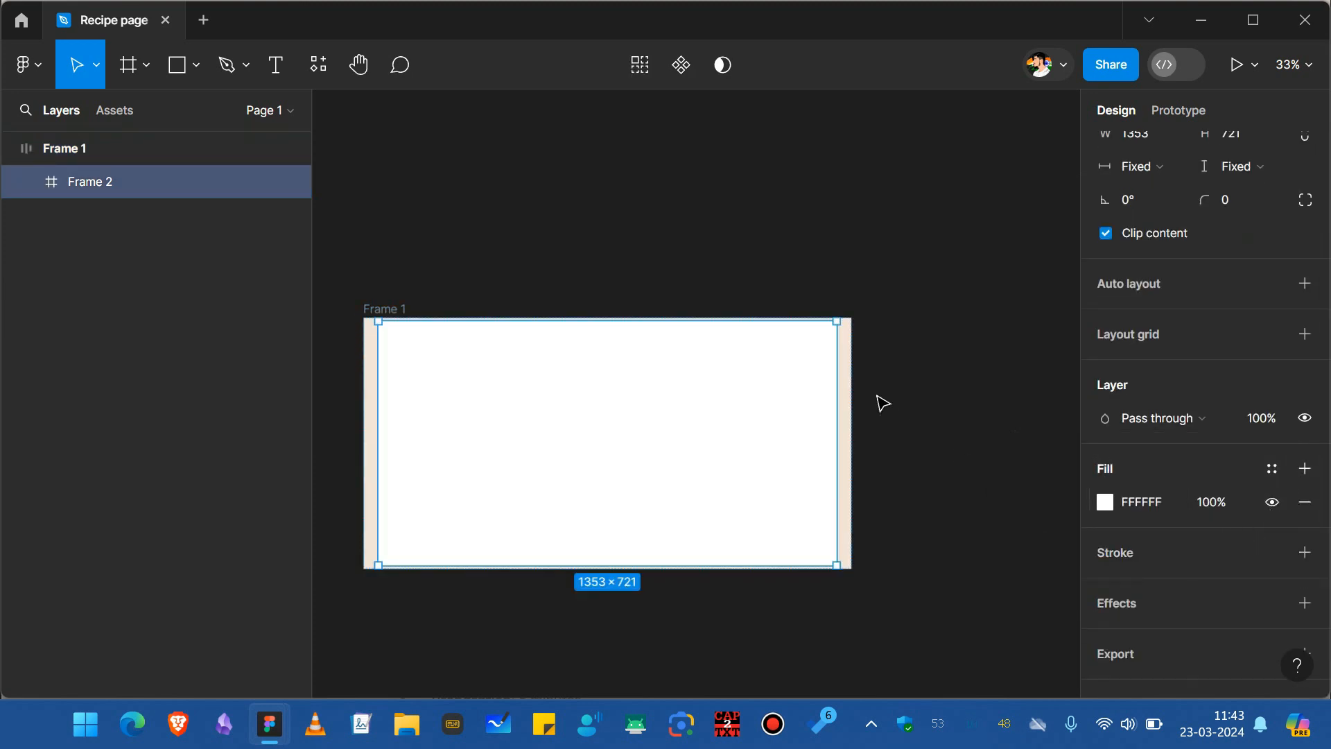
Set Frame 1's vertical padding to 120.
left_click(380, 307)
left_click(1241, 395)
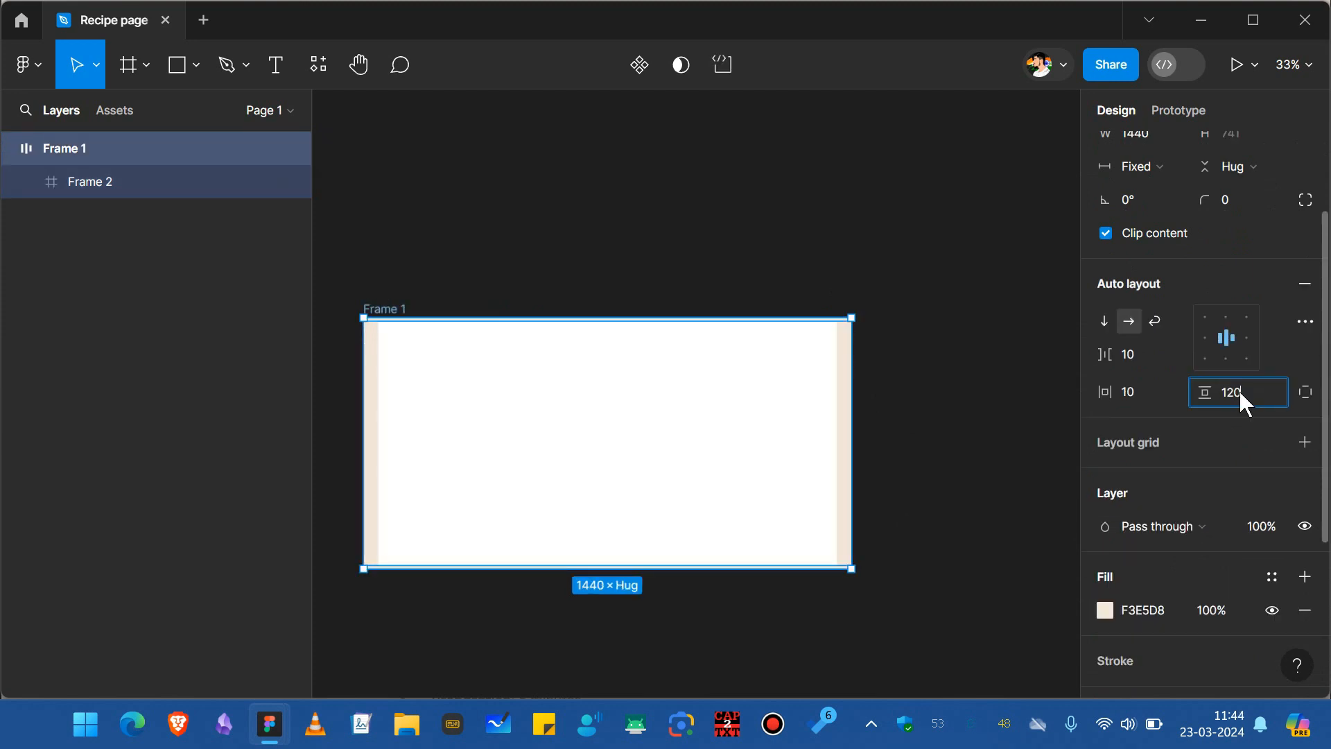
type("120")
key("Return")
Add auto layout to the inner frame.
left_click(596, 343)
scroll(597, 343, "down", 2)
scroll(596, 343, "up", 1)
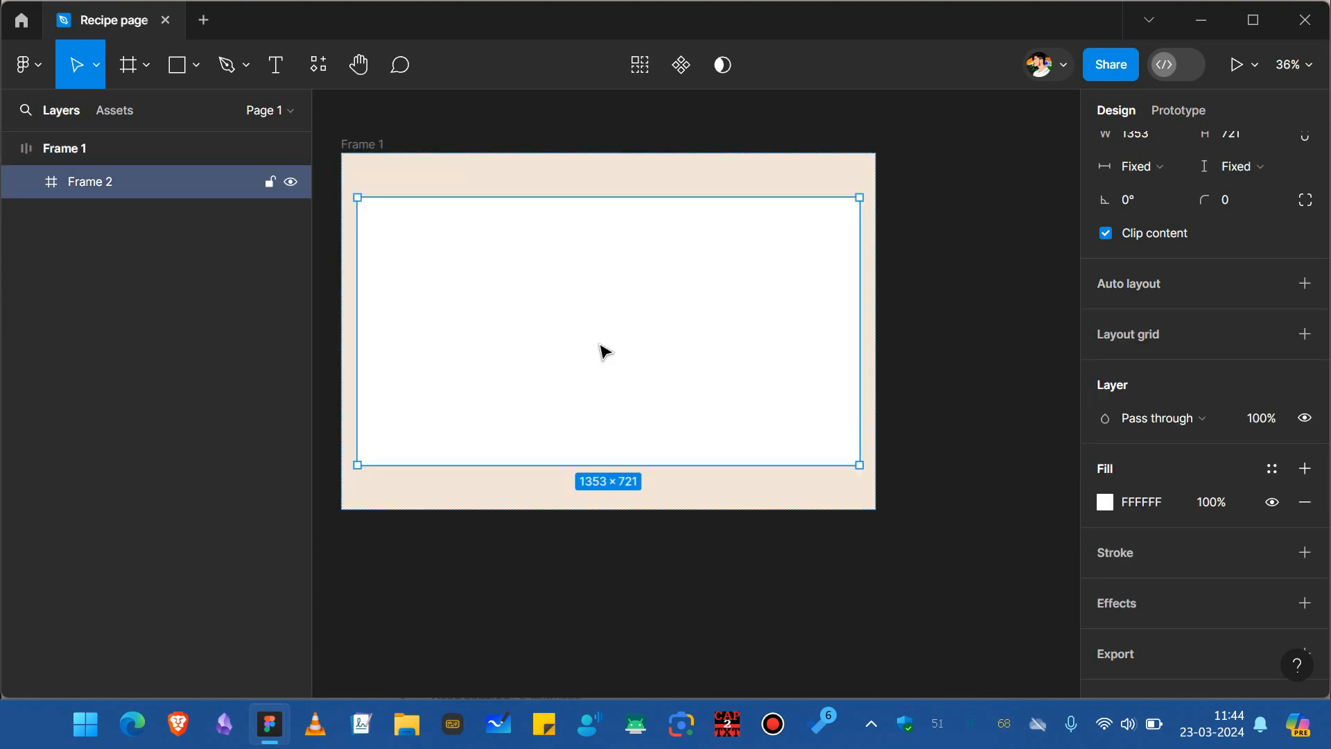
key("shift+a")
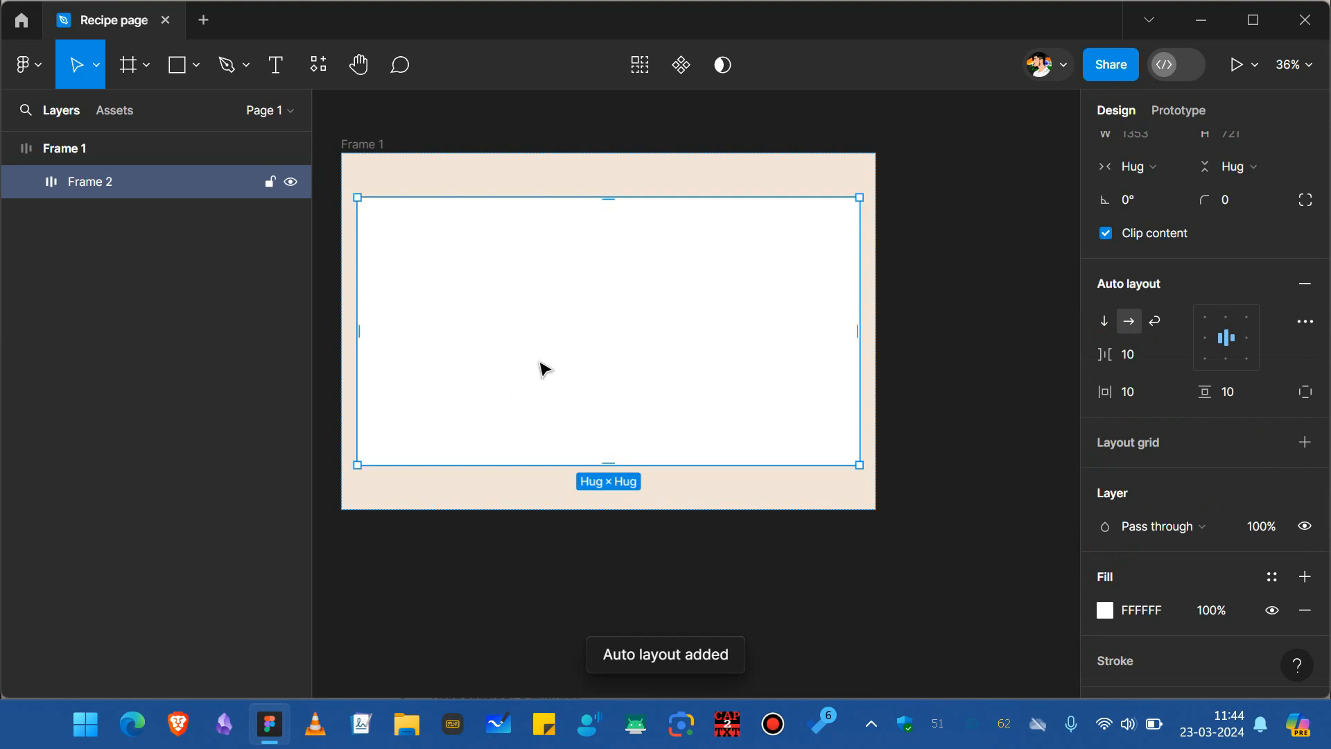
Paste the omelette image into the inner frame.
scroll(557, 363, "up", 1)
scroll(558, 364, "left", 1)
key("ctrl+v")
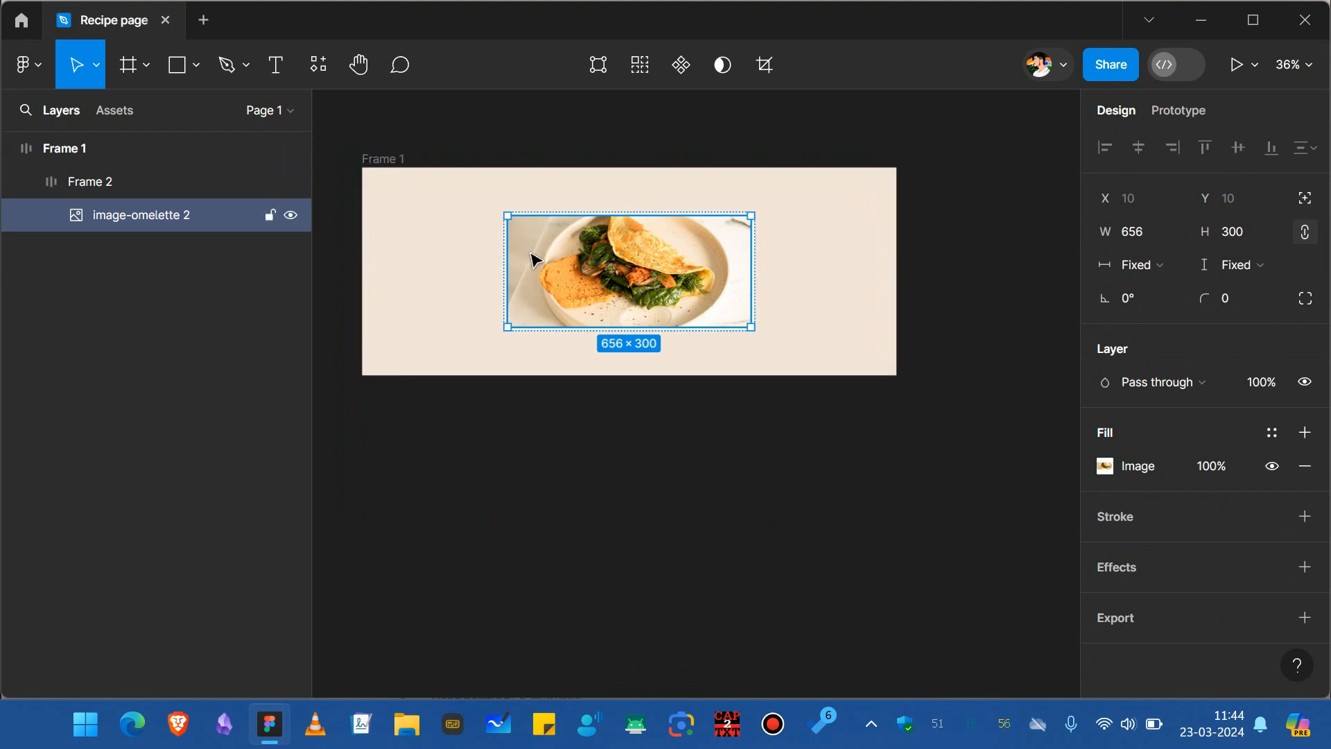
Set the inner frame's horizontal and vertical padding to 40.
left_click(1142, 232)
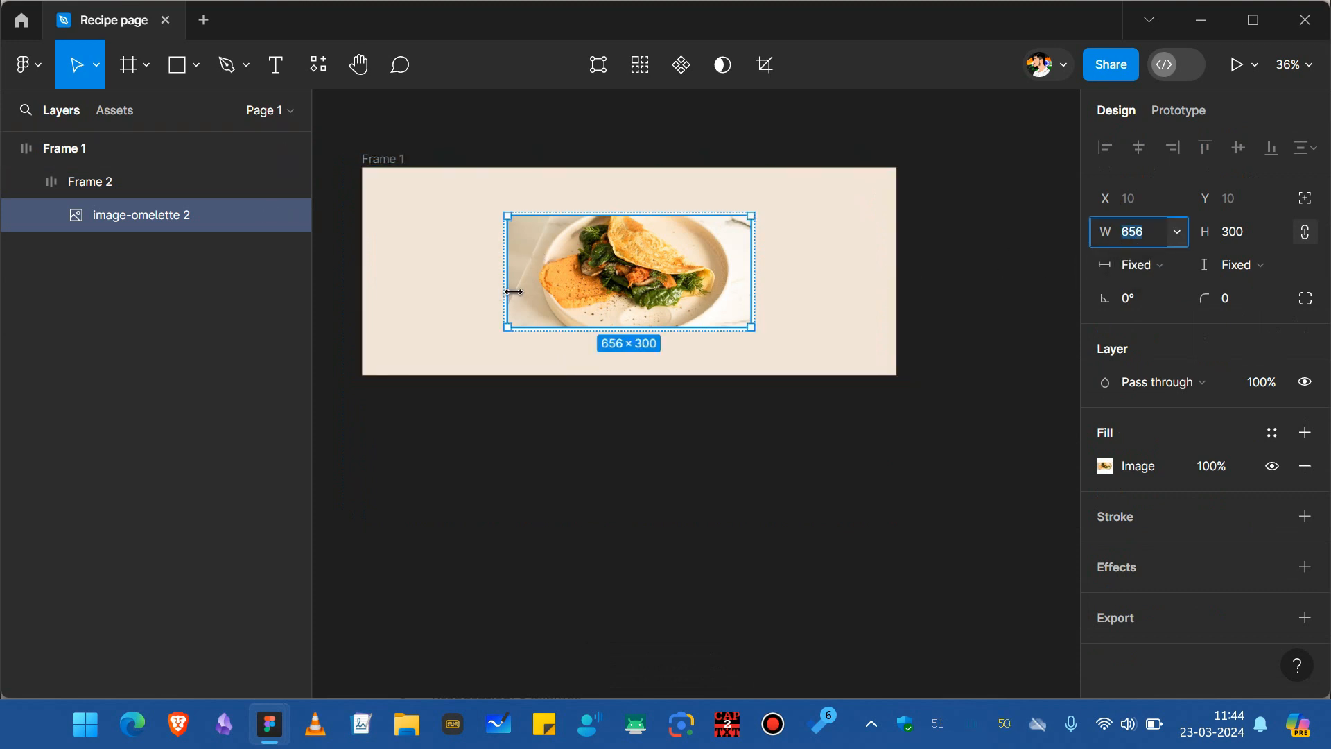
left_click(604, 404)
scroll(591, 300, "up", 3)
left_click(439, 240)
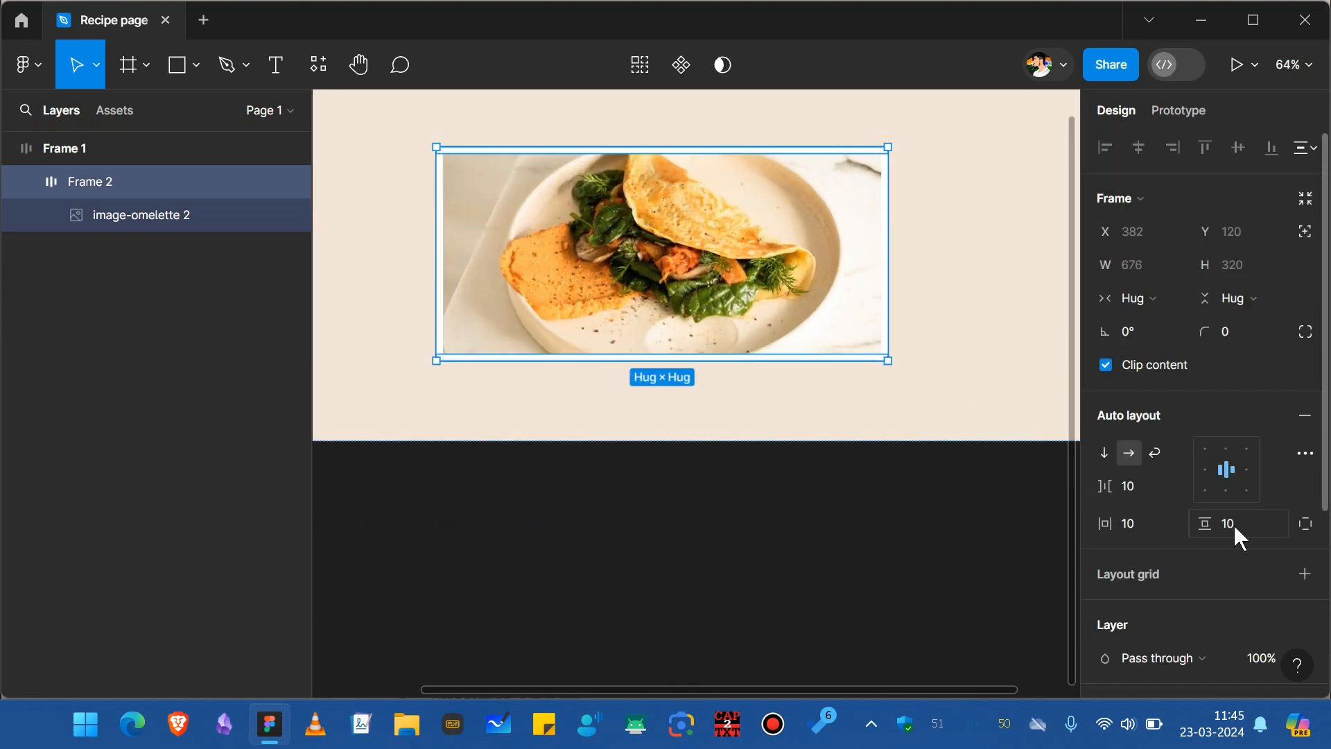
left_click(1152, 525)
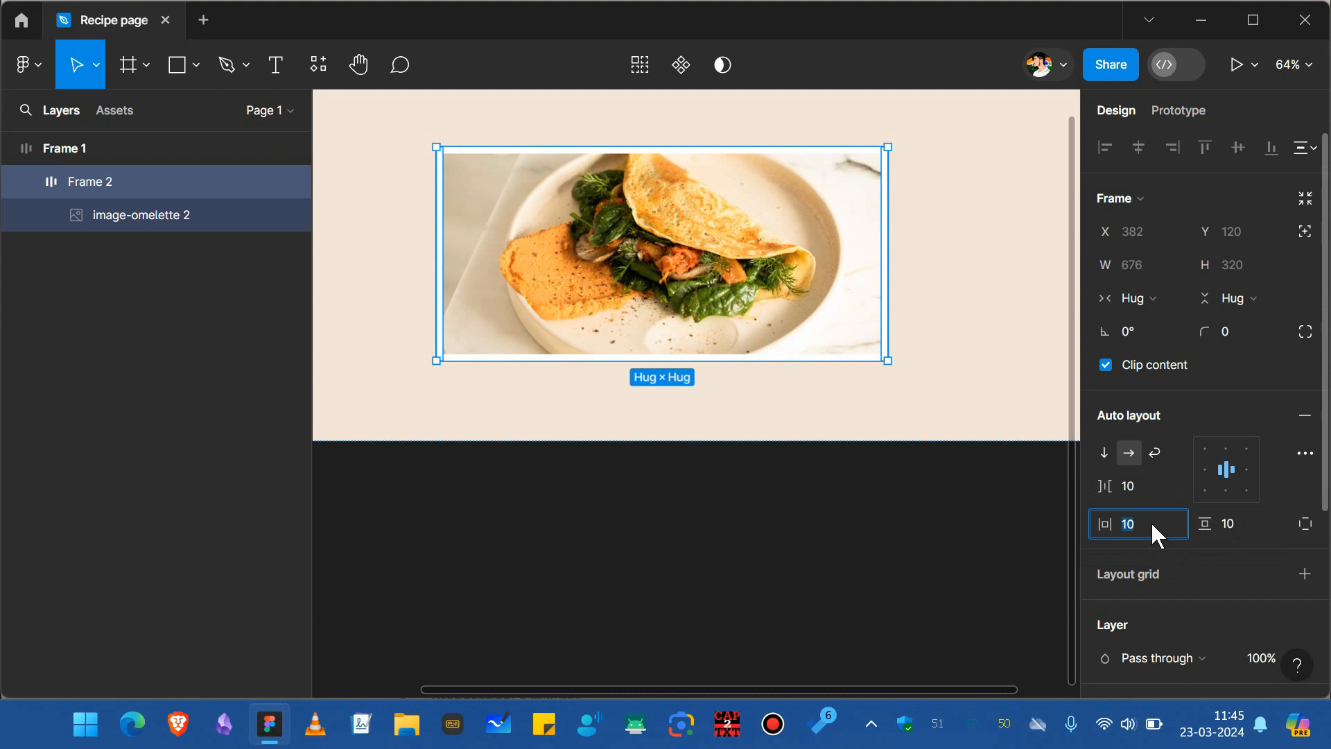
type("40")
key("Return")
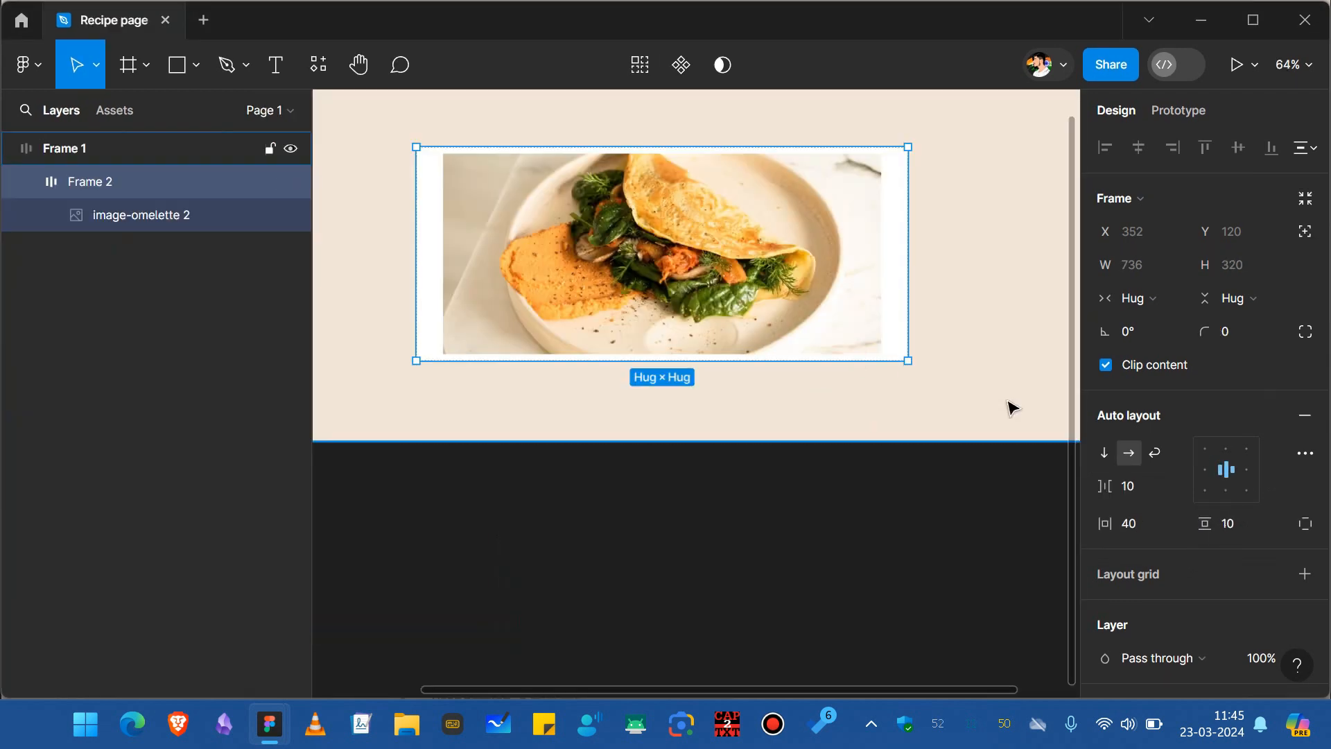
left_click(1239, 525)
type("4")
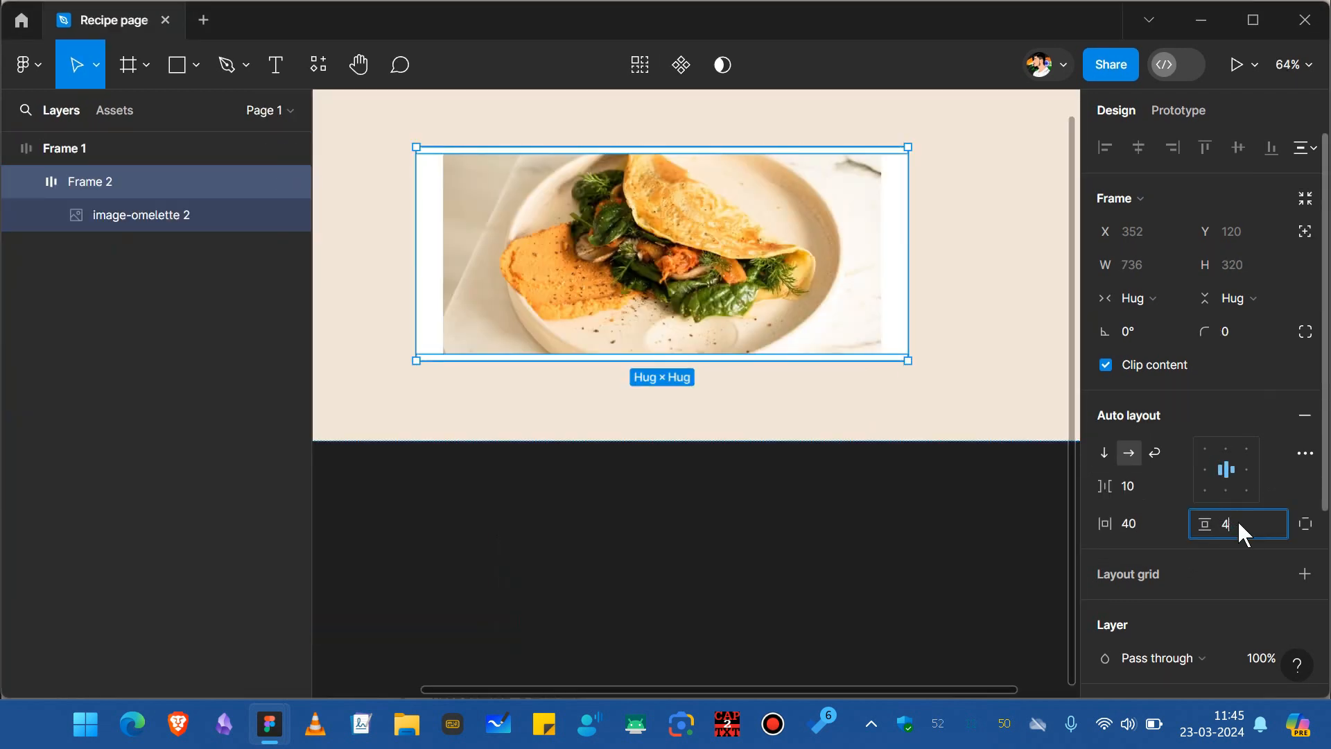
type("0")
key("Return")
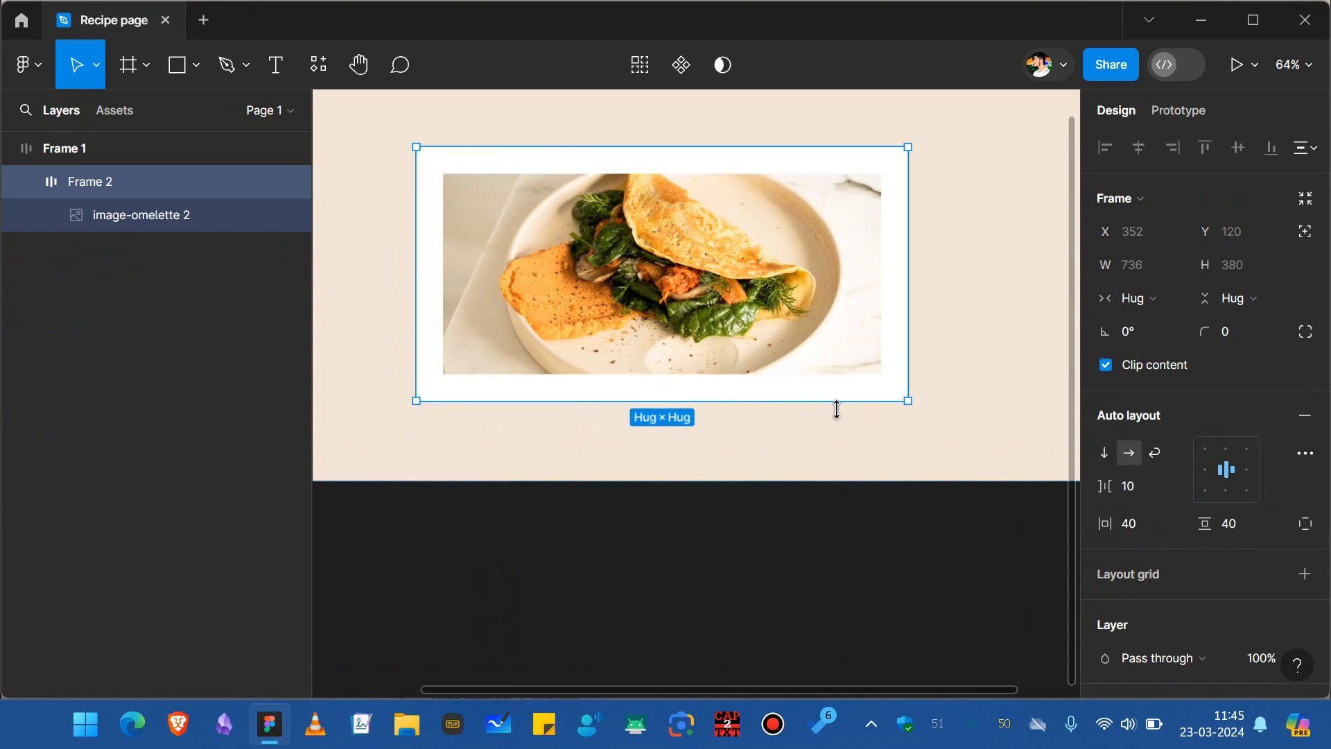
Set the omelette image's corner radius to 10.
left_click(877, 455)
left_click(810, 367)
left_click(810, 375)
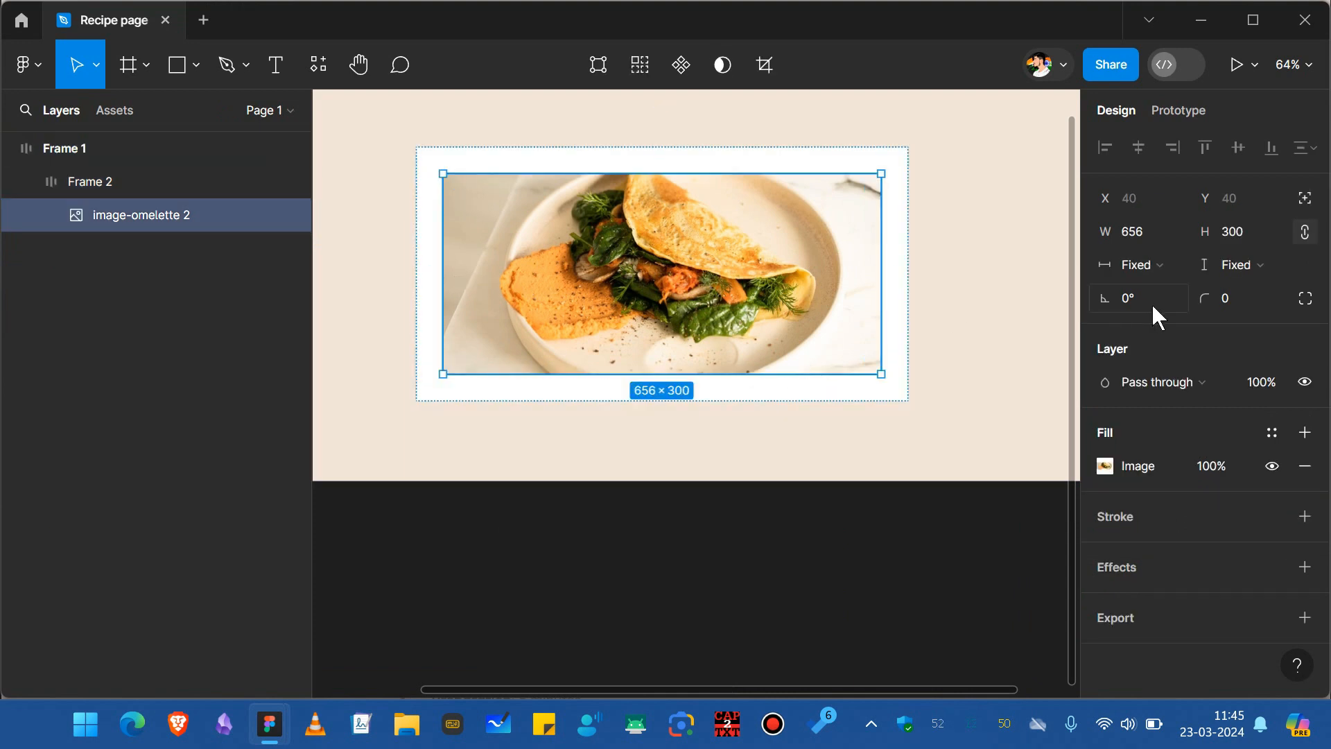
left_click(1250, 301)
type("10")
key("Return")
Set the inner frame's corner radius to 10.
left_click(421, 273)
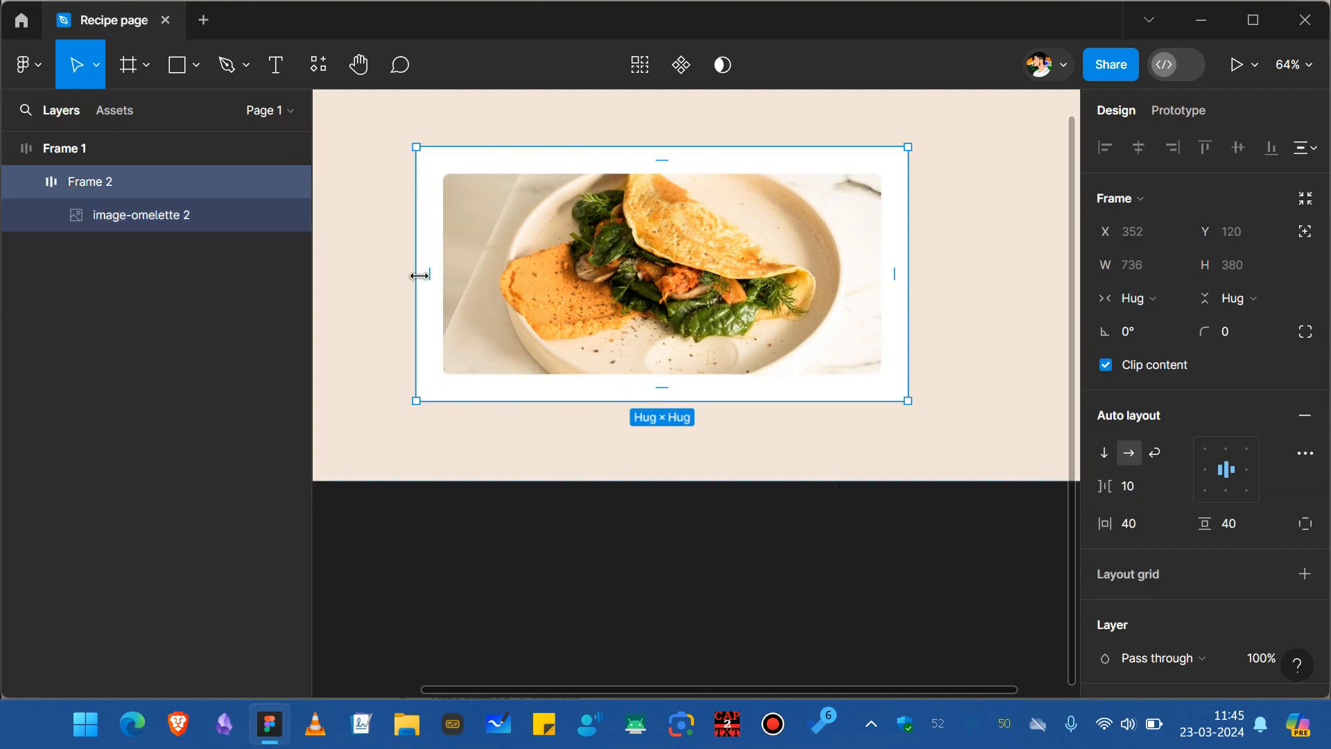
left_click(1226, 335)
type("10")
key("Return")
Add a text layer reading "Simple Omelette Recipe" inside the inner frame.
left_click(1022, 285)
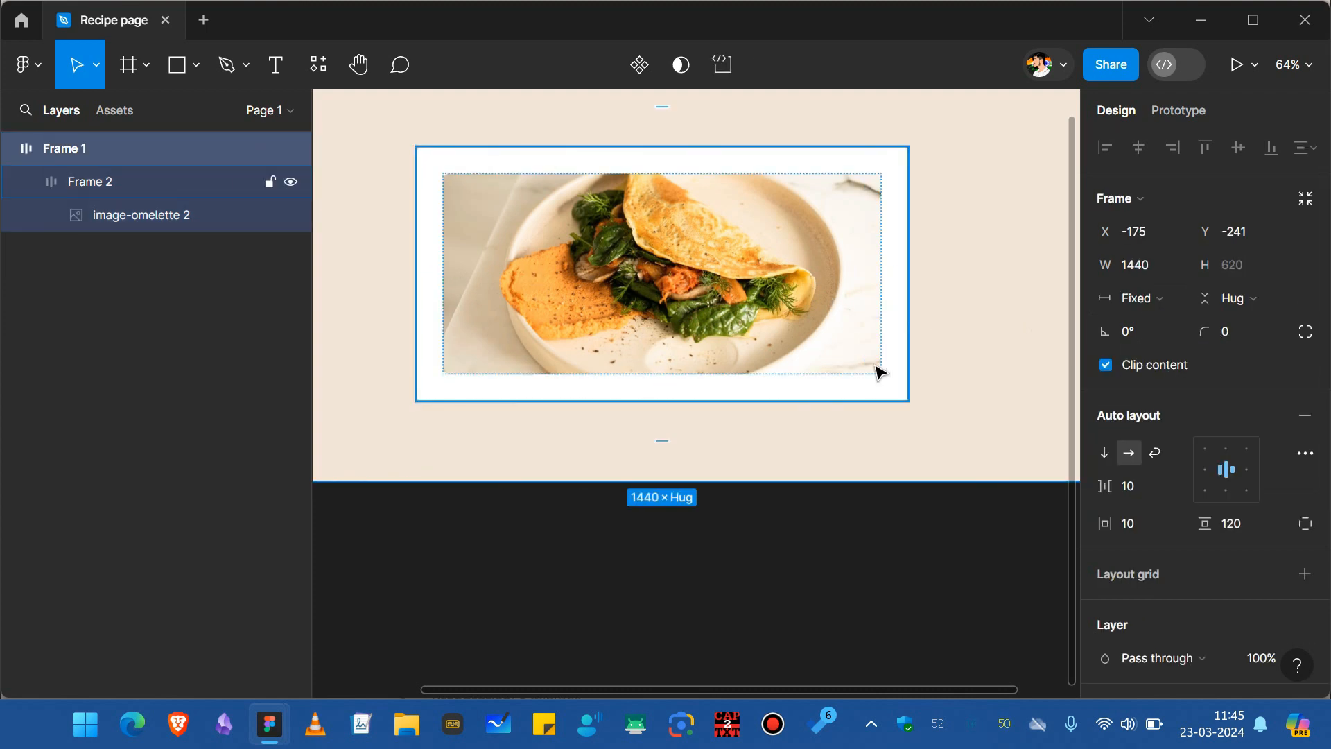
key("t")
left_click(484, 396)
type("Se")
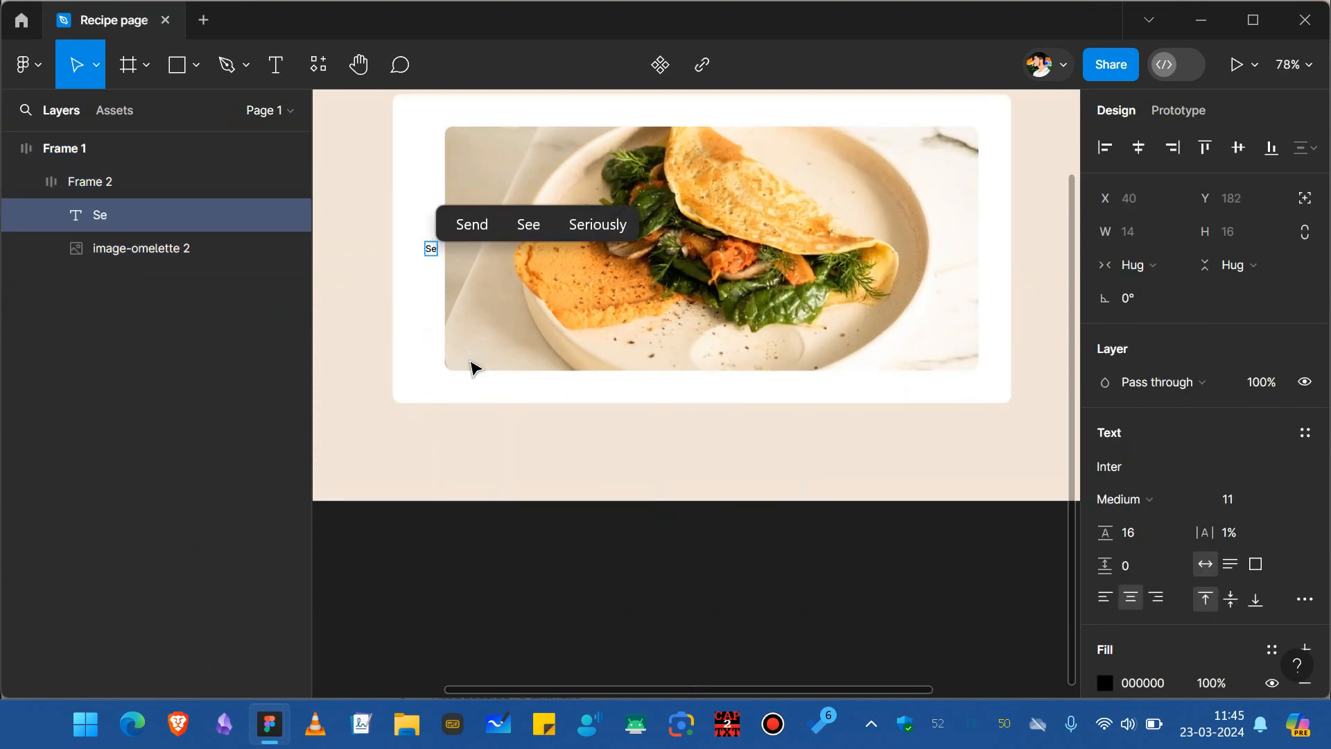
key("BackSpace")
type("imple Omelette Recipe")
key("Escape")
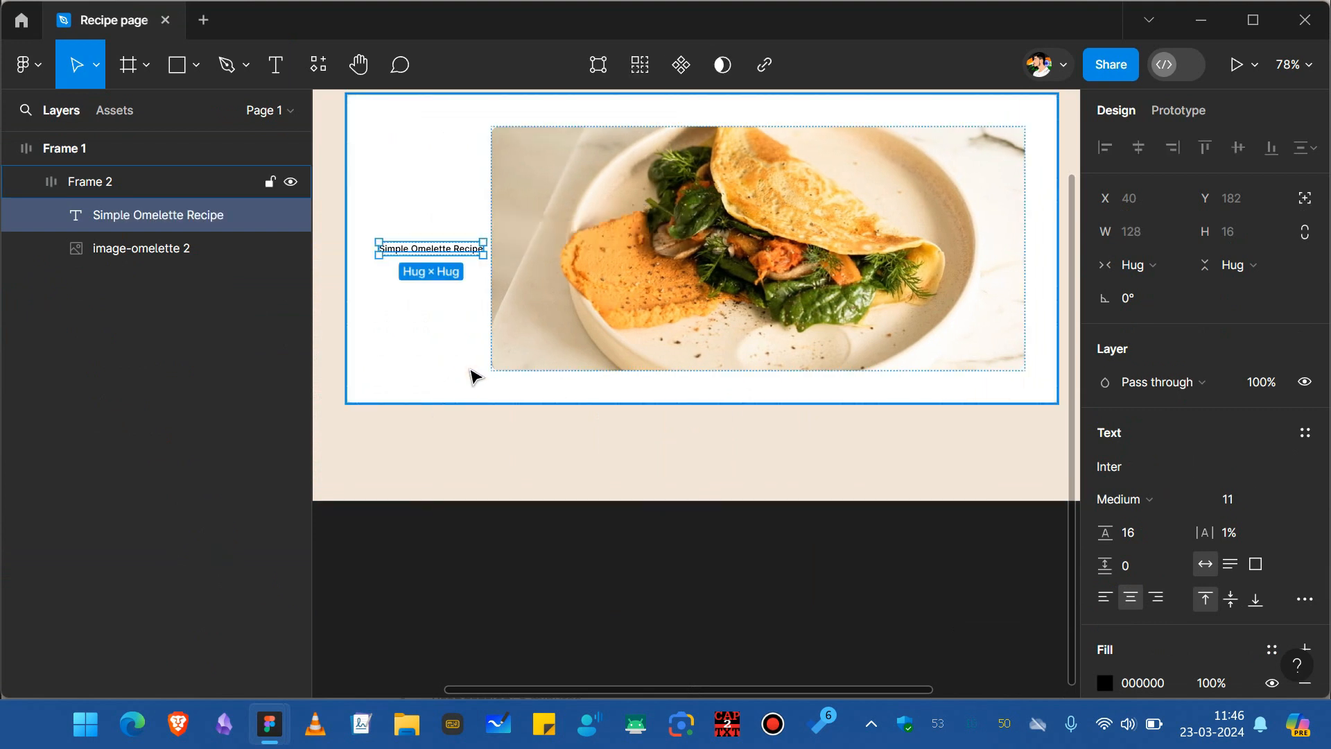
Switch the inner frame's auto layout direction to vertical.
left_click(470, 377)
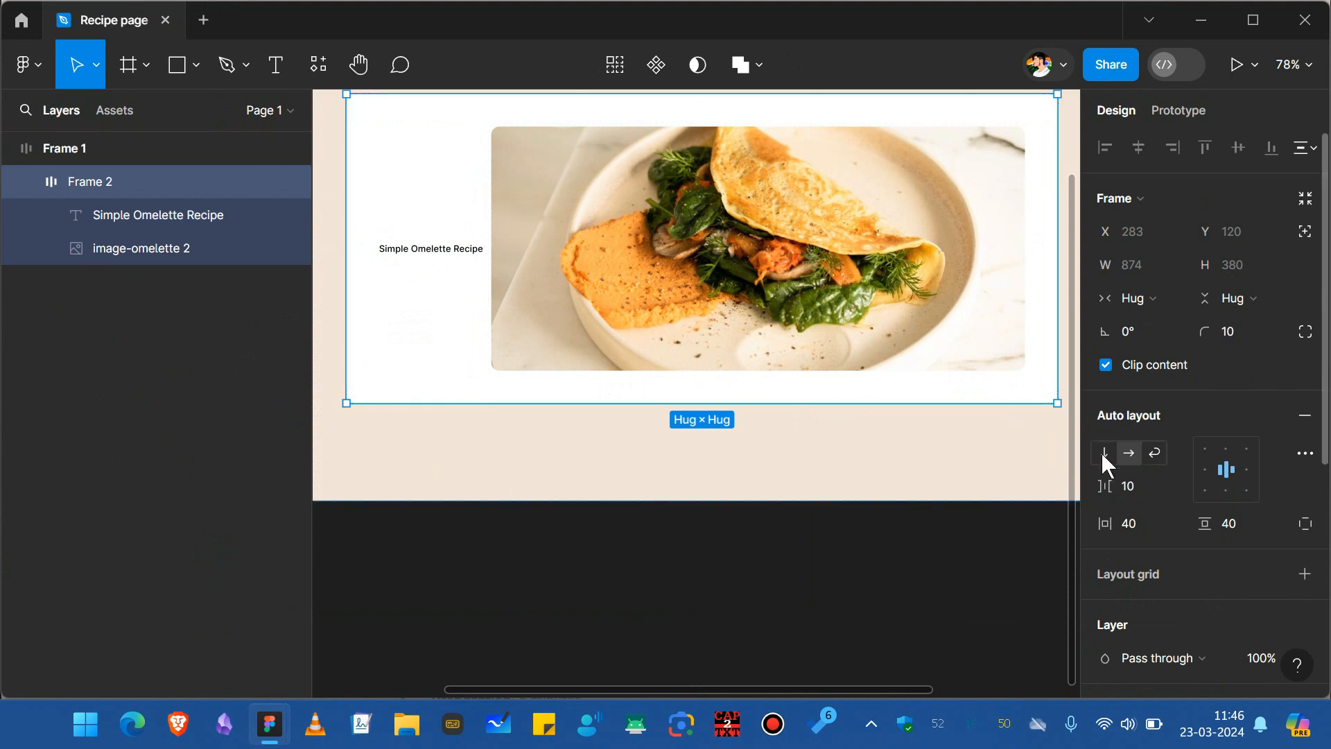
scroll(432, 208, "up", 2)
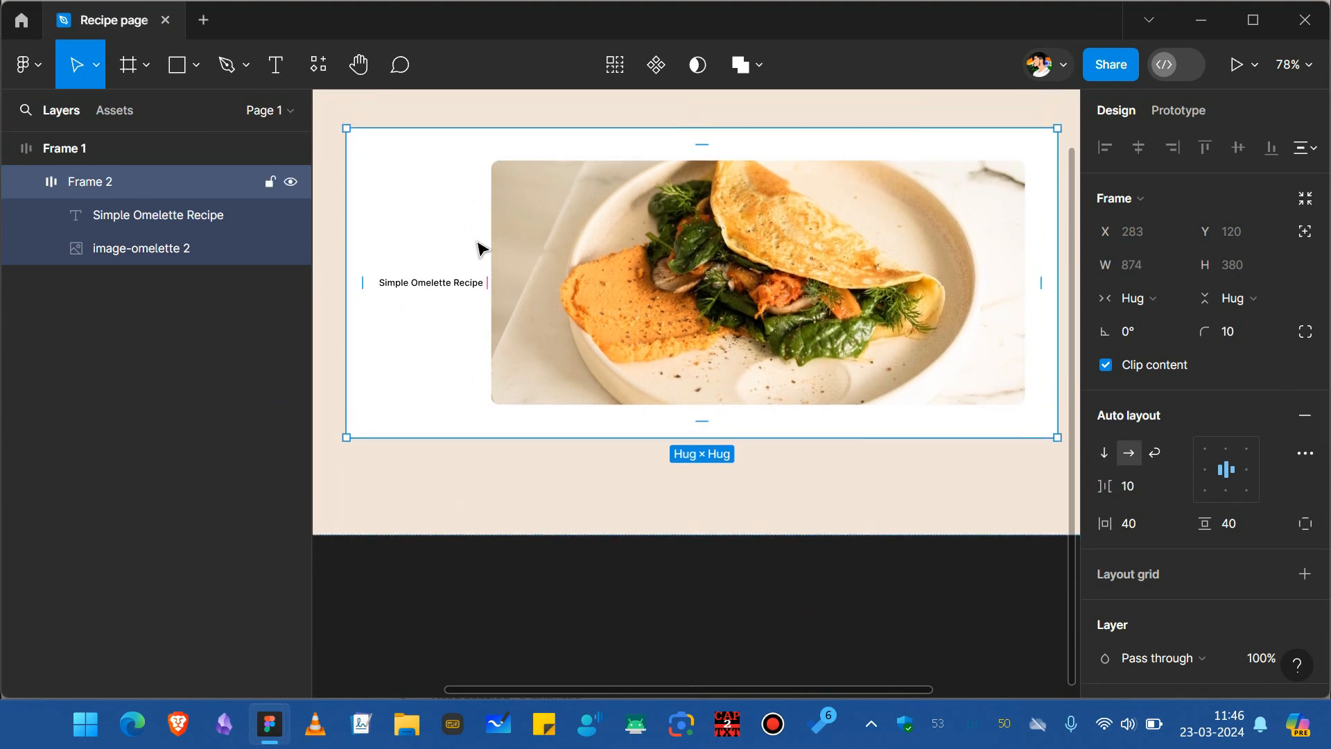
left_click(1105, 452)
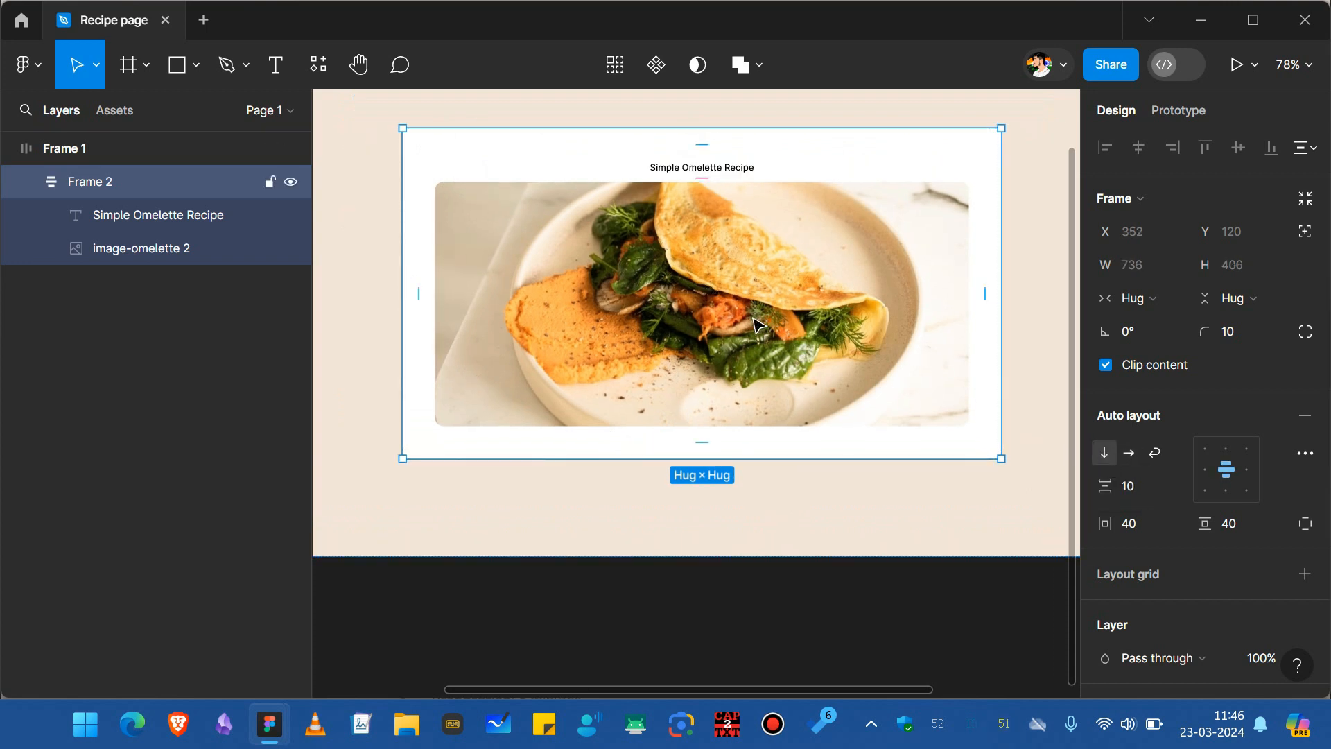
Move the title text below the image and change its font to Young Serif.
left_click(739, 169)
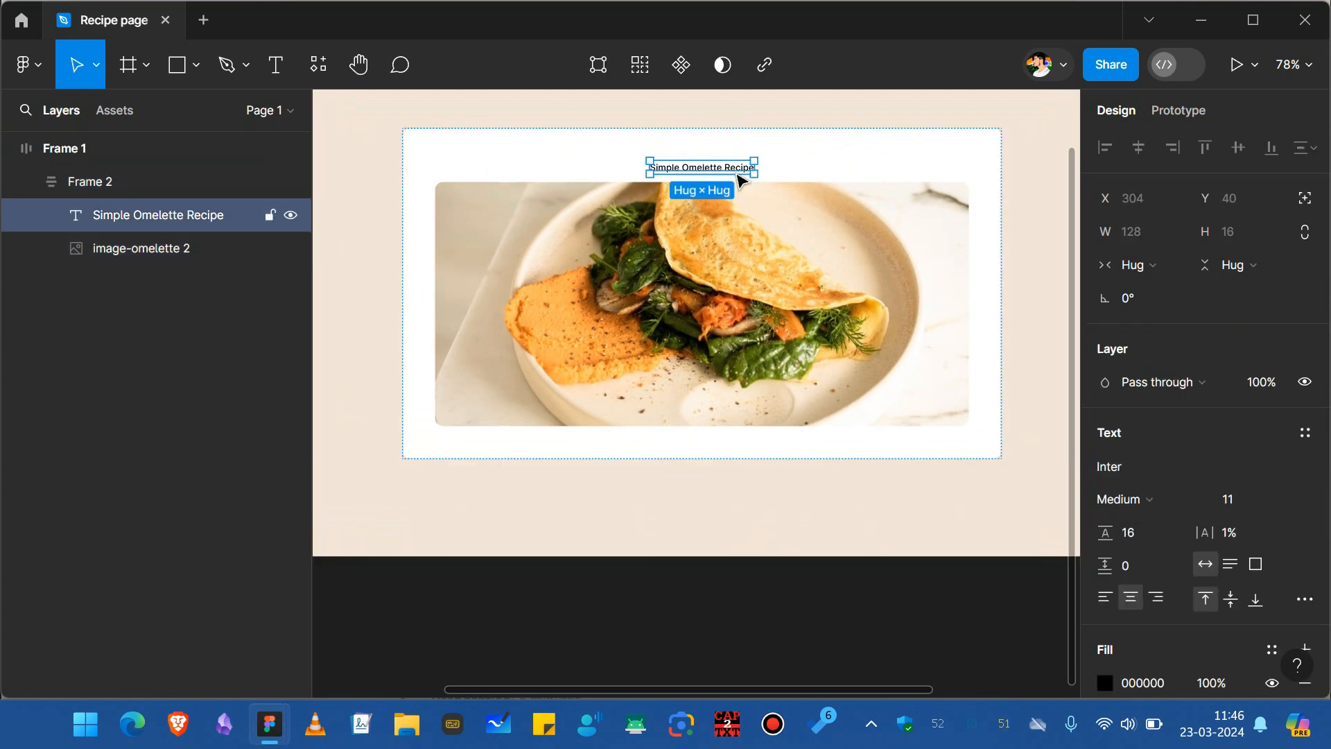
key("Down")
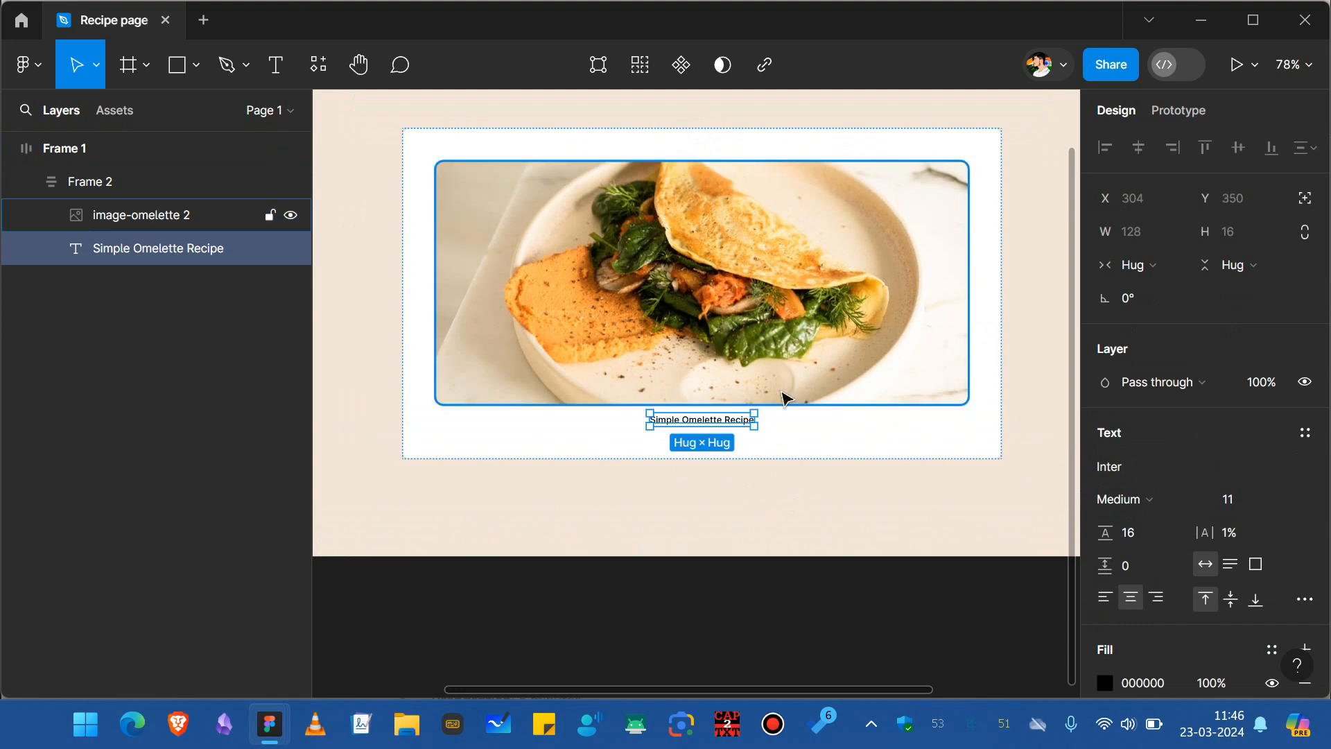
left_click(796, 435)
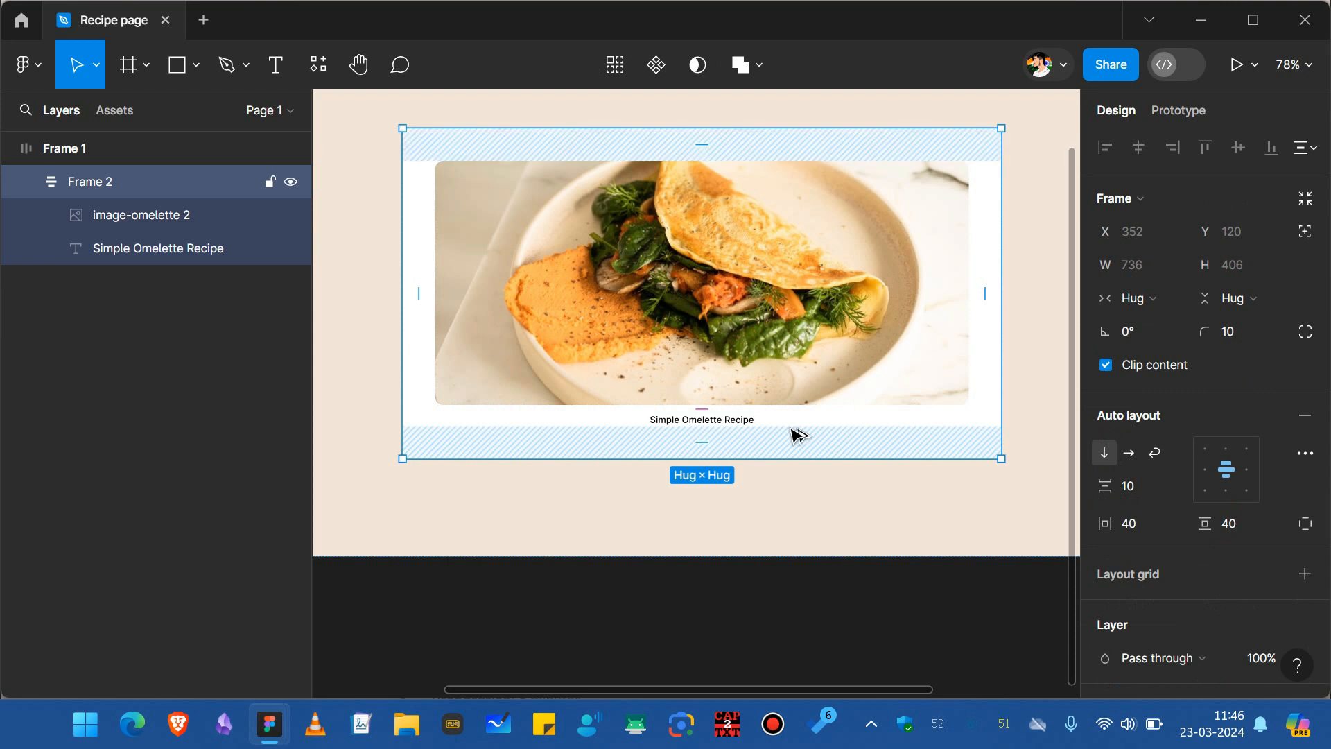
left_click(724, 424)
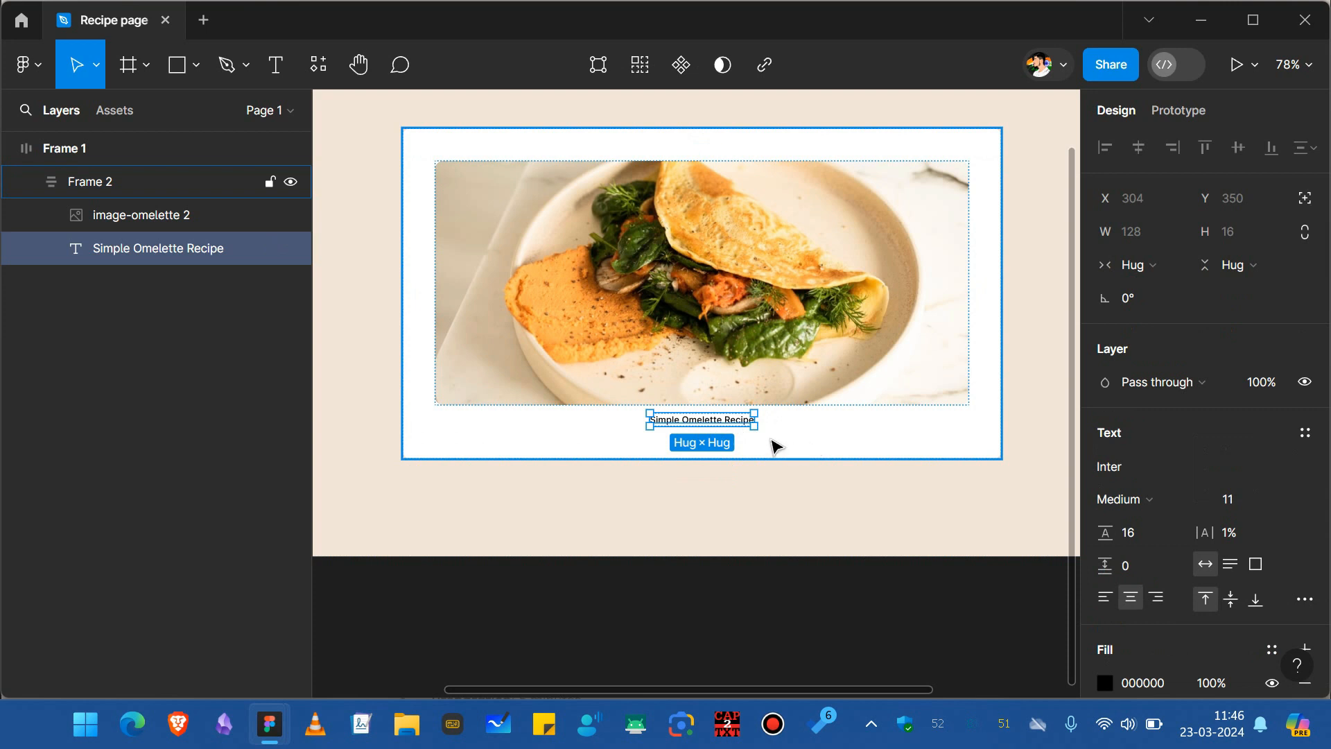
left_click(1155, 467)
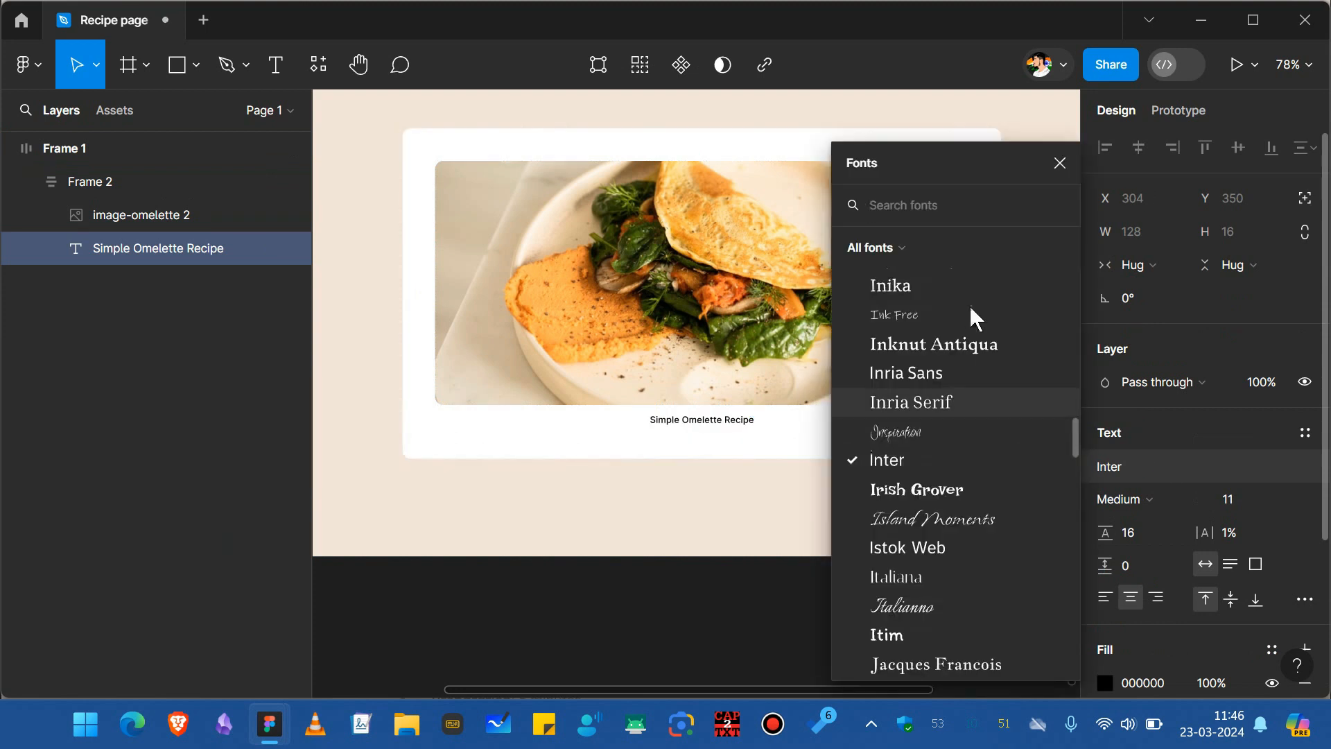
type("young")
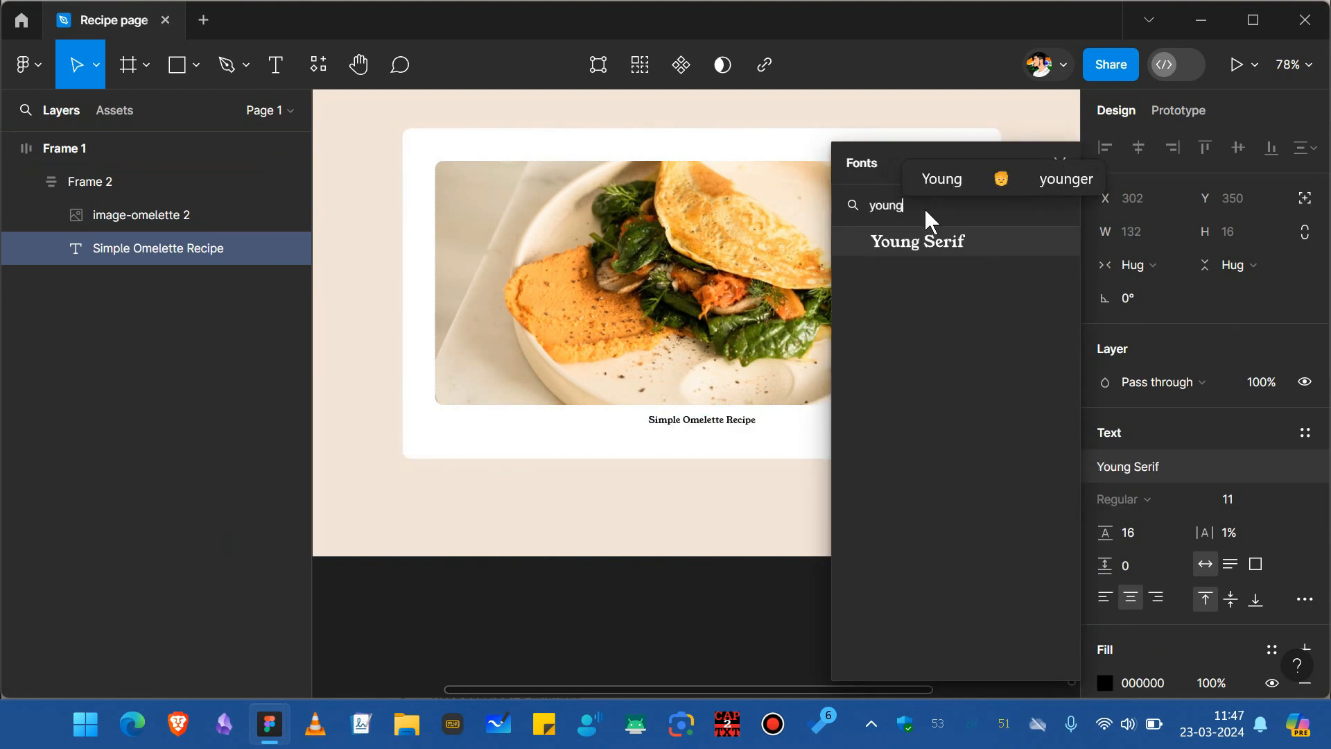
key("Return")
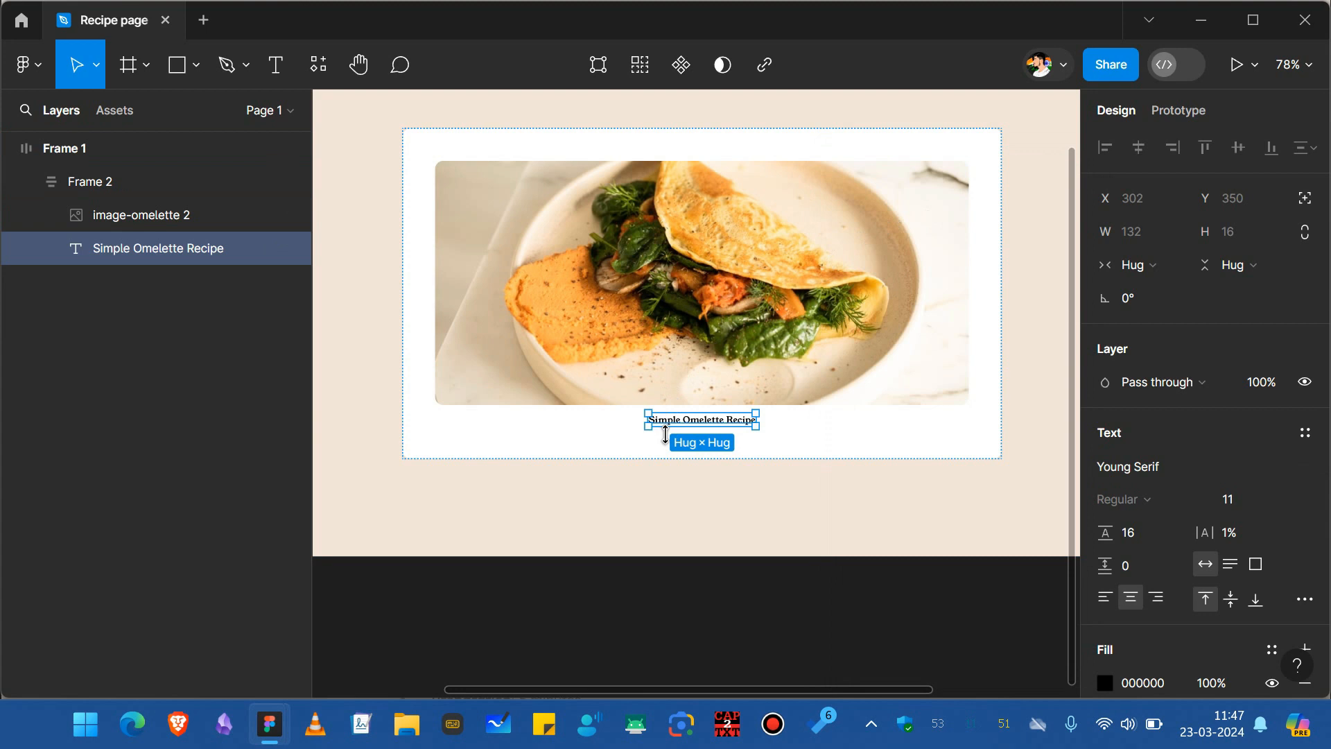
scroll(609, 439, "up", 3)
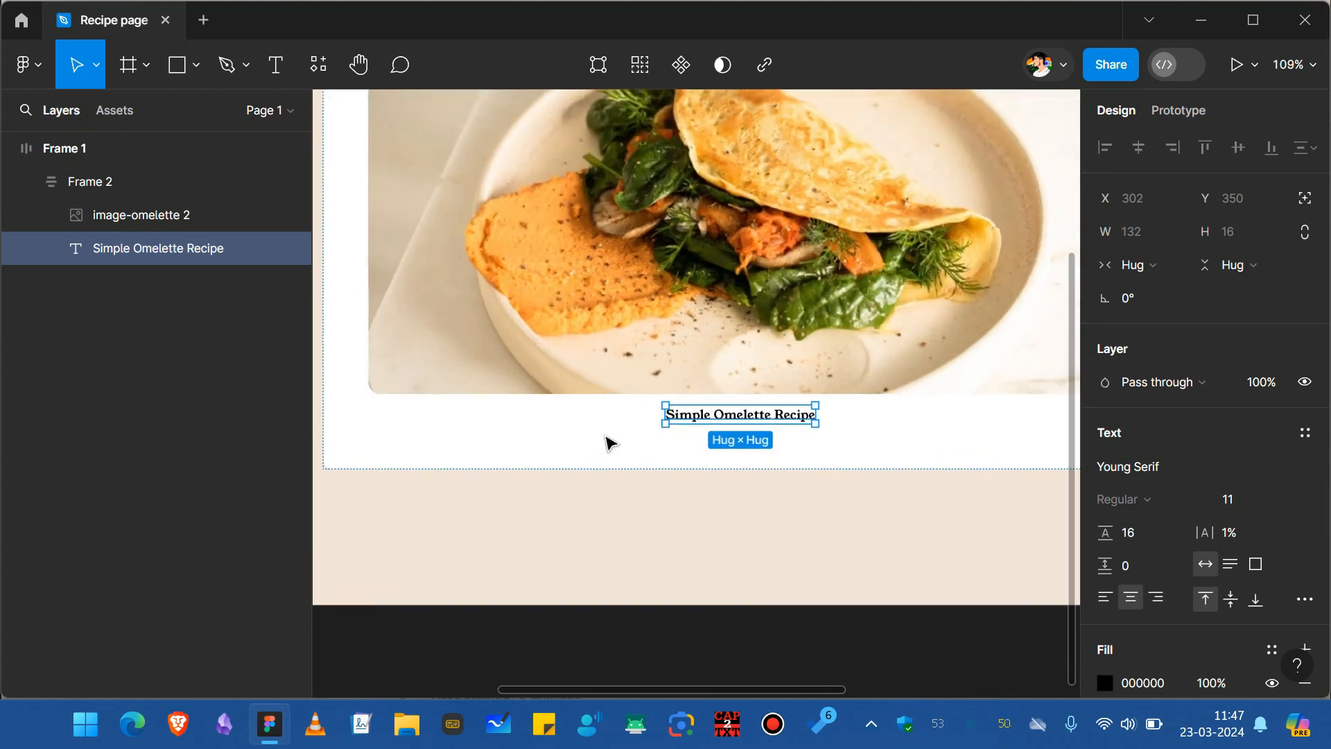
Set the title's font size to 40.
scroll(609, 439, "left", 1)
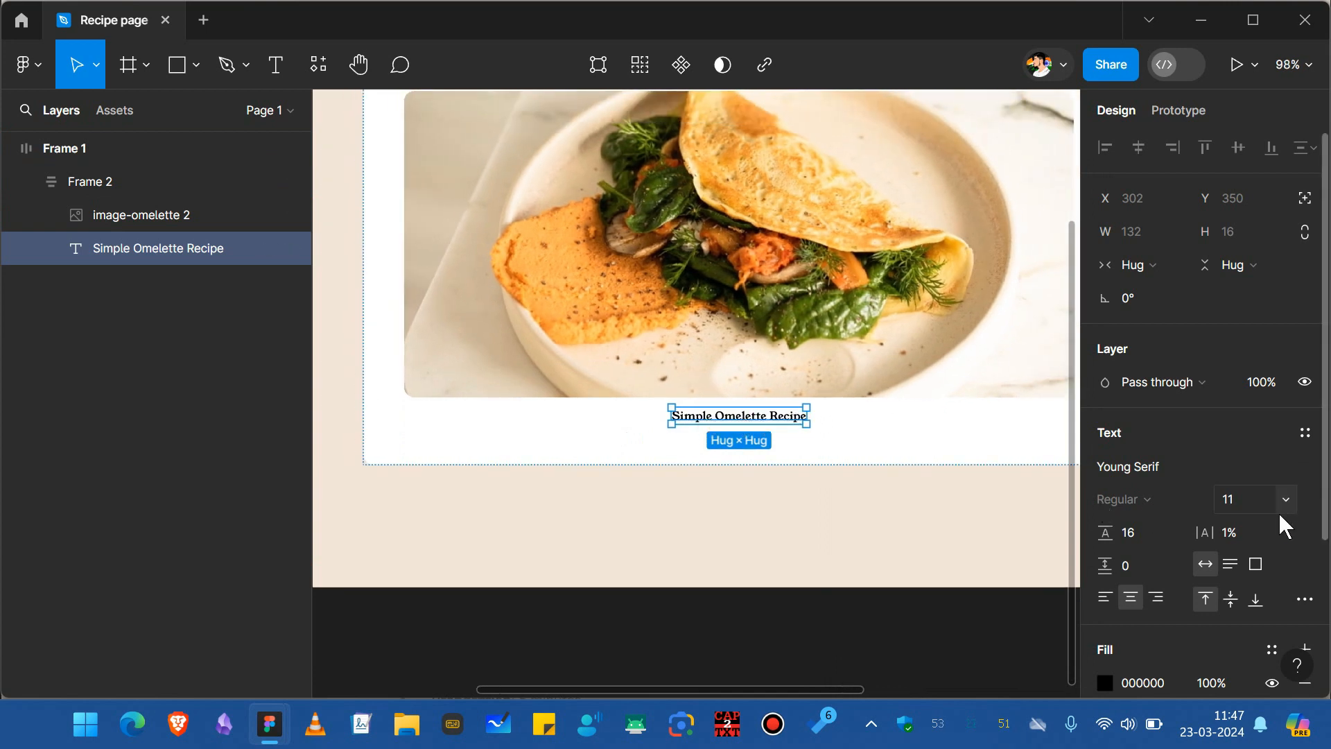
left_click(1227, 501)
key("Return")
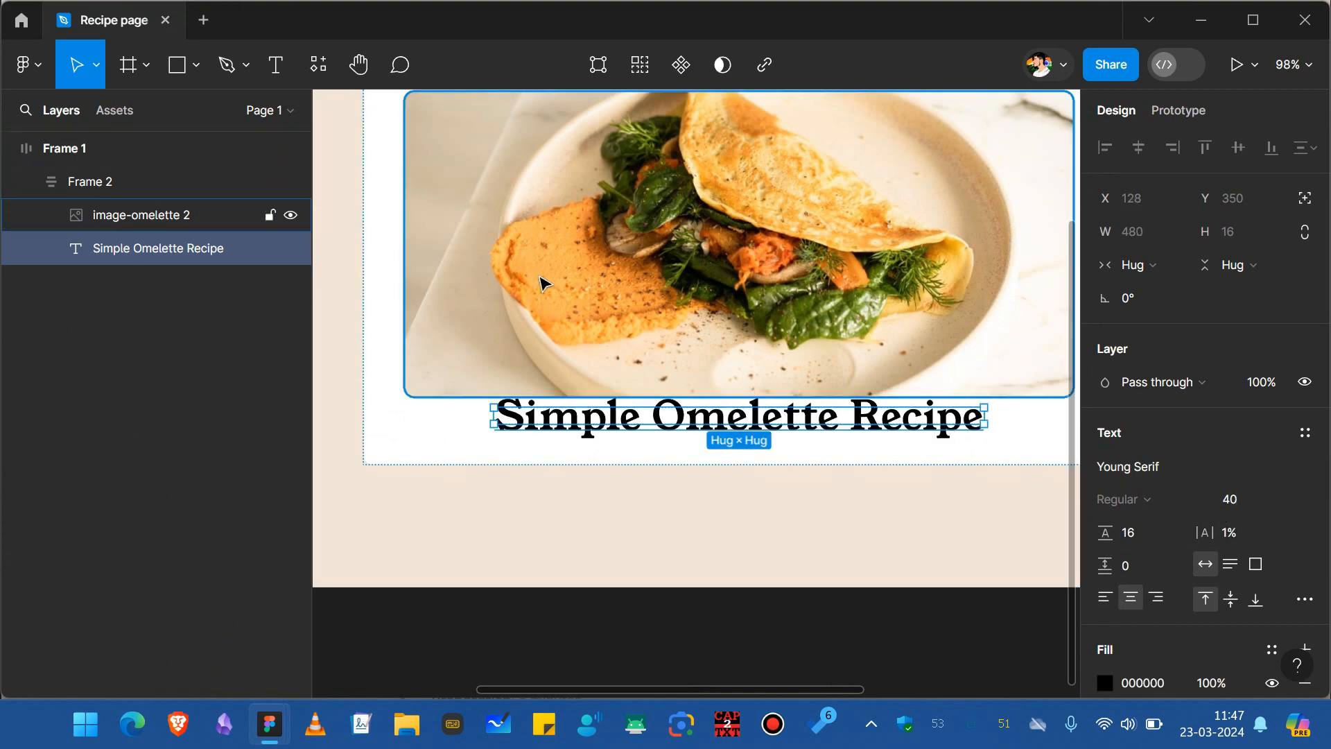
Set the title's line height to auto.
scroll(543, 282, "up", 3)
left_click(1147, 538)
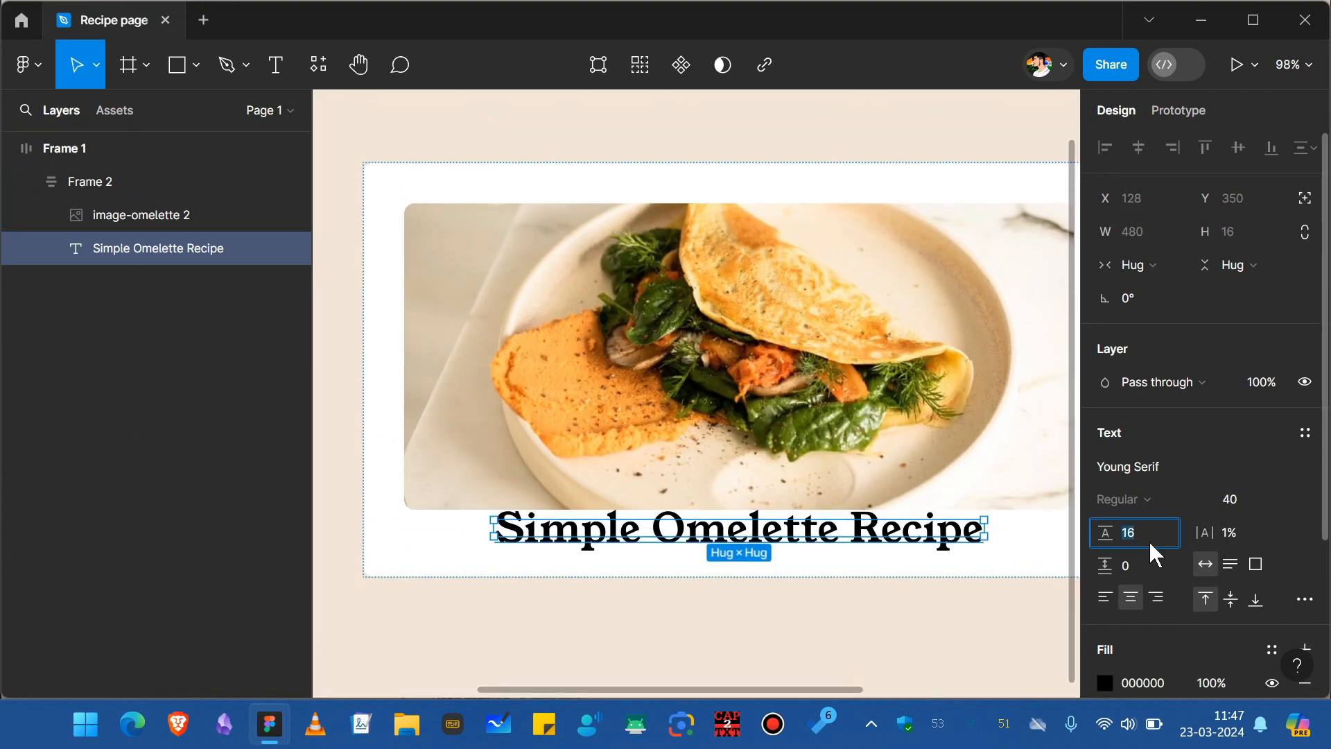
type("auto")
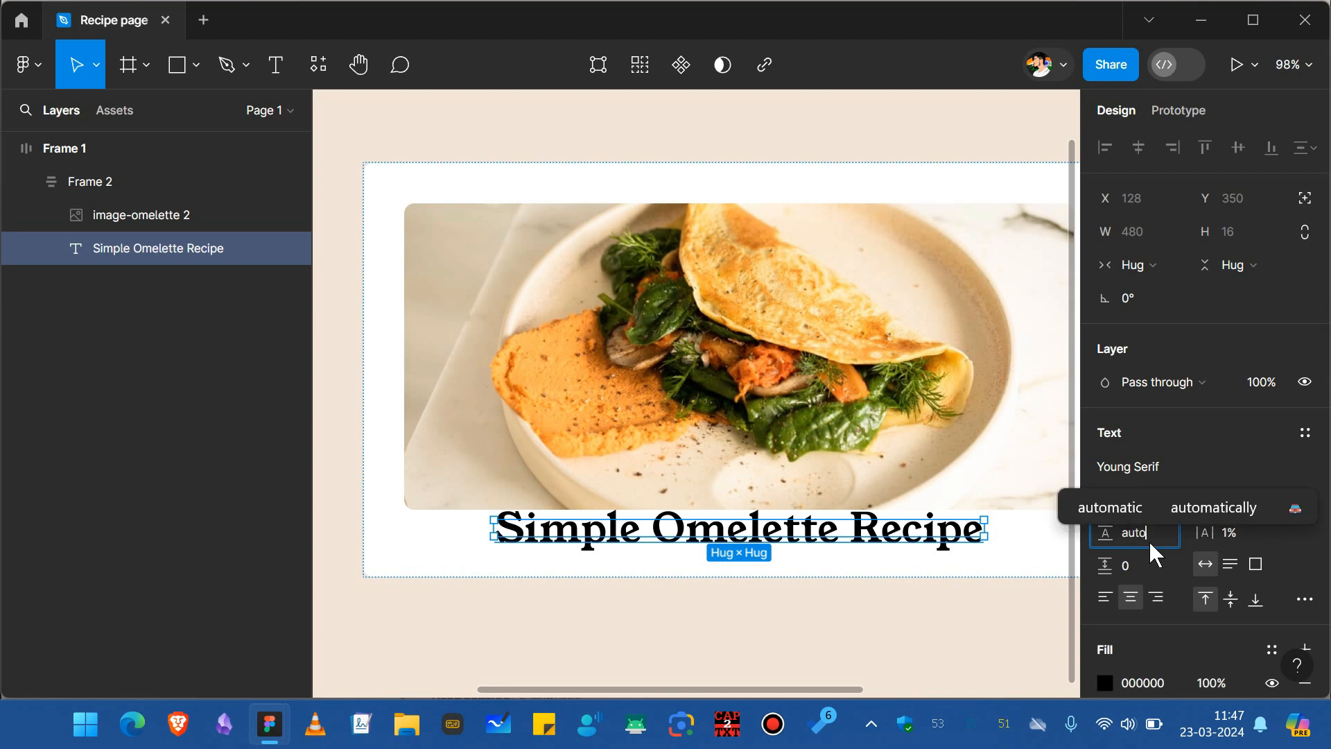
key("Return")
Set the inner frame's auto layout spacing between items to 32.
left_click(401, 553)
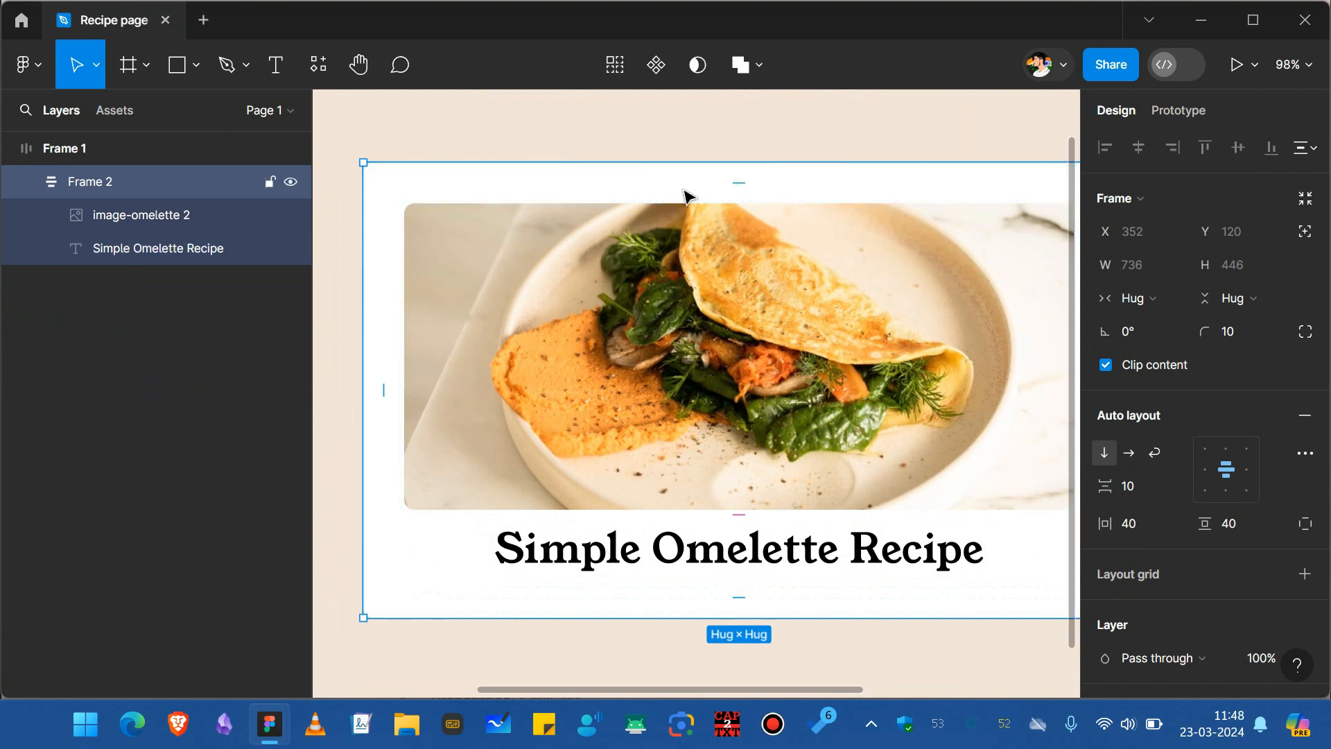
left_click(1130, 495)
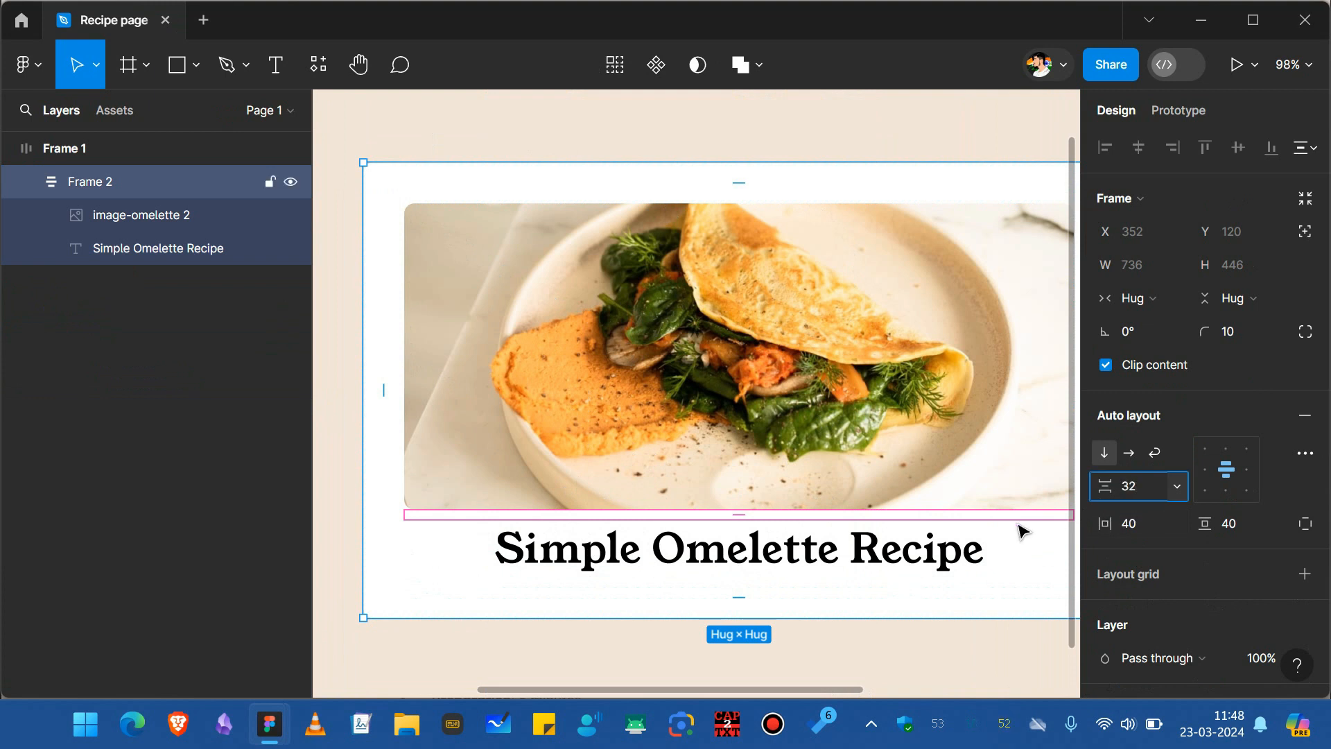
key("Return")
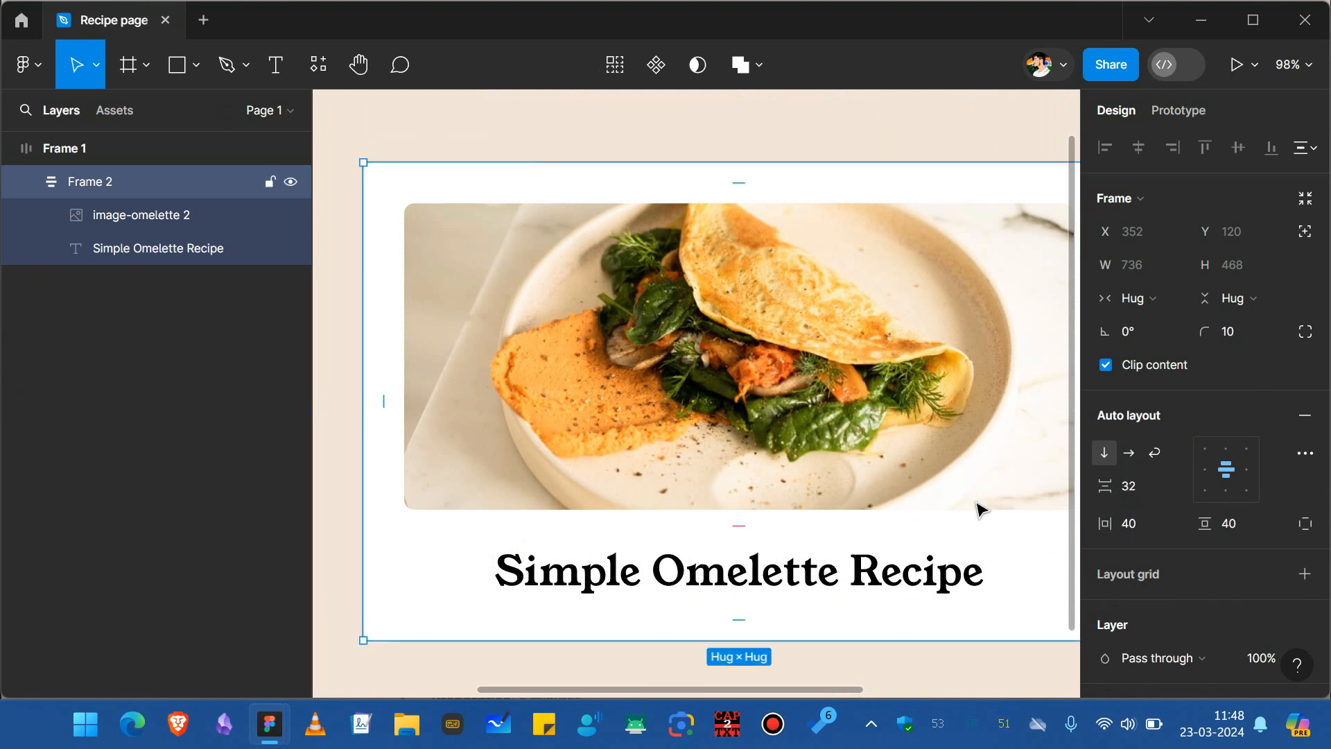
Add the omelette description paragraph below the title and set its width to fill the container.
scroll(893, 499, "down", 2)
scroll(892, 499, "down", 1)
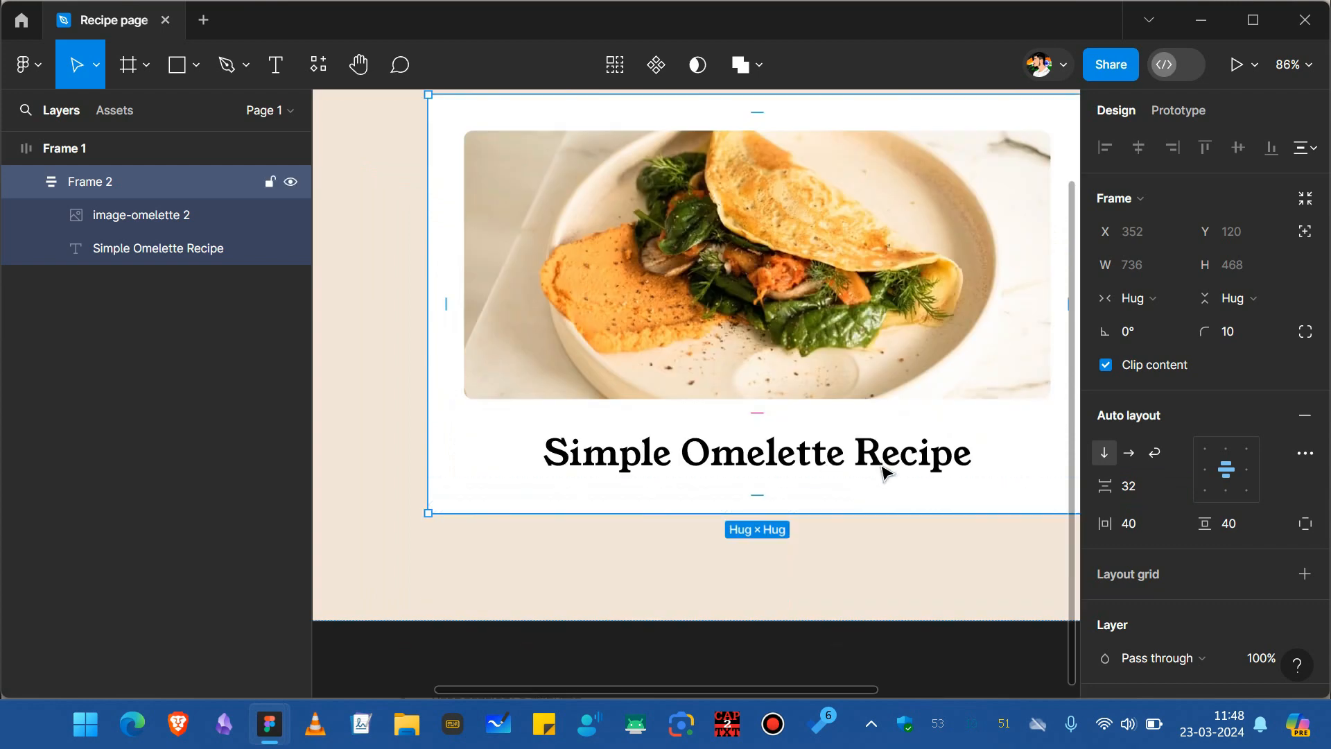
scroll(881, 465, "down", 1)
key("alt+Tab")
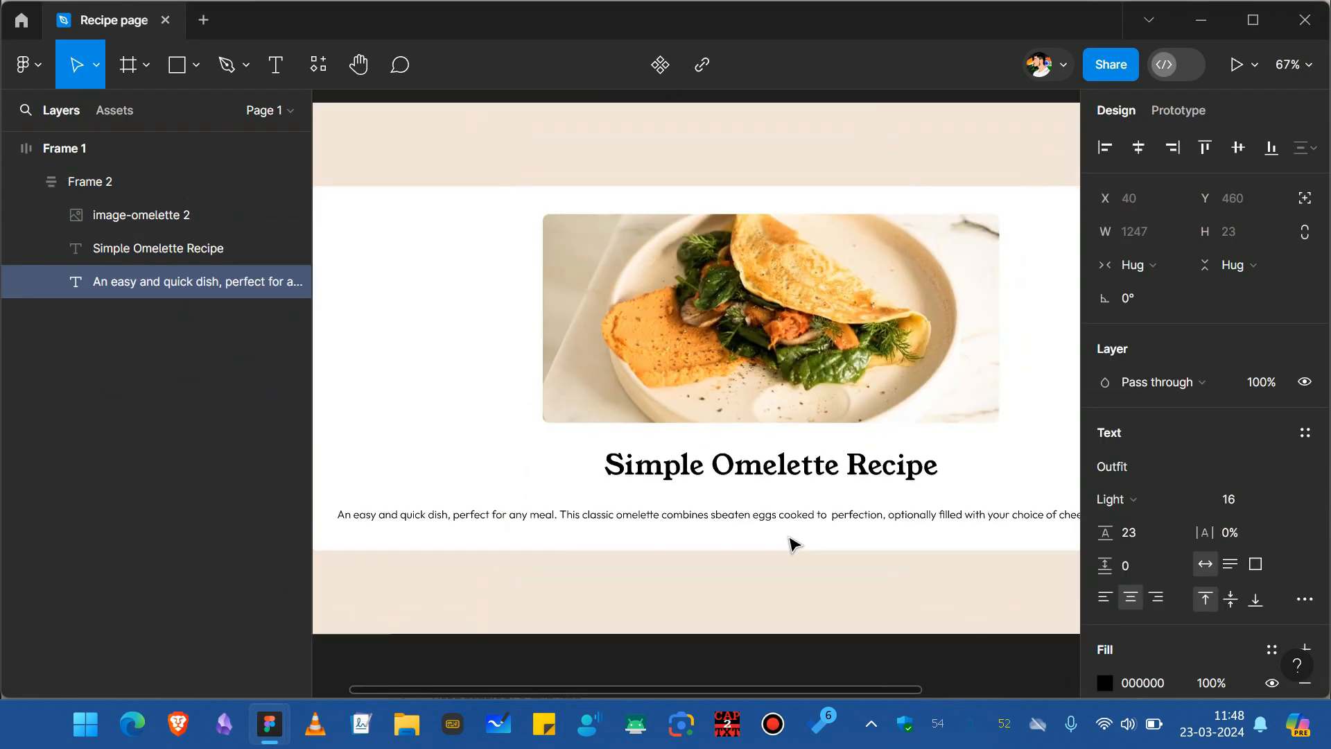
scroll(794, 544, "down", 2)
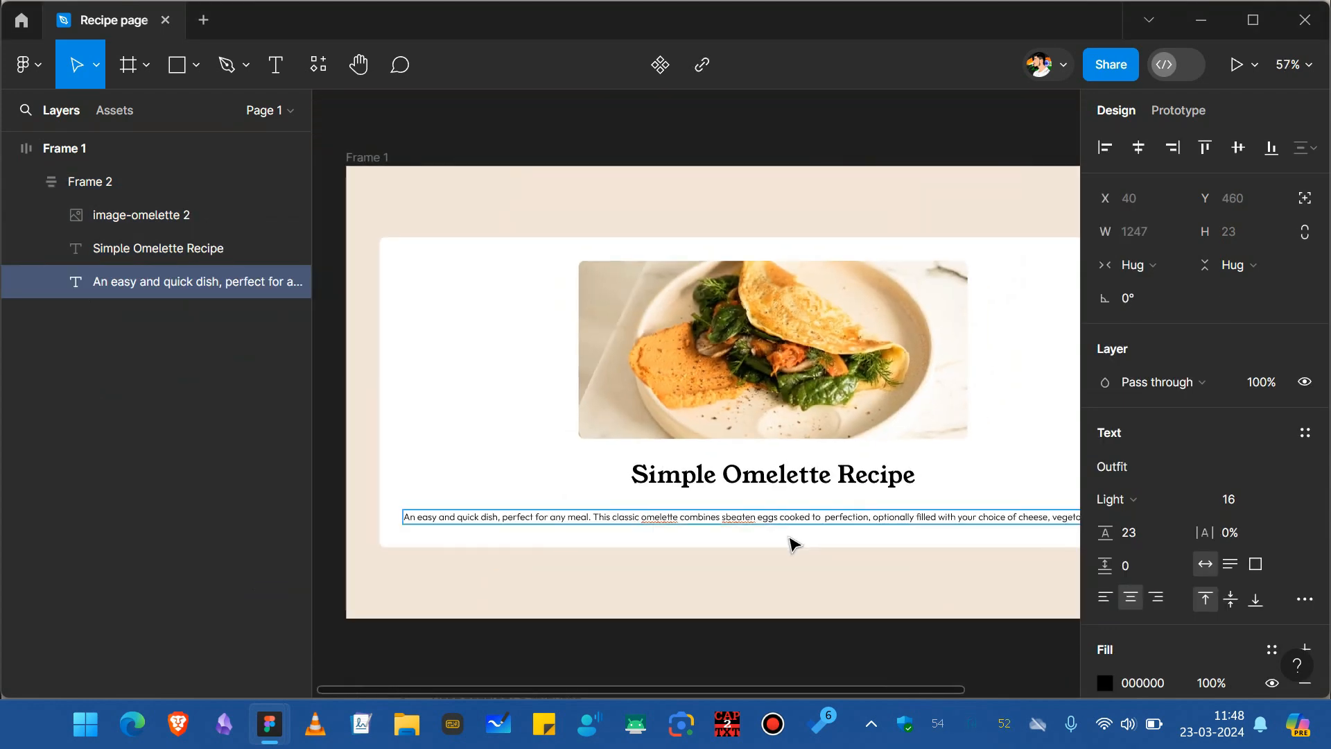
scroll(794, 544, "down", 2)
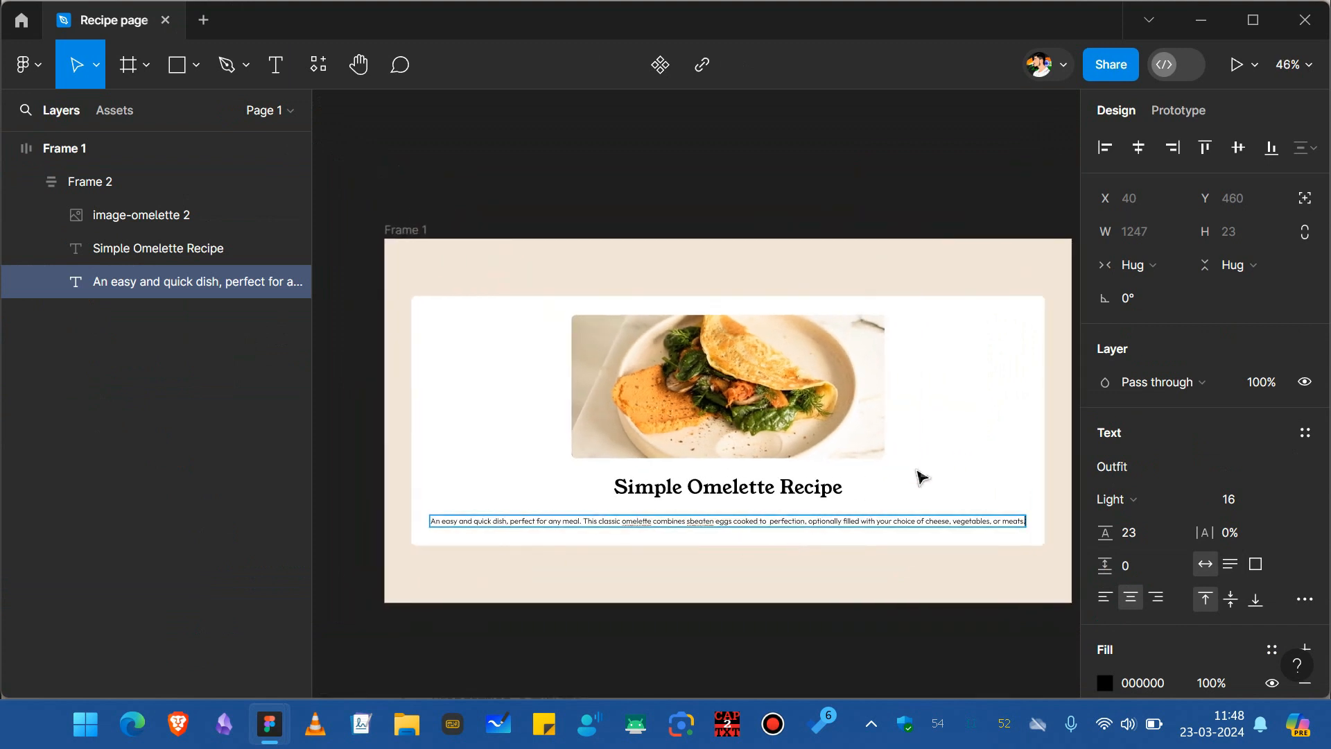
key("Escape")
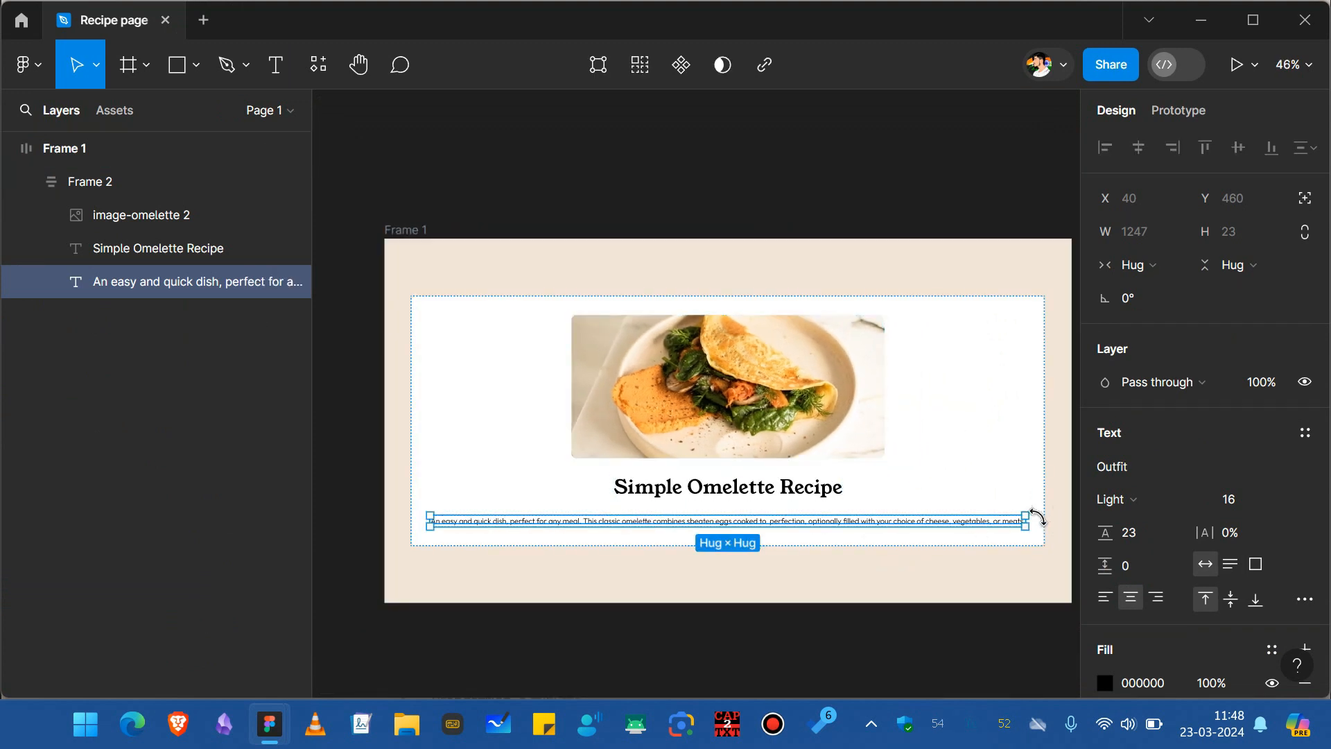
left_click(1130, 266)
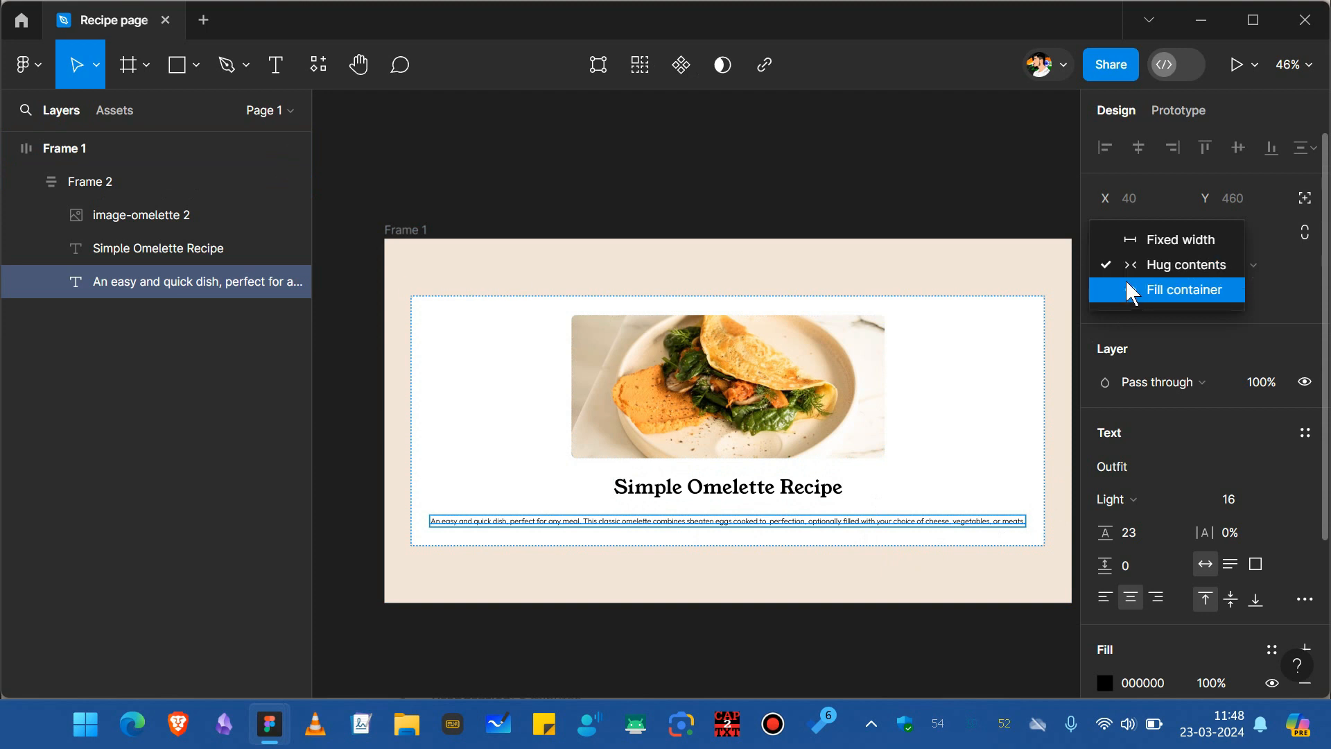
left_click(1131, 289)
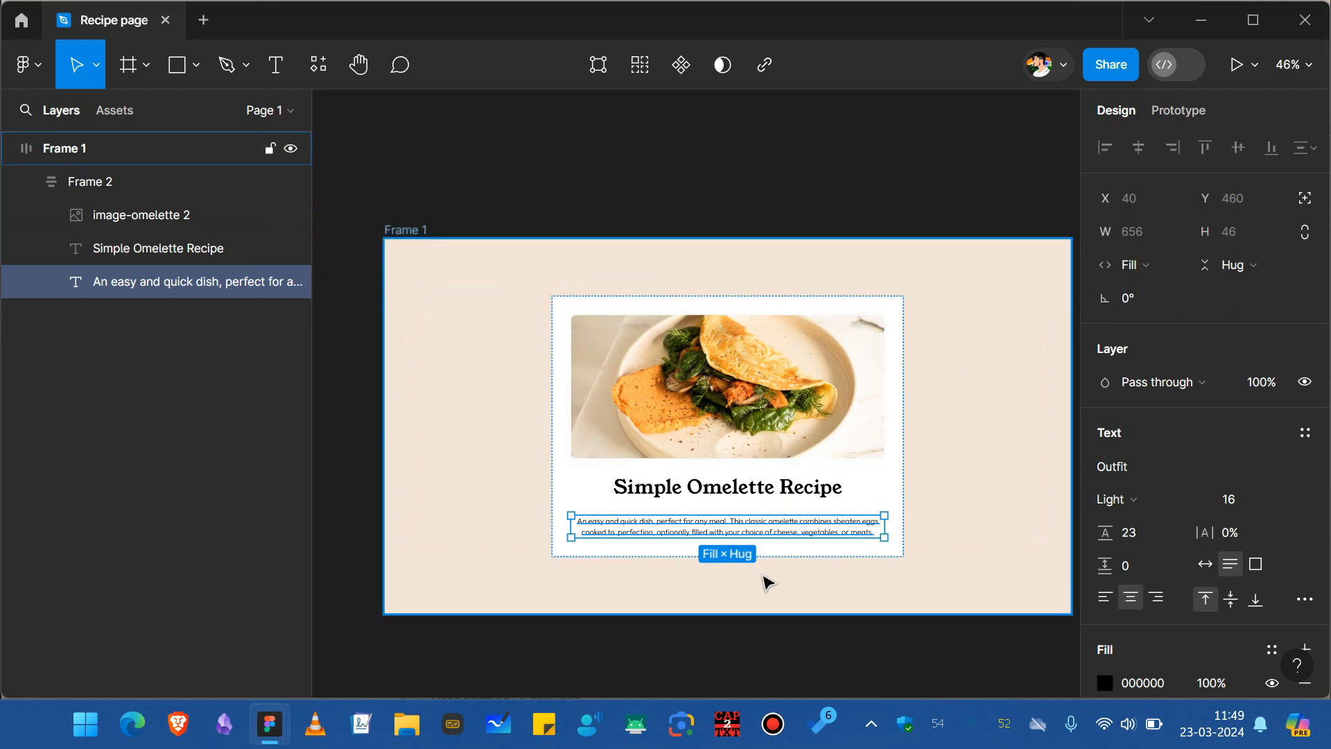
Select the title and description together and wrap them in a new auto layout frame.
scroll(782, 446, "up", 3)
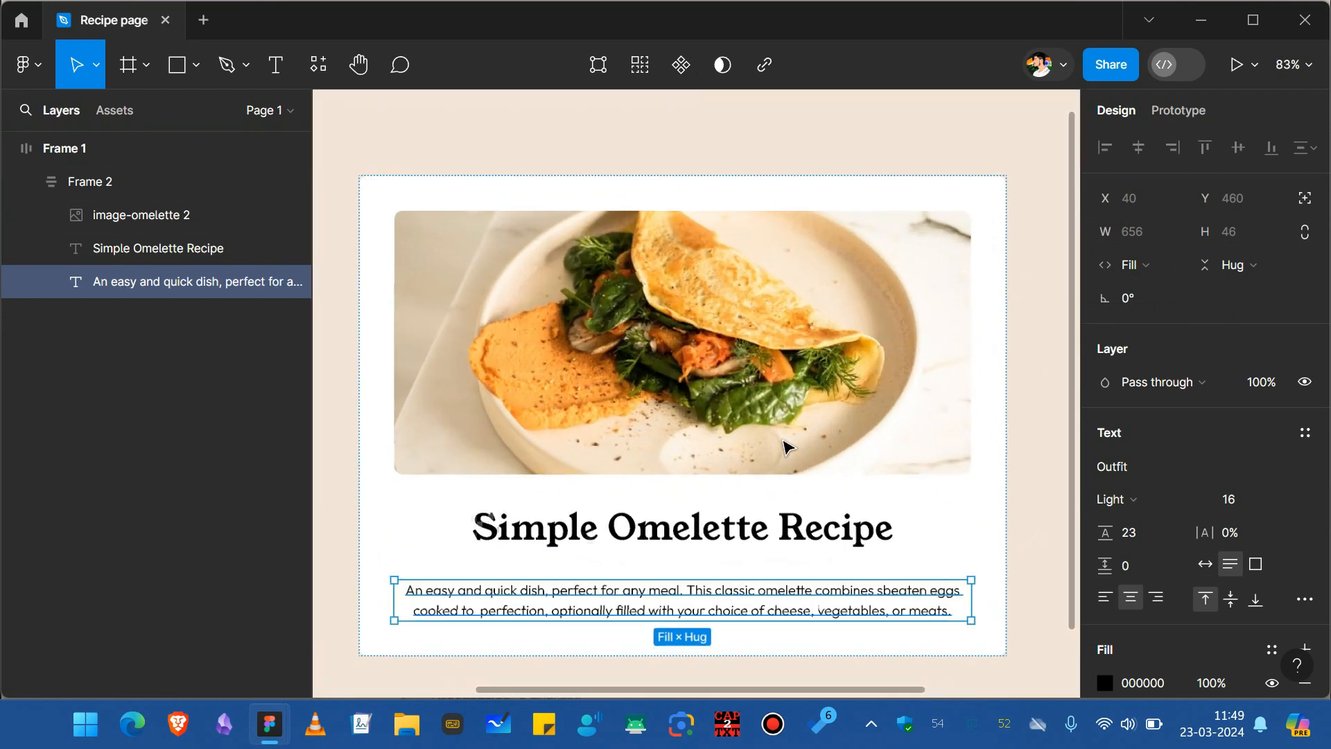
scroll(787, 447, "down", 2)
left_click(683, 509, "shift")
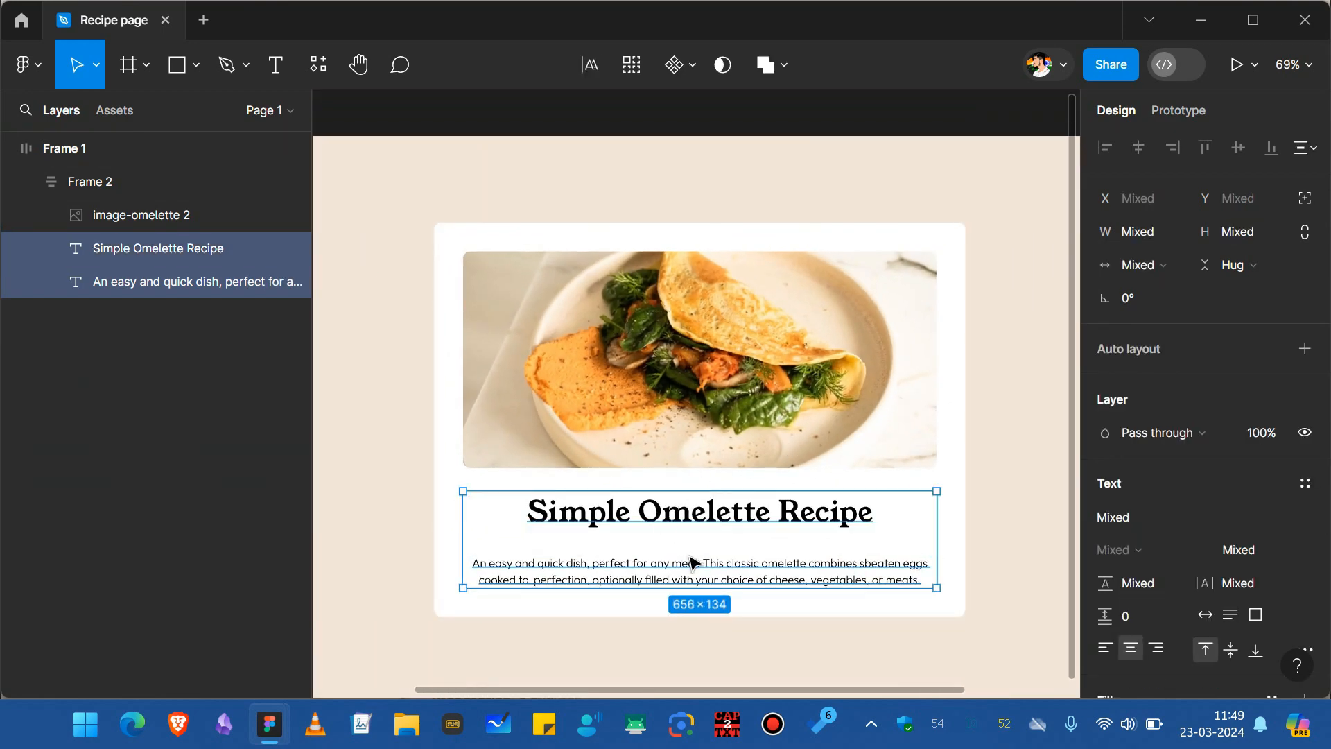
left_click(633, 525)
left_click(566, 581, "shift")
key("shift+a")
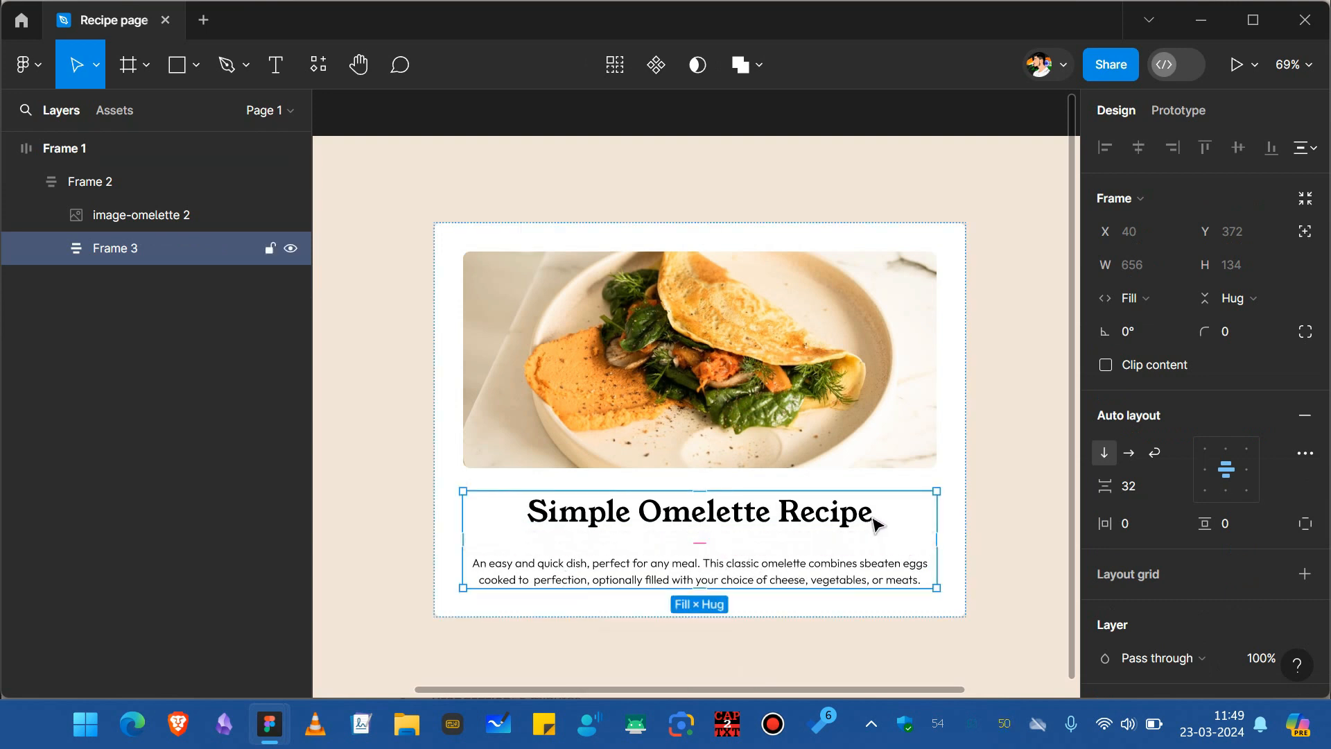
Set the new text frame's item spacing to 16 and align its content to the top left.
left_click(1132, 485)
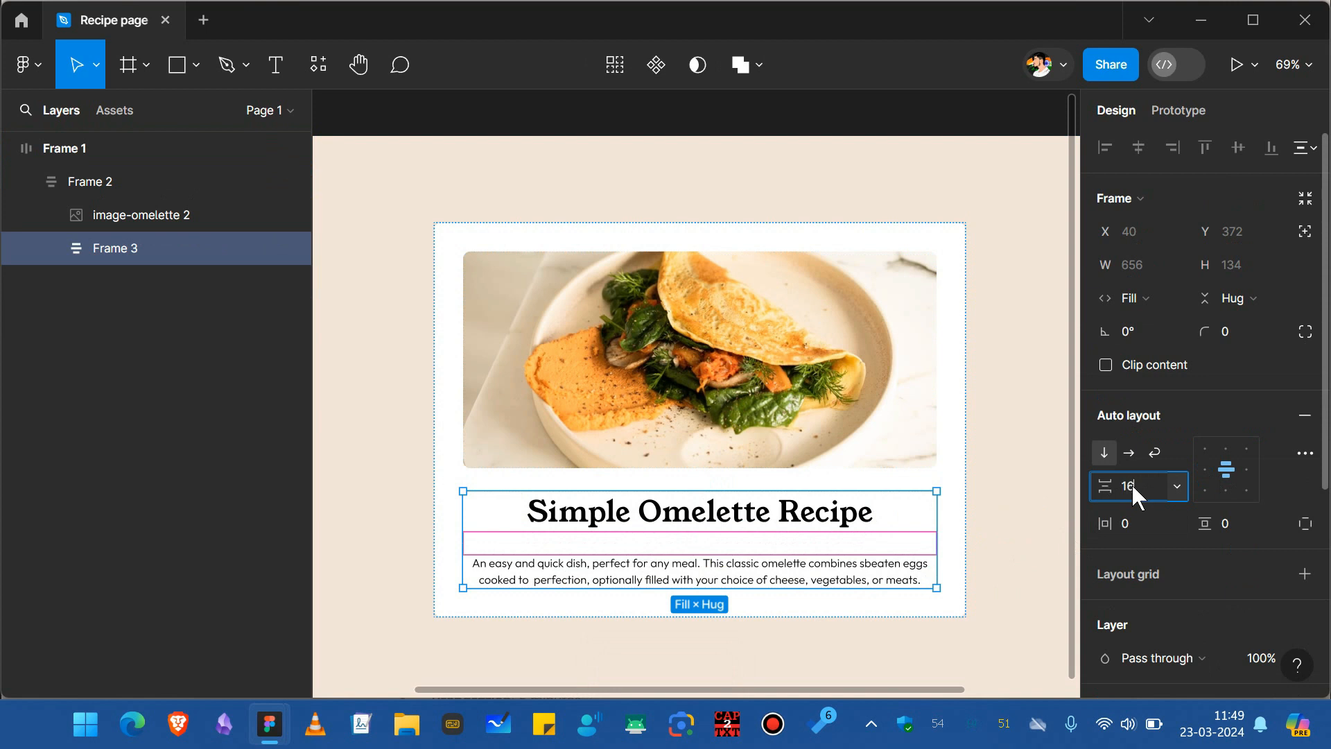
key("Return")
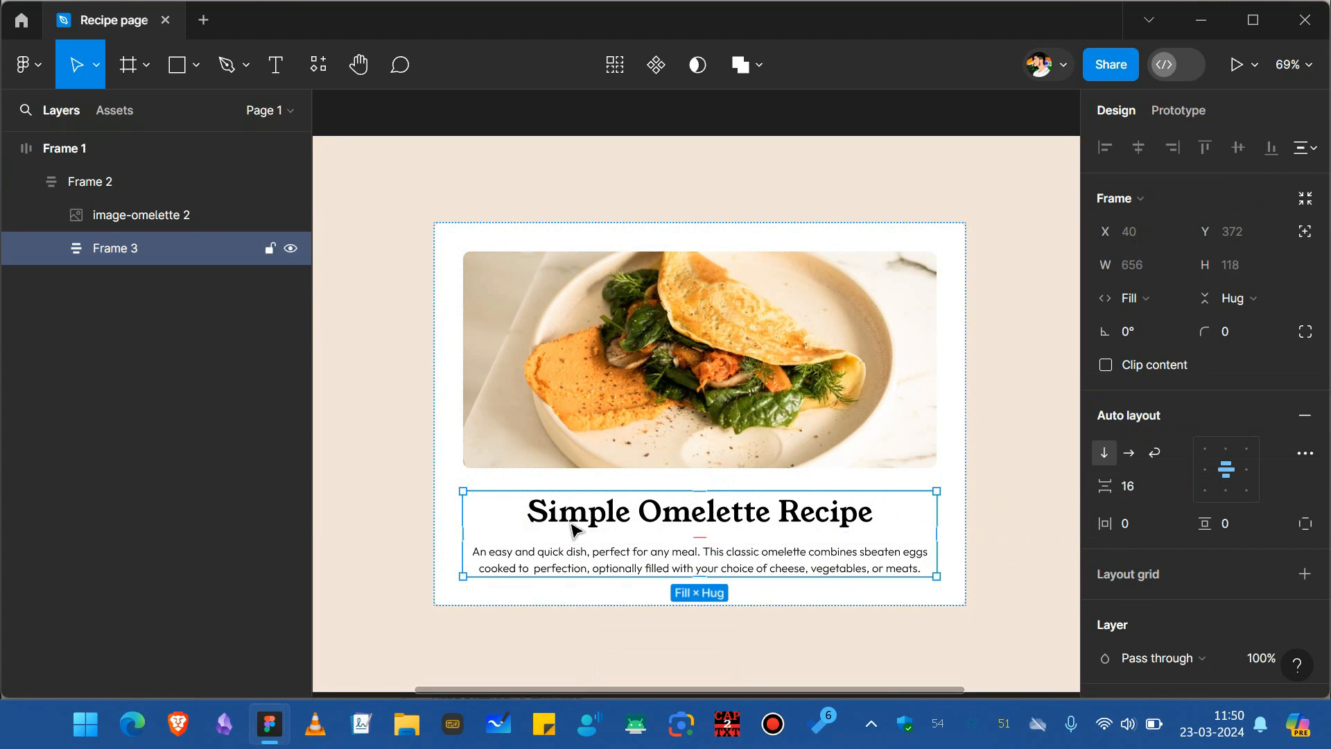
double_click(593, 530)
key("Escape")
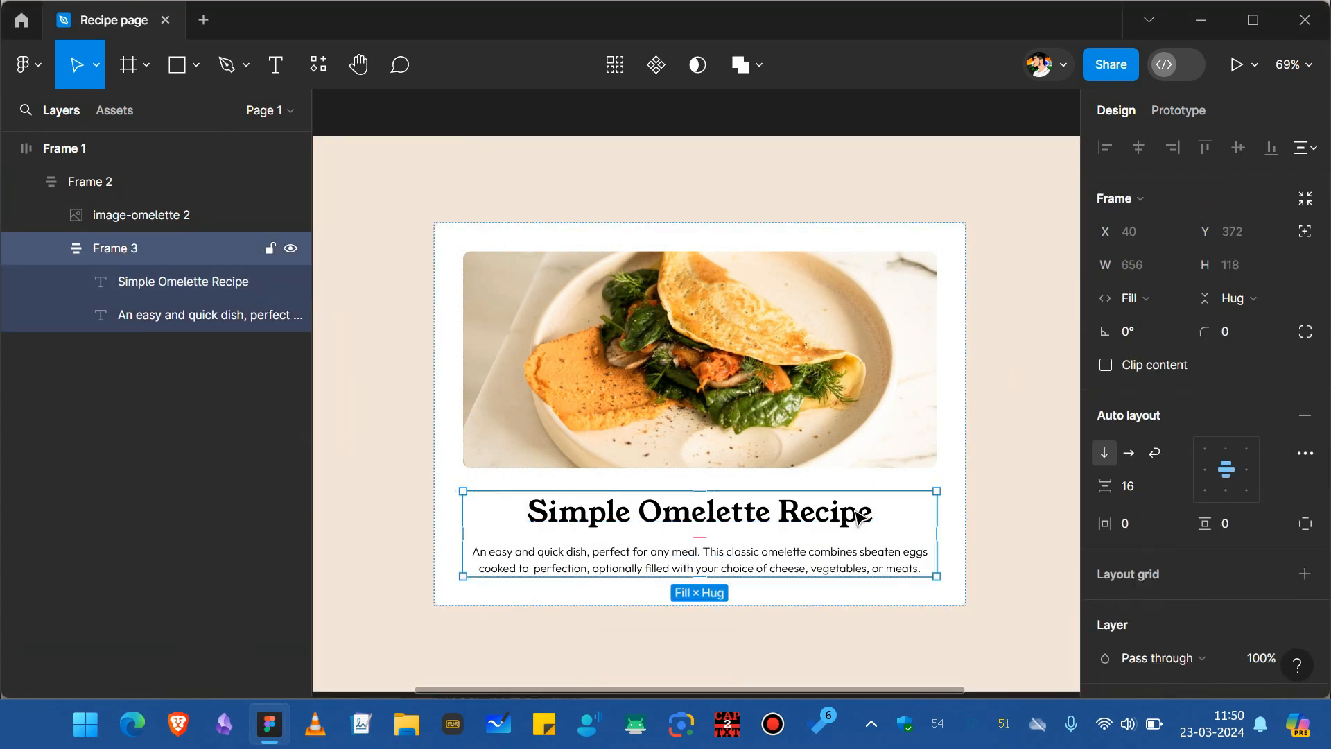
left_click(1202, 473)
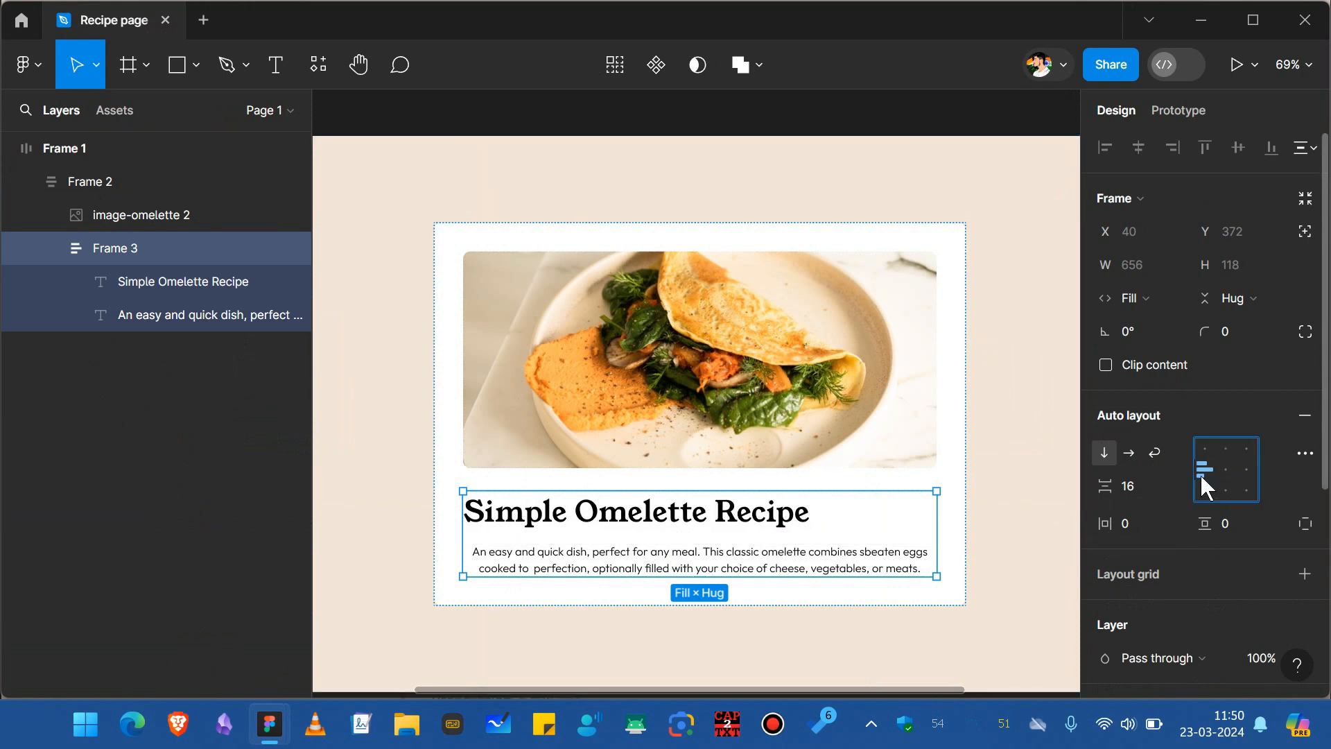
Left-align the description paragraph's text.
left_click(610, 563)
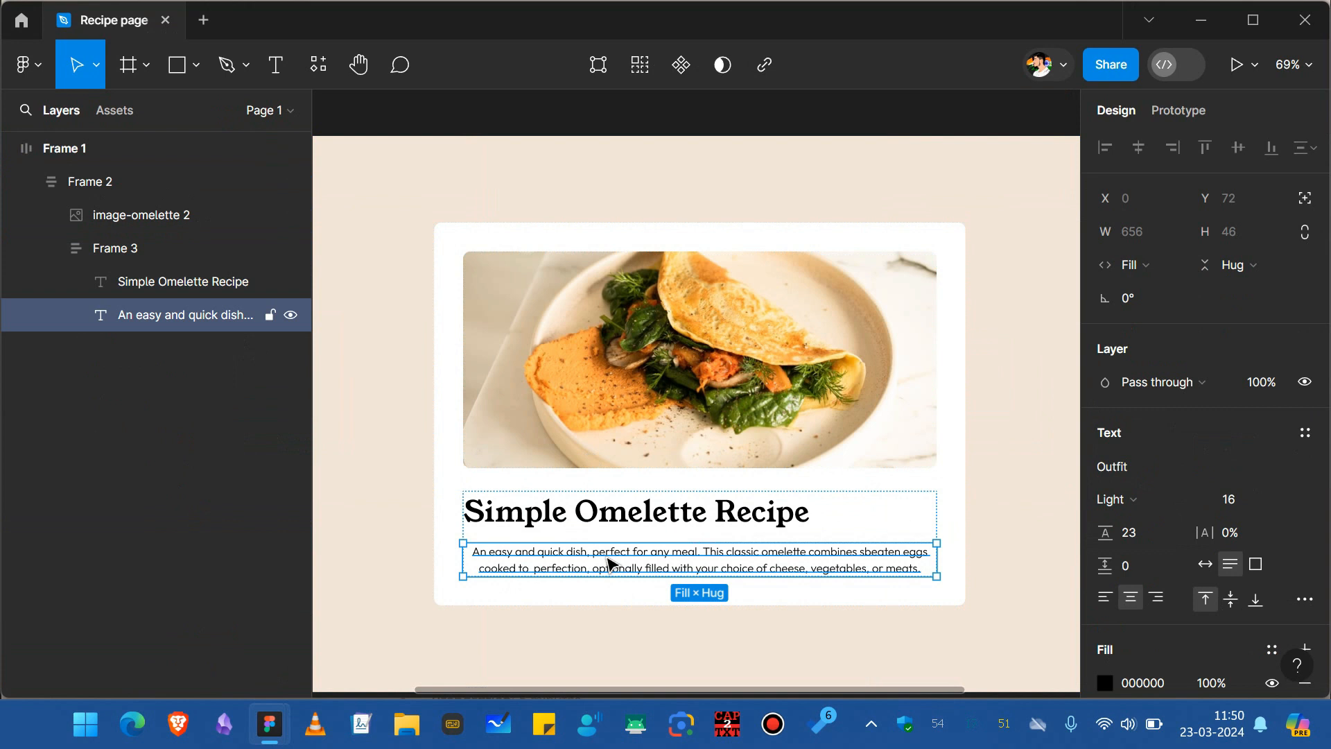
left_click(1105, 599)
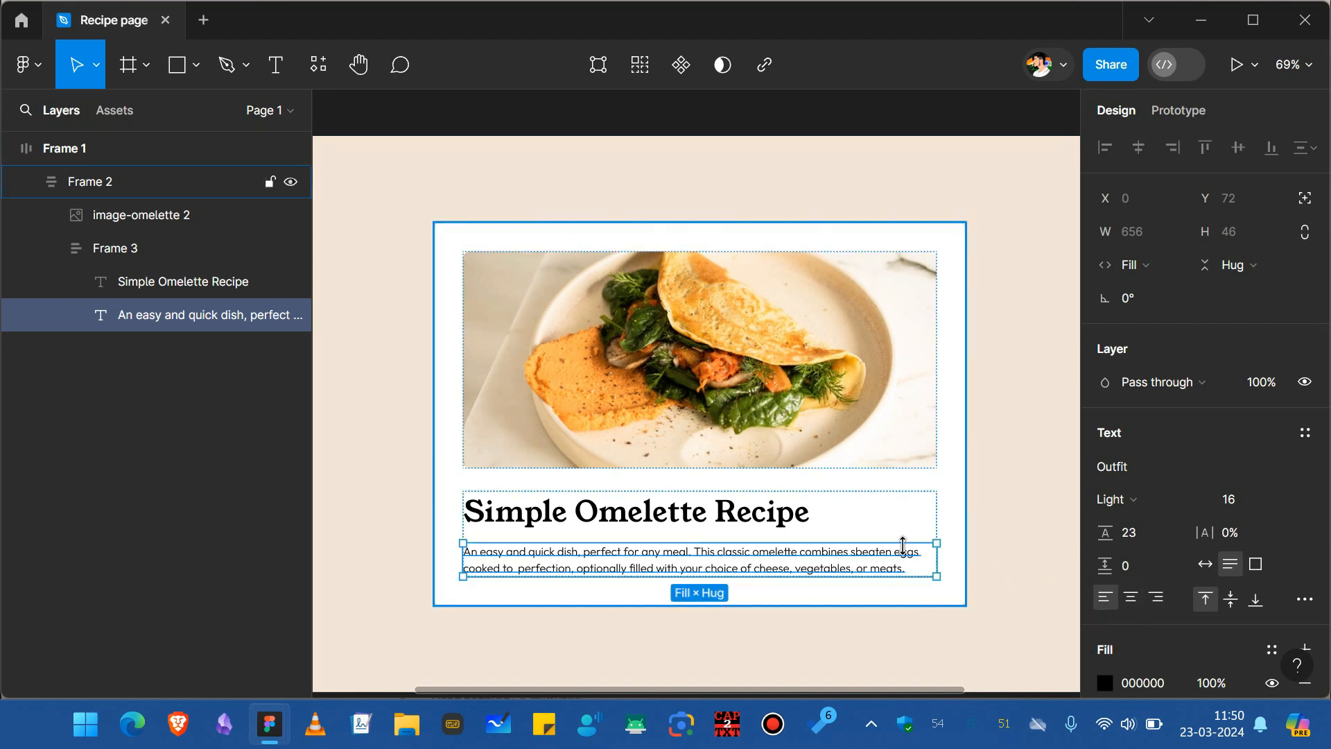
key("Escape")
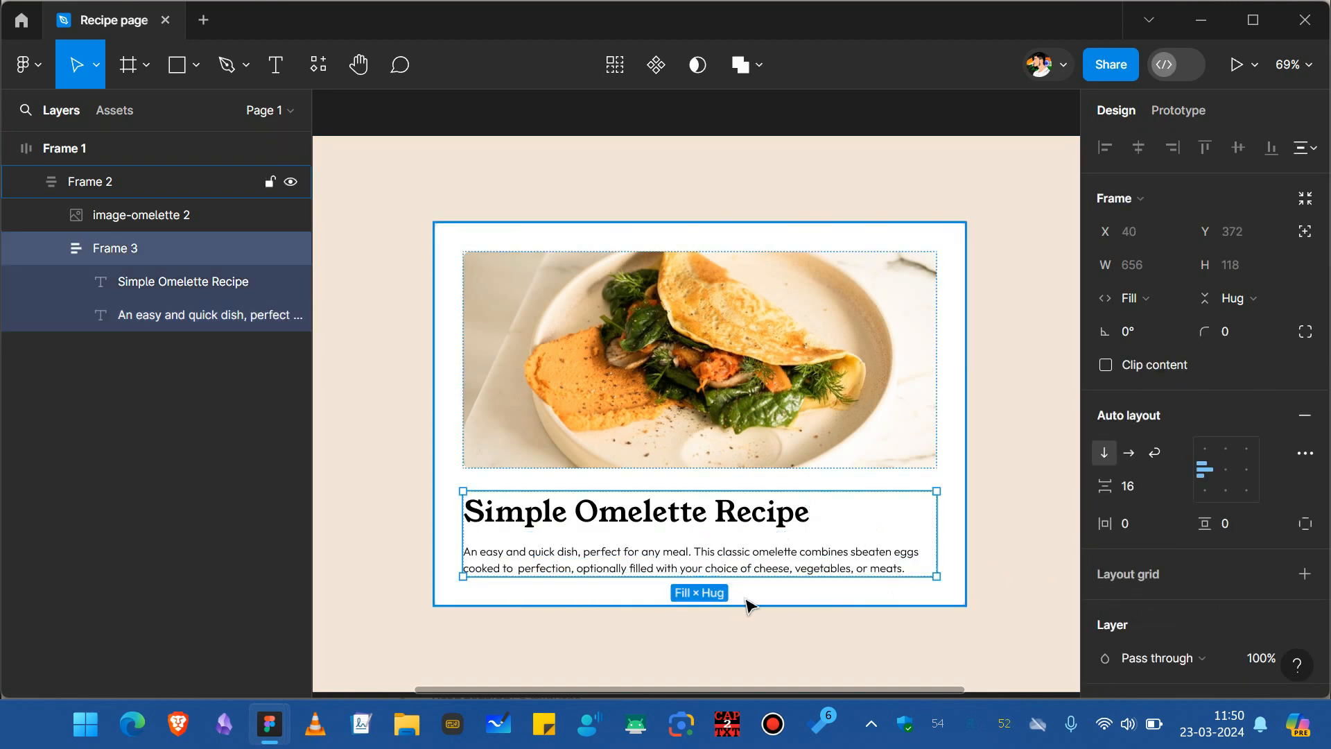
Switch to the reference prototype and scroll through the section below the description.
key("alt+Tab")
scroll(627, 565, "down", 2)
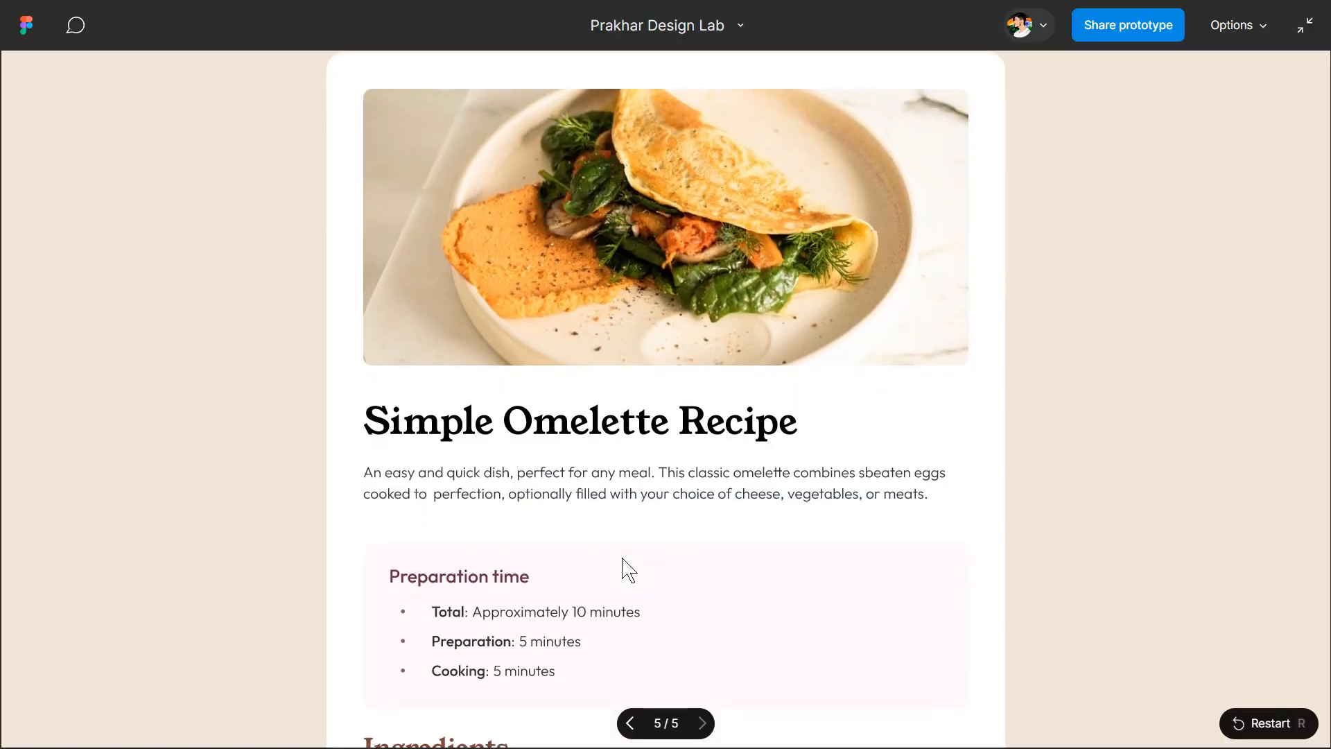
scroll(622, 558, "down", 1)
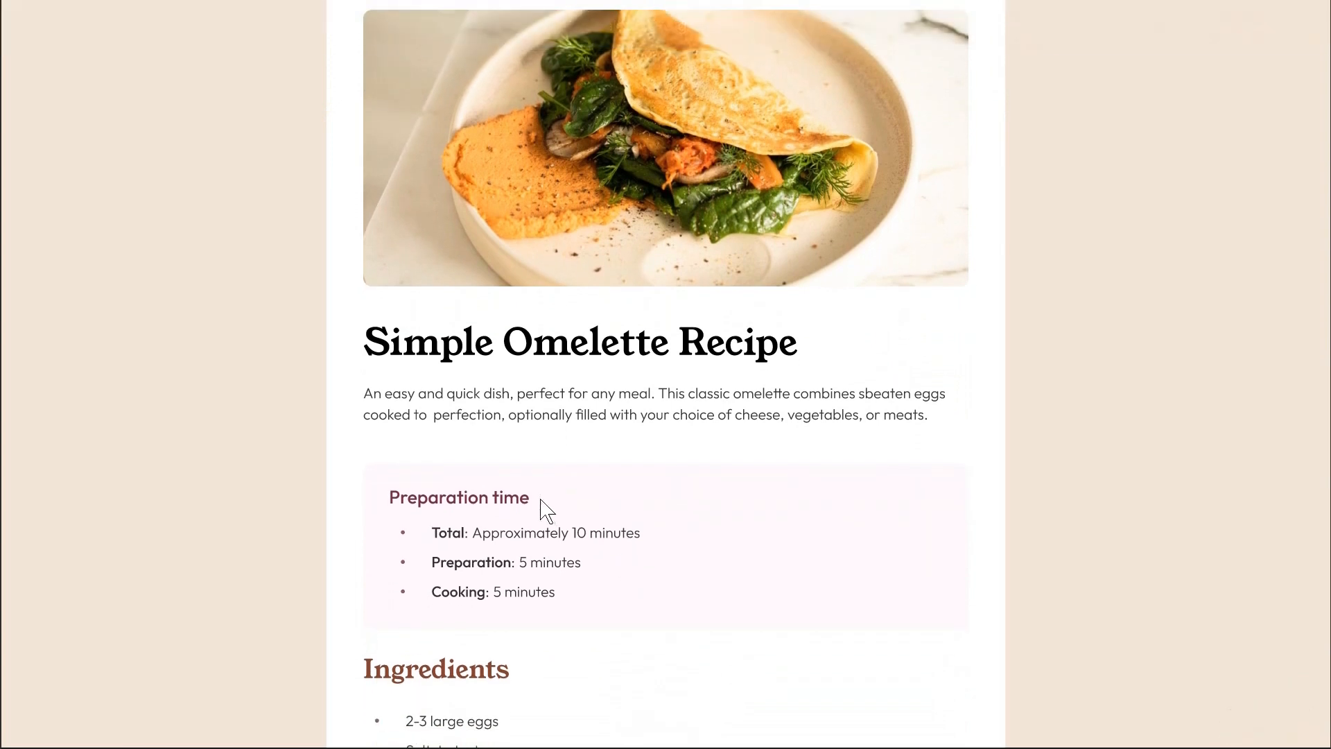
scroll(544, 505, "down", 1)
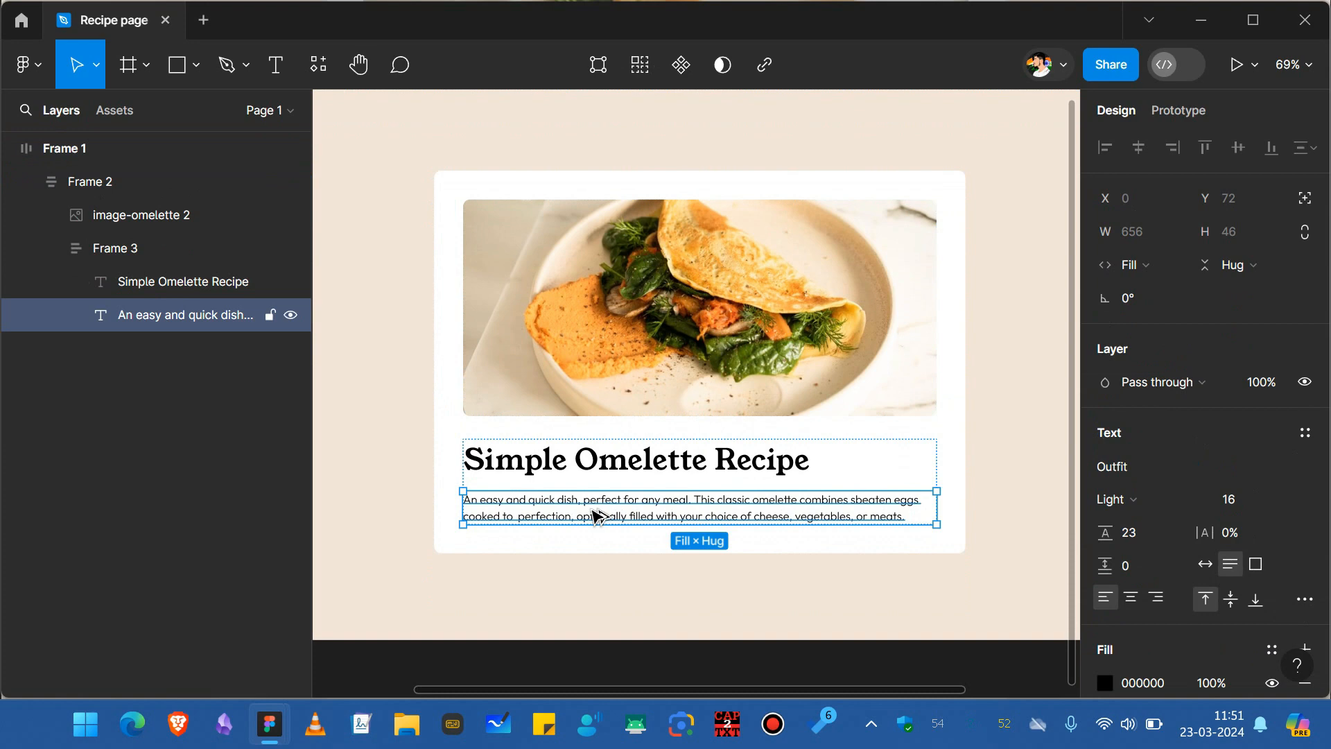
Duplicate the description below the text frame and replace its text with "Preparation Time".
left_click_drag(597, 516, 591, 552)
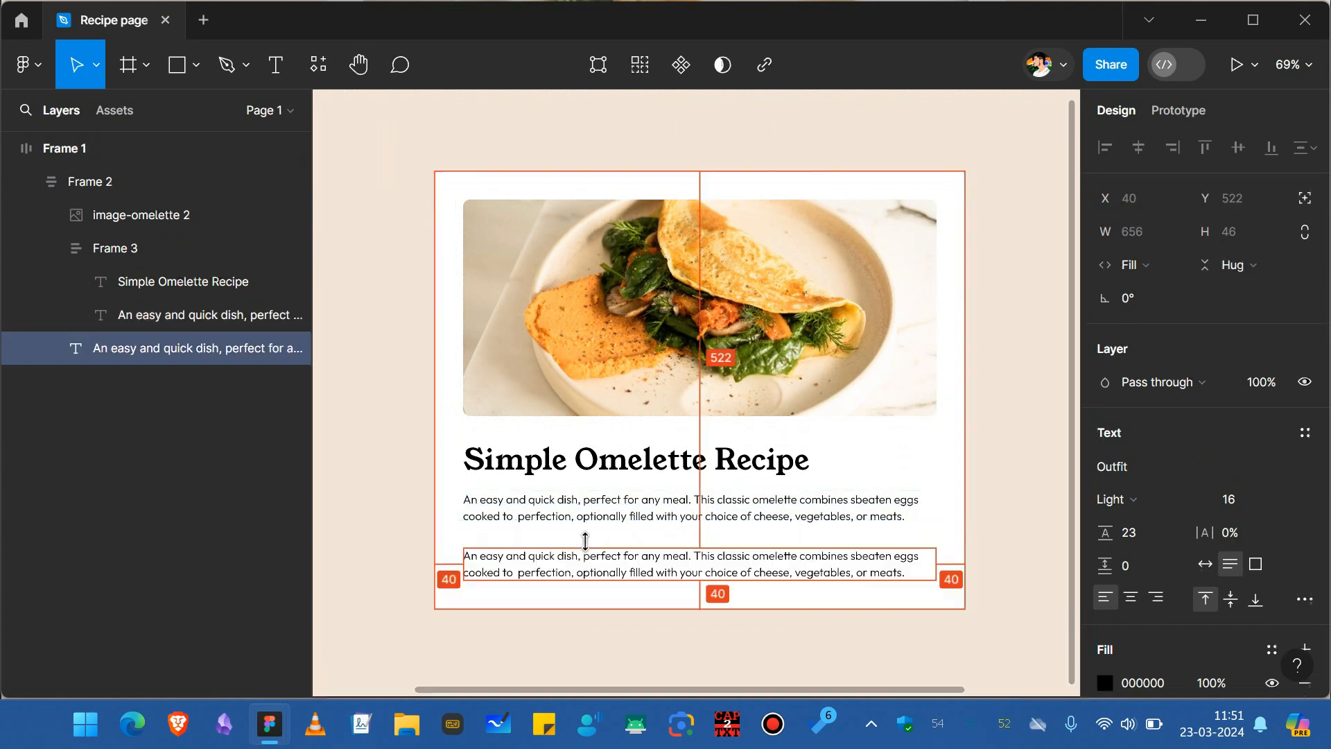
double_click(743, 564)
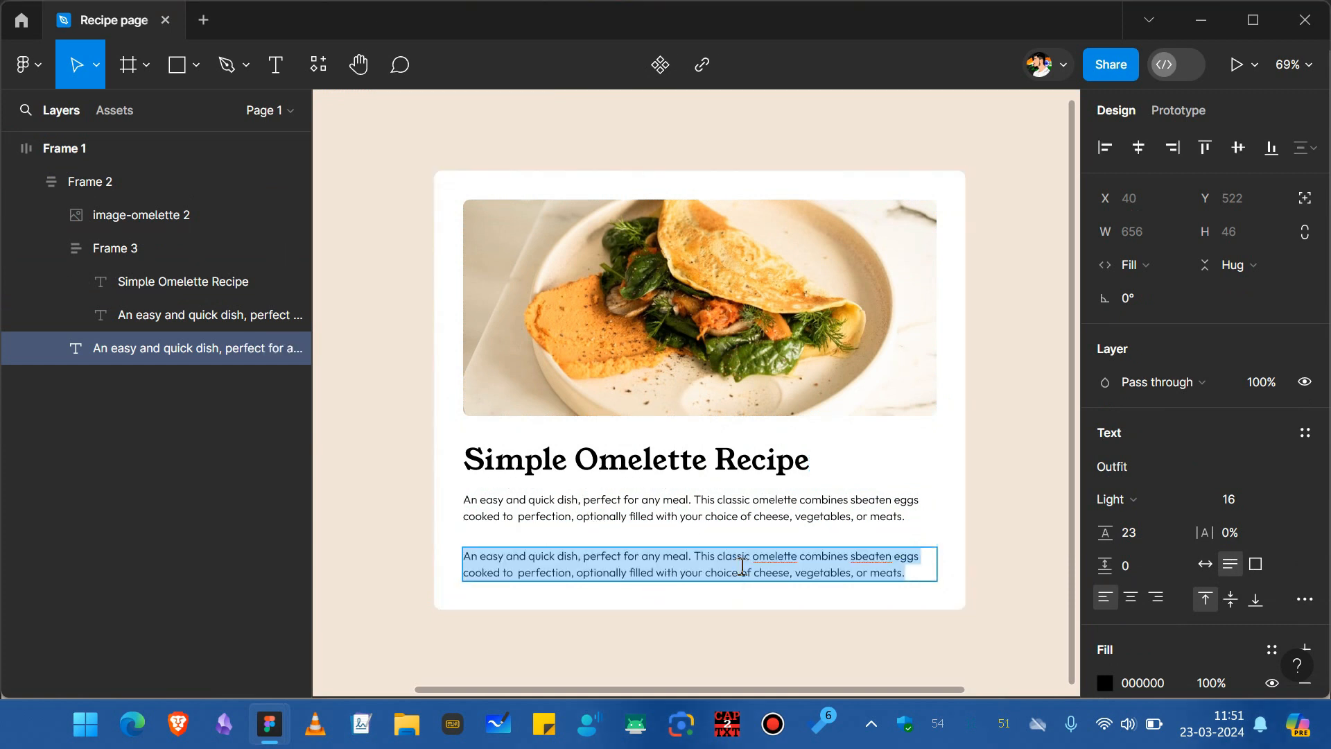
type("Preparation Time")
key("Escape")
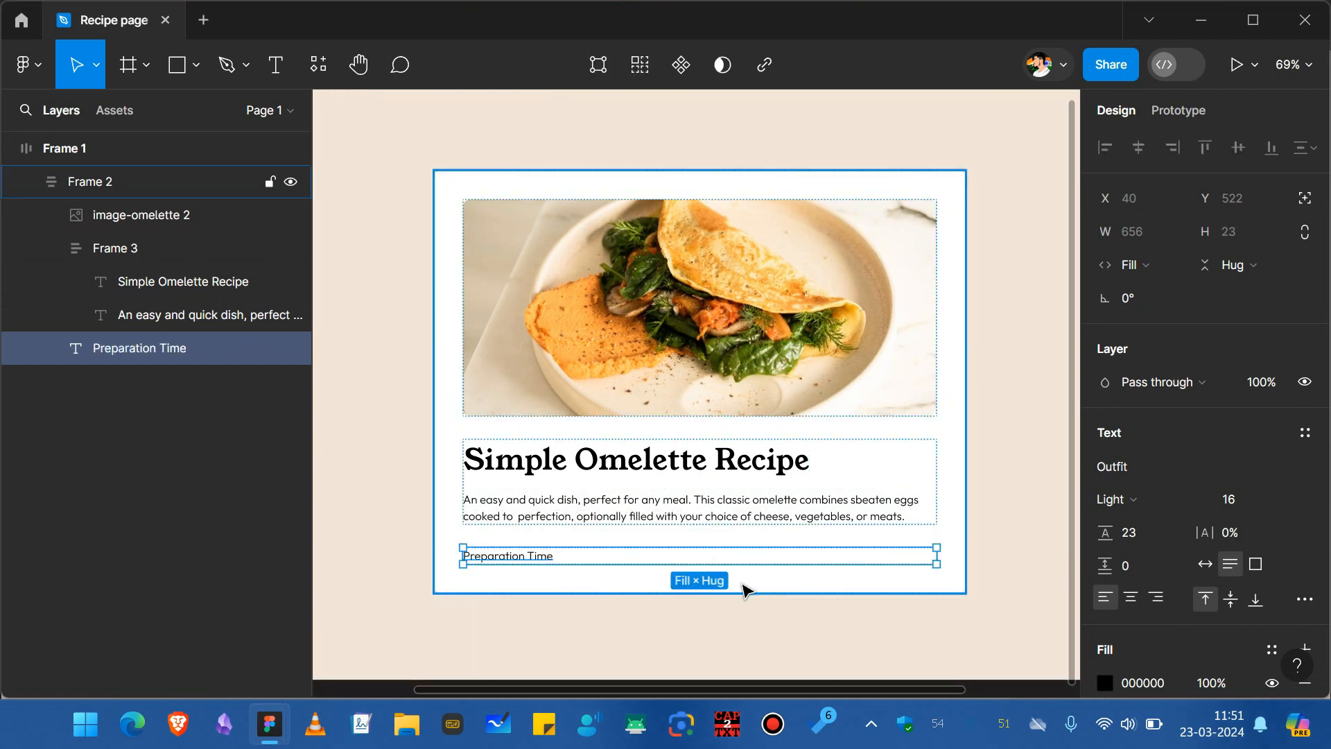
Change the Preparation Time text to Medium weight at size 20.
key("alt")
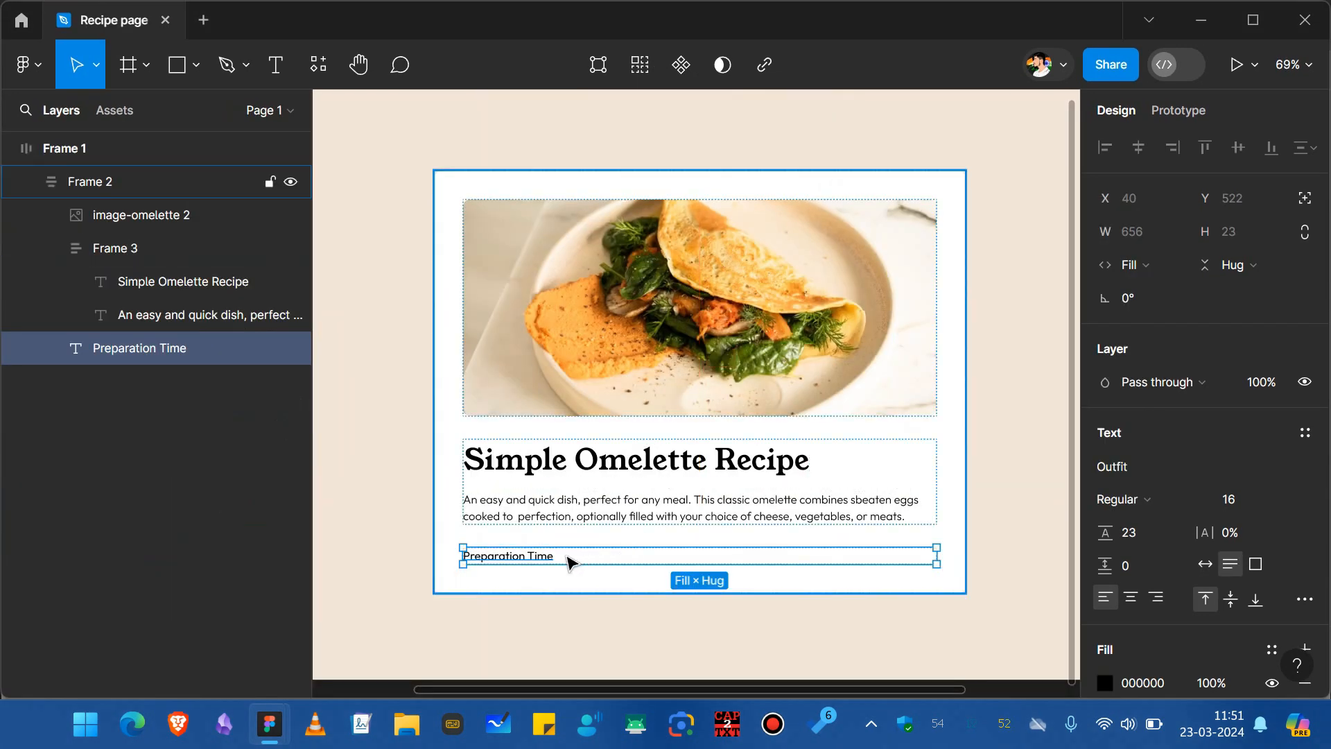
key("alt")
key("ctrl+alt+period")
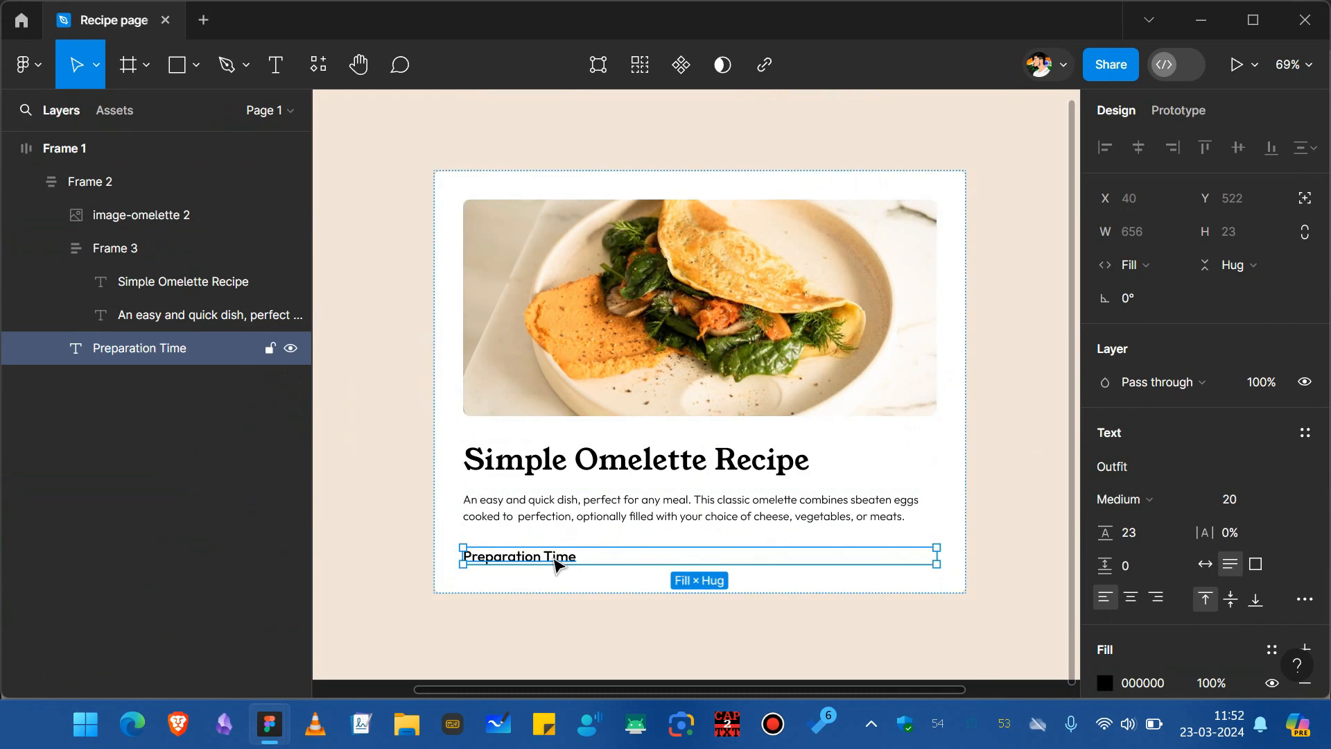
Set the Preparation Time text's fill color to 702E49.
scroll(1159, 547, "down", 2)
left_click(1155, 566)
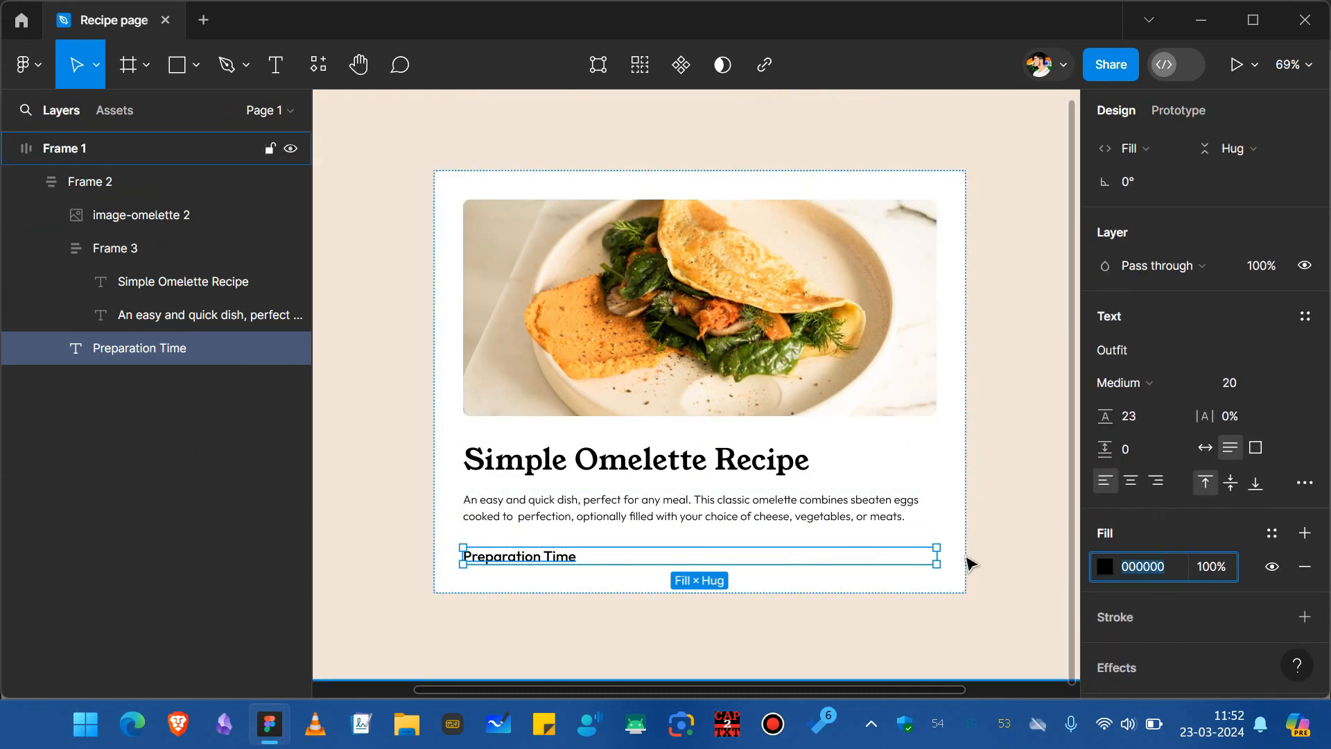
type("702E49")
key("Return")
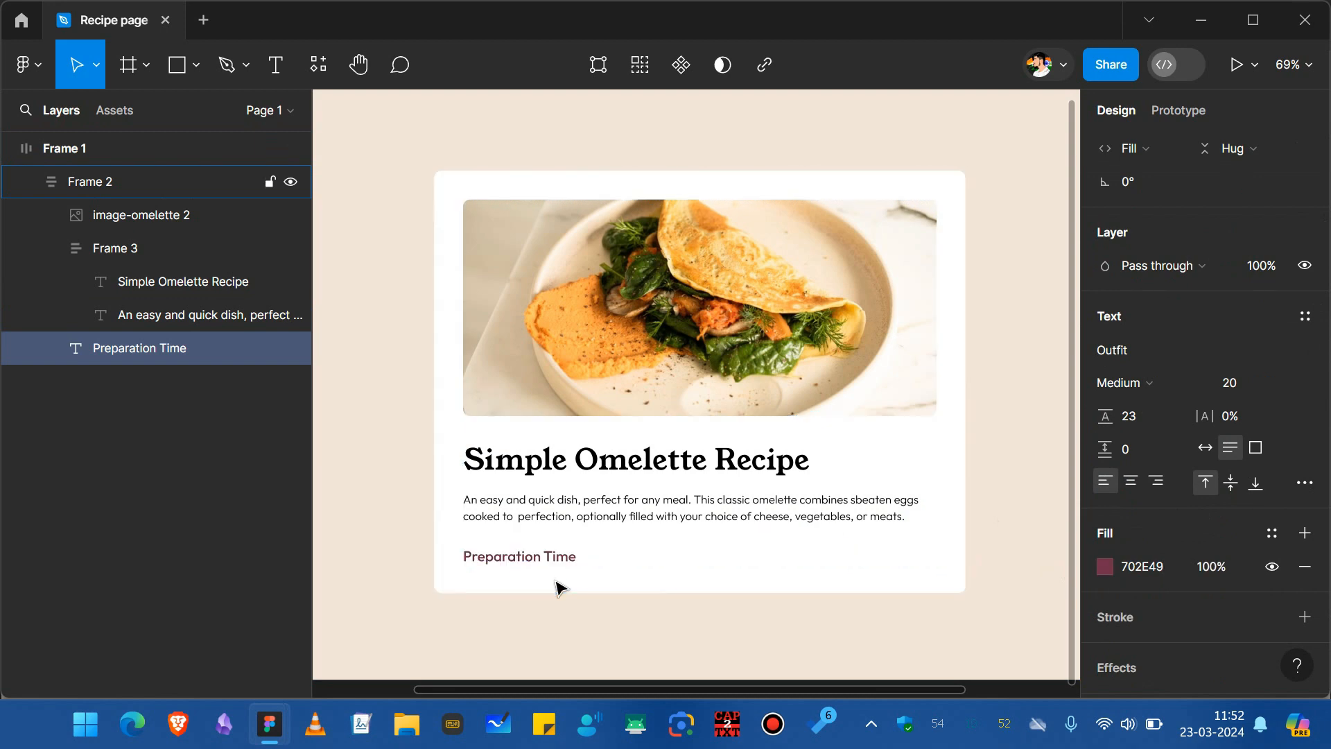
scroll(560, 588, "up", 3, "ctrl")
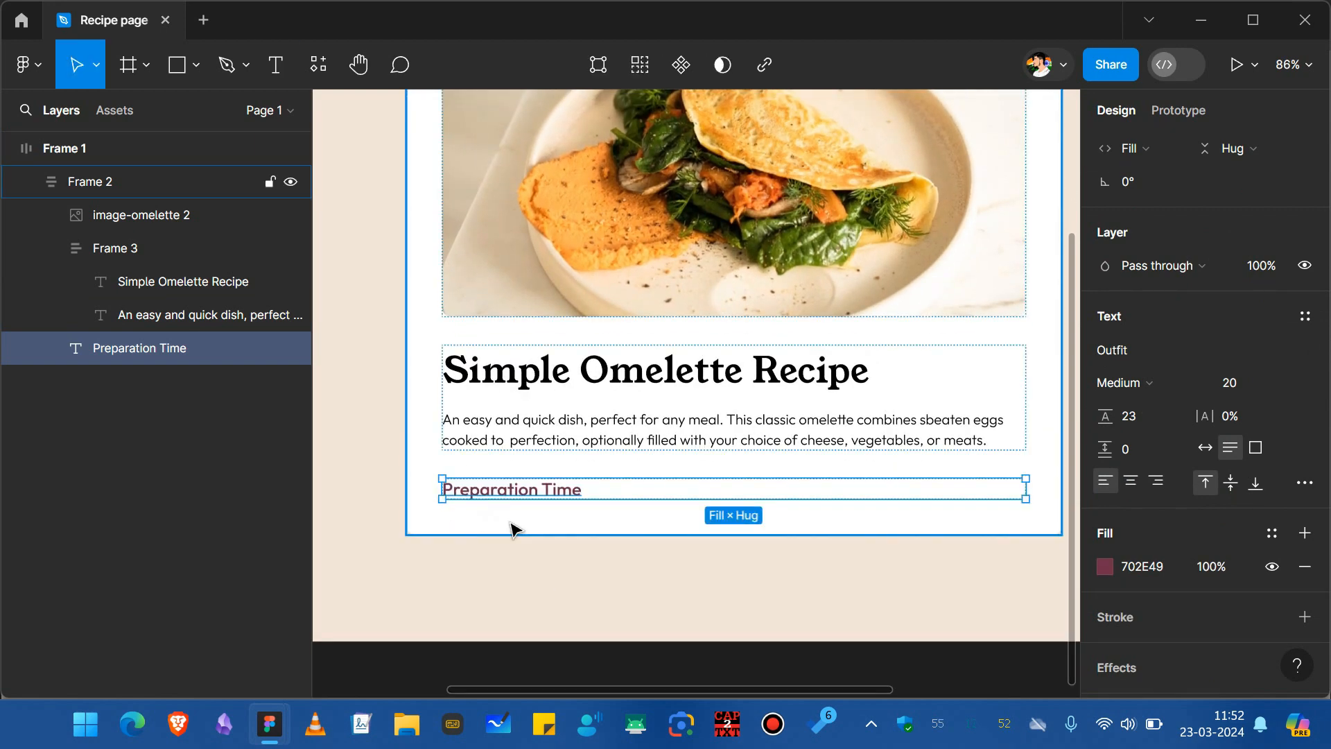
Duplicate the Preparation Time text below itself and replace its text with a bulleted "Total".
left_click(511, 529)
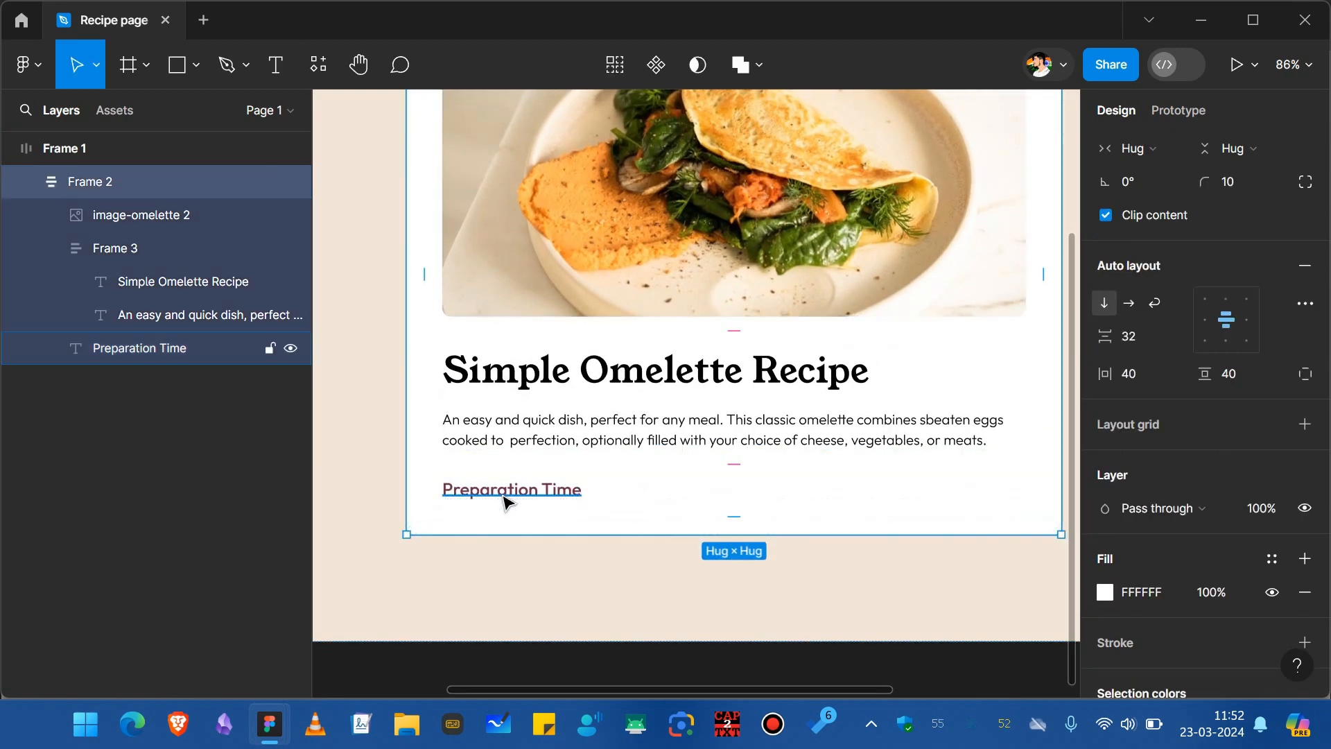
left_click(508, 495)
key("ctrl+d")
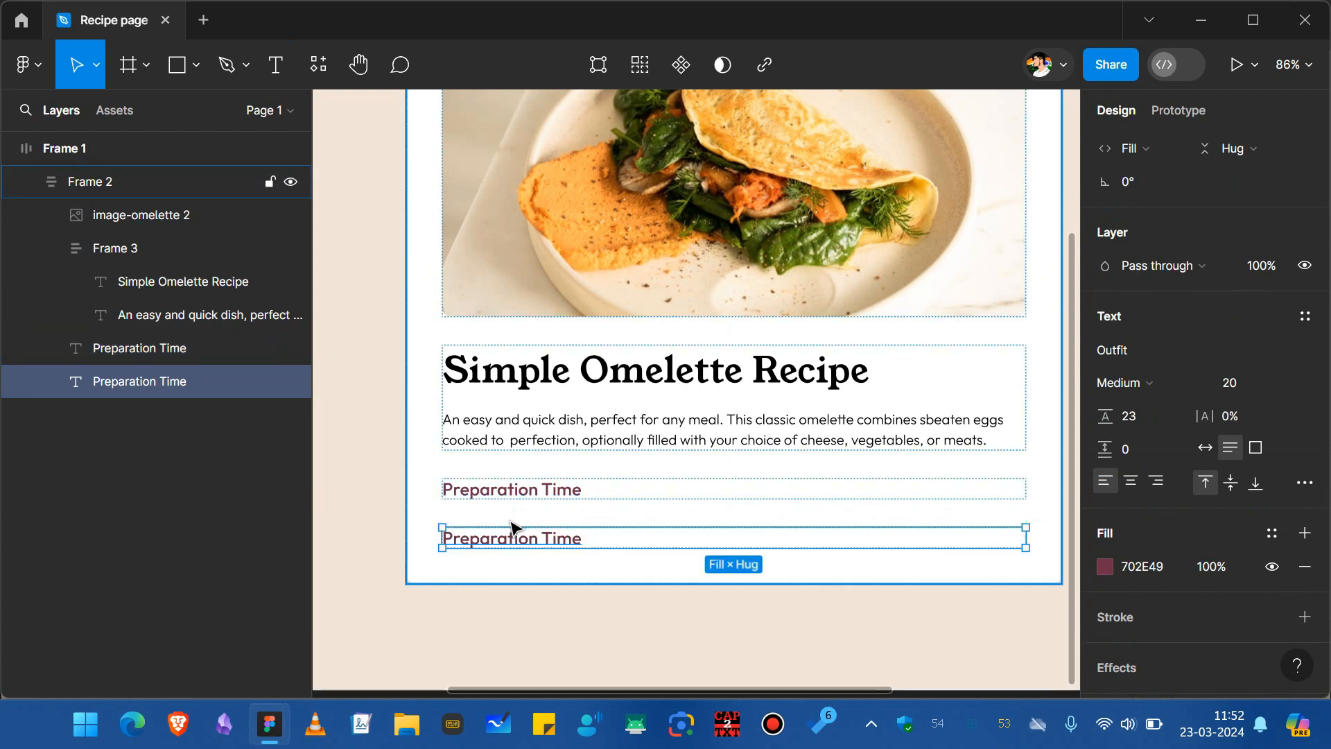
double_click(511, 529)
key("BackSpace")
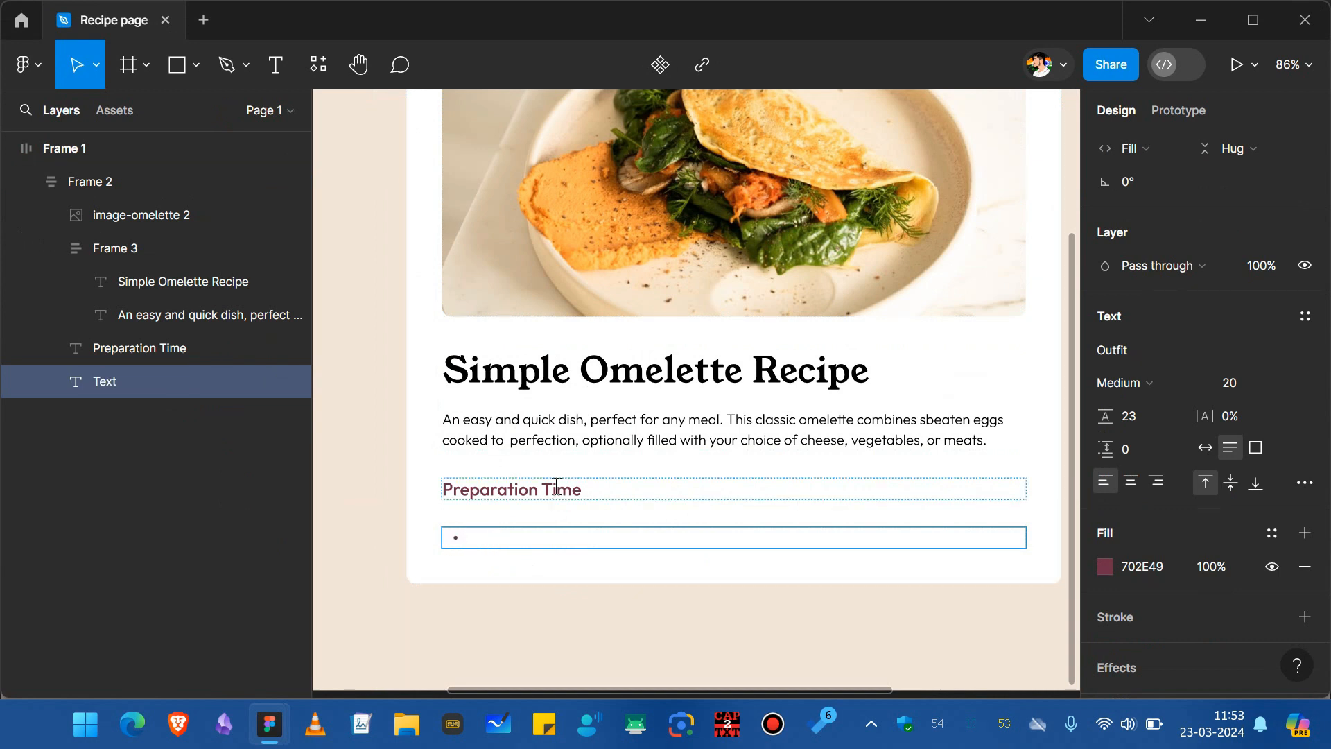
type("T")
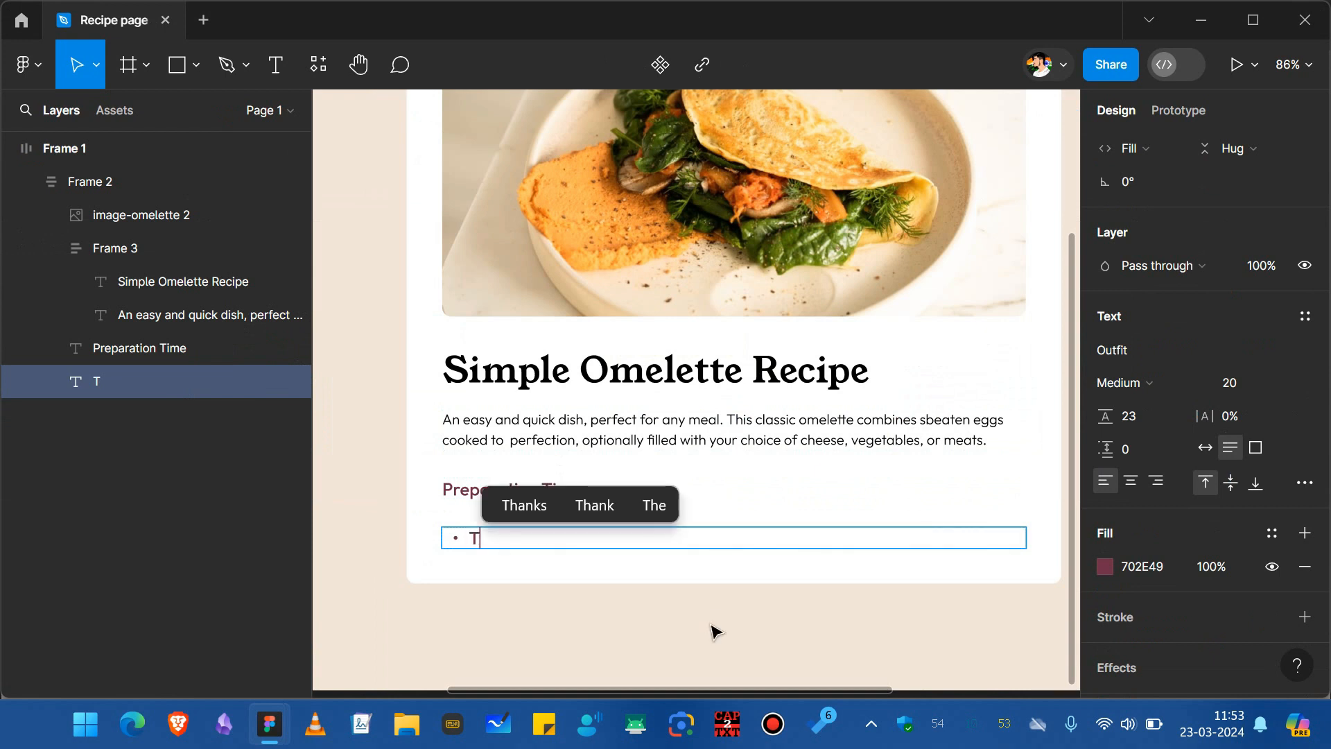
type("otal")
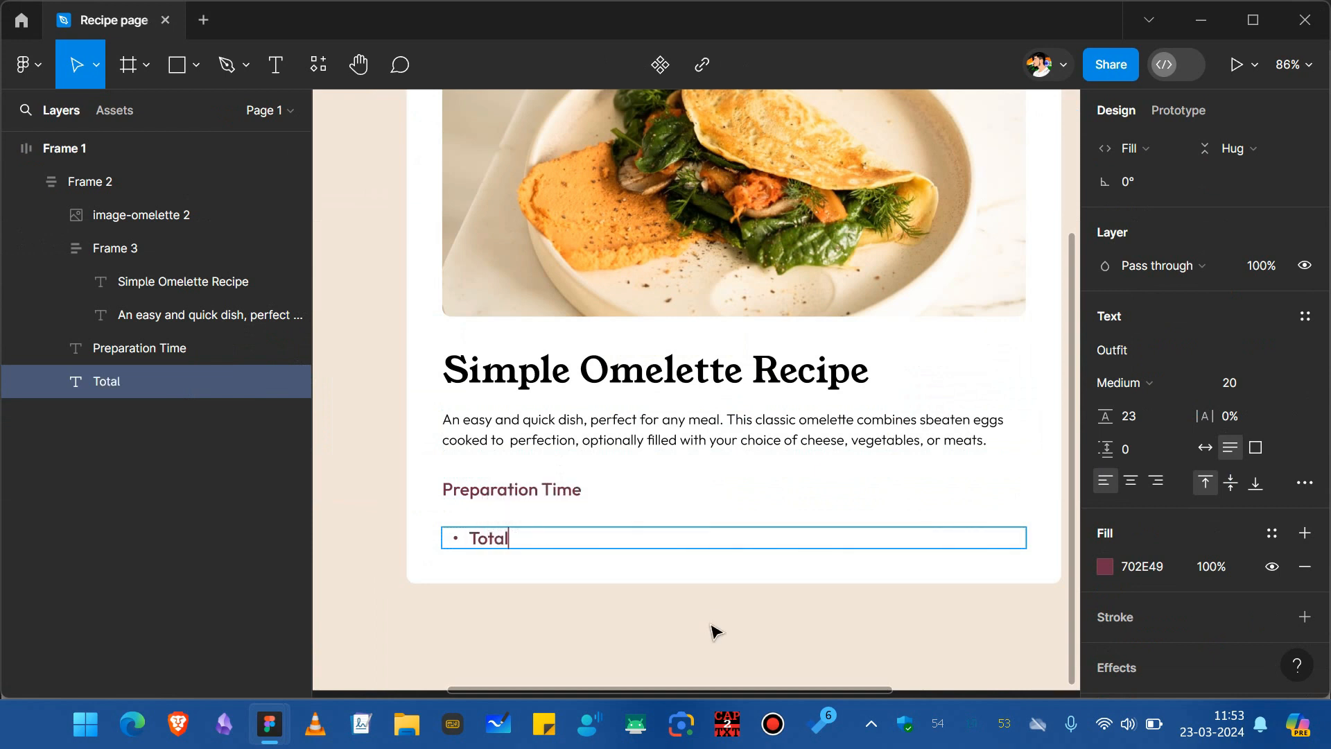
Set the bullet text's size to 16 and append ": Approximately 10 minutes" after "Total".
key("ctrl+a")
left_click(1255, 379)
type("16")
key("Return")
left_click(638, 537)
type(": Approximately 10 minutes")
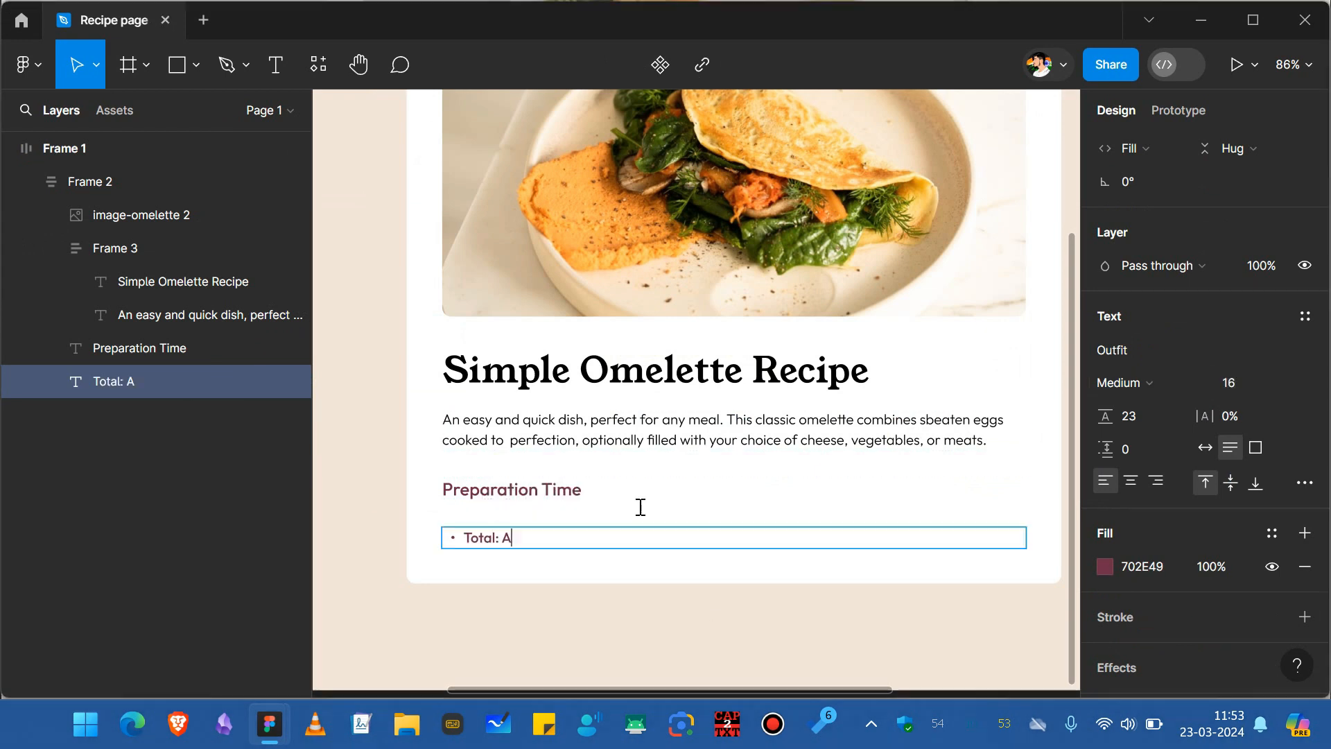
Set the "Approximately 10 minutes" part of the bullet to Light weight.
left_click_drag(669, 538, 506, 538)
left_click(1151, 382)
left_click(1155, 362)
left_click(1162, 388)
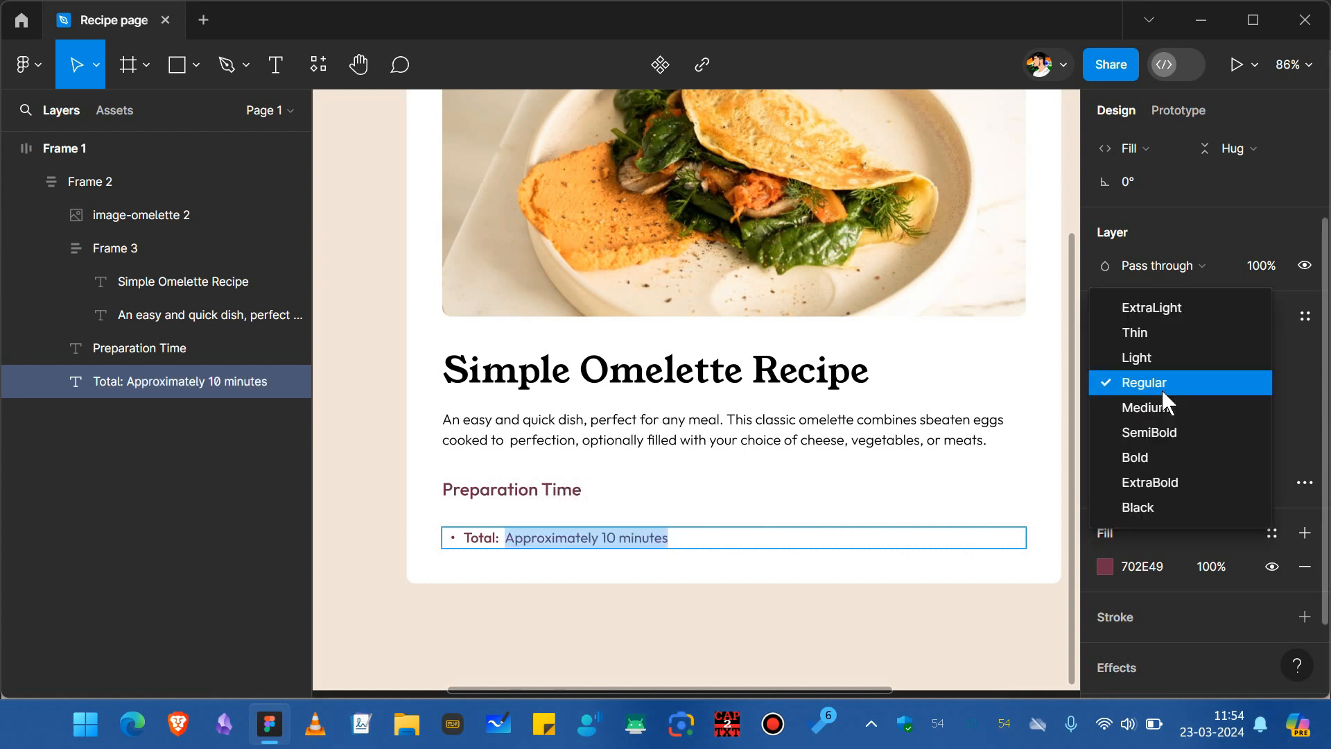
left_click(1147, 355)
key("Escape")
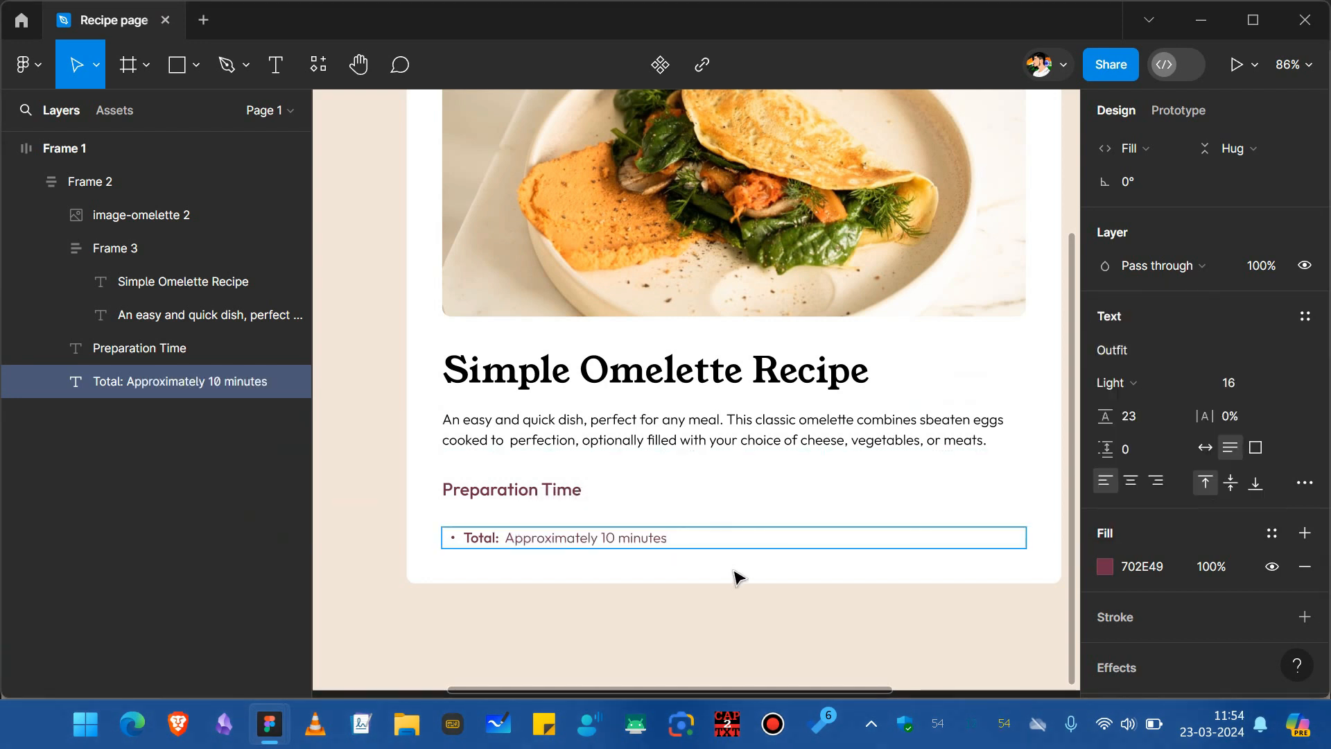
Duplicate the Total bullet and change it to "Preparation: 5 minutes" using the copied word Preparation.
key("ctrl+d")
double_click(495, 498)
double_click(494, 497)
key("ctrl+c")
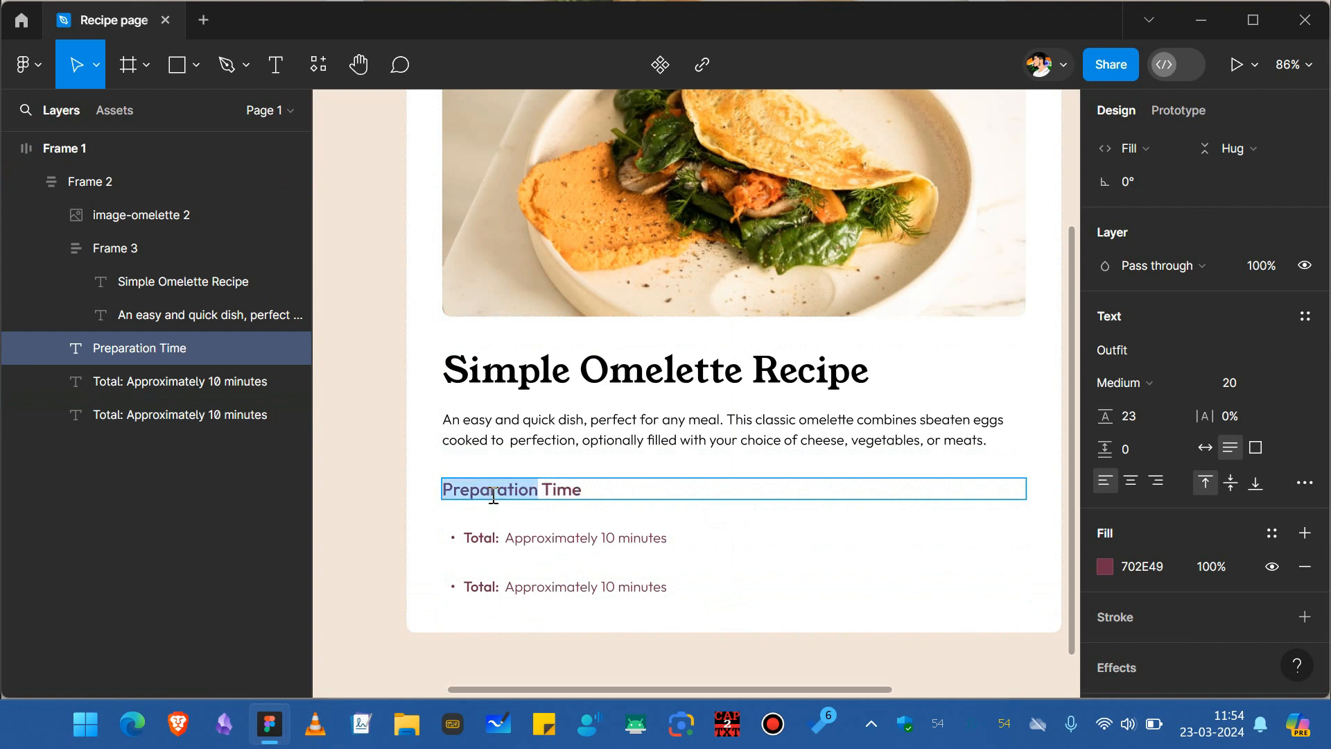
double_click(486, 584)
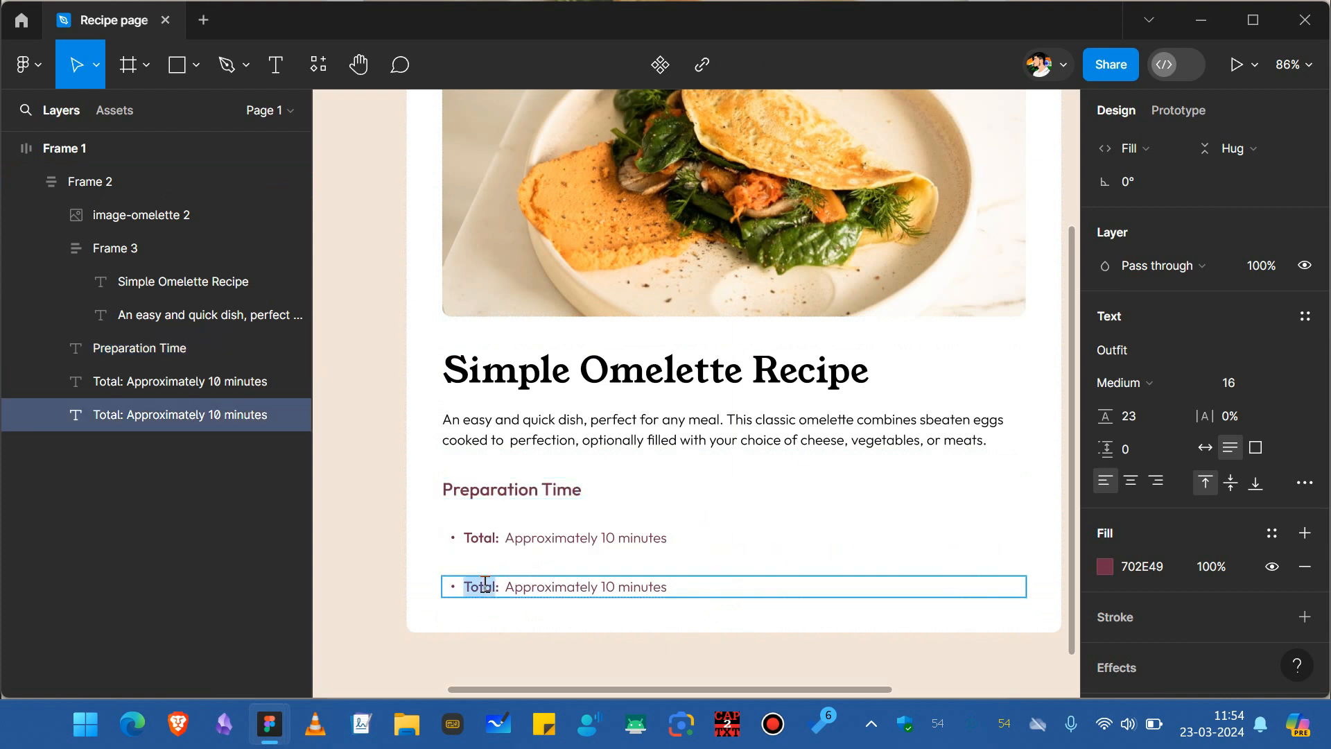
key("ctrl+v")
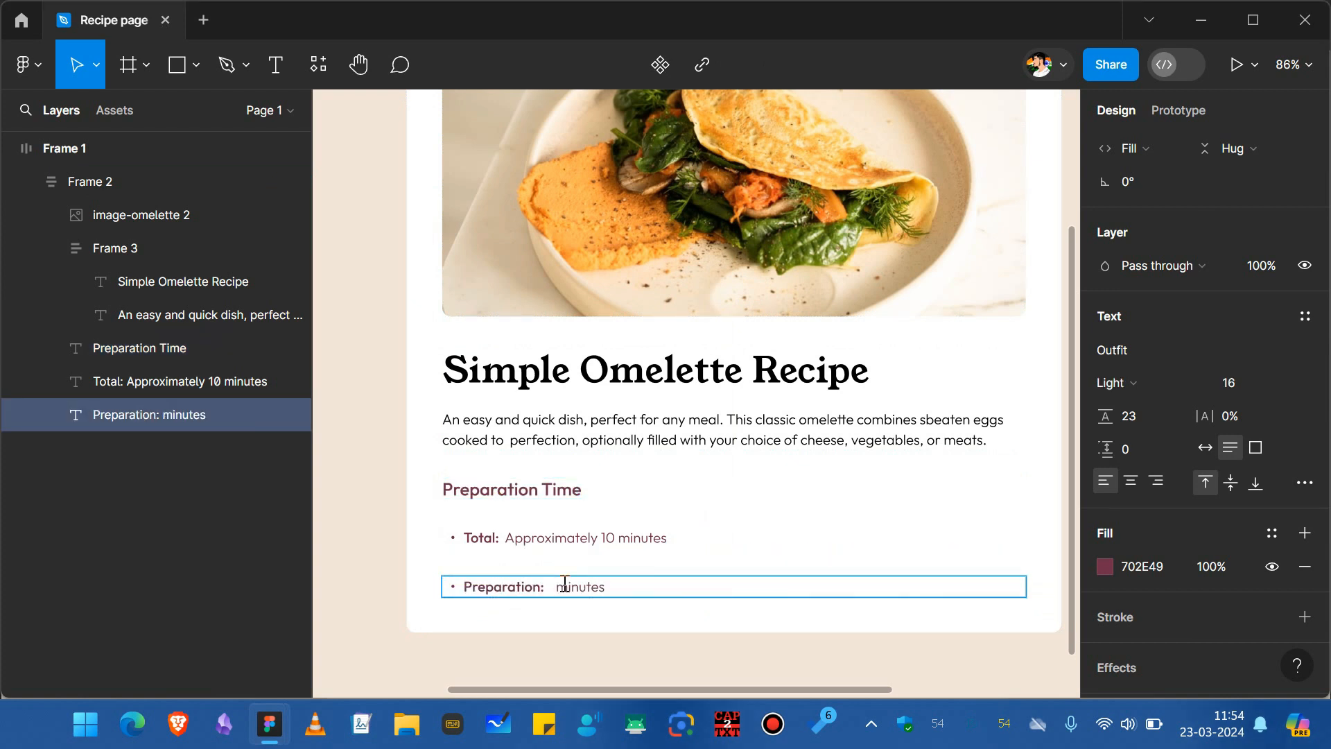
type("5")
key("Escape")
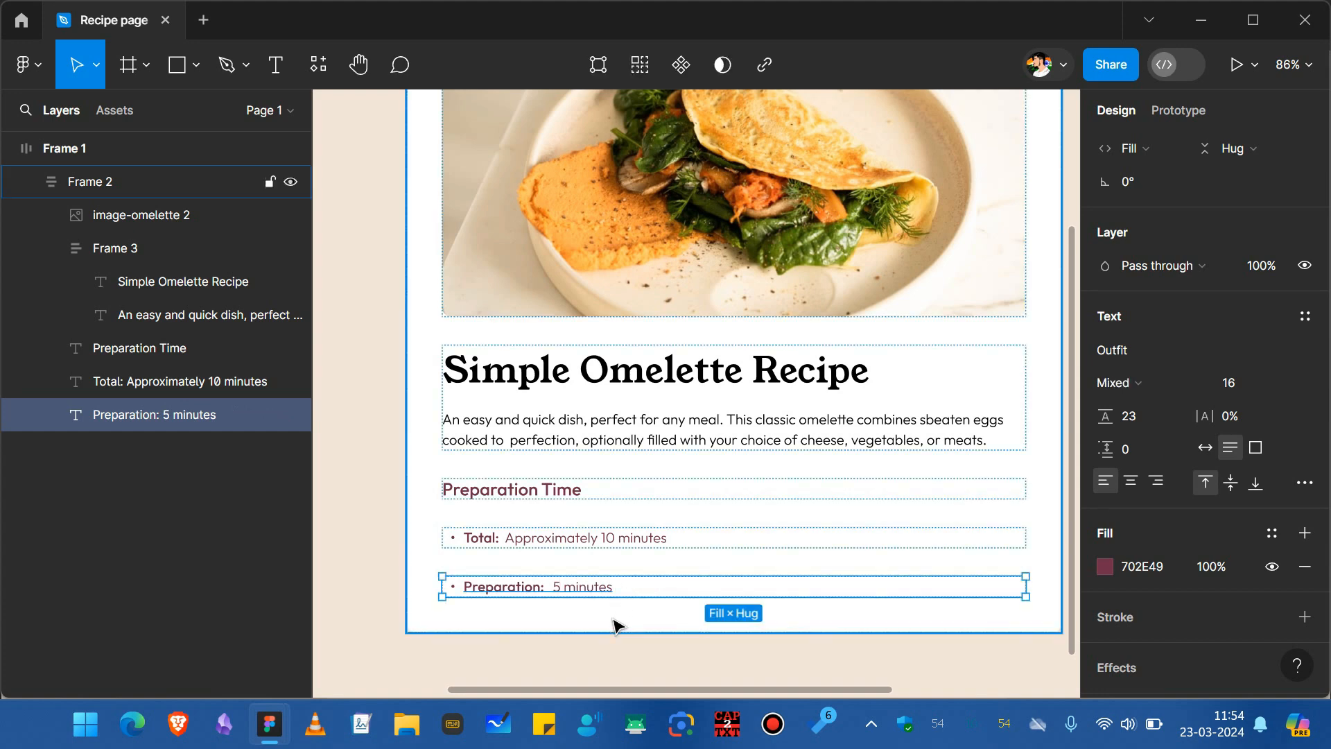
Duplicate the Preparation bullet and change its label to "Cooking".
key("ctrl+d")
double_click(487, 636)
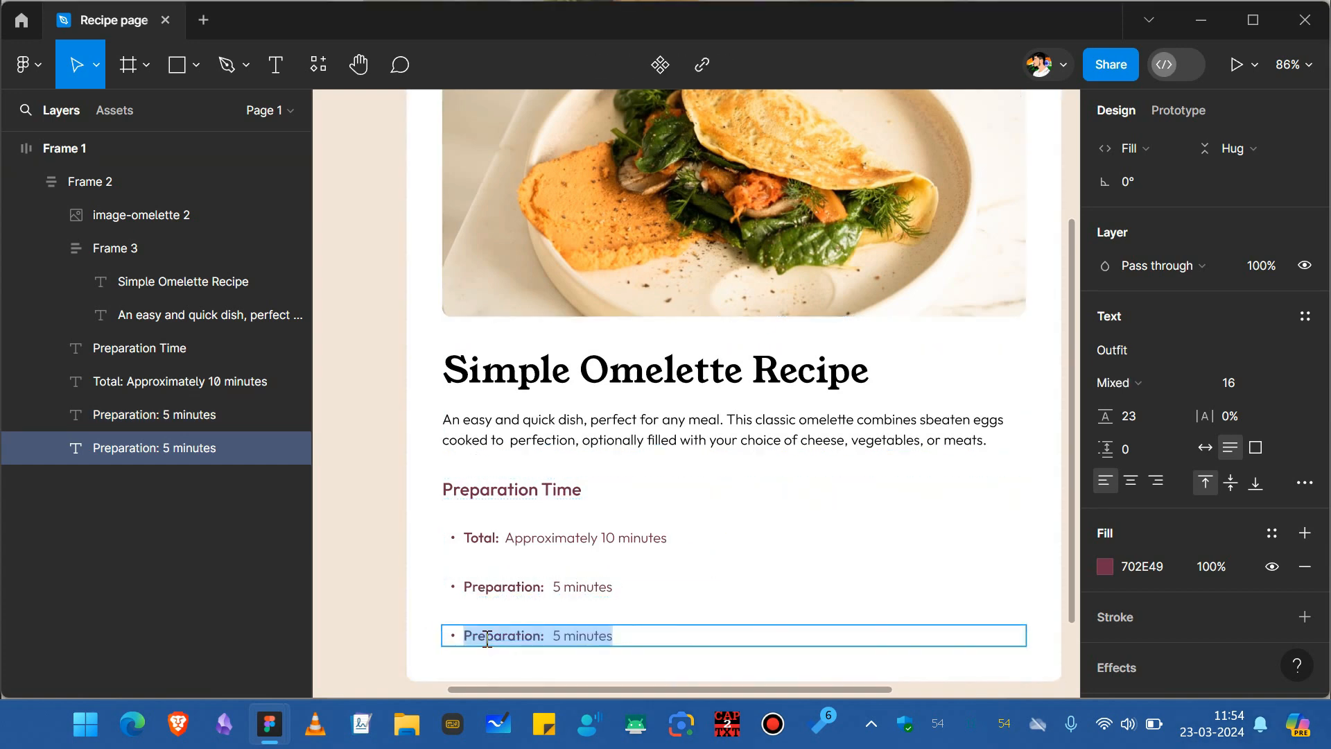
double_click(487, 636)
type("Coo")
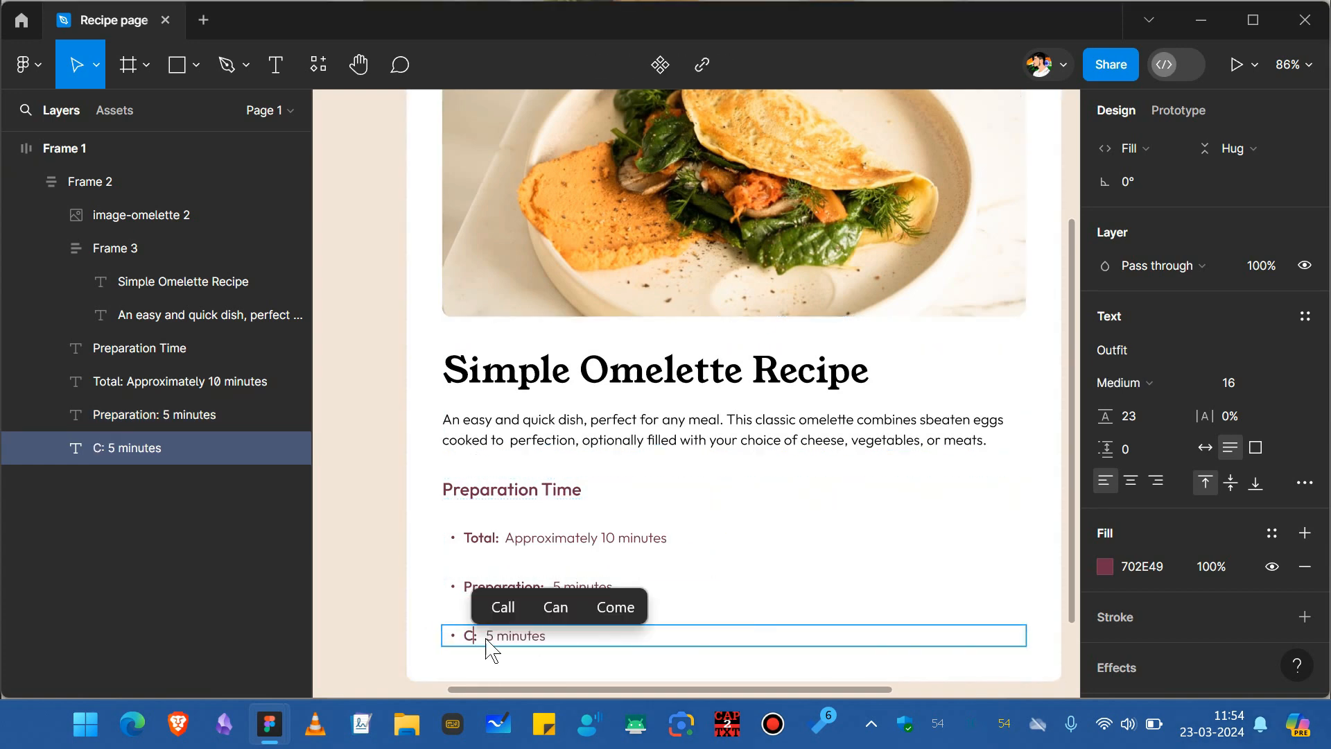
type("king")
Wrap the three bullet lines in a vertical auto-layout frame with item spacing of 4.
left_click(563, 539)
left_click(576, 589, "shift")
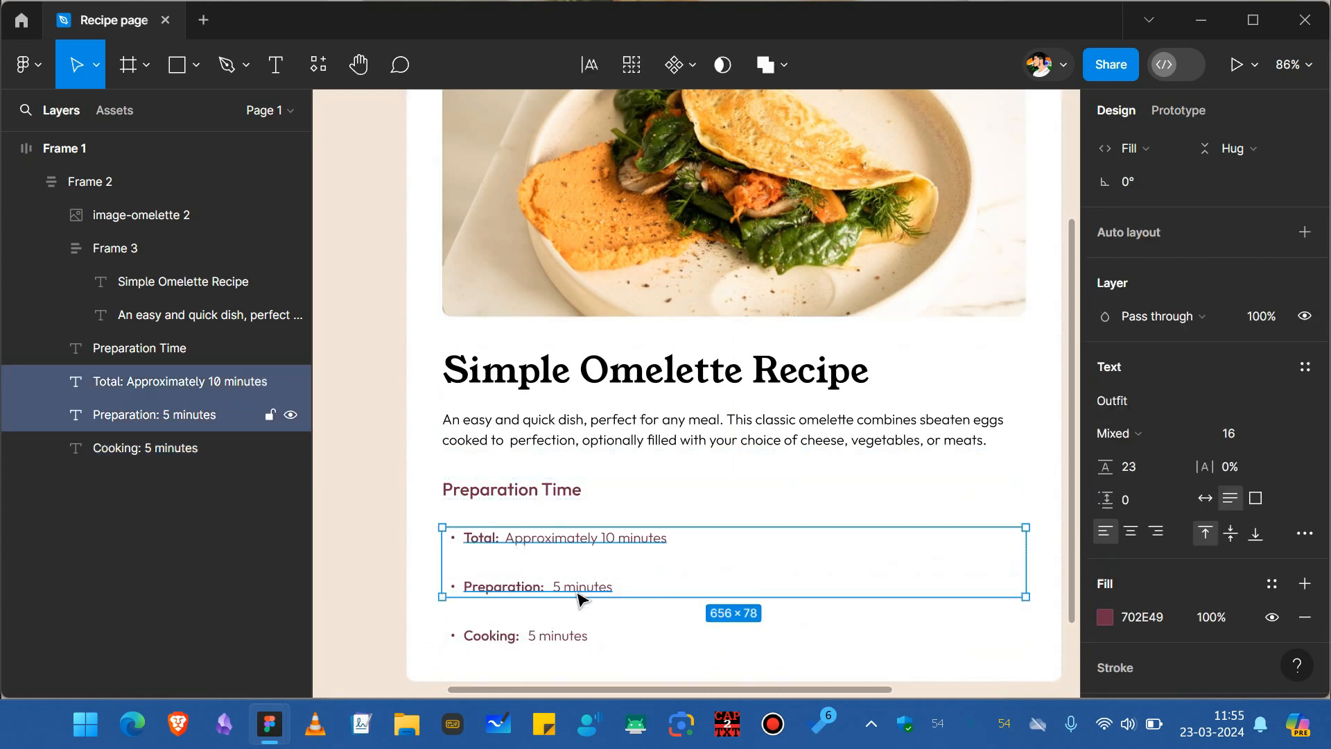
left_click(558, 634, "shift")
key("shift+a")
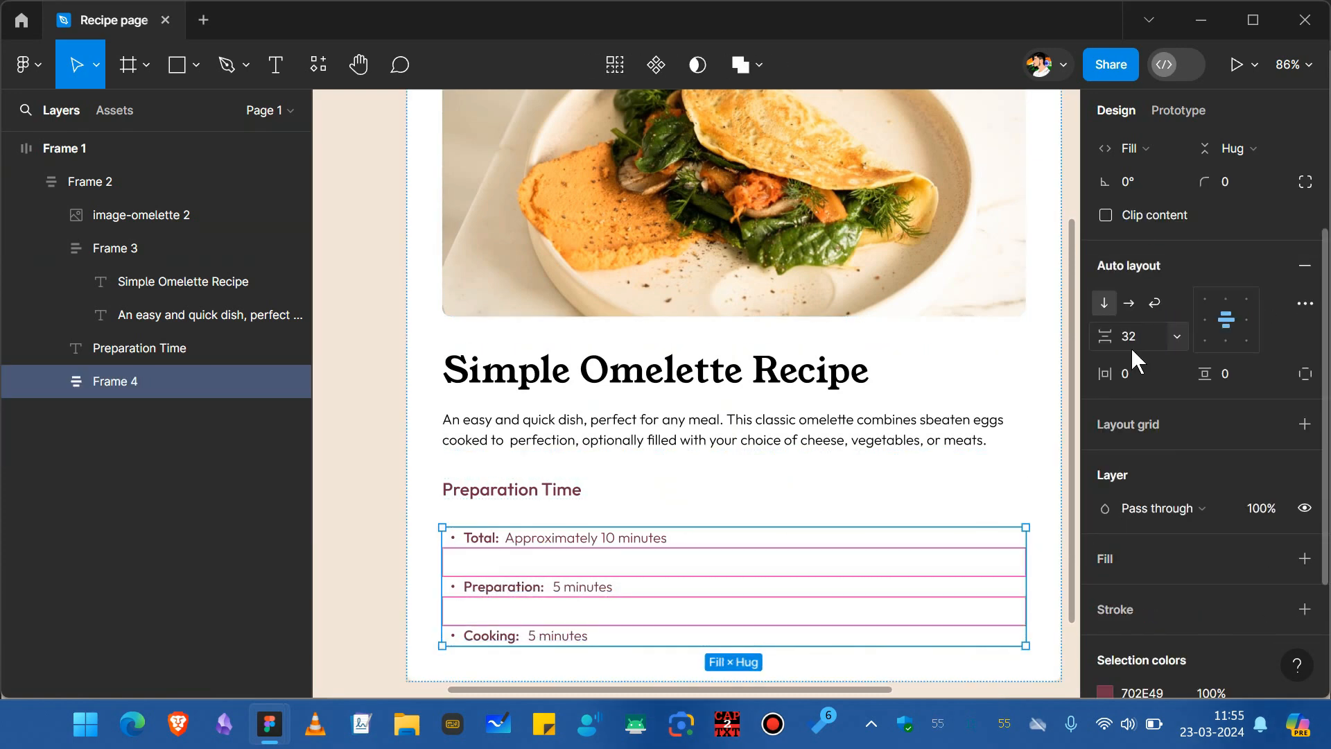
left_click(1130, 343)
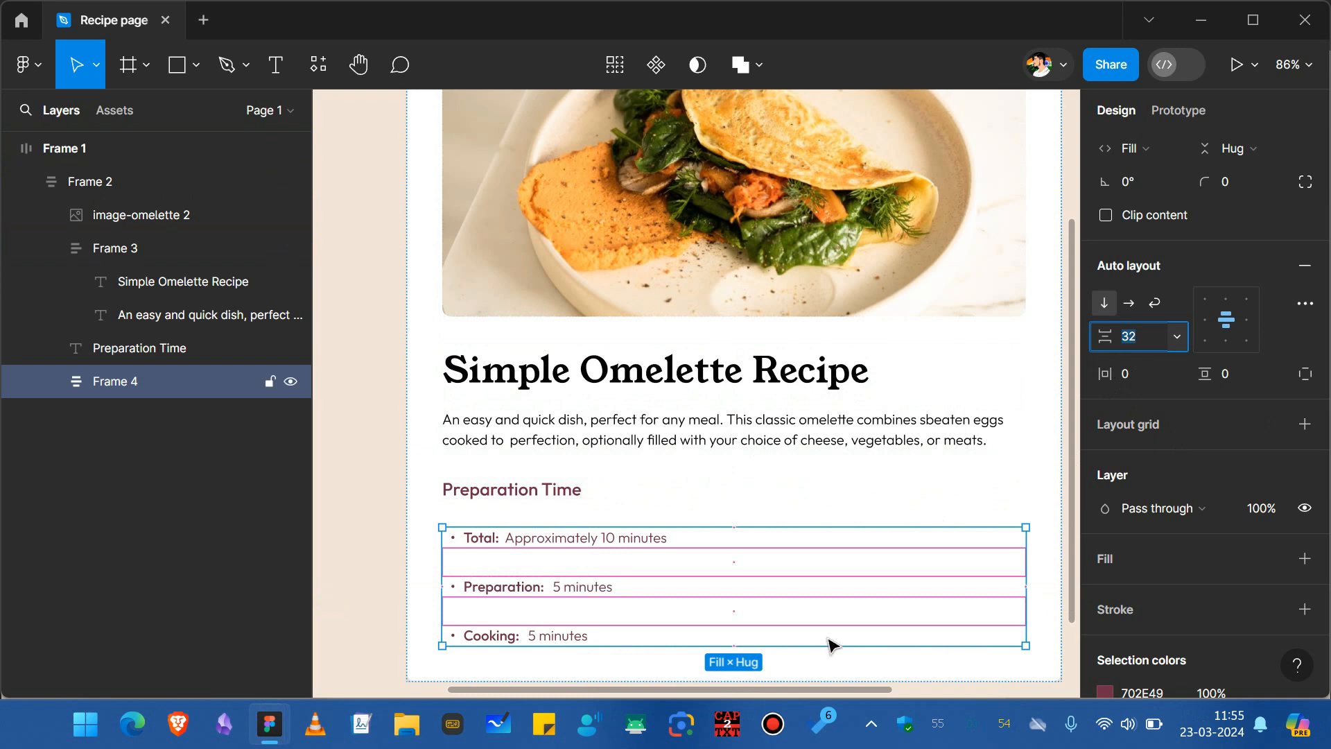
type("0")
key("Return")
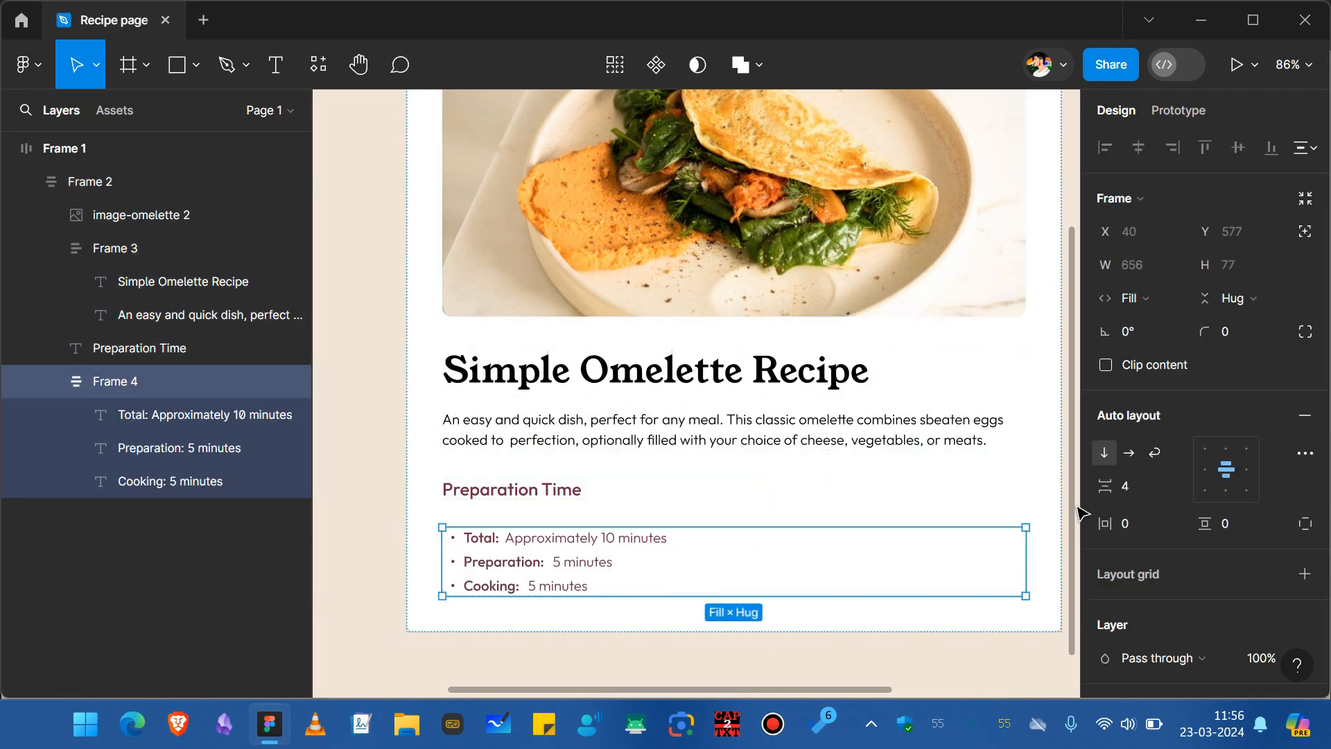
Increase the bullet frame's item spacing in single steps.
left_click(1126, 491)
key("Up")
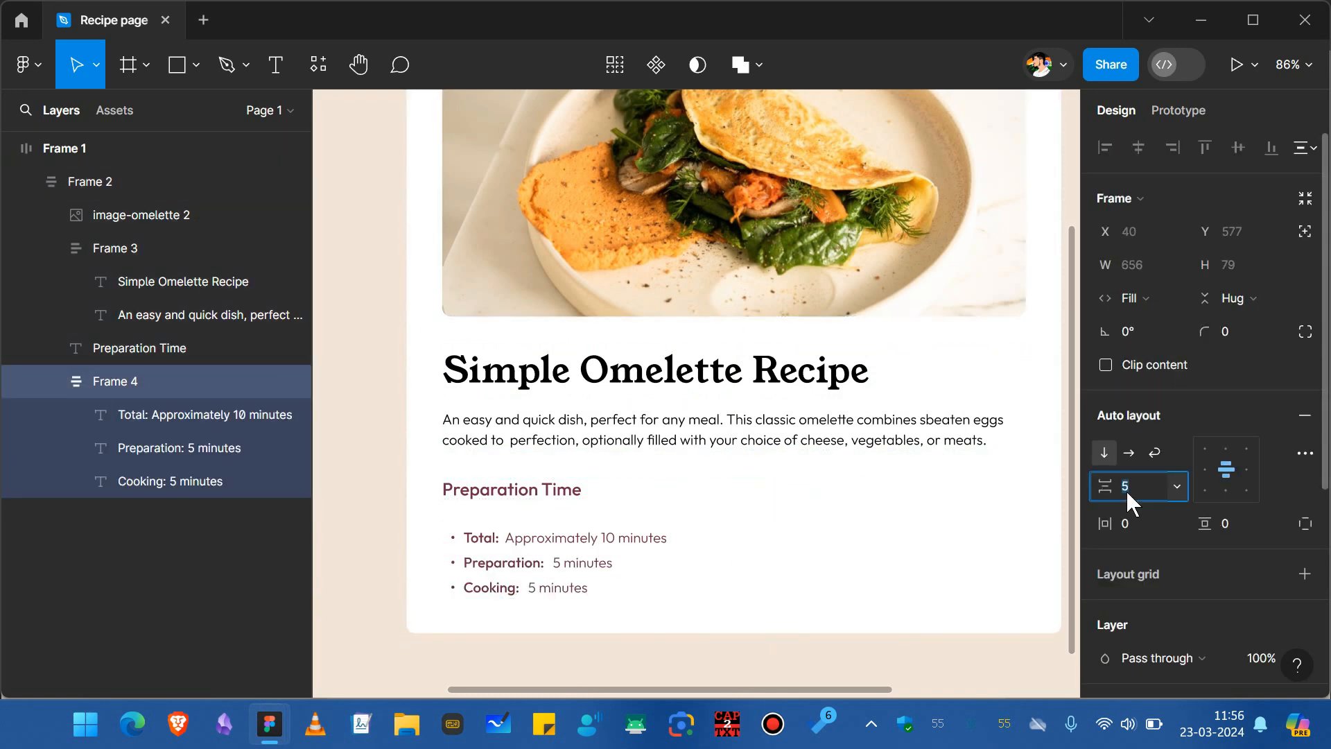
key("Up")
key("Up")
key("Up")
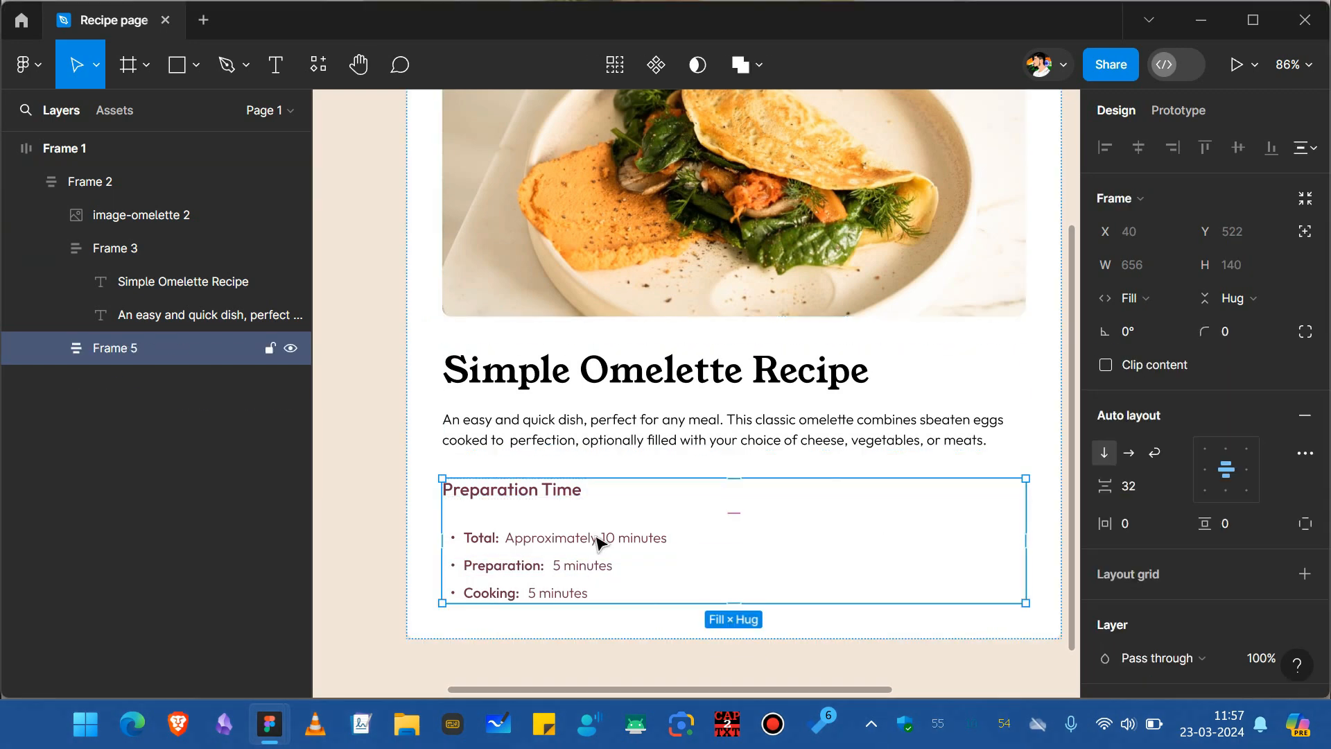
Set the Preparation Time section frame's item spacing to 12, horizontal padding to 28 and vertical padding to 24.
left_click(1140, 488)
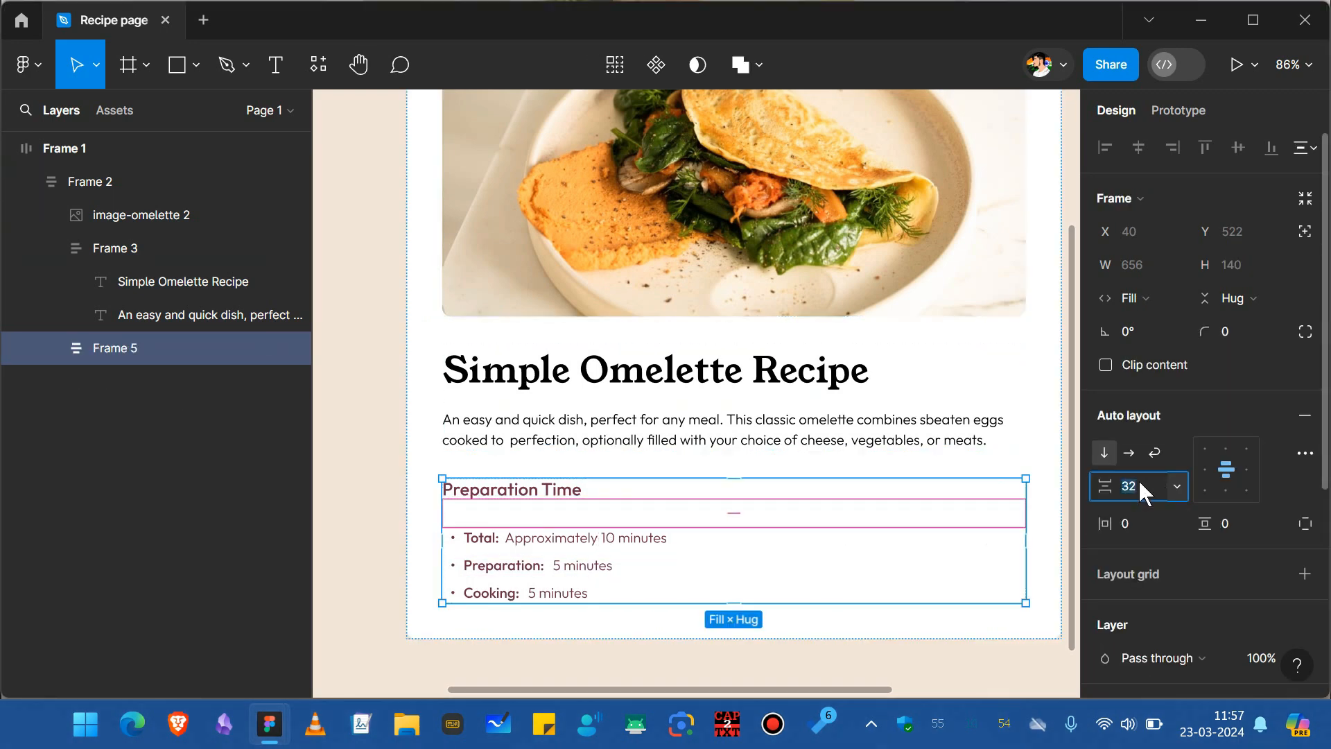
key("Return")
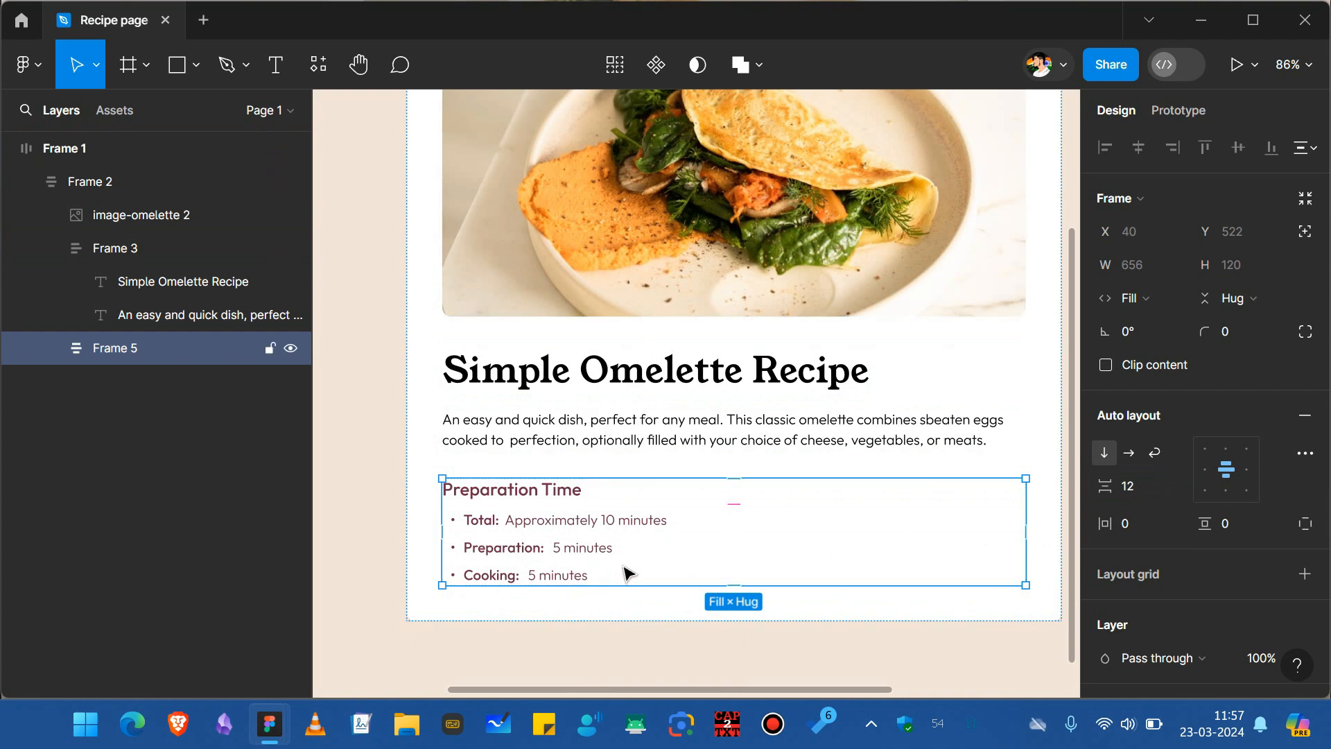
left_click(1149, 526)
type("28")
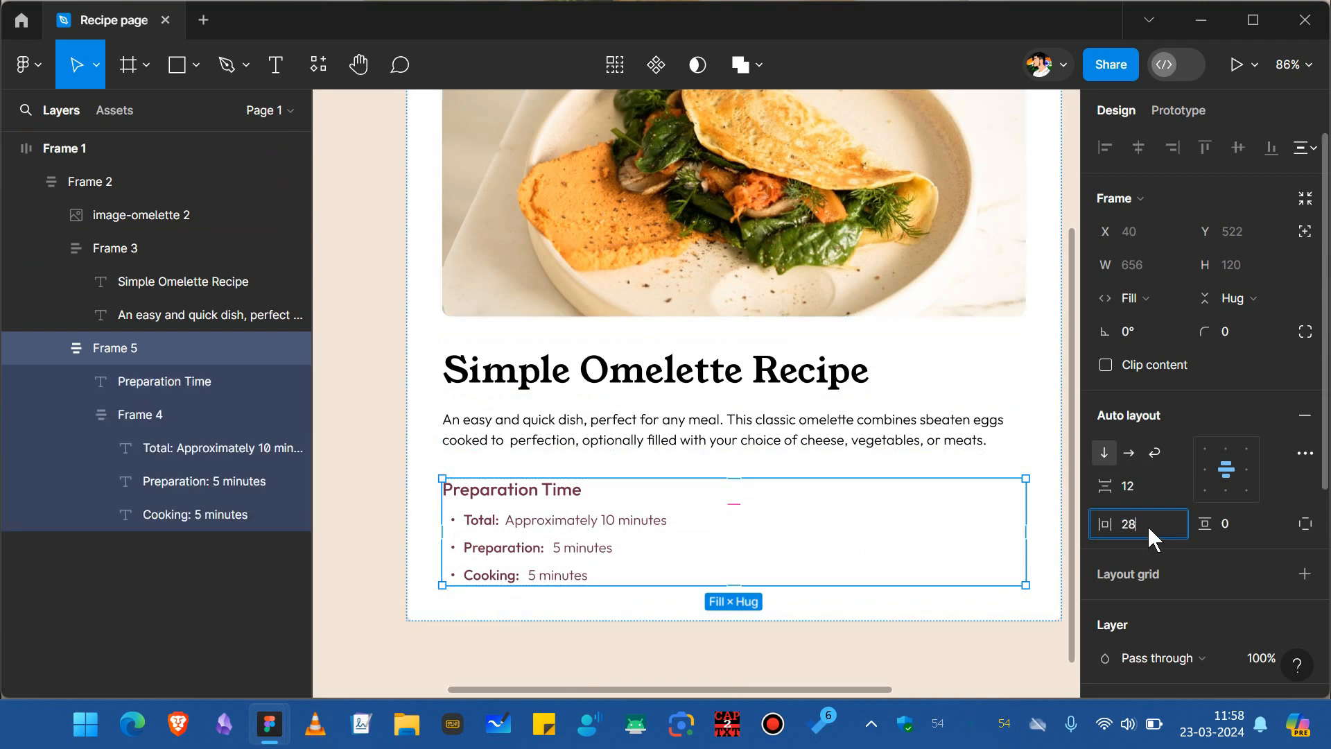
key("Return")
left_click(1253, 530)
type("24")
key("Return")
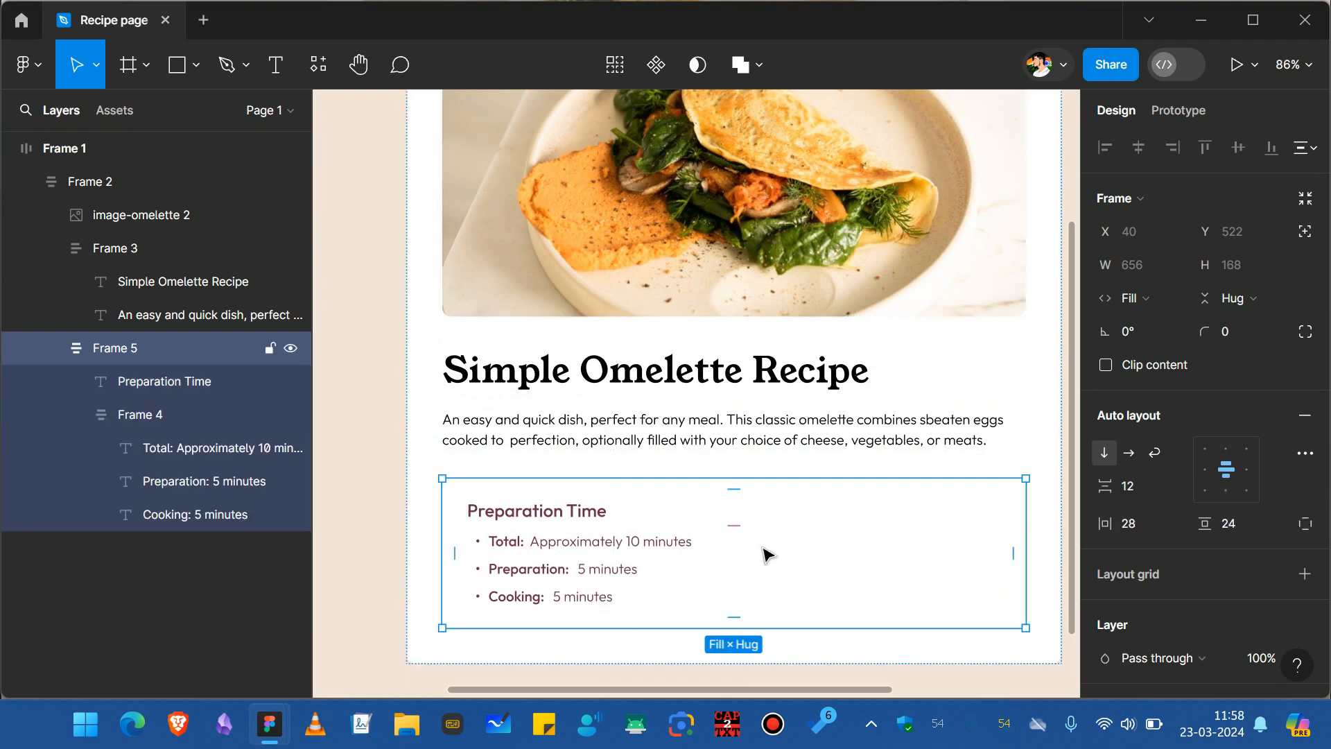
Add a fill to the Preparation Time section frame and set its color to FFF7FC.
scroll(1279, 538, "down", 2)
scroll(1280, 538, "down", 3)
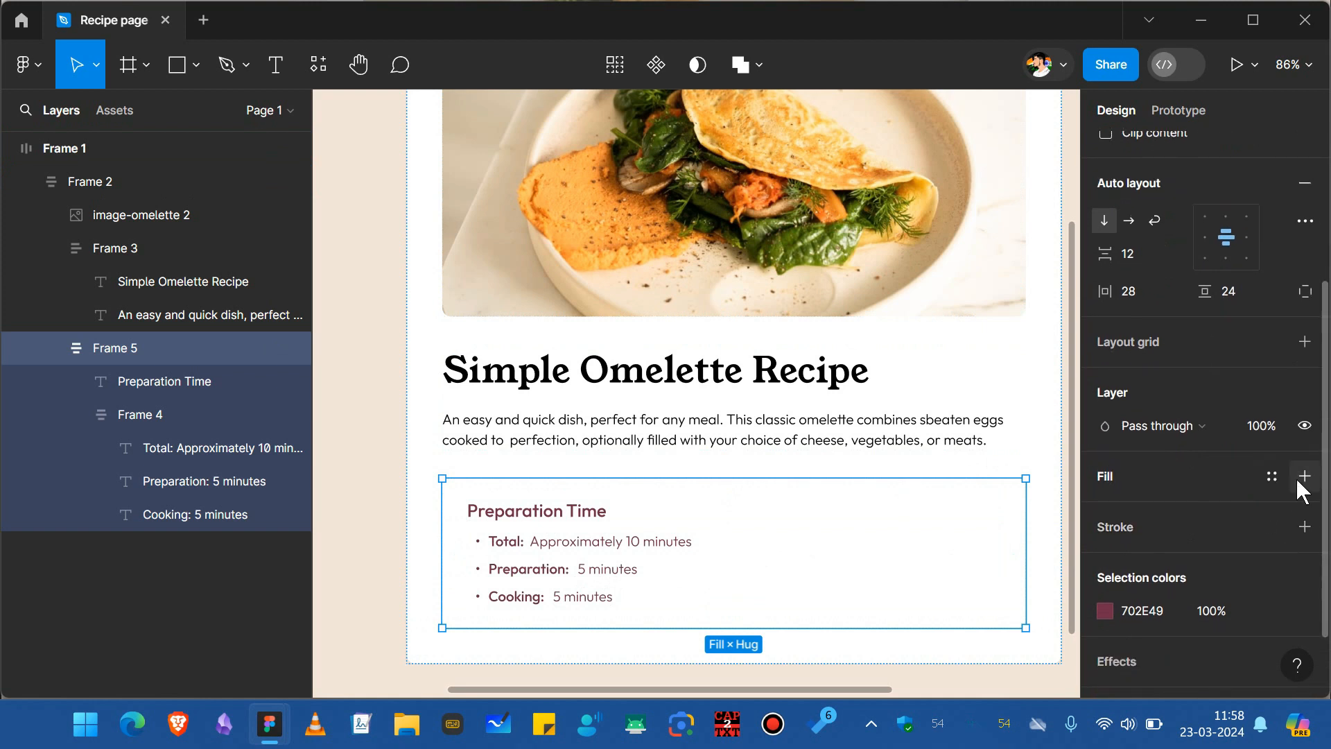
left_click(1297, 485)
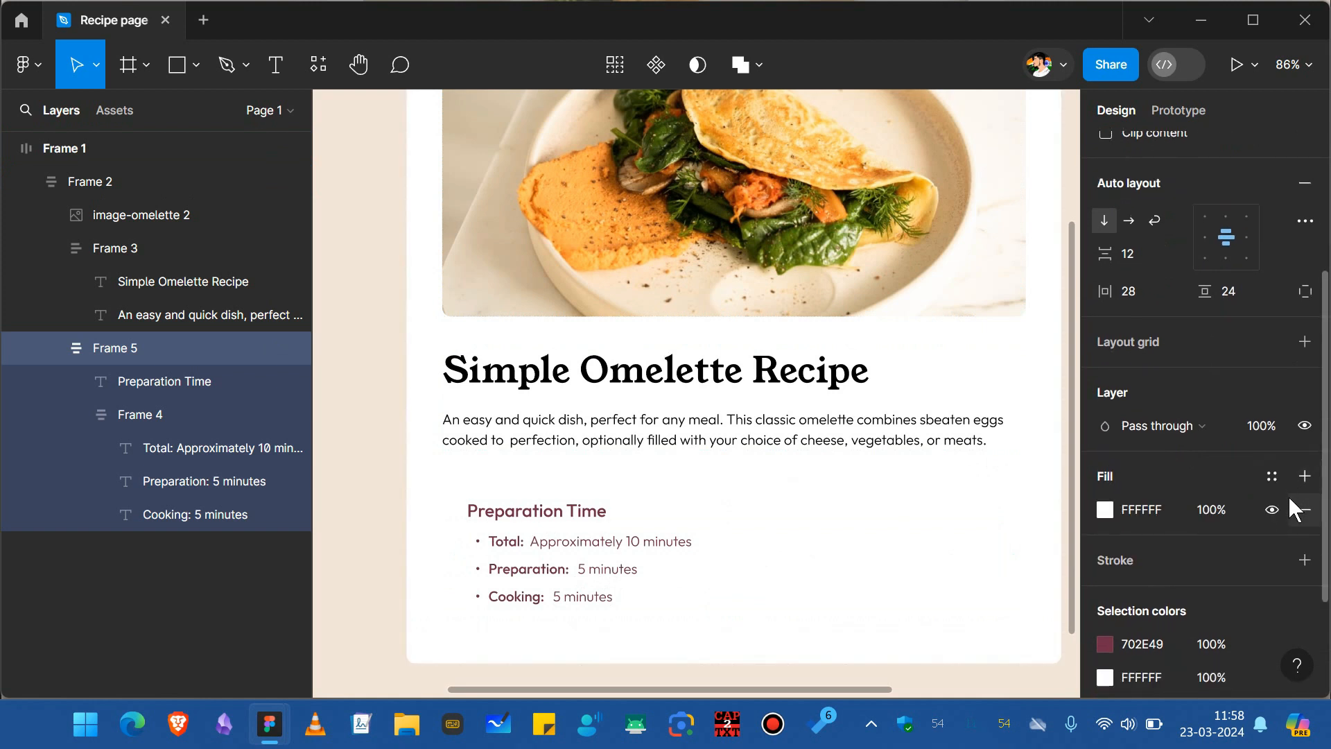
key("ctrl+c")
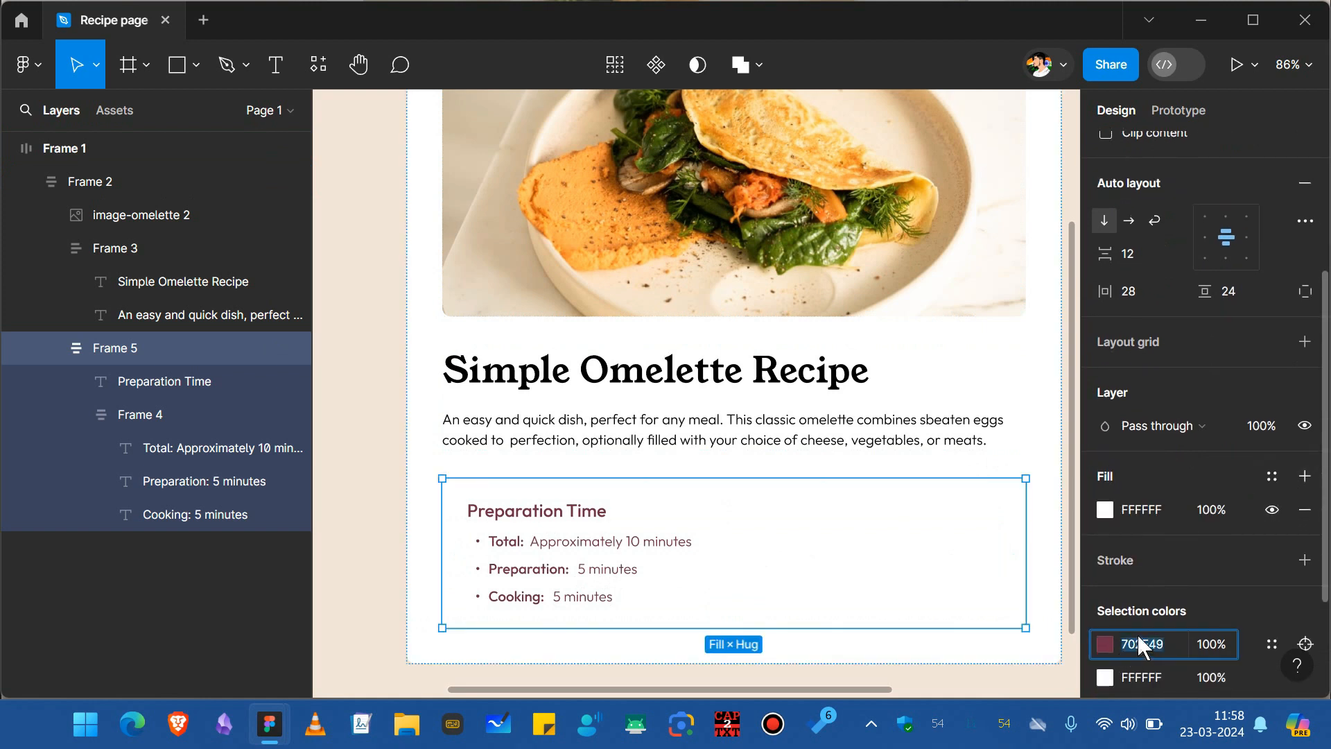
left_click(1151, 511)
key("ctrl+v")
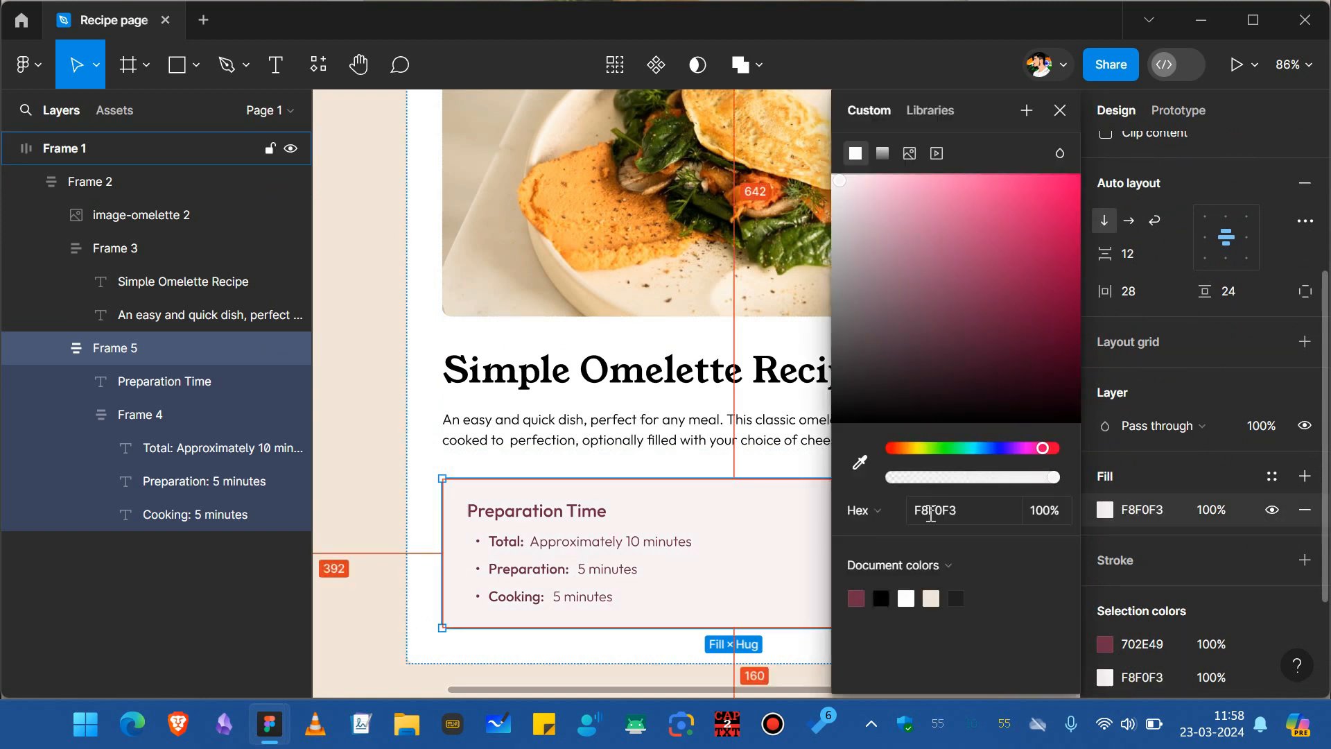
left_click(931, 512)
key("ctrl+v")
key("Return")
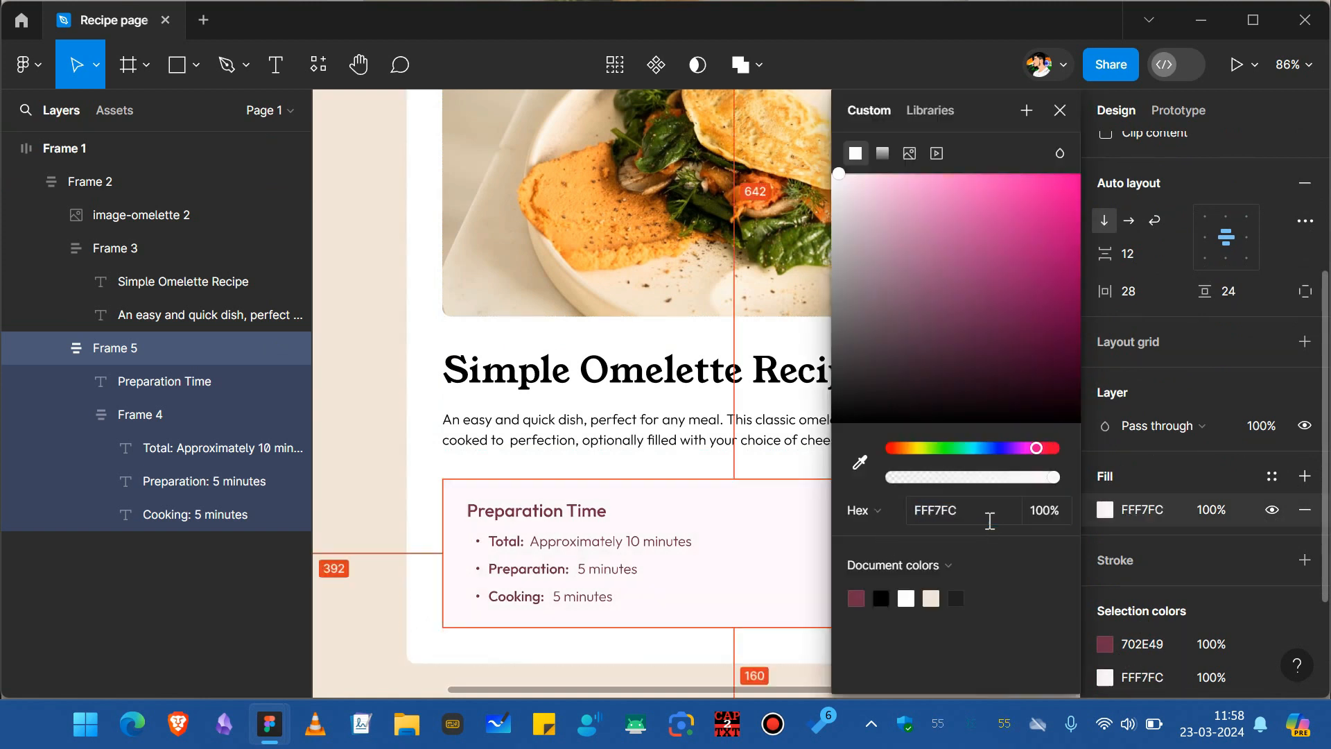
Give the Preparation Time section frame a corner radius of 10.
left_click(725, 522)
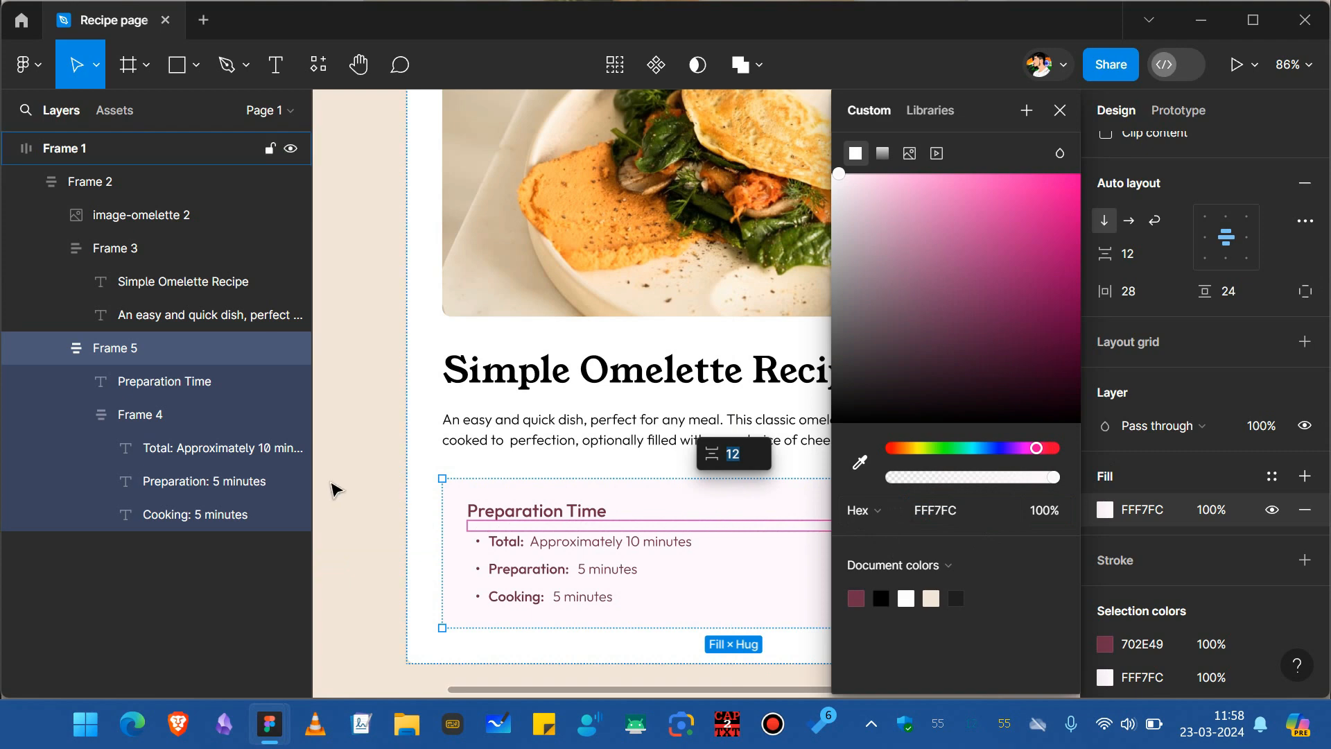
left_click(423, 513)
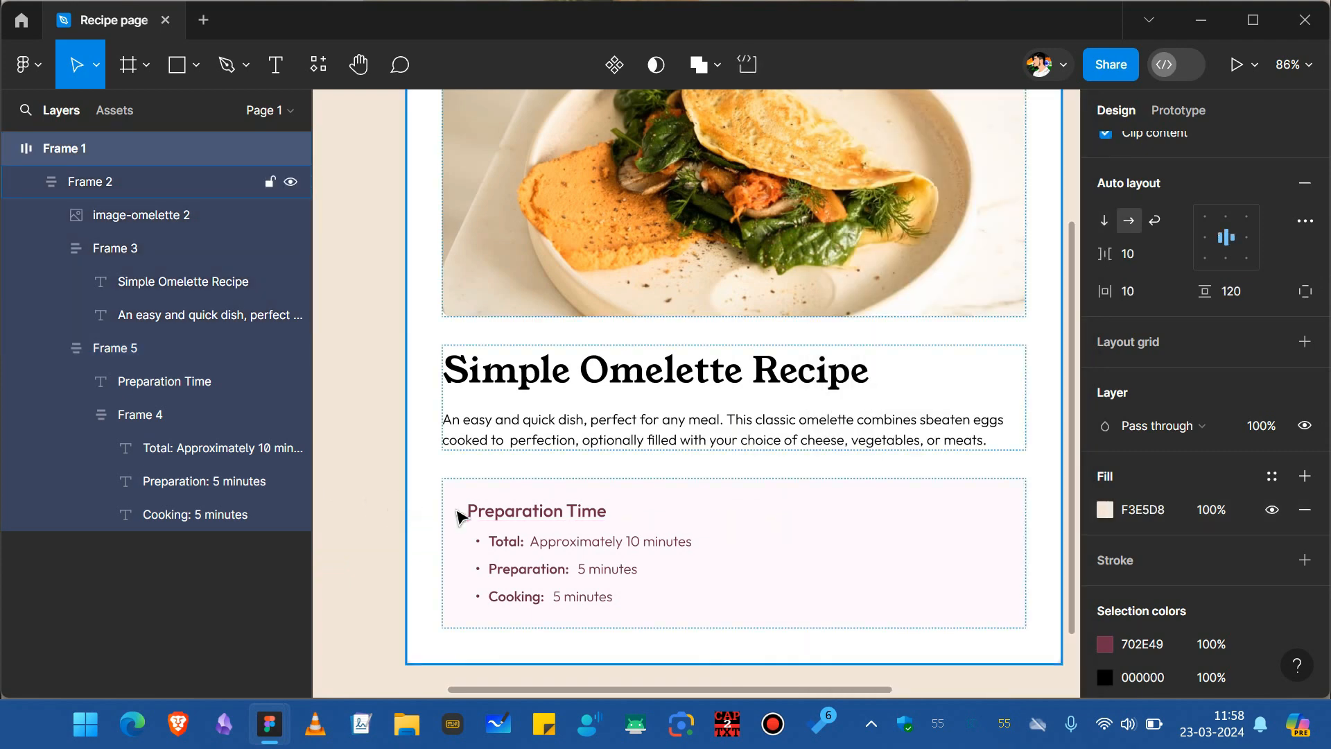
double_click(762, 601)
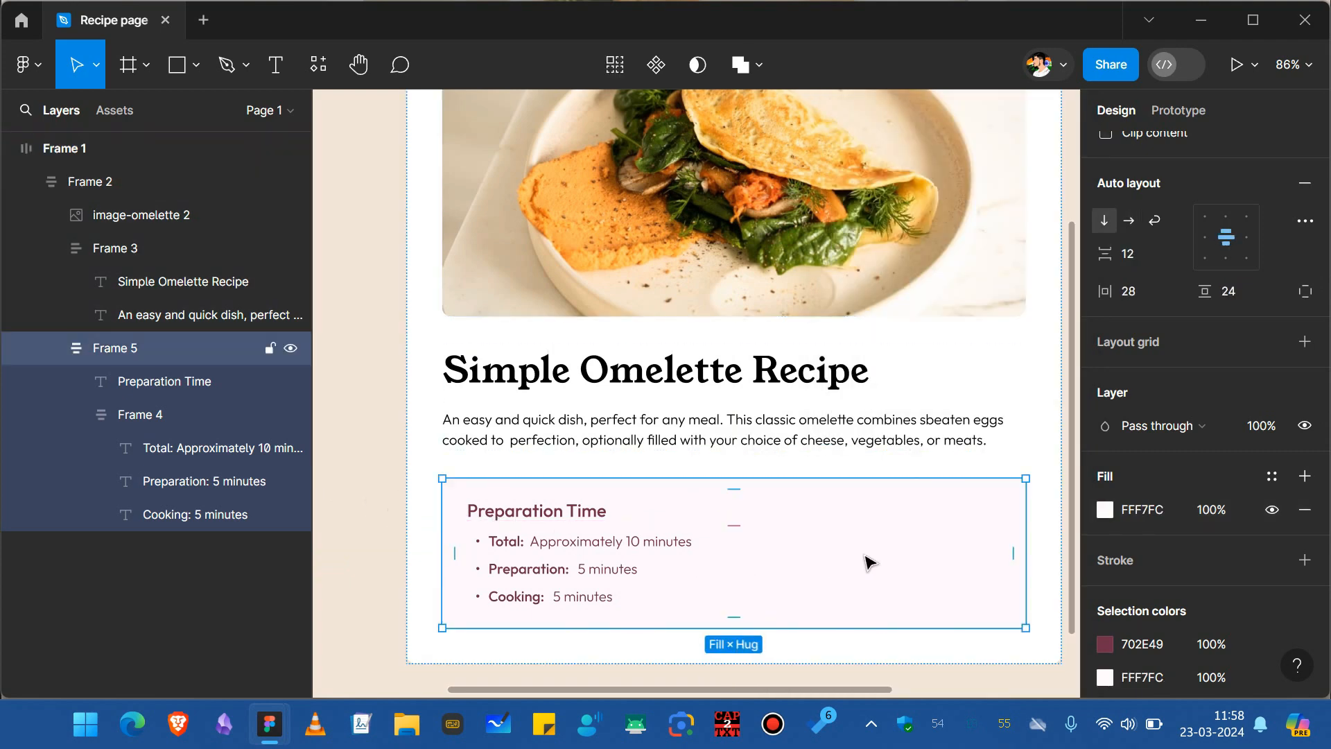
scroll(1169, 347, "up", 3)
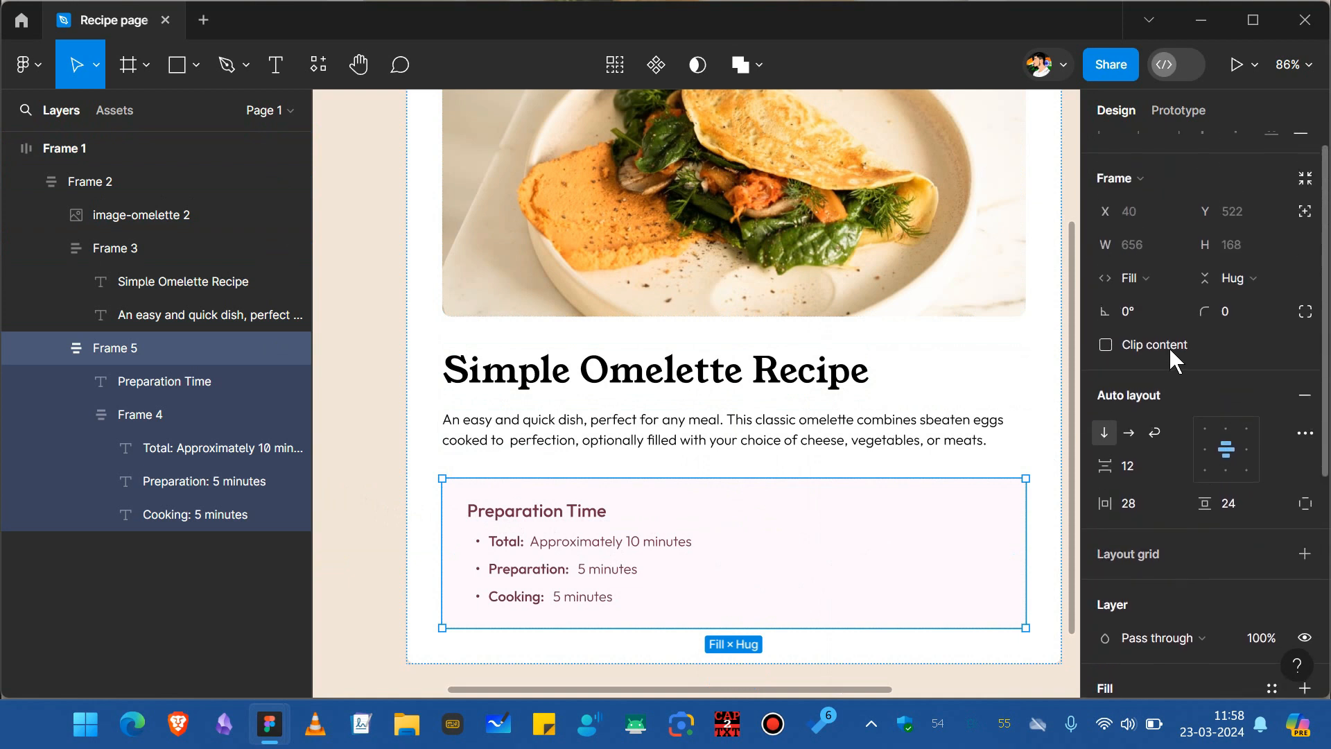
left_click(1233, 313)
type("10")
key("Return")
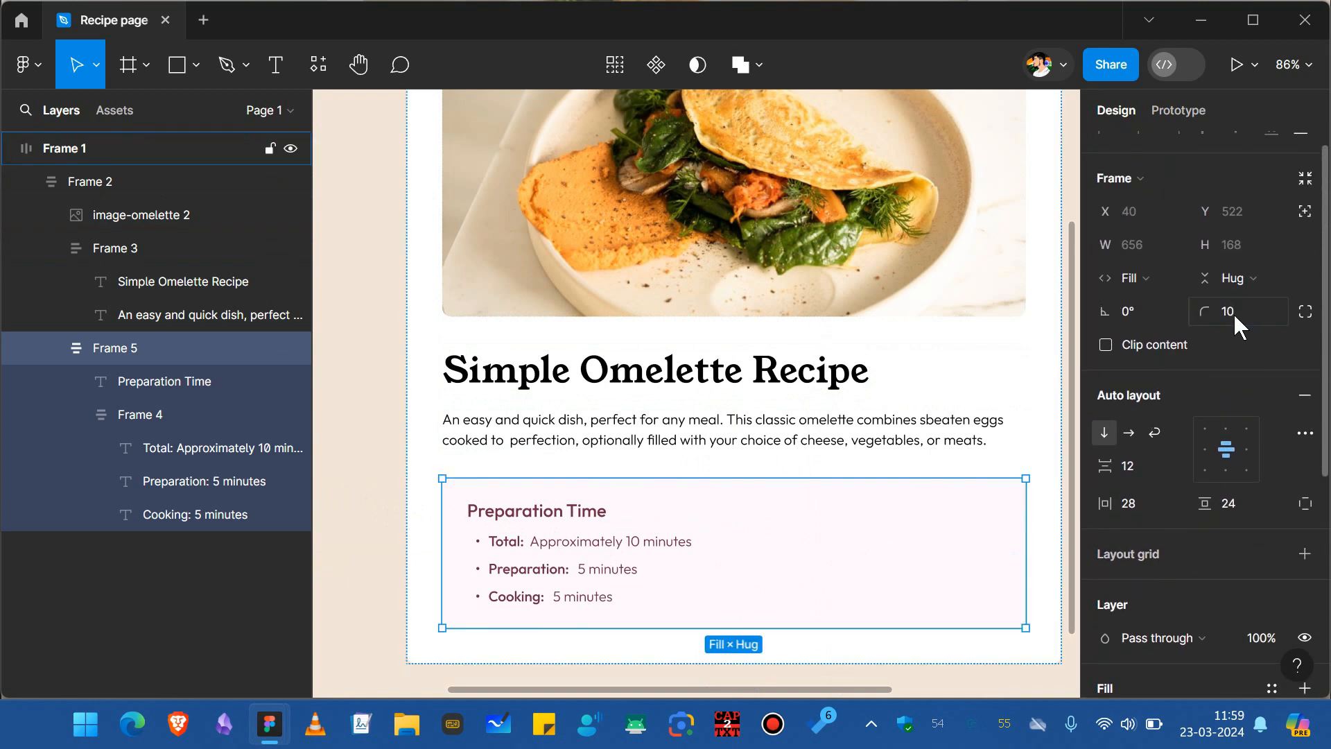
scroll(992, 527, "down", 2)
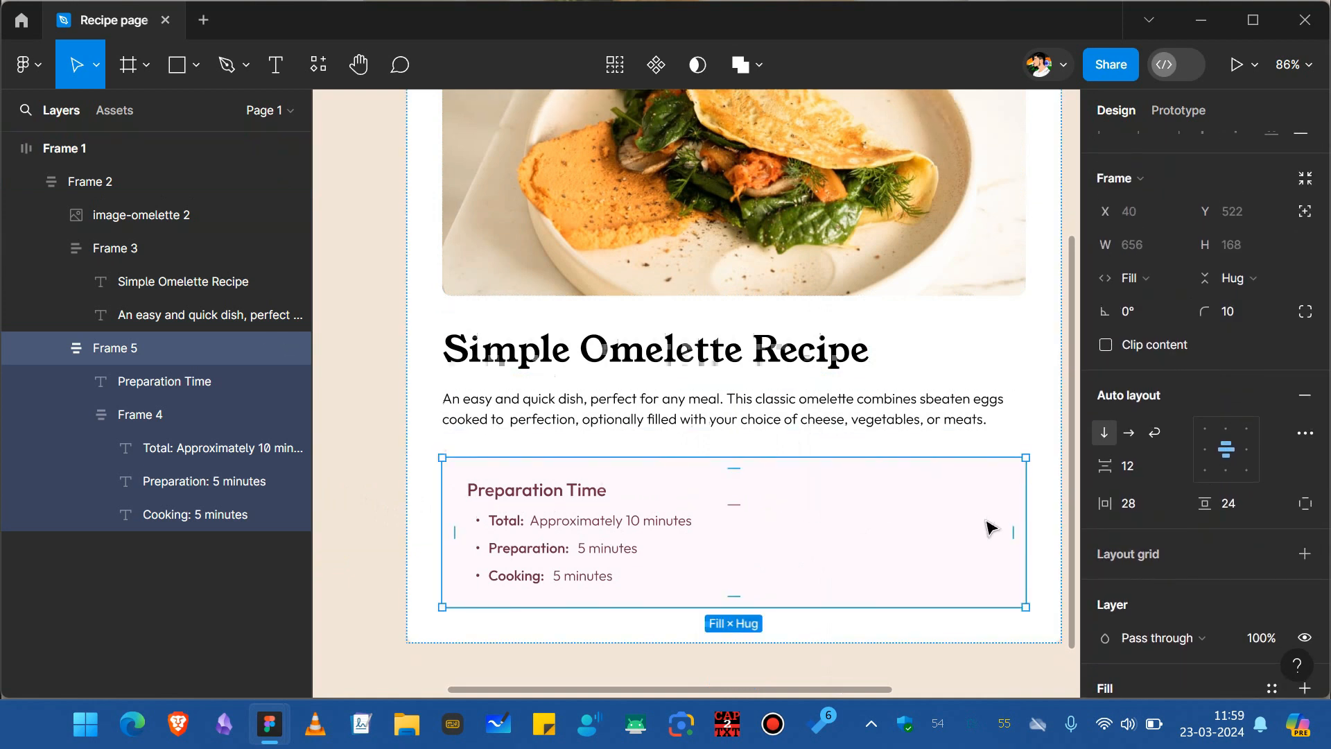
Duplicate the recipe title below the Preparation Time section and set the card's auto-layout alignment to left.
left_click(968, 618)
scroll(766, 485, "down", 2)
left_click(662, 325)
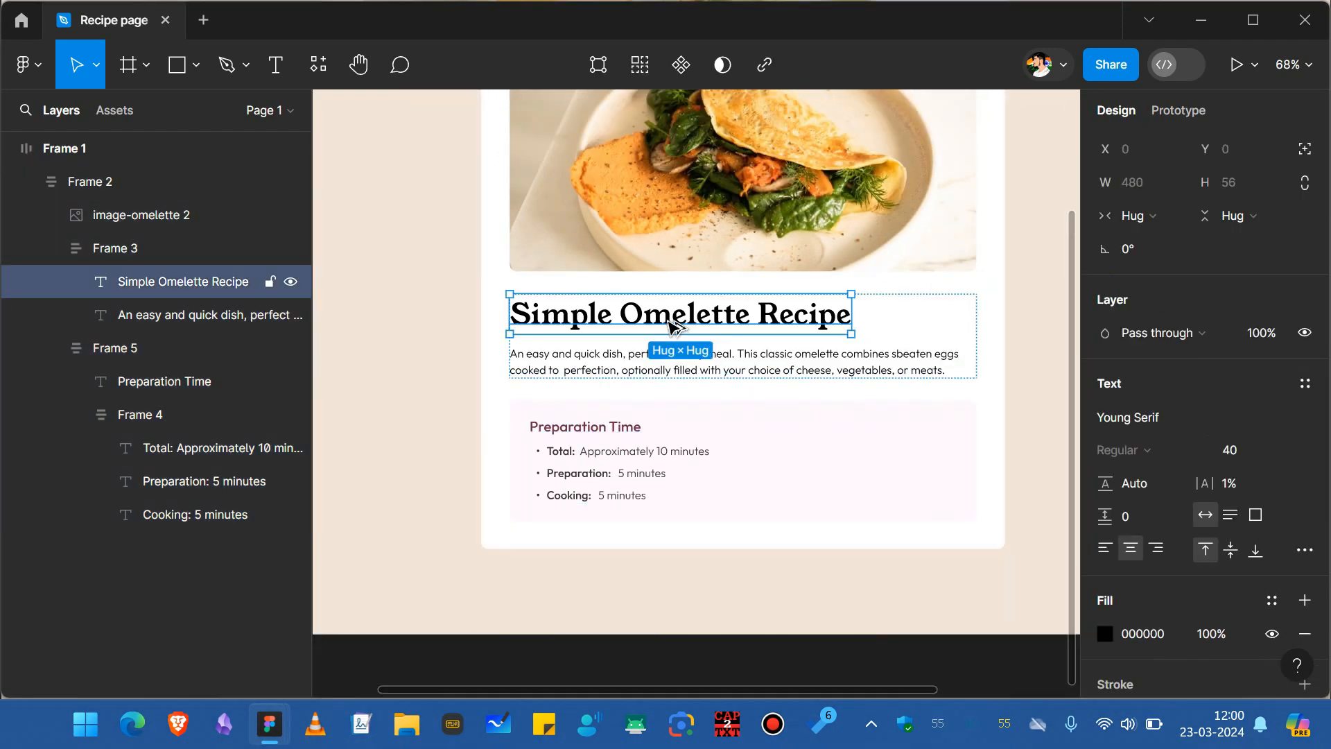
left_click_drag(662, 325, 659, 542)
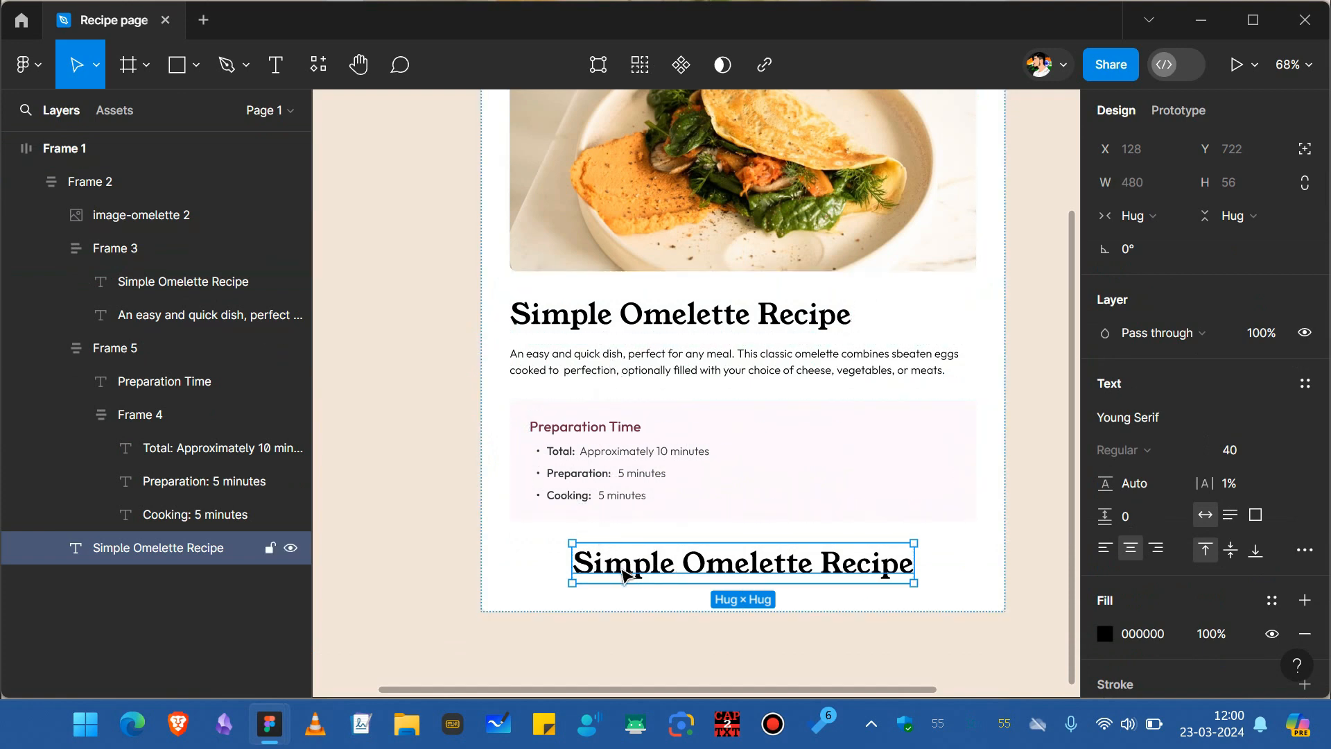
left_click(516, 570)
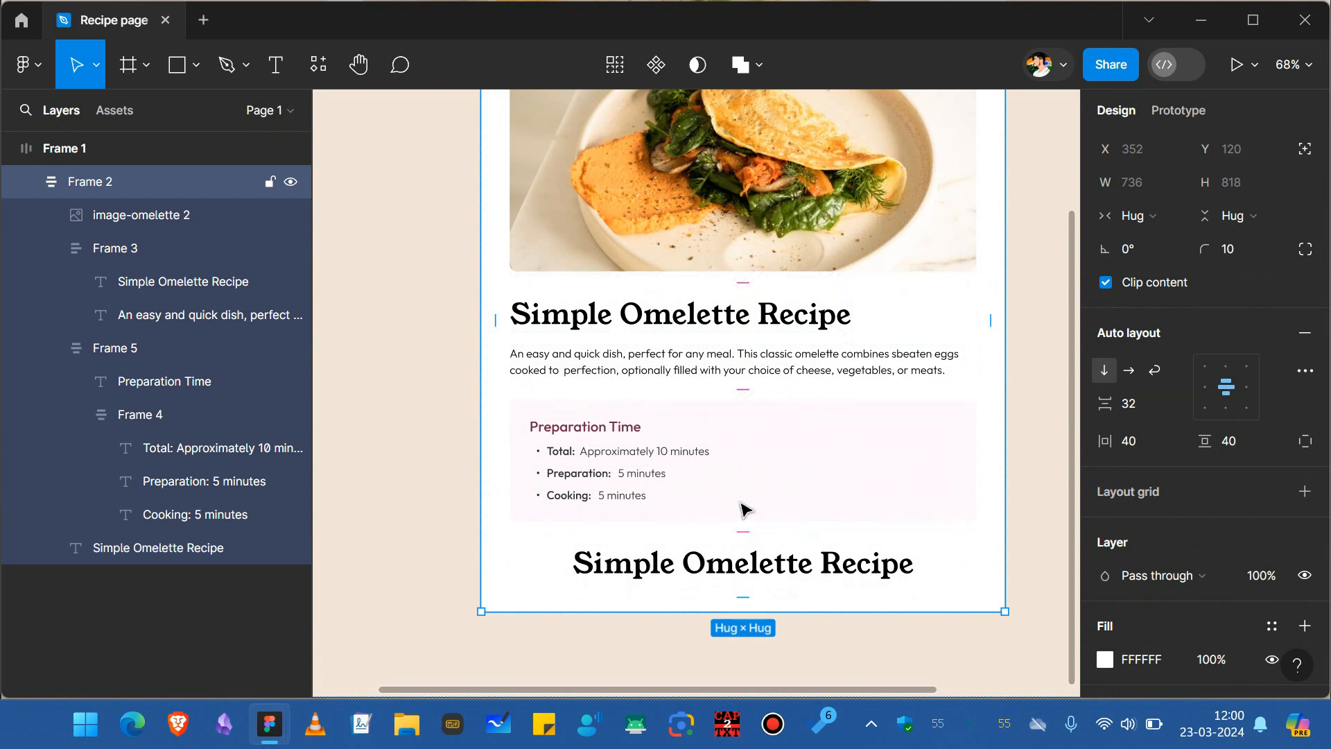
left_click(1204, 389)
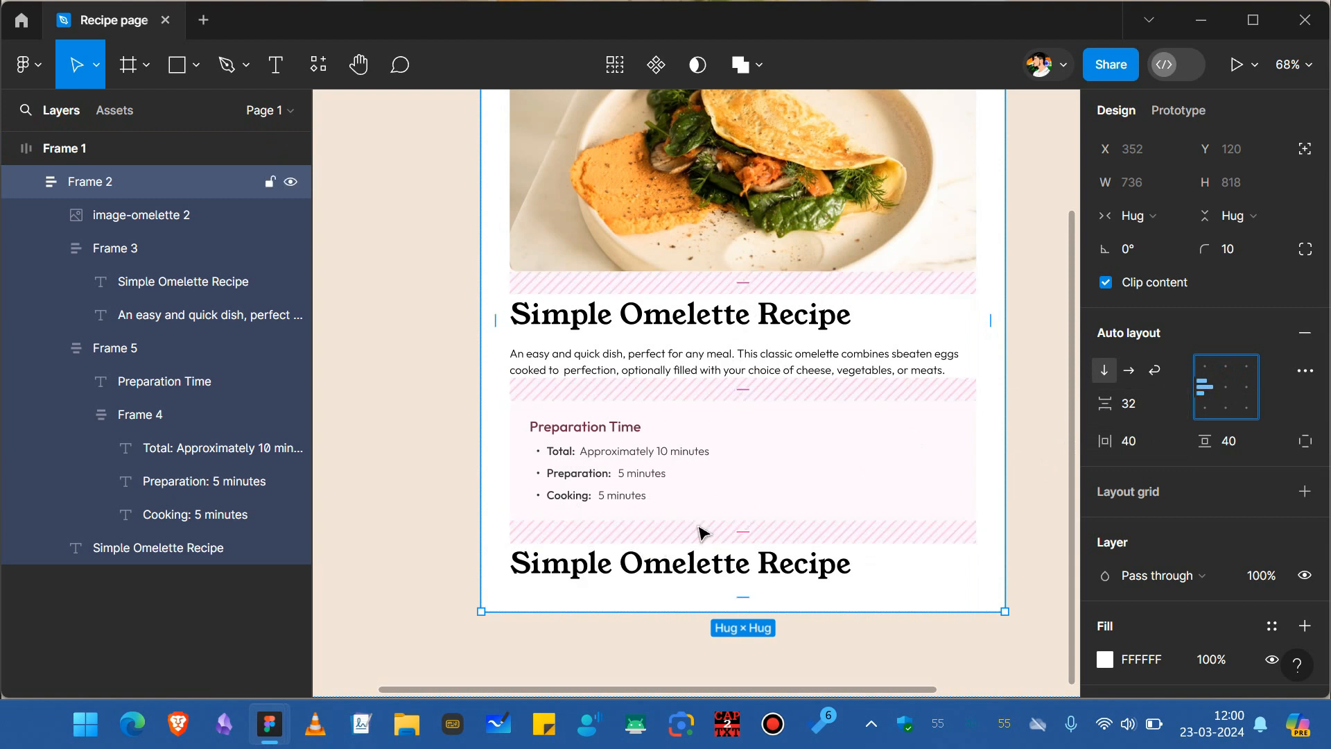
Change the duplicated title's text to Ingredients.
left_click(640, 571)
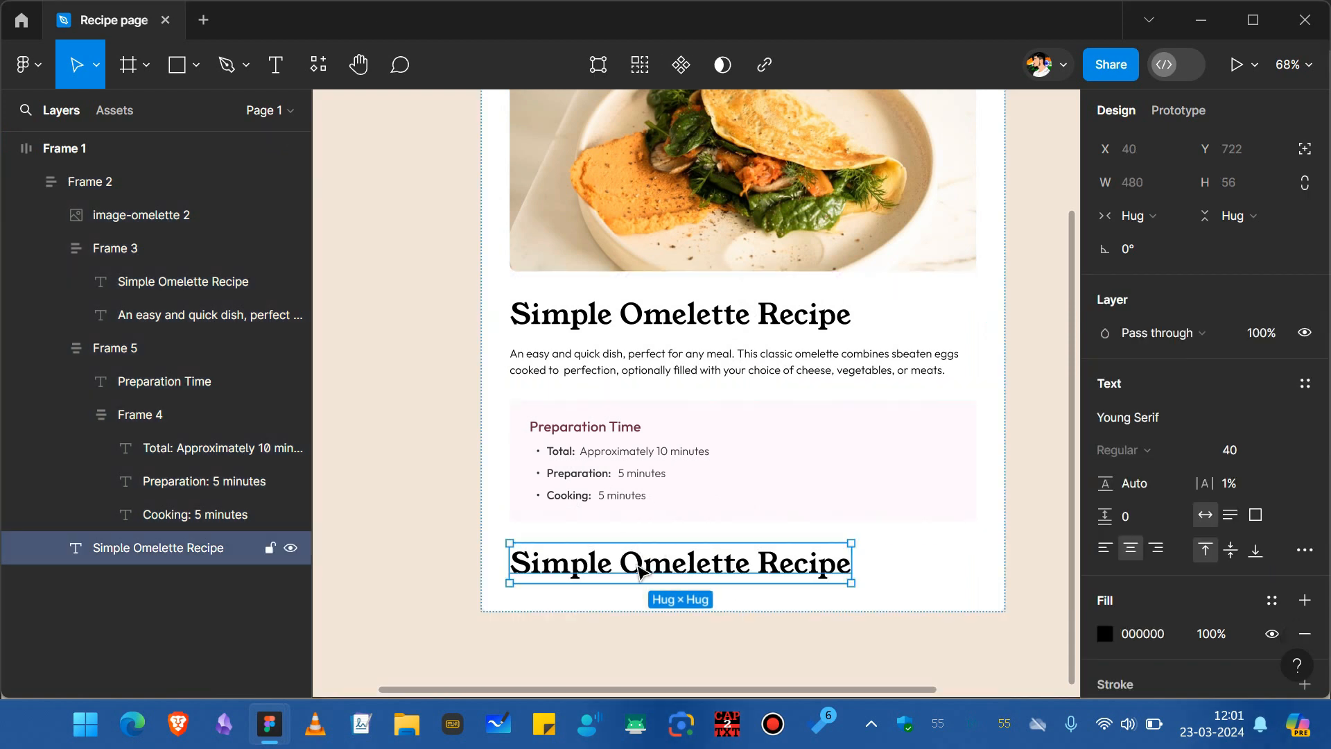
key("Return")
type("Ingr")
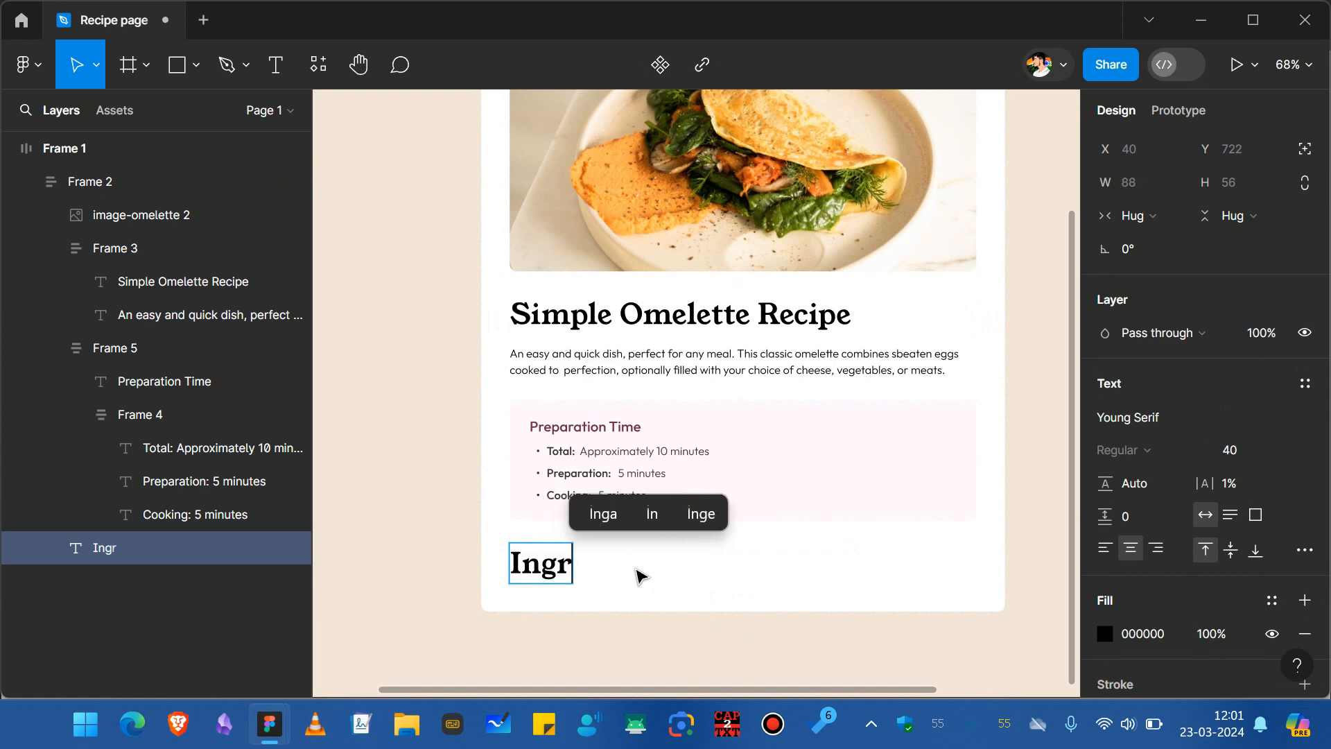
type("edients")
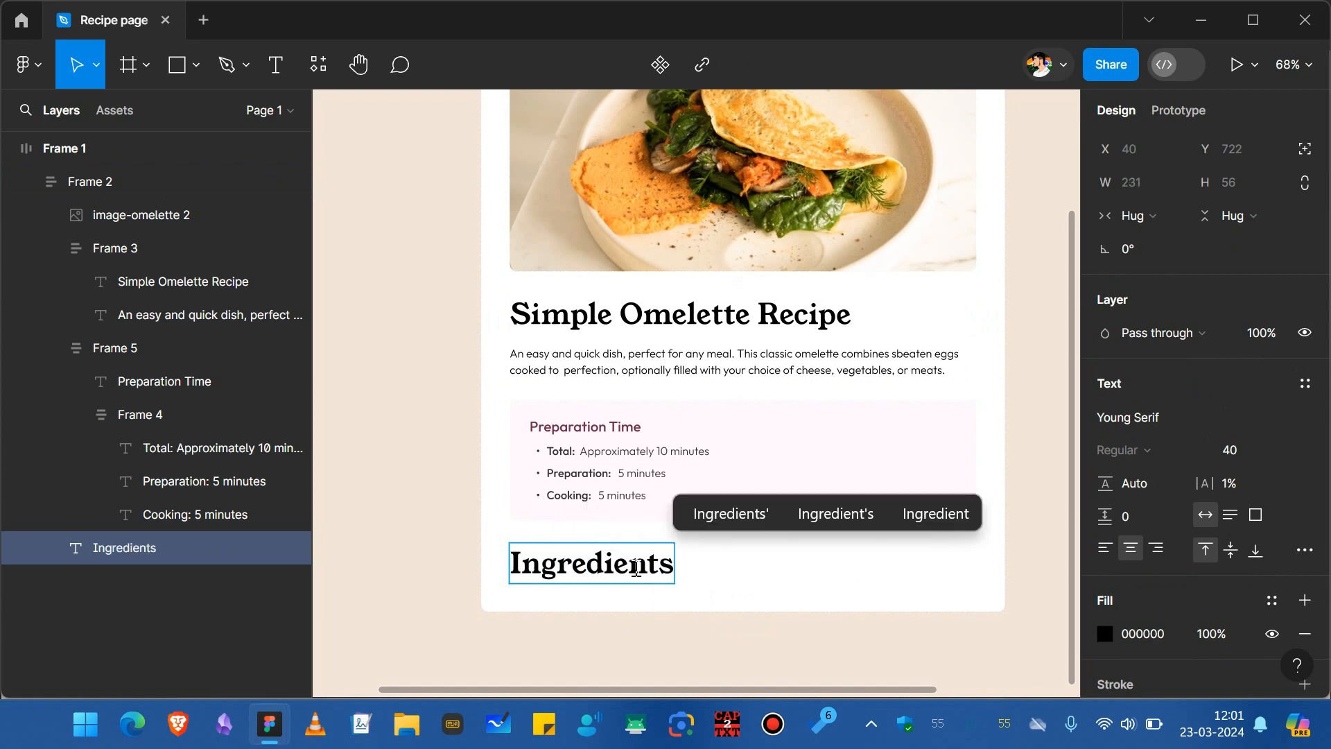
key("Escape")
Copy the Preparation Time heading's 702E49 color onto the Ingredients heading and set its font size to 28.
key("ctrl+alt+Return")
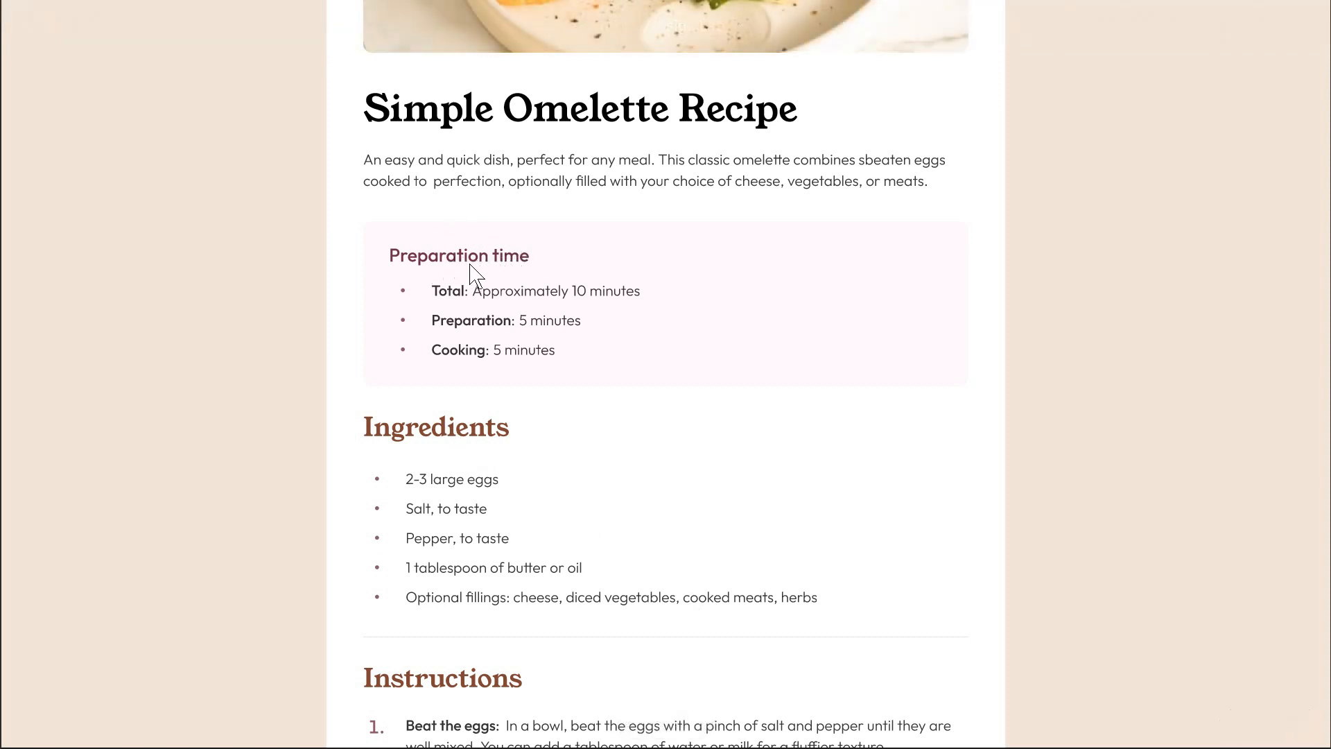
key("Escape")
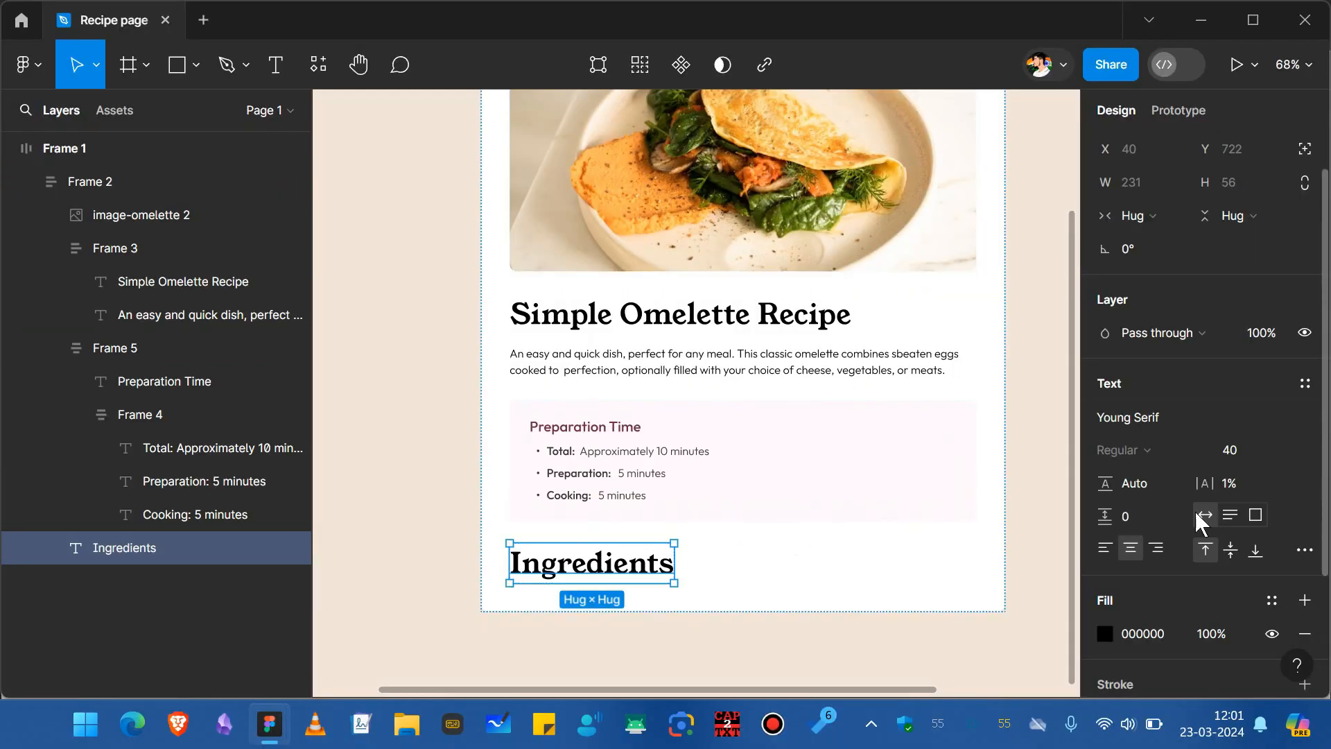
left_click(610, 425)
left_click(1155, 633)
key("ctrl+c")
left_click(624, 563)
left_click(1145, 638)
key("ctrl+v")
key("Return")
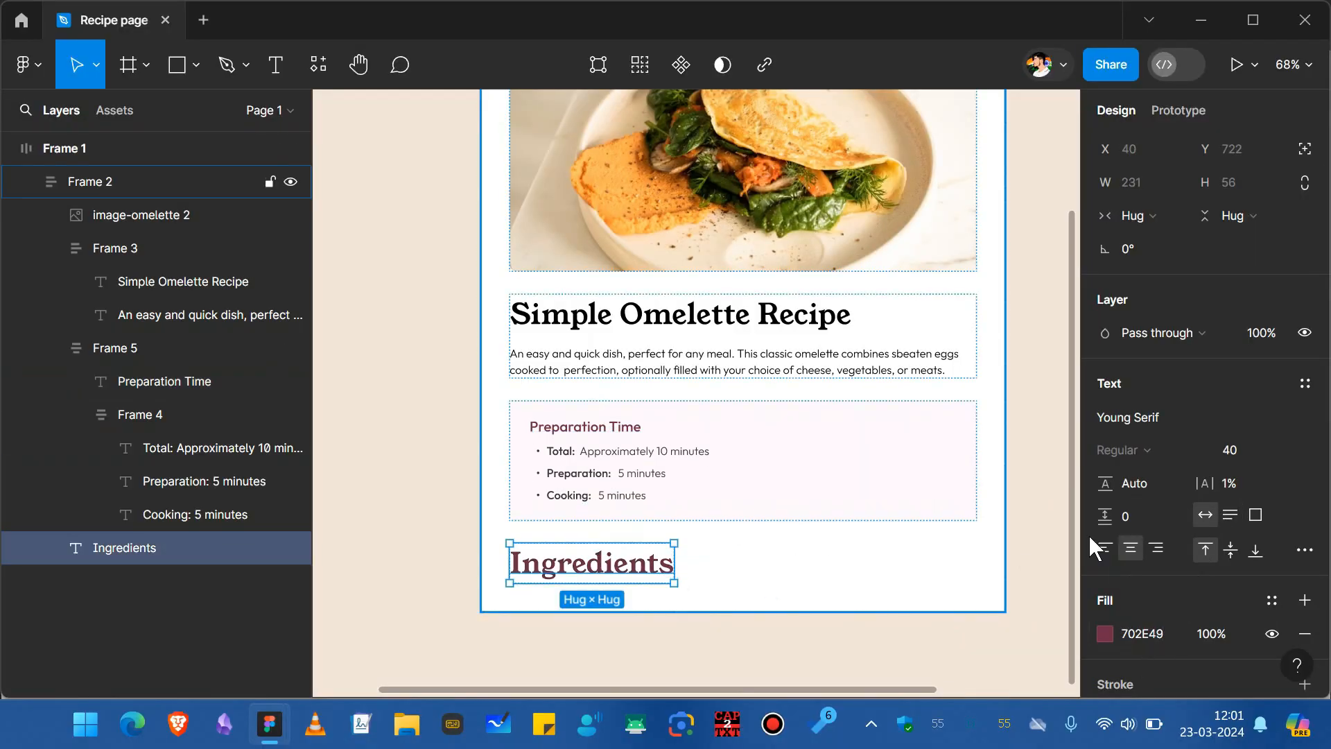
left_click(1269, 454)
type("28")
key("Return")
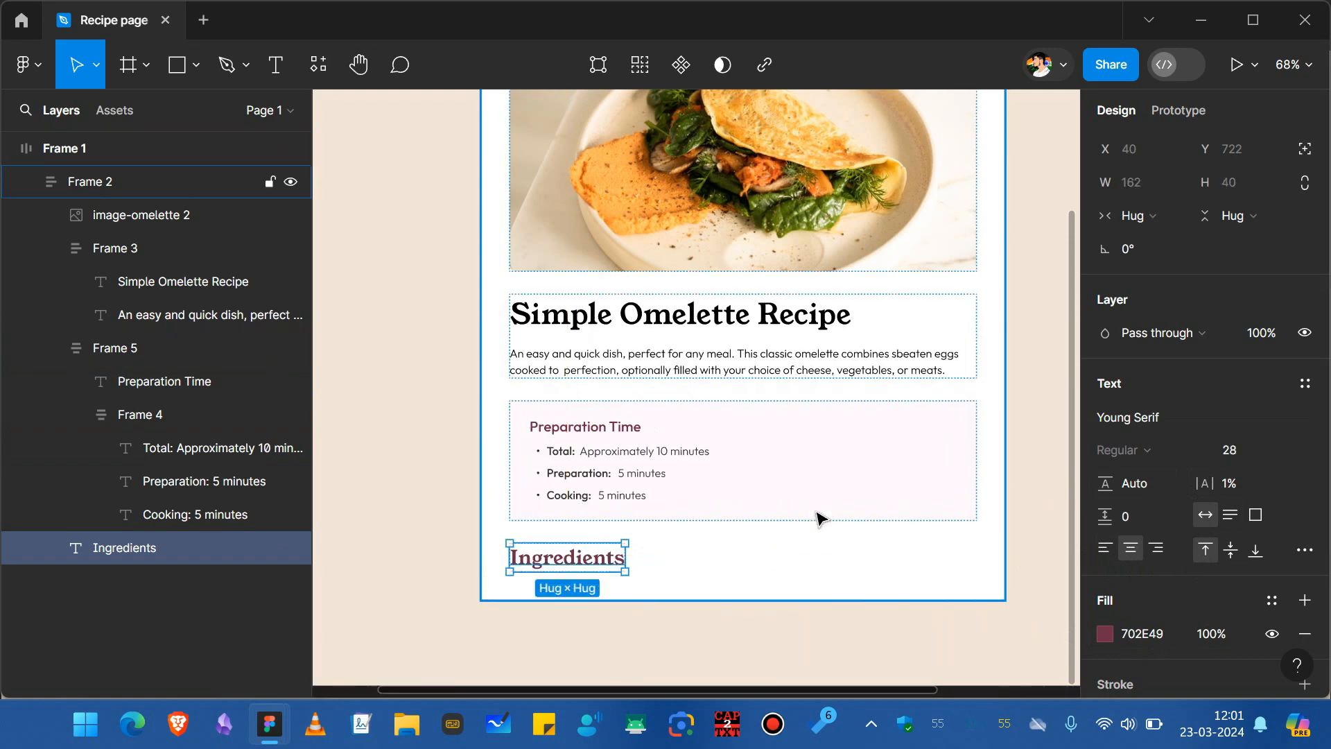
Set the recipe title's text color to 333333.
left_click(751, 330, "ctrl")
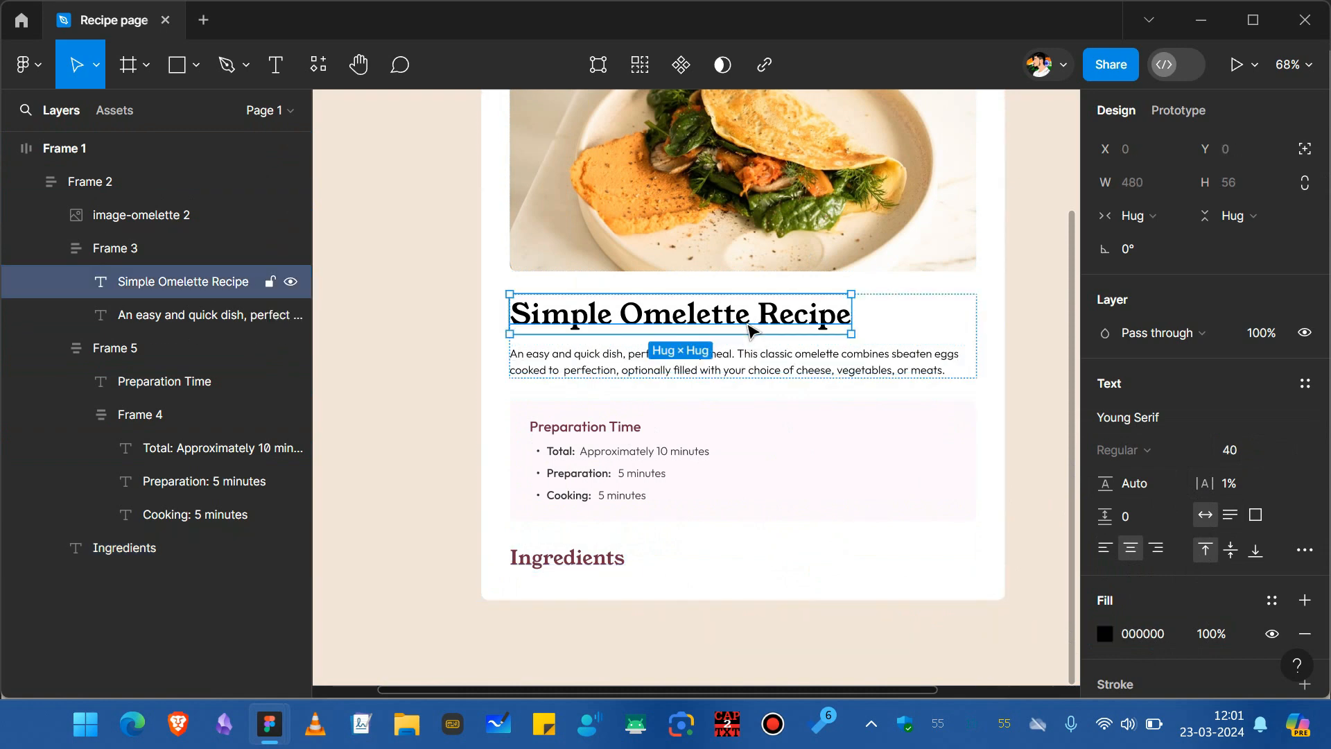
left_click(626, 554, "ctrl")
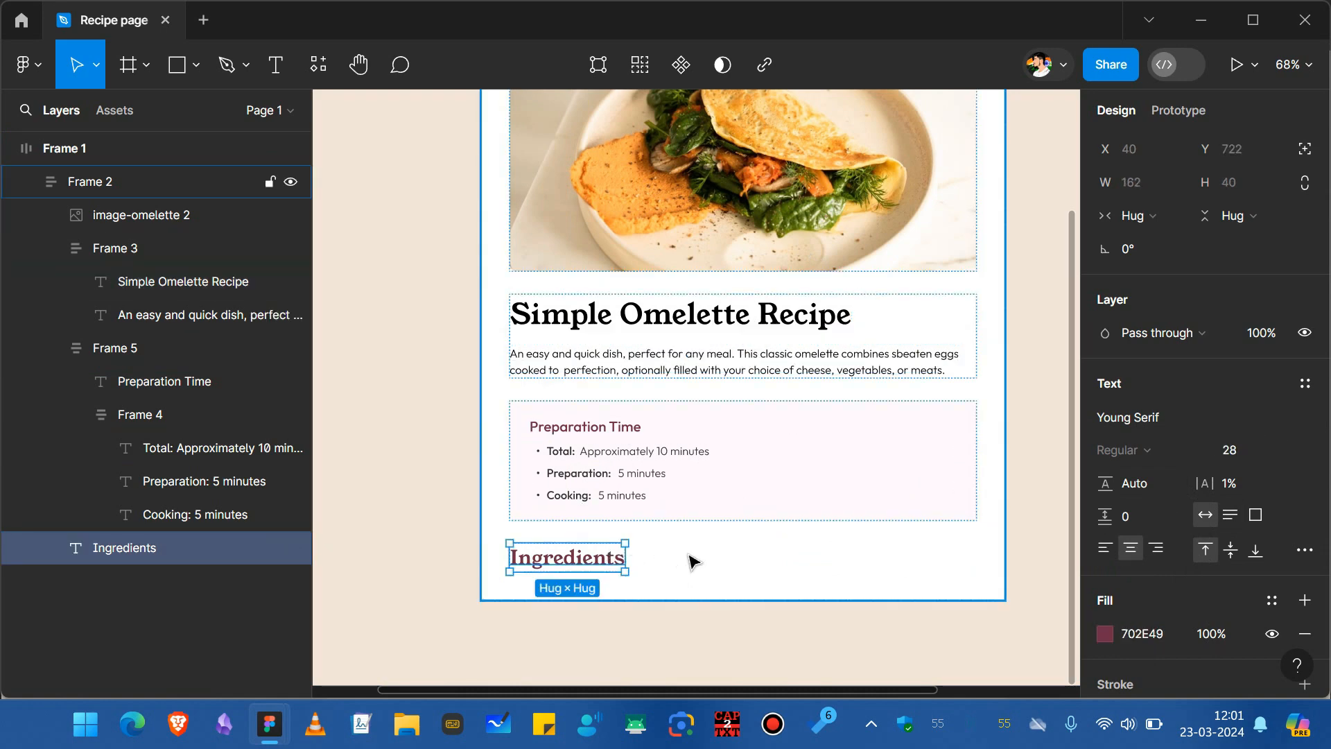
left_click(725, 340, "ctrl")
left_click(1115, 638)
type("3")
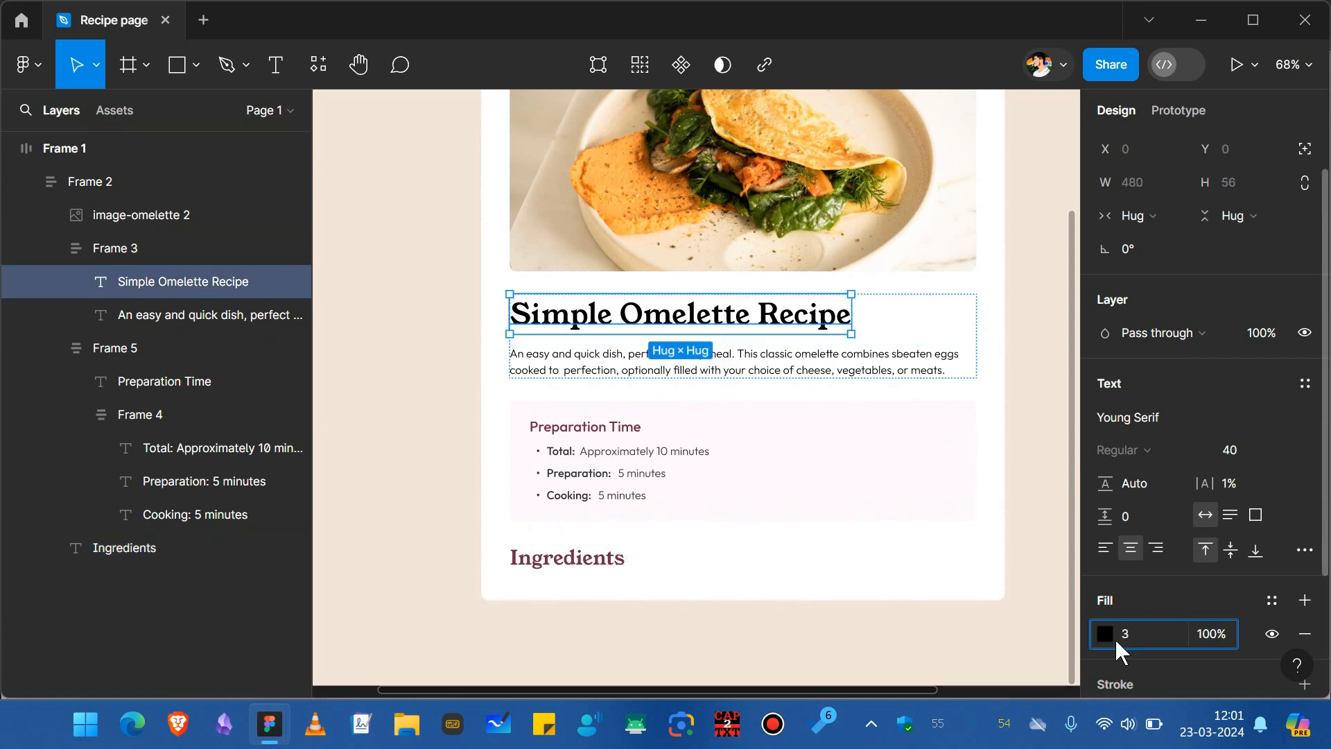
key("Return")
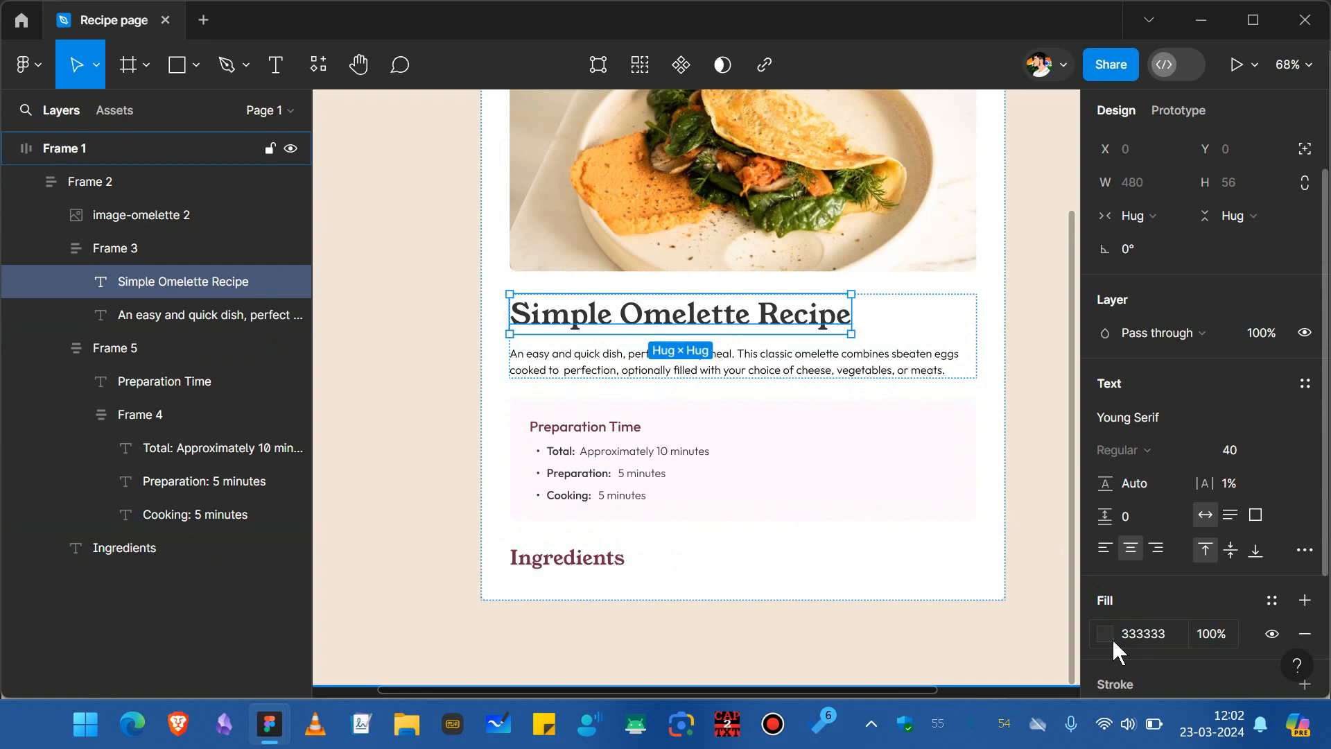
Duplicate a bullet line below the Ingredients heading and create ingredient items such as 2-3 large eggs and Salt, to taste.
left_click(597, 551, "ctrl")
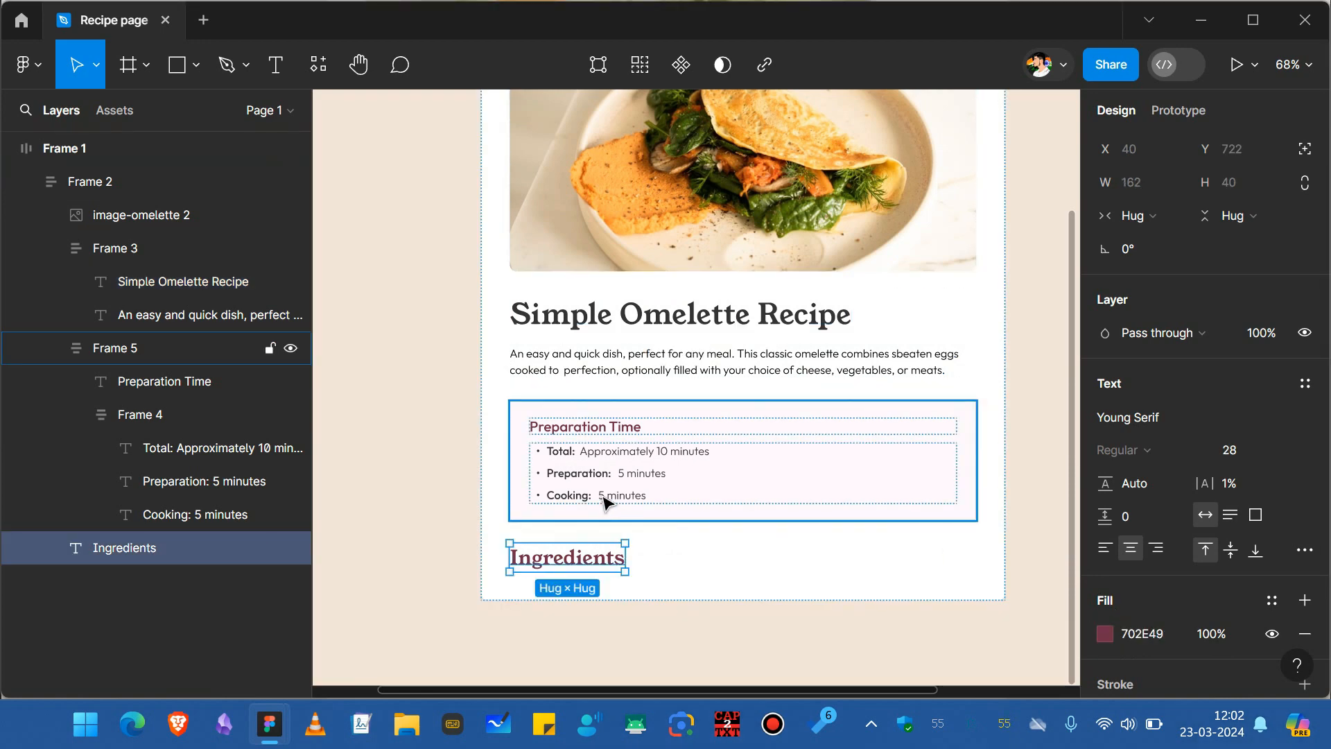
left_click(586, 458, "ctrl")
left_click_drag(588, 461, 570, 590)
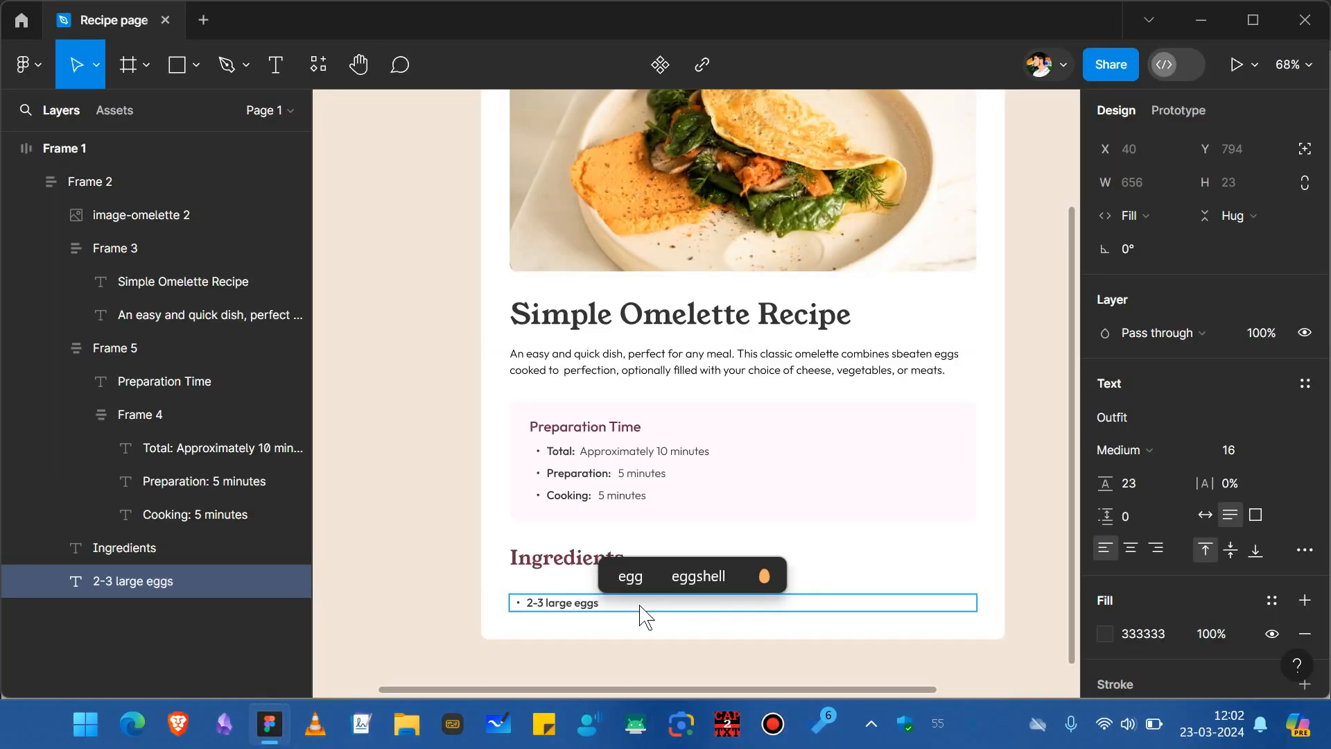
key("ctrl+d")
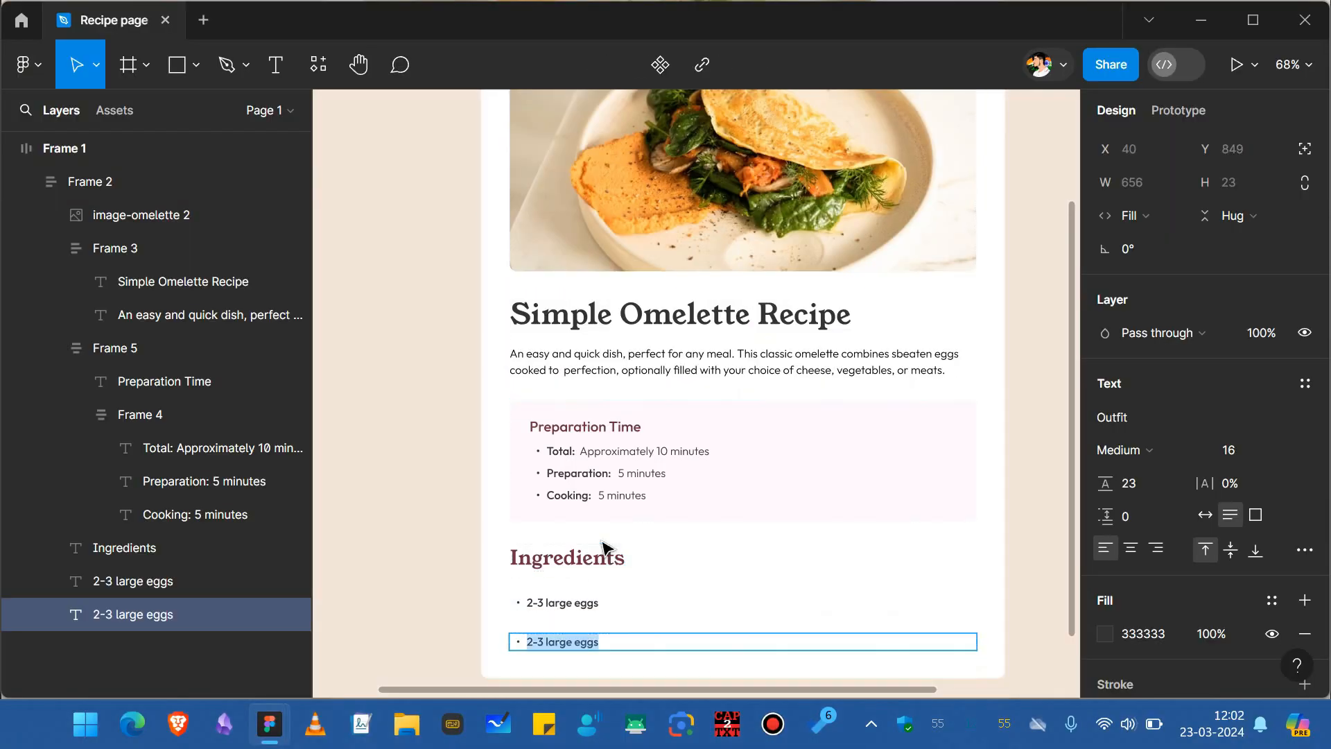
type("Salt, to taste")
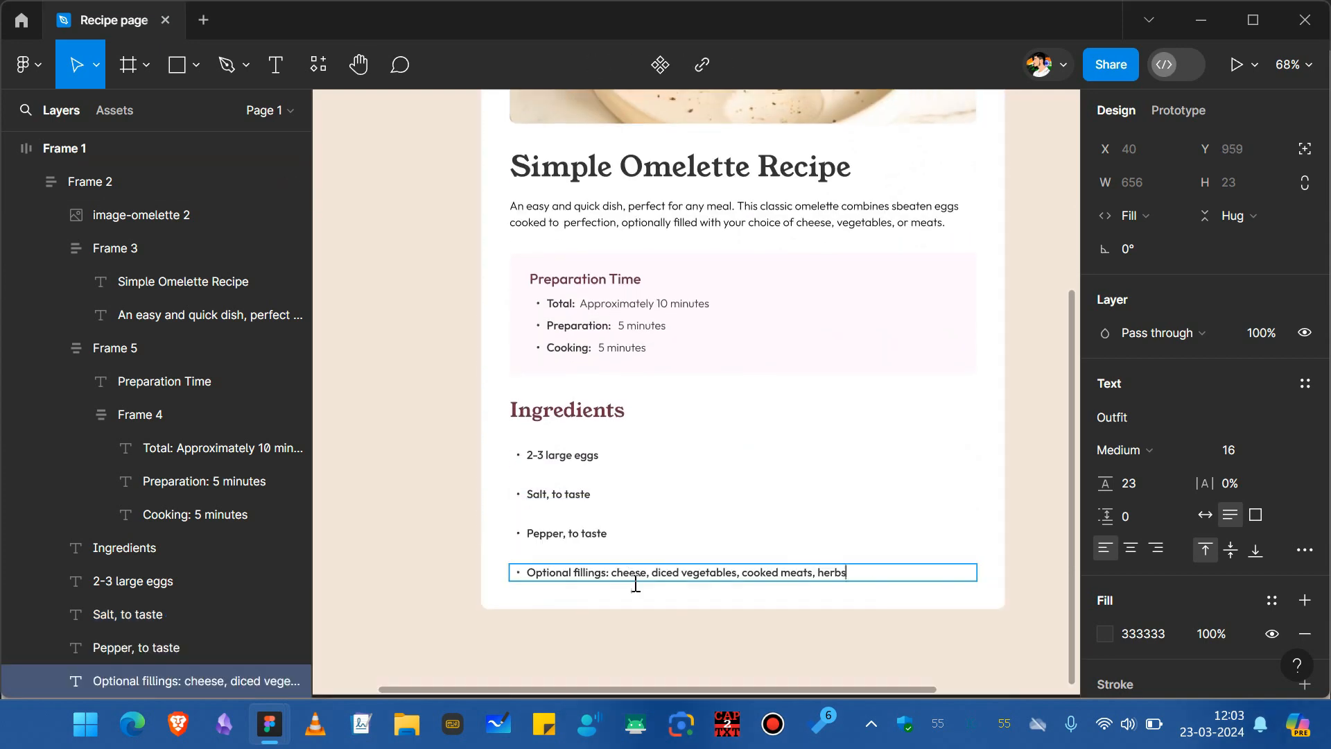
key("Escape")
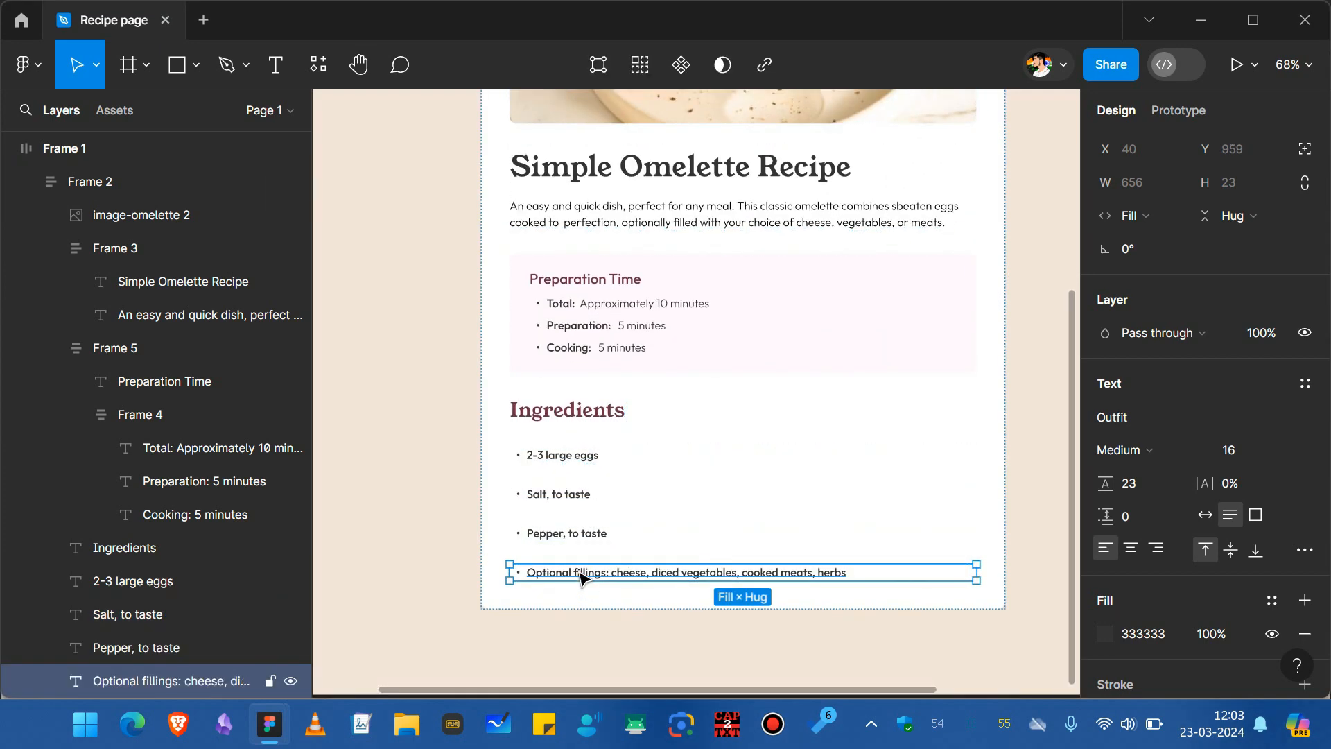
Select all four ingredient lines and set their font weight to Light.
left_click(567, 532, "shift")
left_click(558, 494, "shift")
left_click(562, 455, "shift")
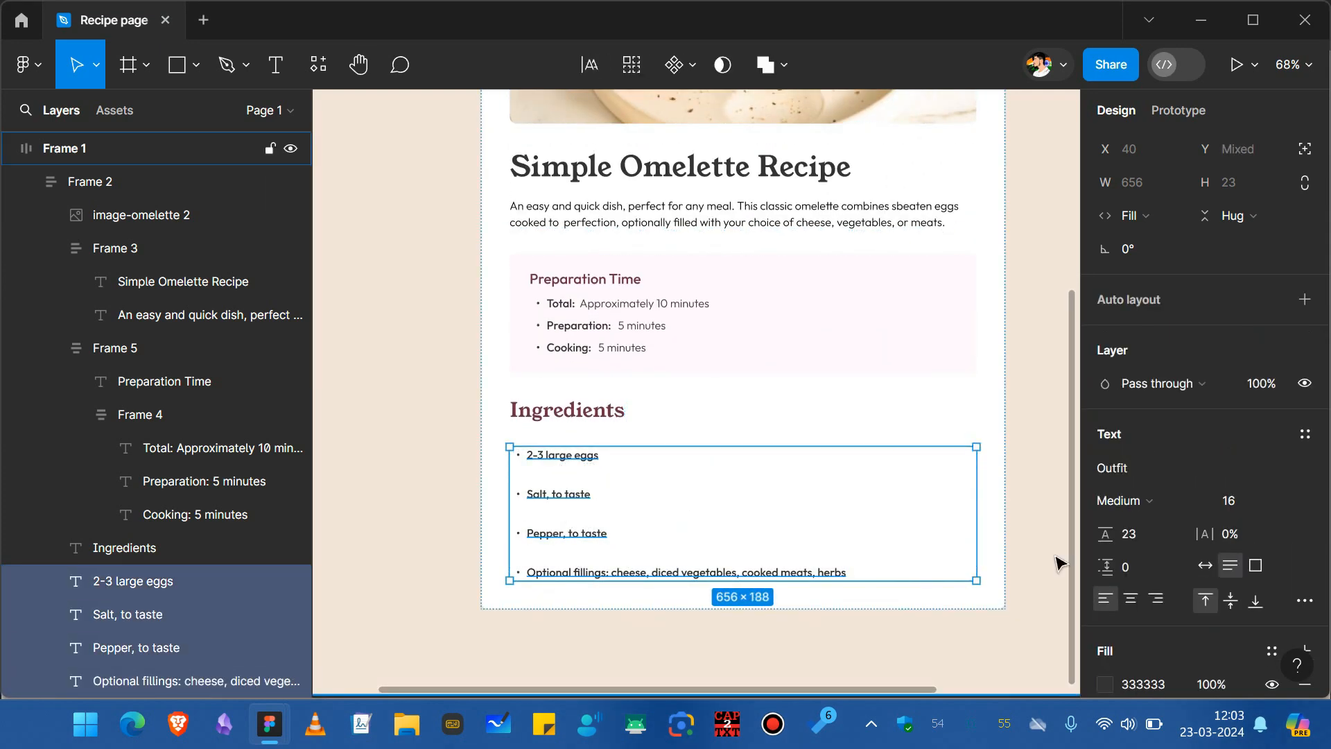
left_click(1197, 502)
left_click(1150, 450)
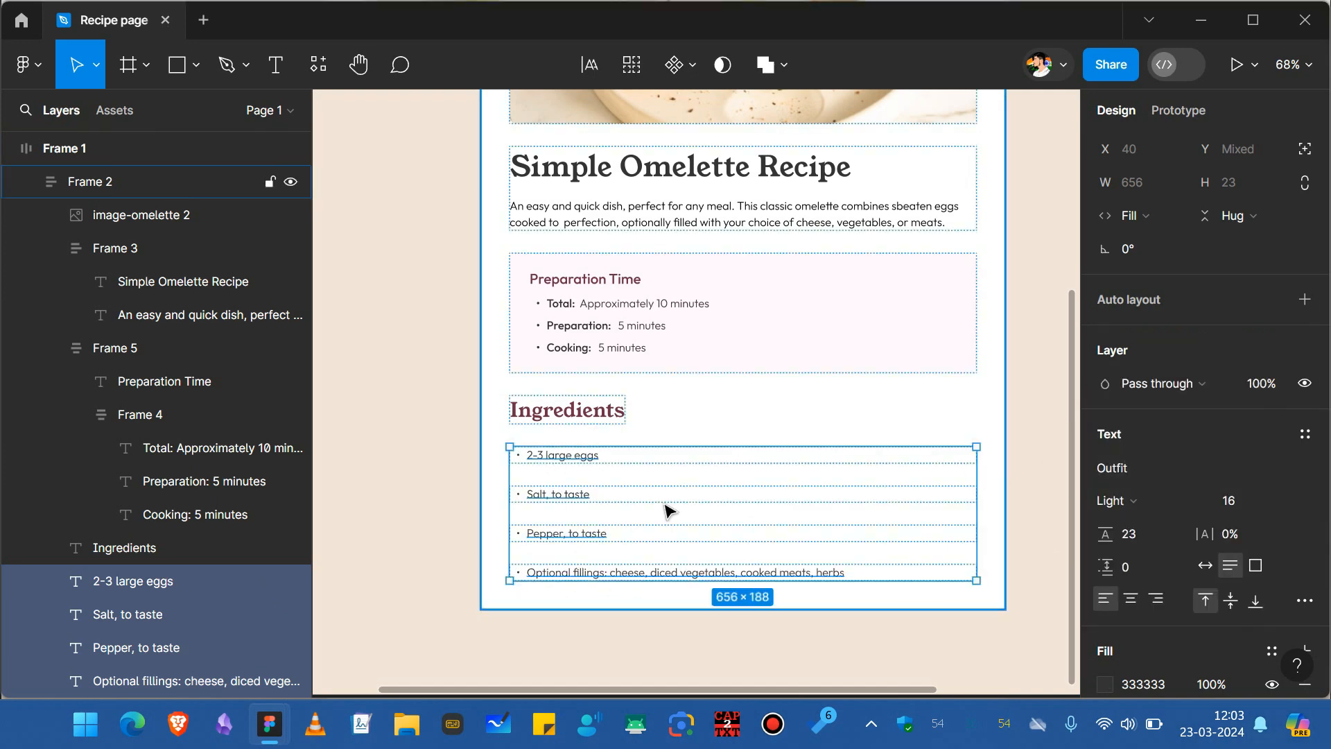
Wrap the ingredient lines in an auto-layout frame with item spacing 8.
key("shift+a")
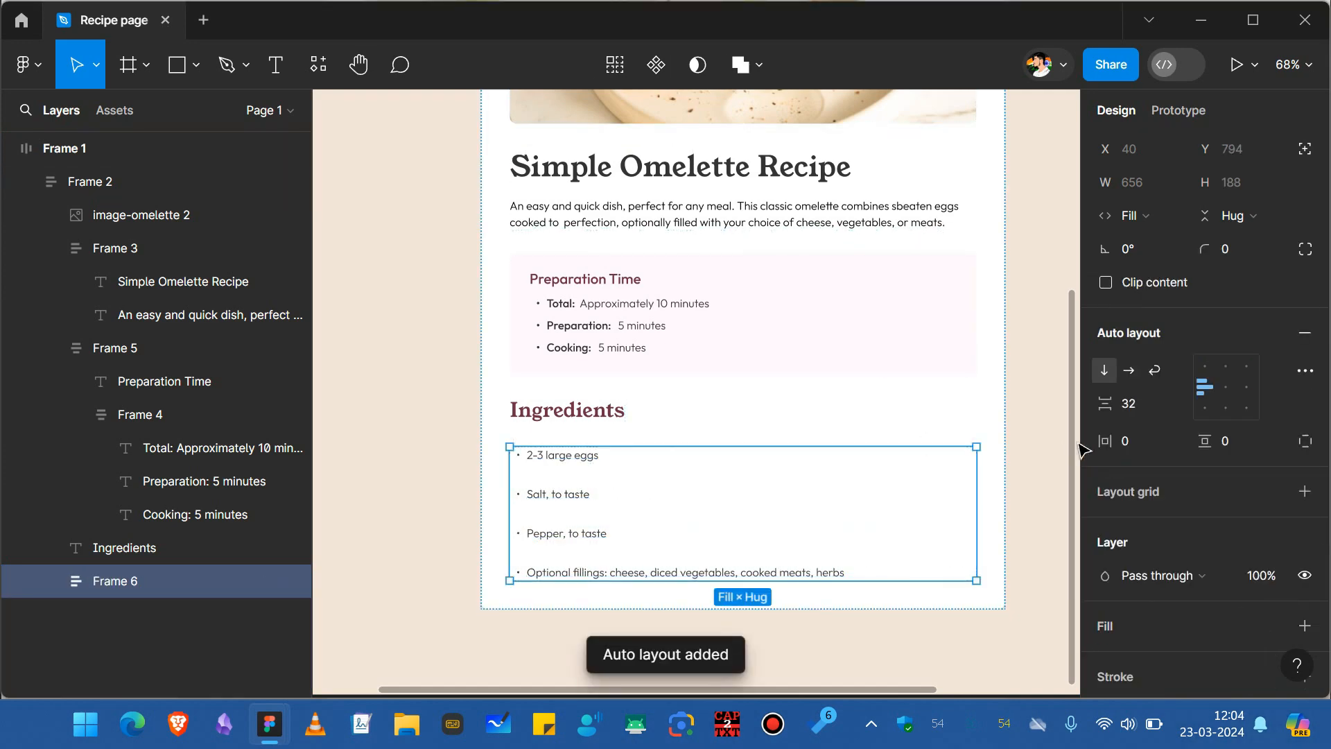
left_click(1138, 400)
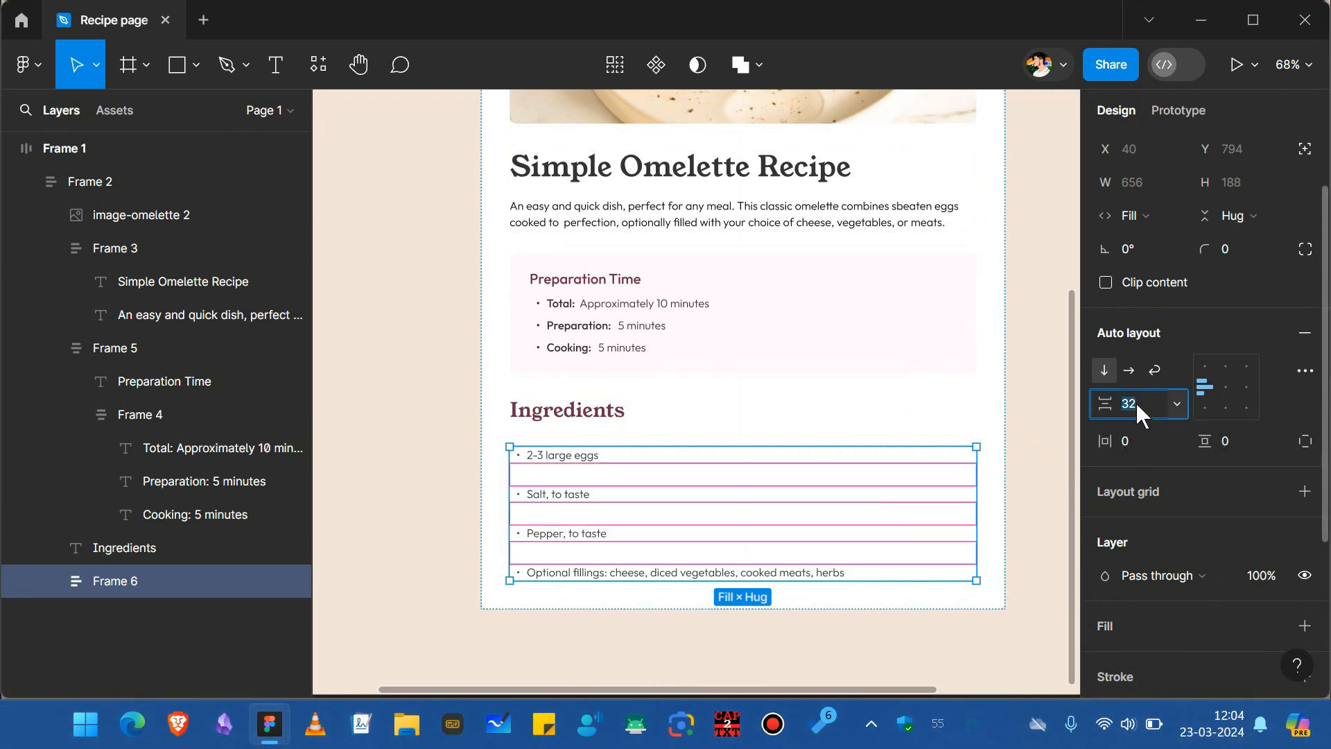
type("8")
key("Return")
Wrap the Ingredients heading and its list in an auto-layout frame with item spacing 20.
left_click(1020, 518)
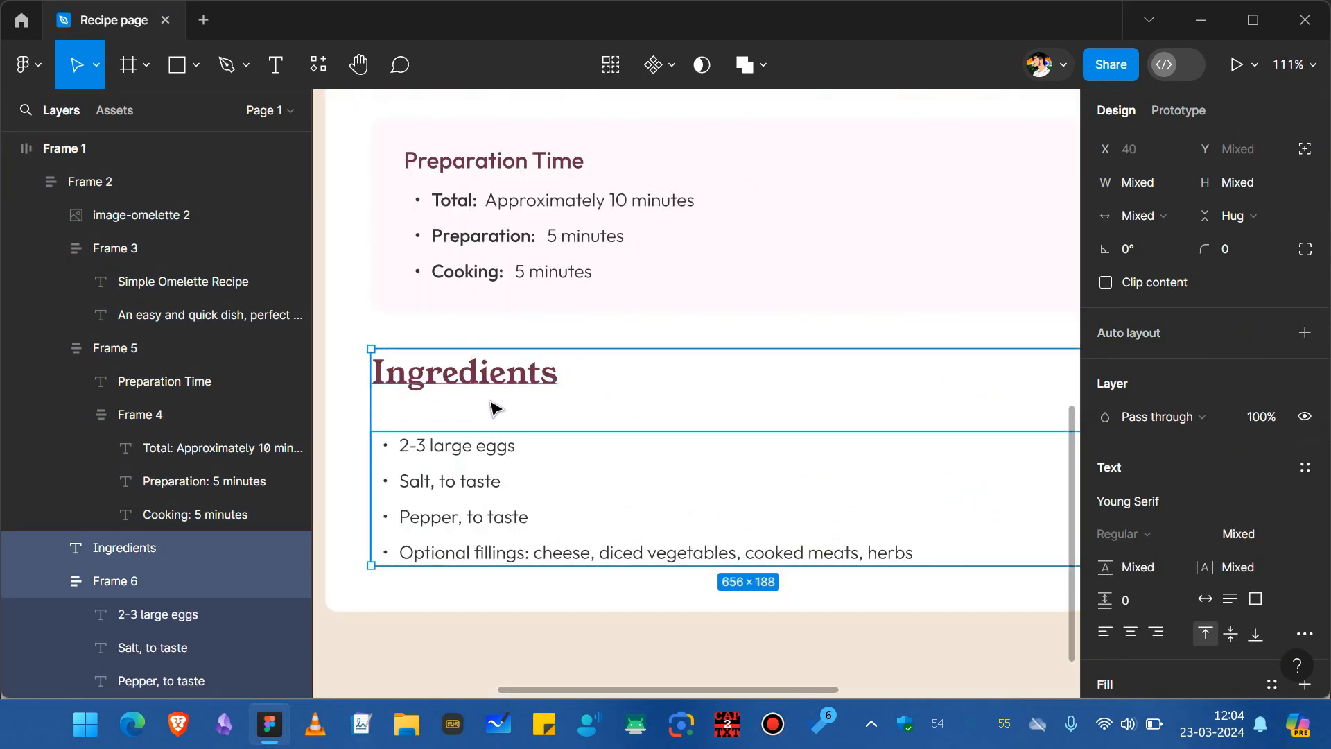
key("shift+a")
left_click(1132, 410)
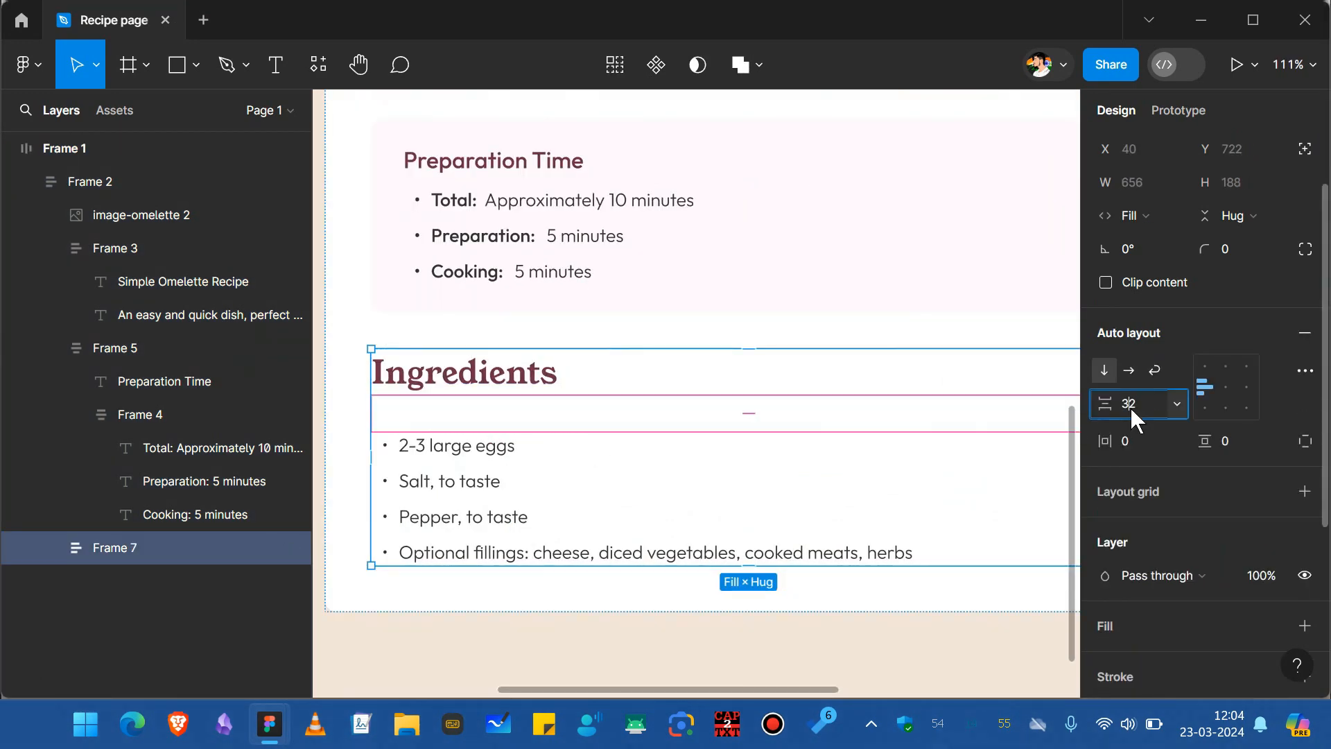
type("20")
key("Return")
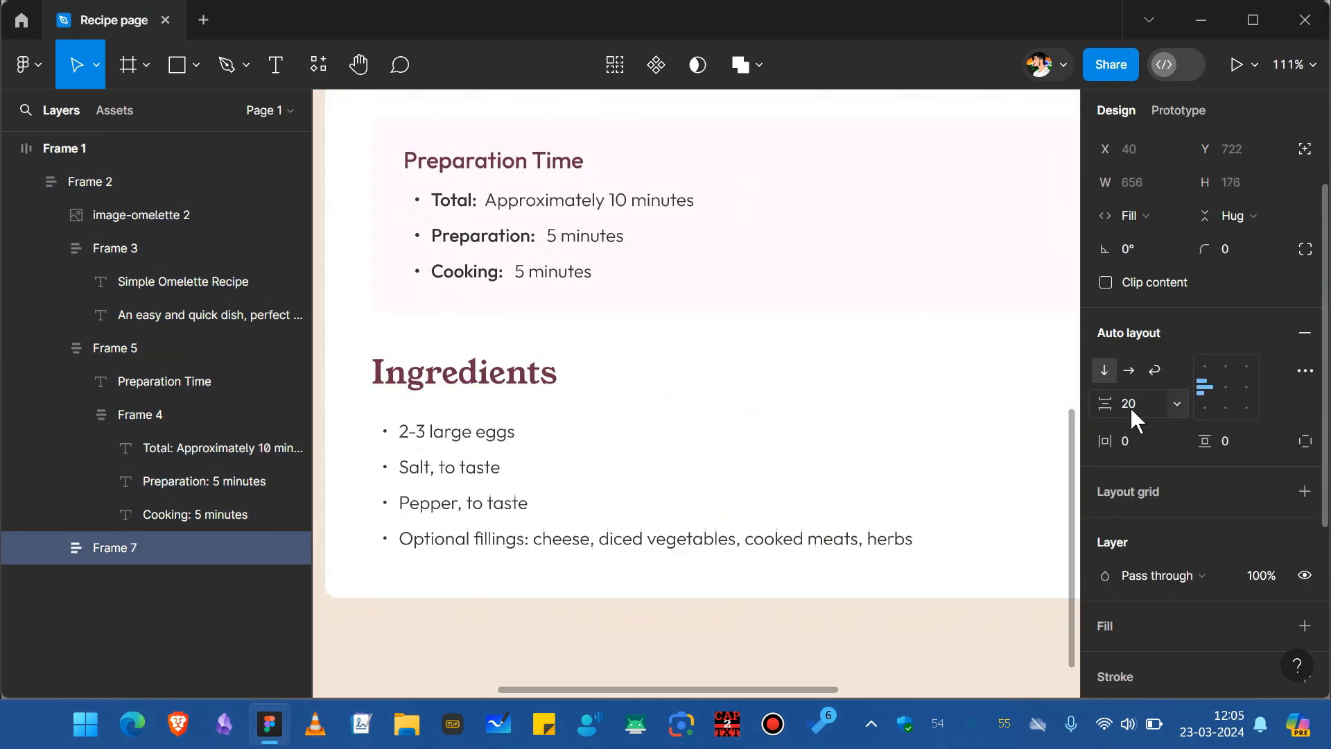
Draw a horizontal line about 361 px long below the ingredients list inside the card.
left_click(740, 596)
scroll(740, 596, "down", 2)
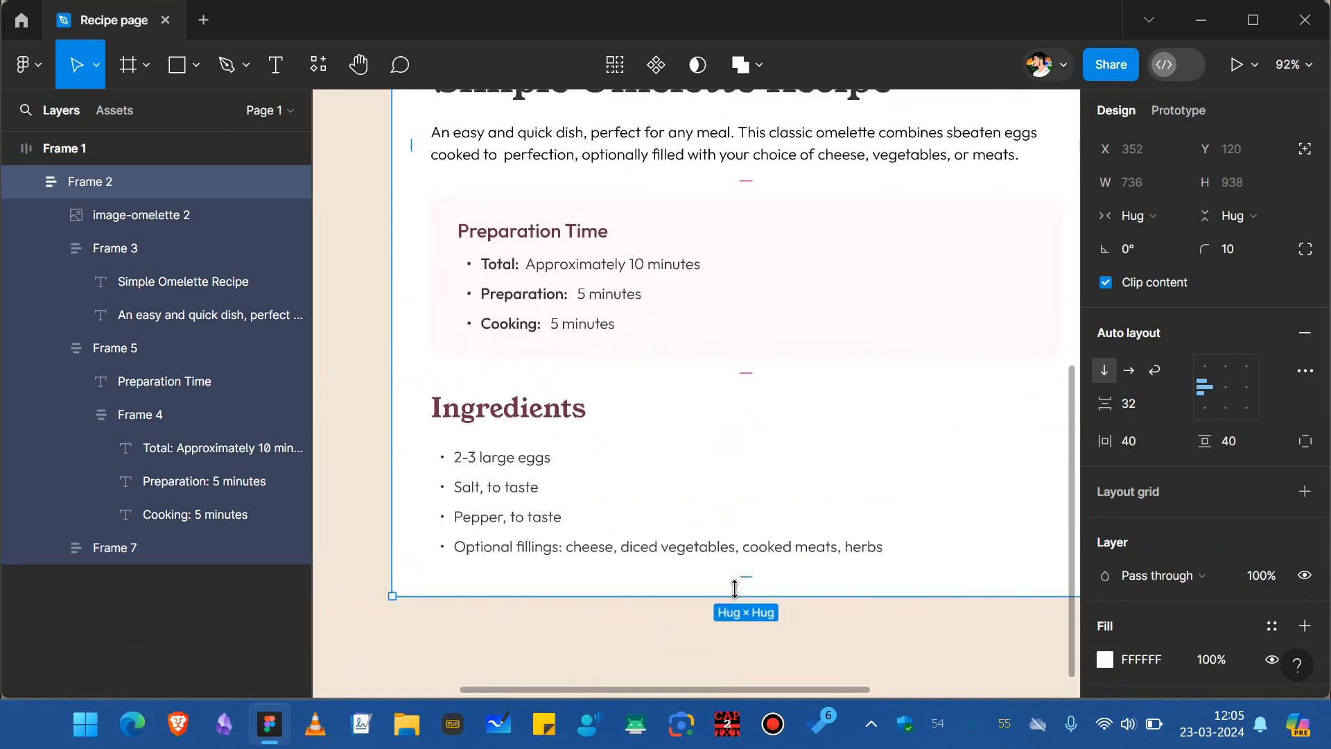
left_click(660, 593)
key("Escape")
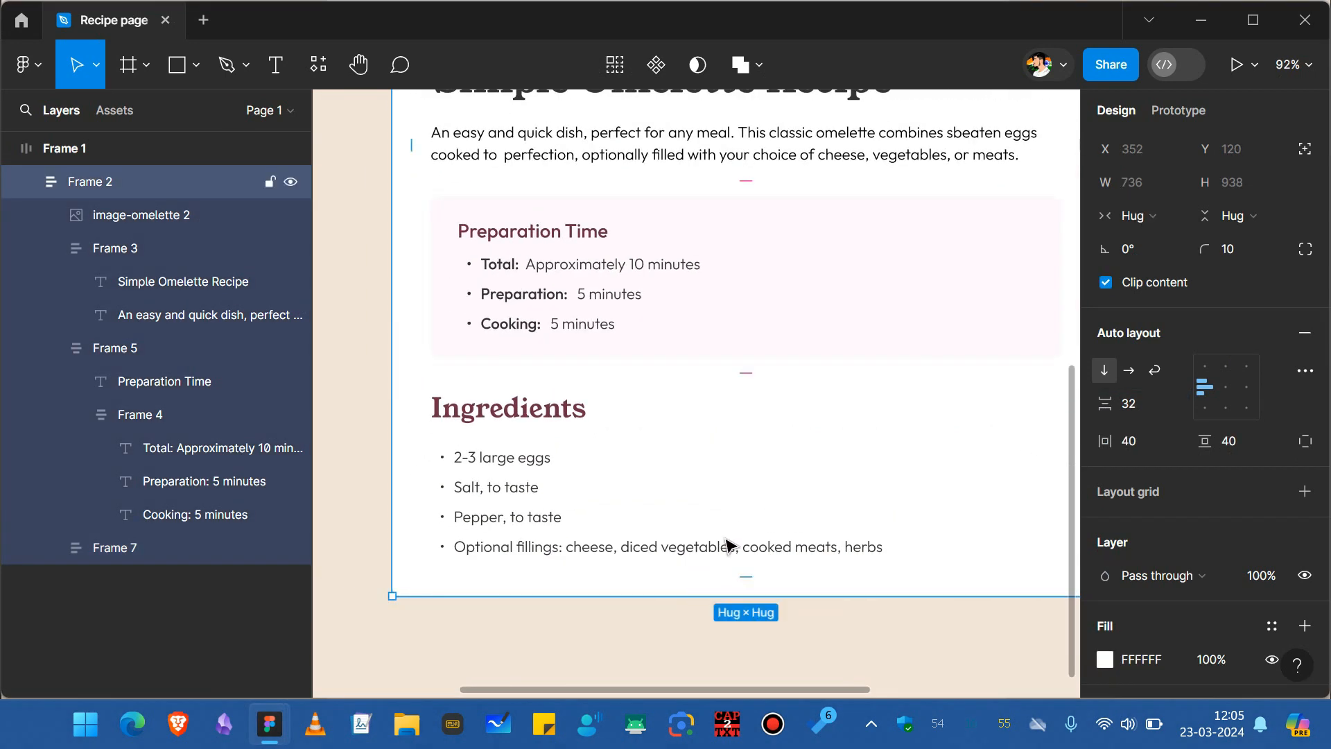
key("l")
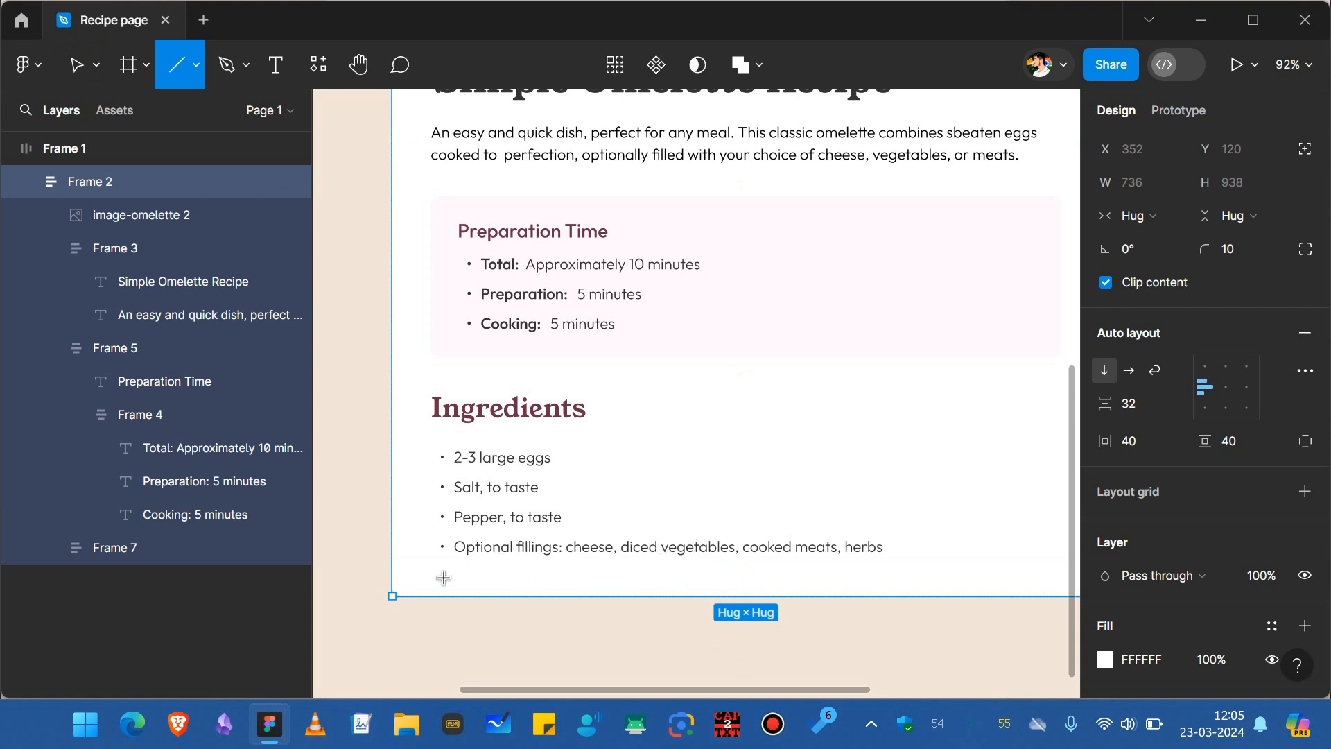
left_click_drag(444, 578, 791, 578)
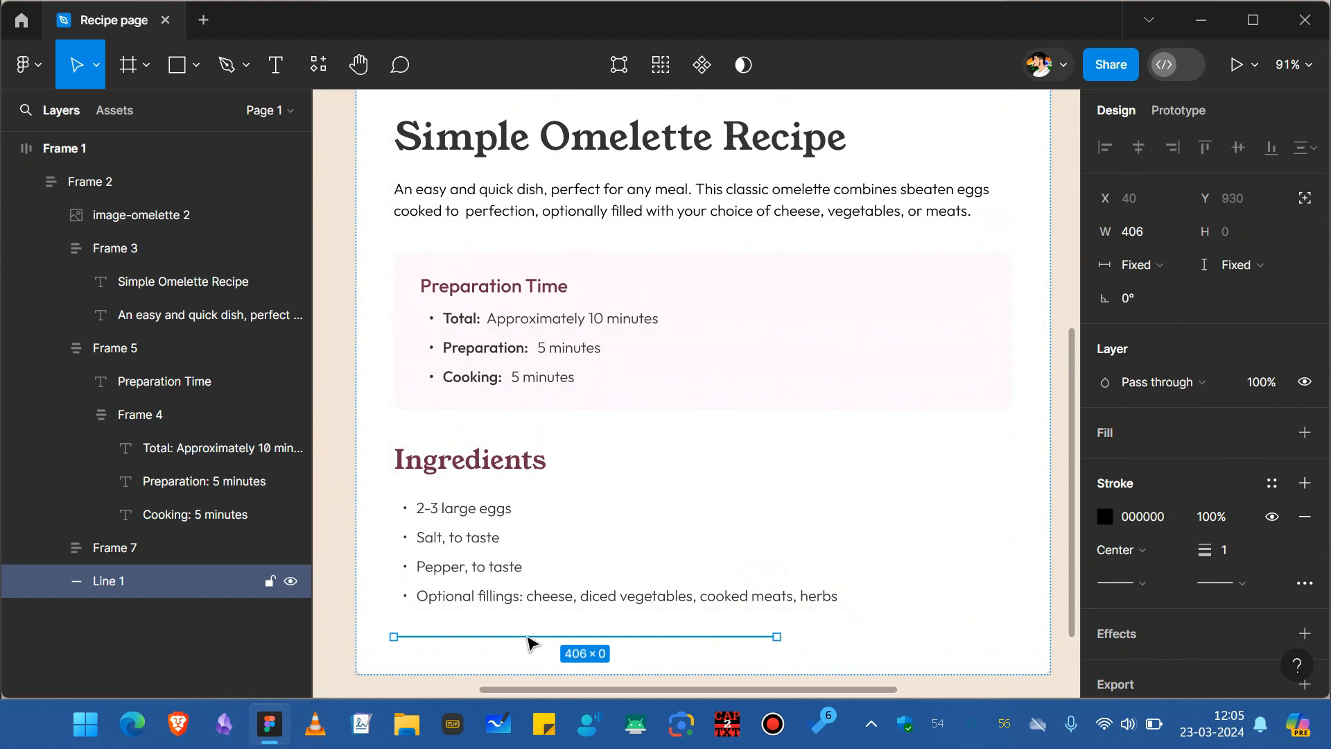
scroll(530, 637, "down", 1)
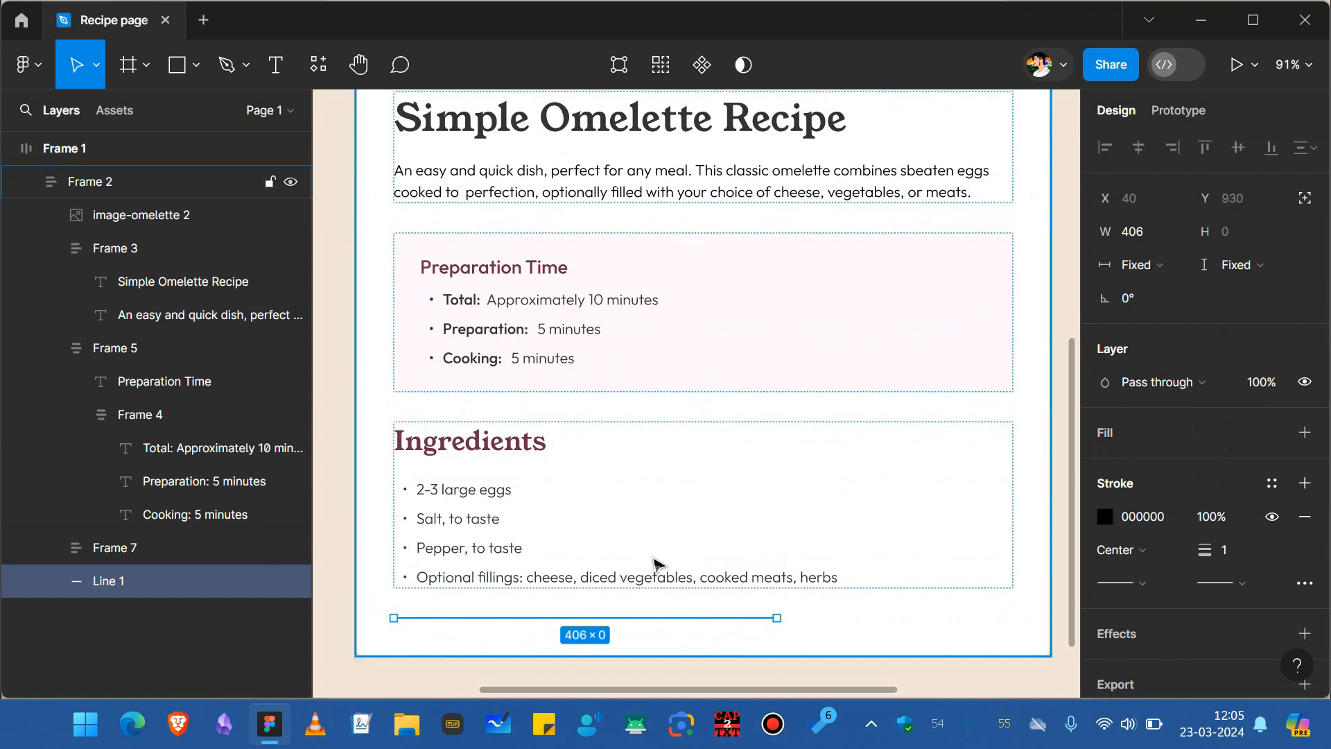
Set the divider line's width to Fill container.
left_click(1143, 271)
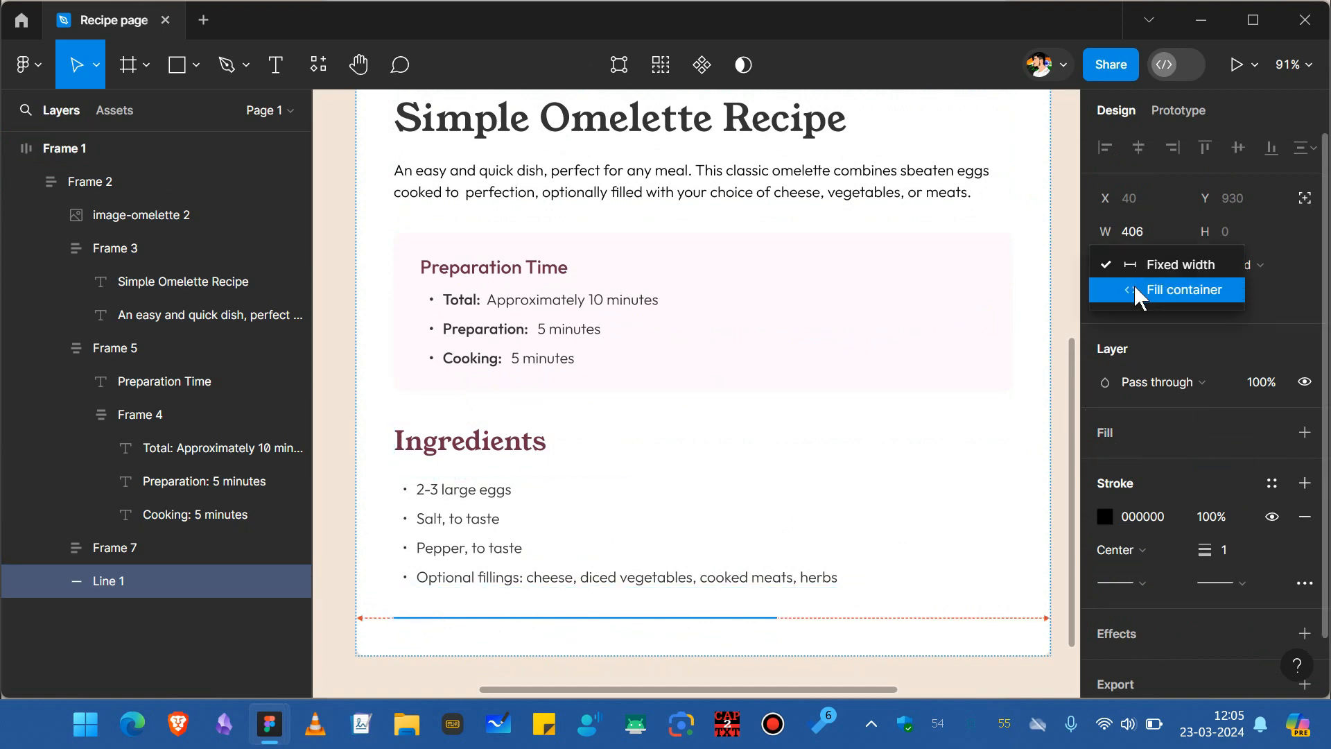
left_click(1134, 285)
left_click(1130, 269)
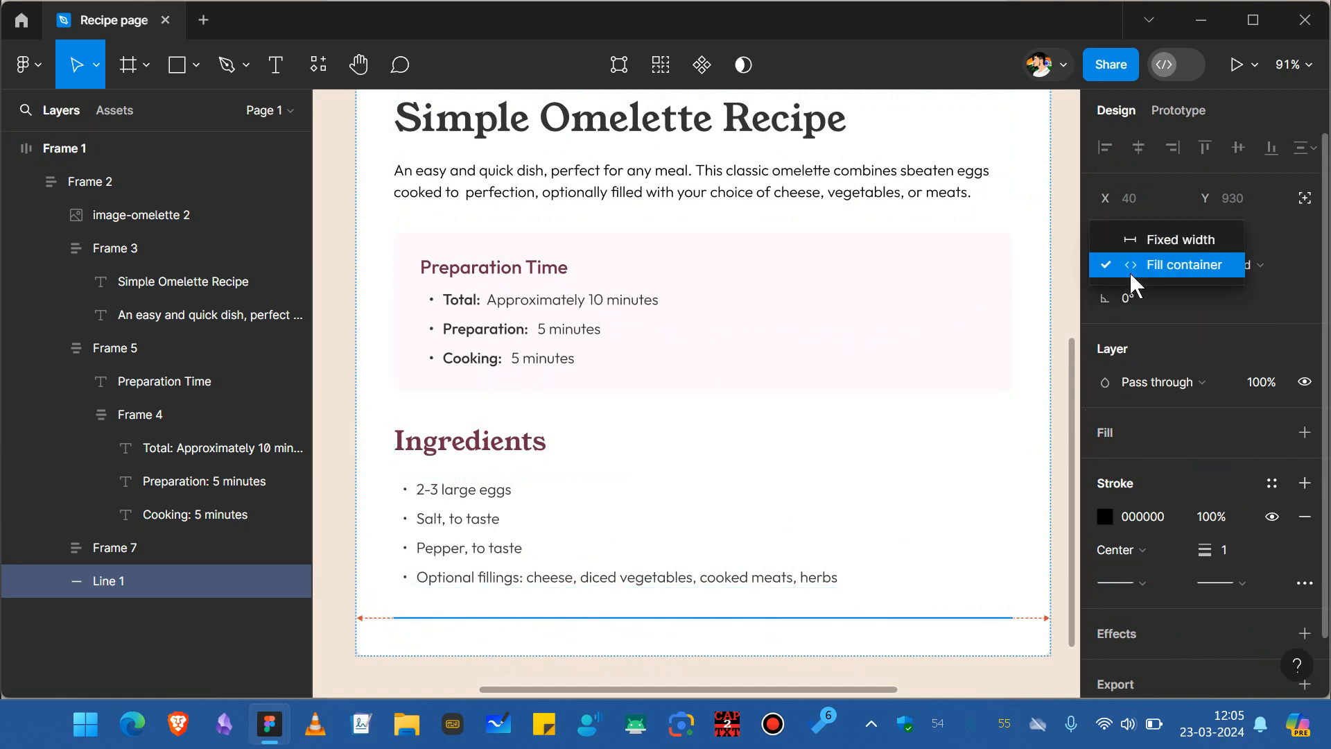
left_click(1122, 272)
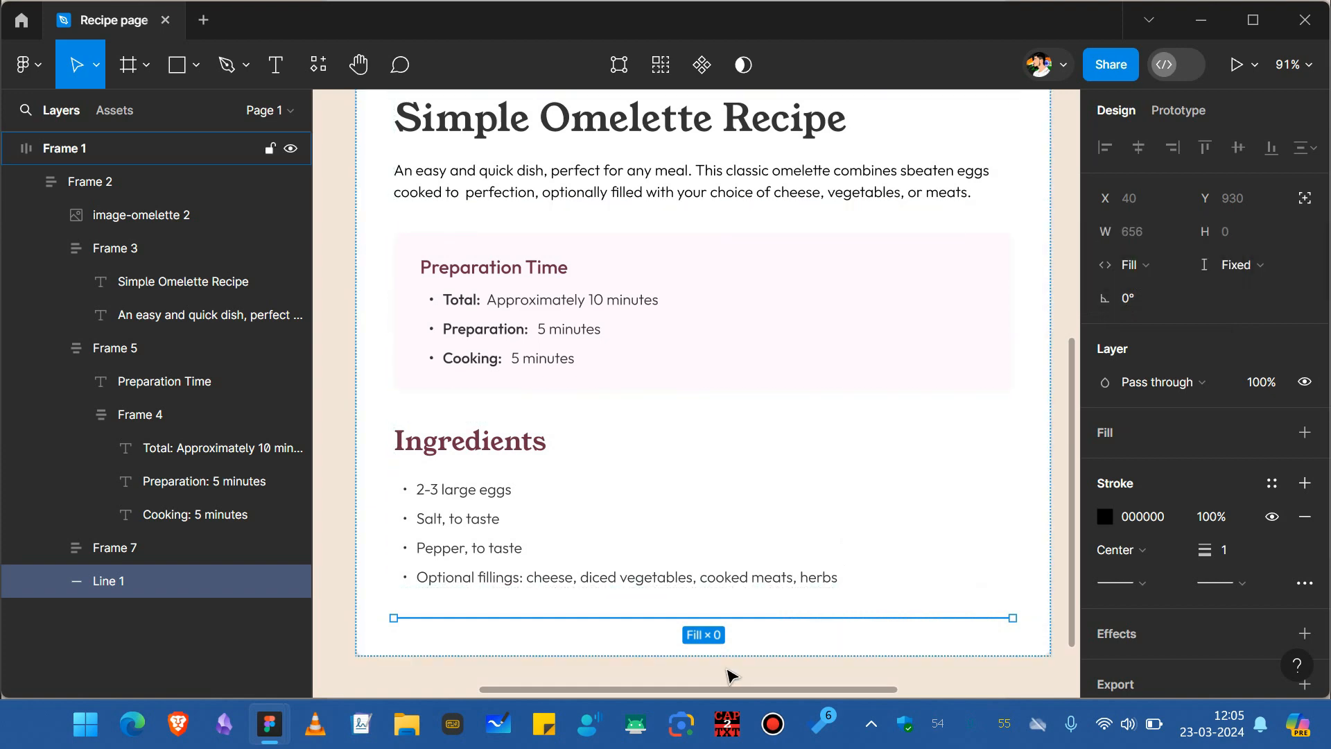
left_click(707, 644)
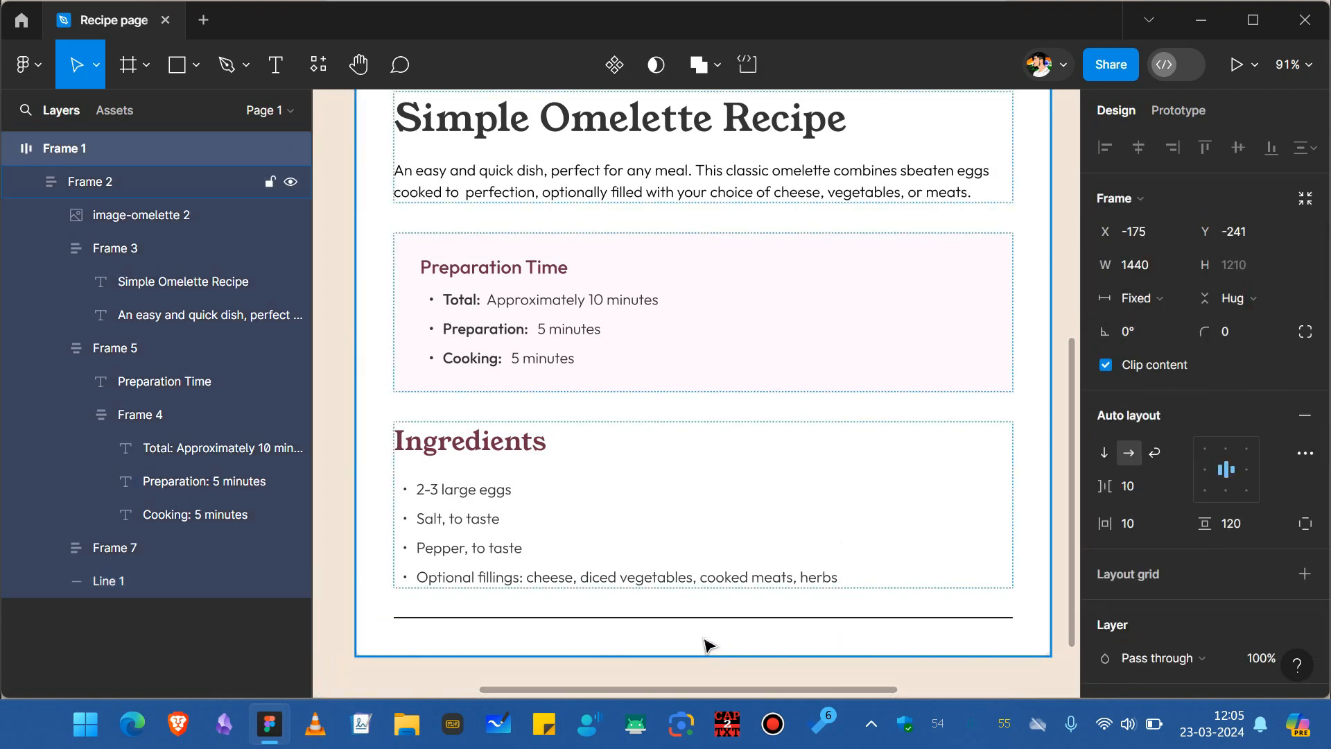
left_click(736, 619)
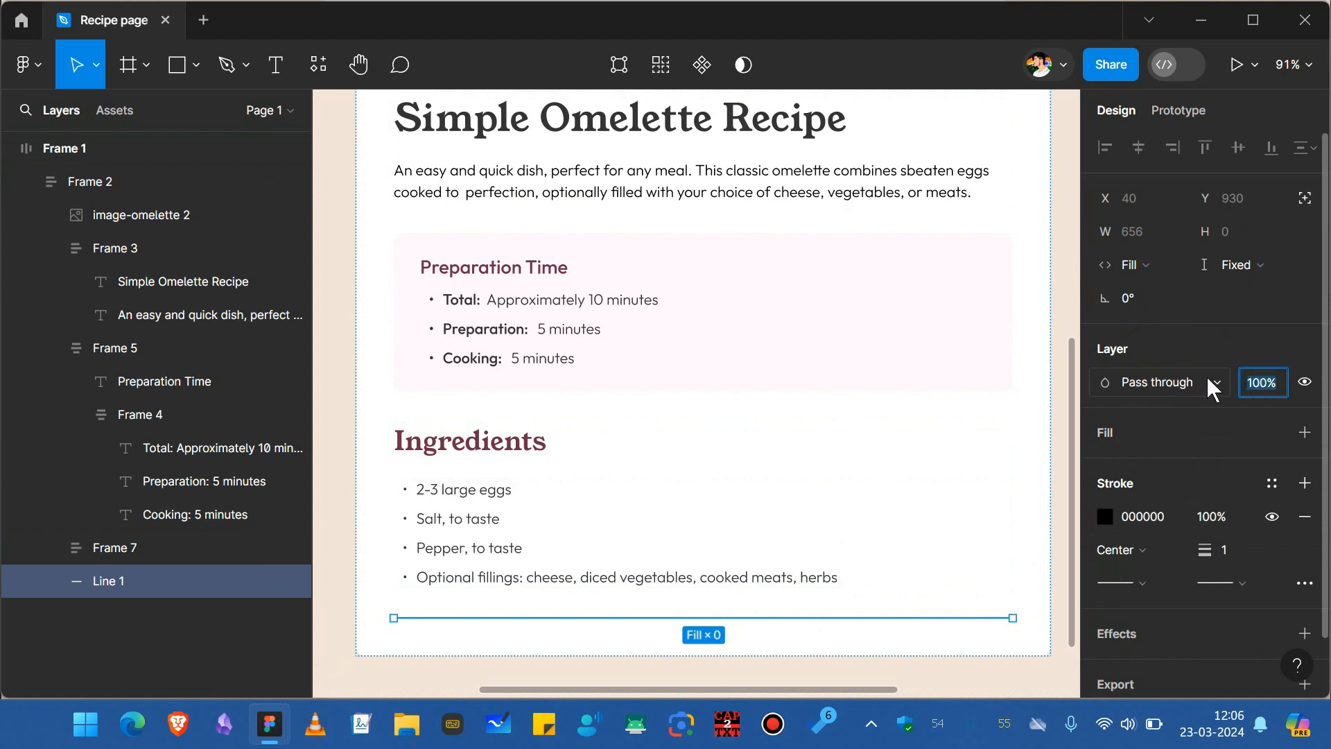
Set the divider line's layer opacity to 20%.
type("20")
key("Return")
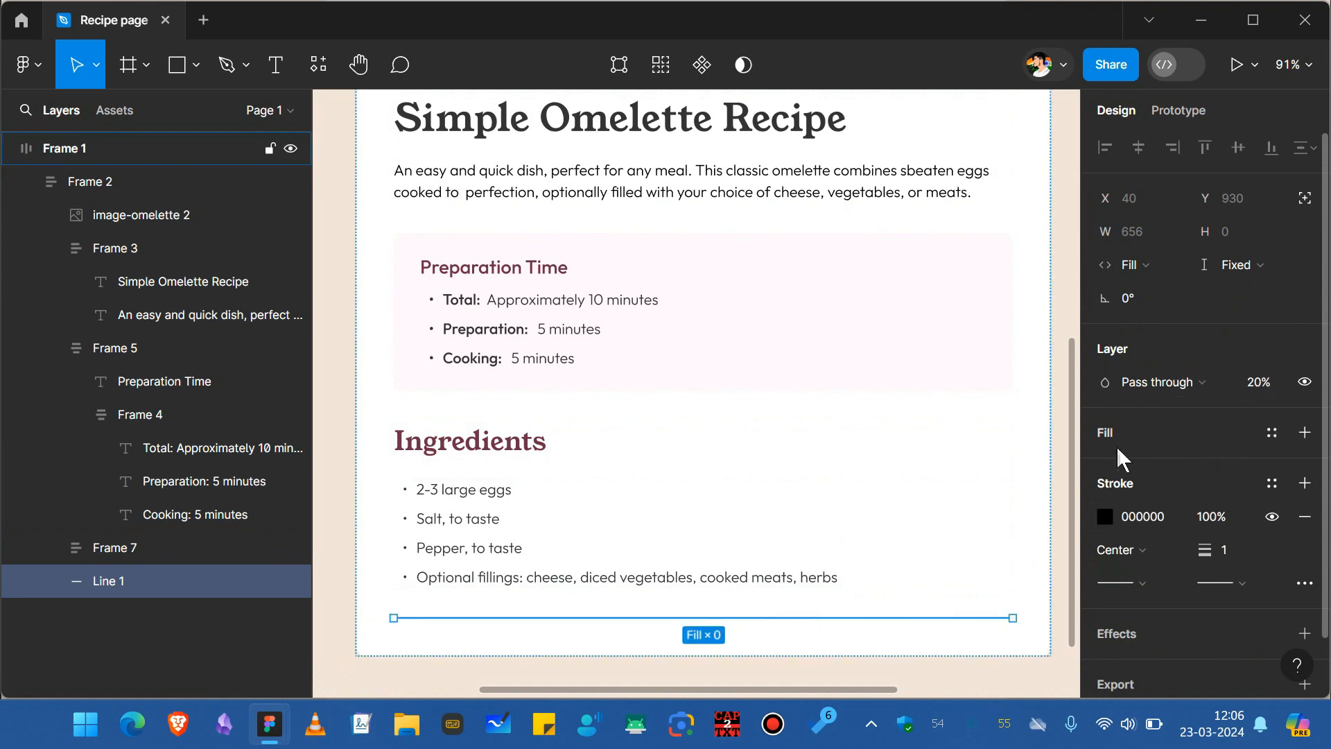
key("Escape")
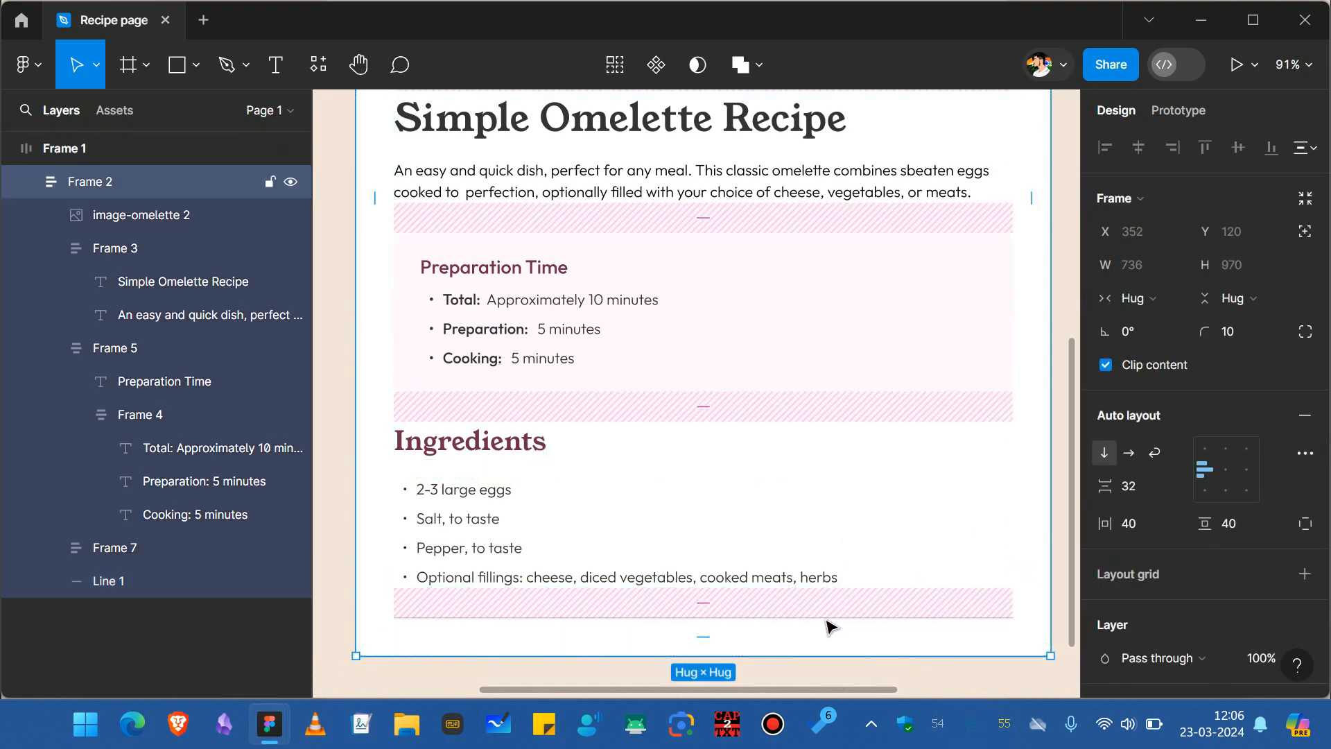
Duplicate the Ingredients section and move the copy below the divider line.
double_click(496, 518)
double_click(496, 519)
key("shift+Return")
scroll(590, 497, "down", 1)
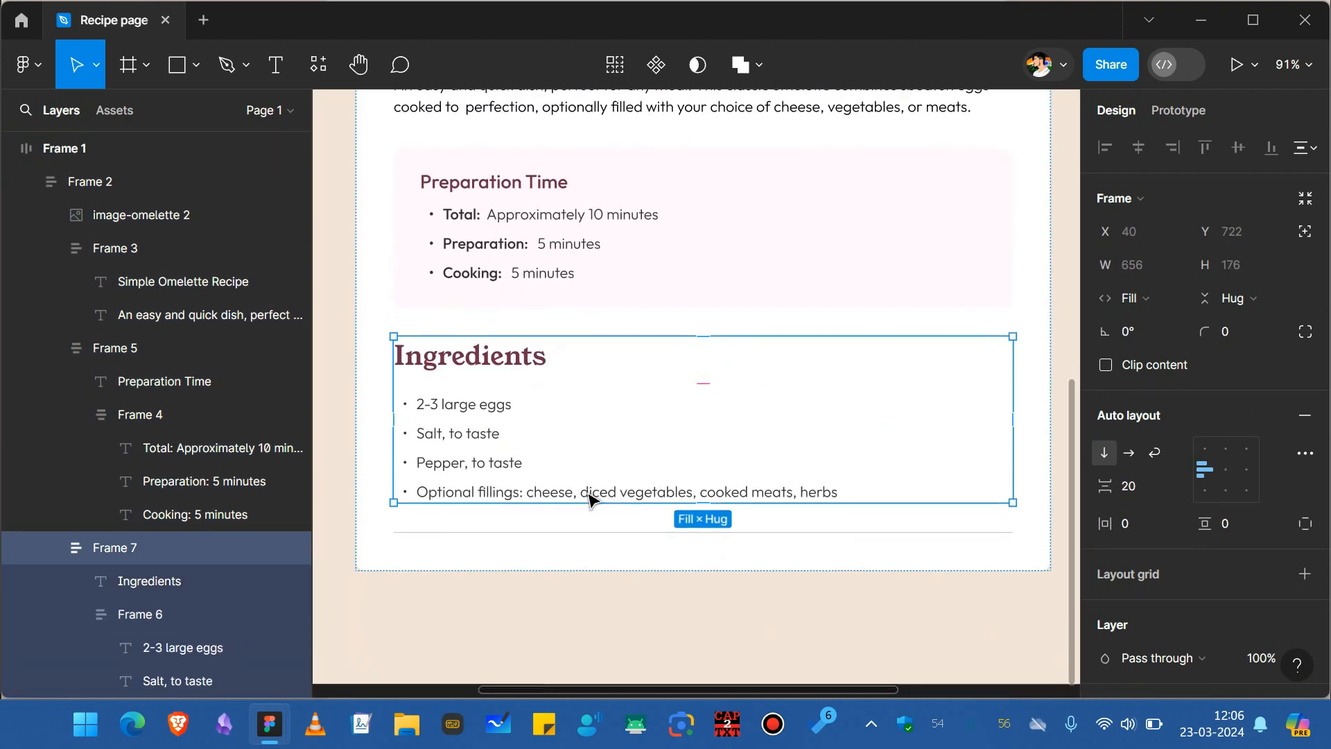
key("ctrl+d")
scroll(589, 497, "down", 4)
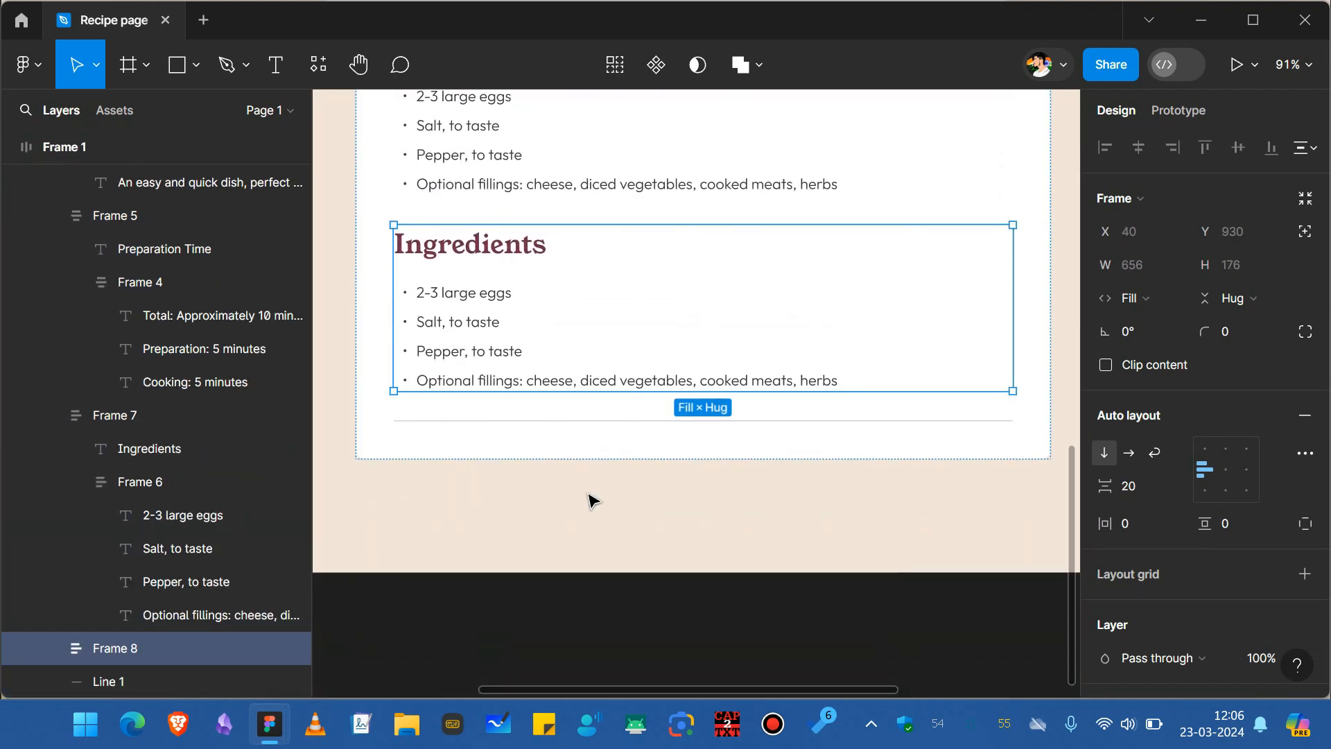
key("Down")
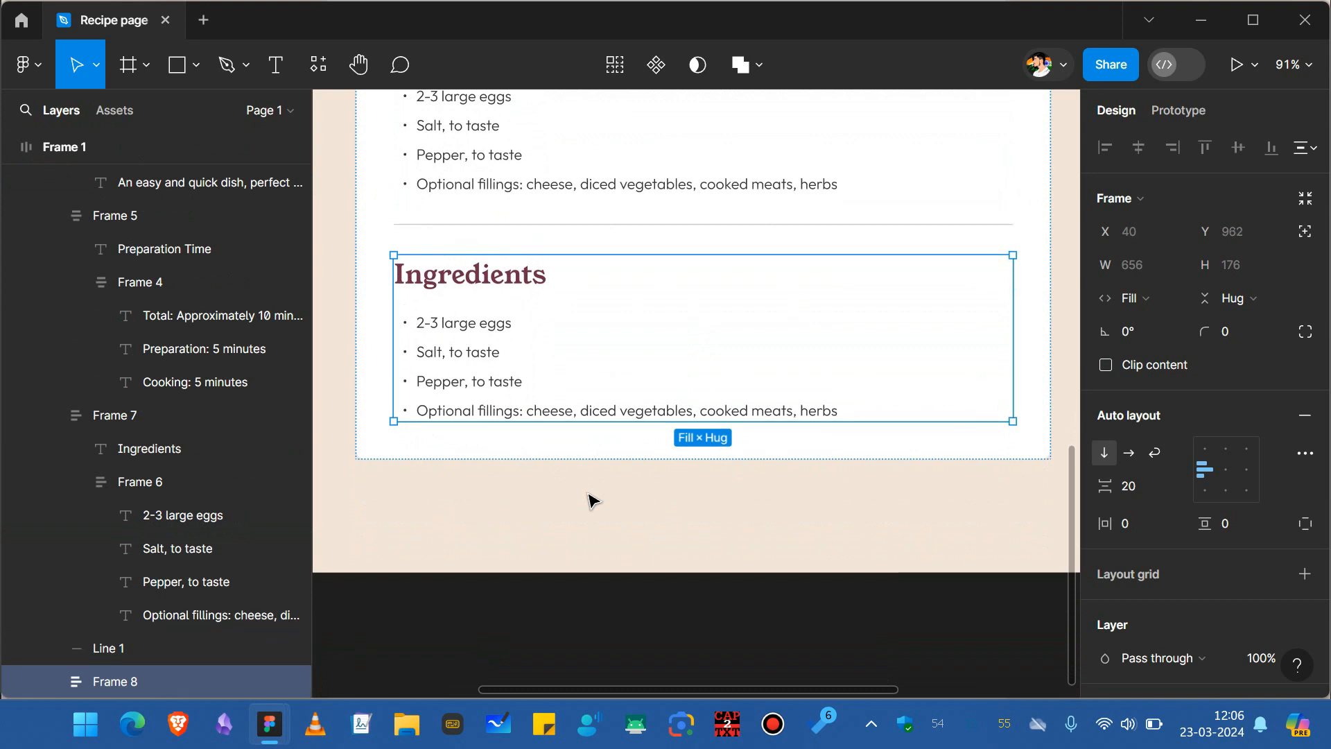
Rename the copied section heading to Instructions.
double_click(478, 288)
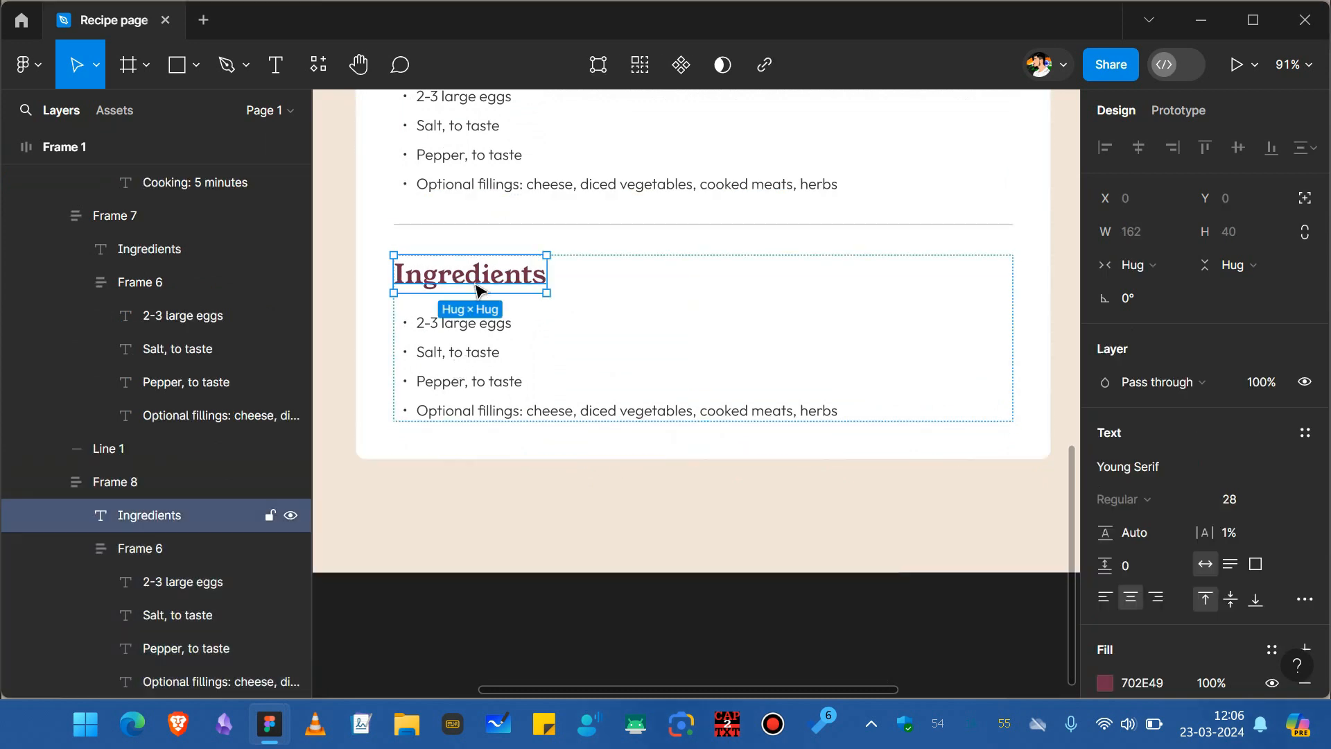
key("Return")
type("Instru")
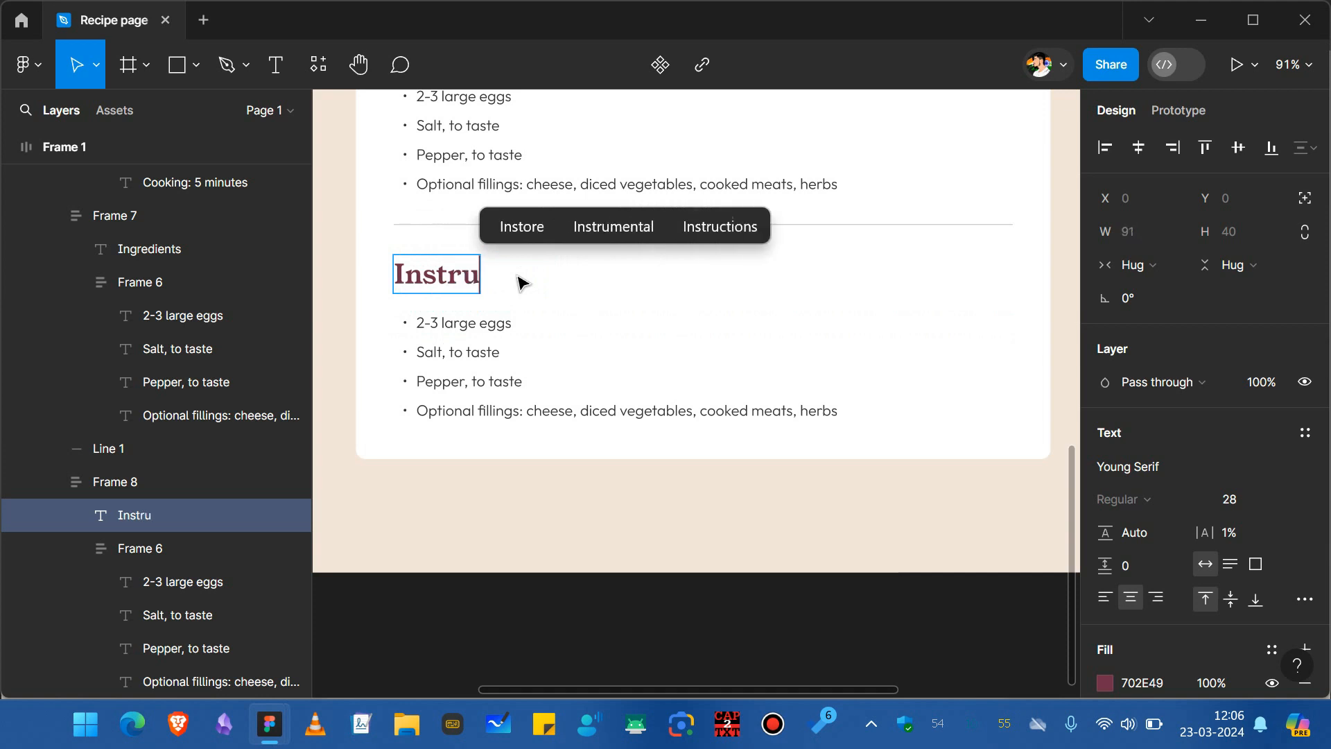
type("ction")
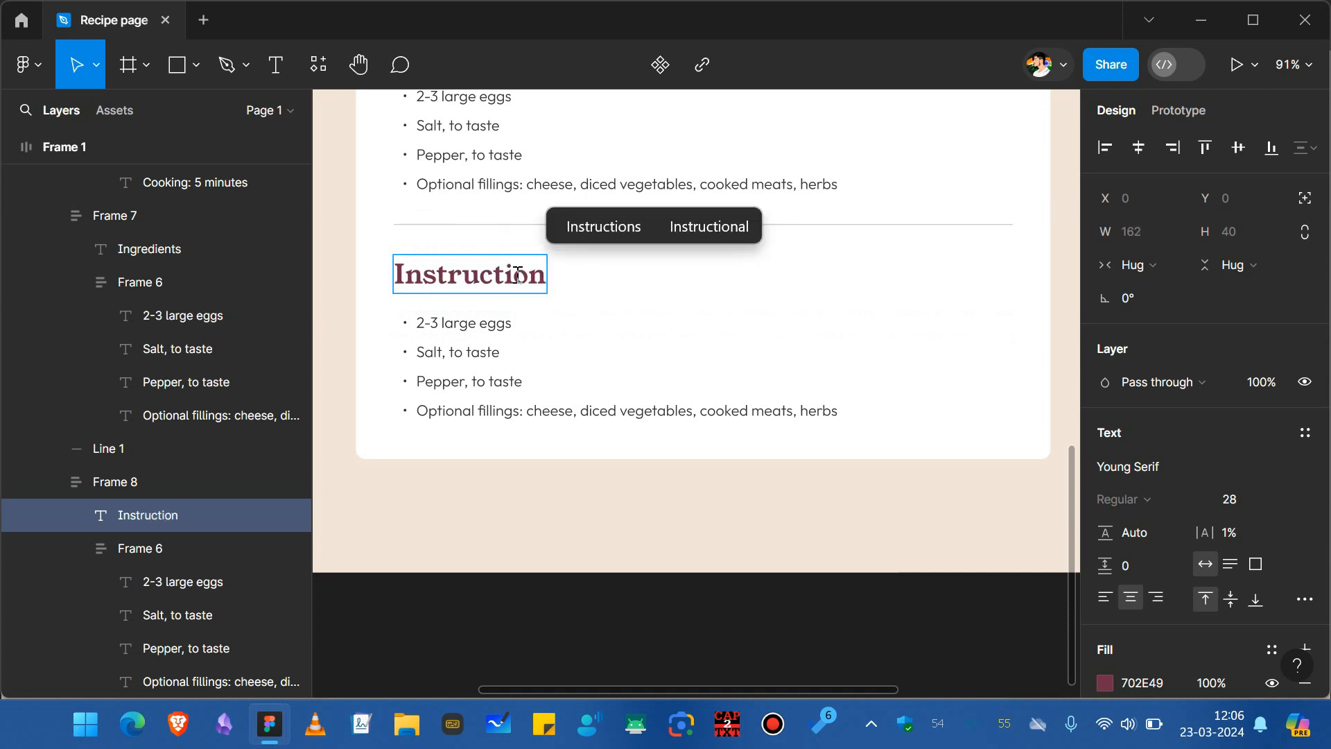
type("s")
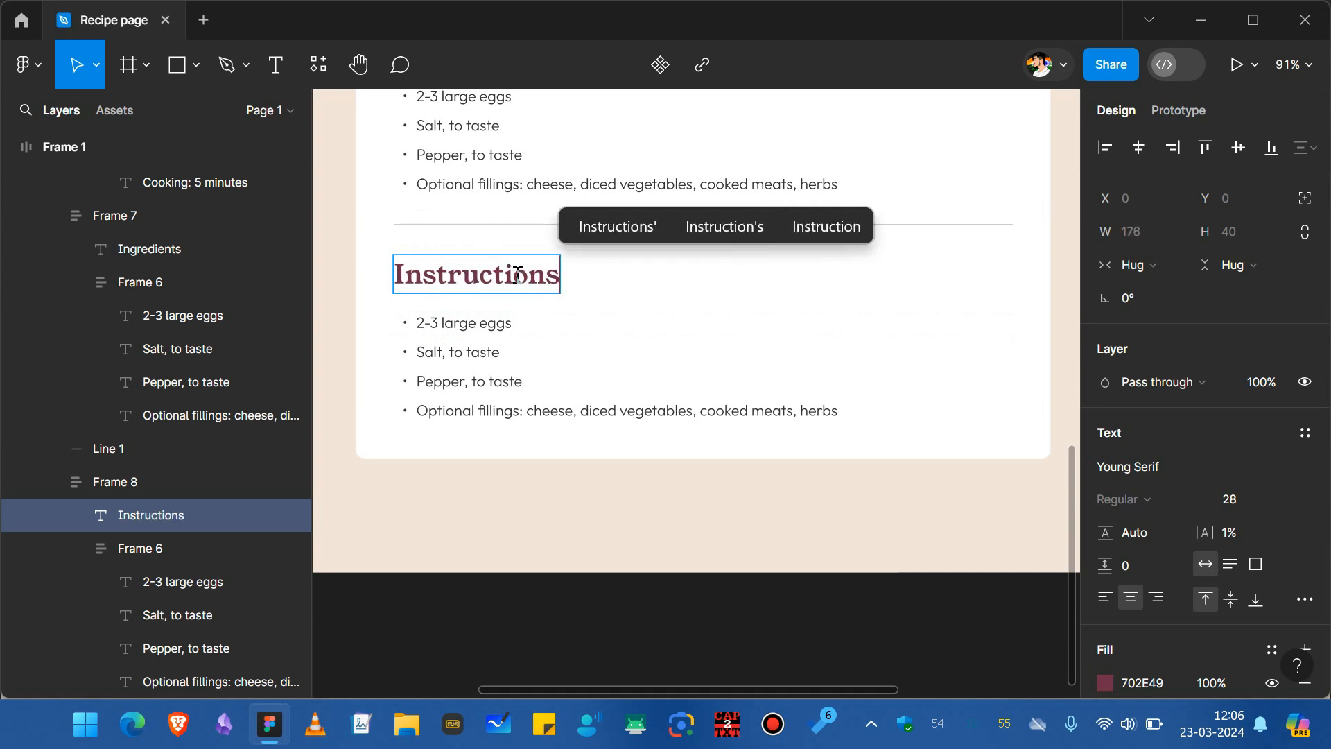
Turn the first copied list line into a bare numbered list marker "1." by removing its text.
left_click(583, 378)
left_click(414, 324)
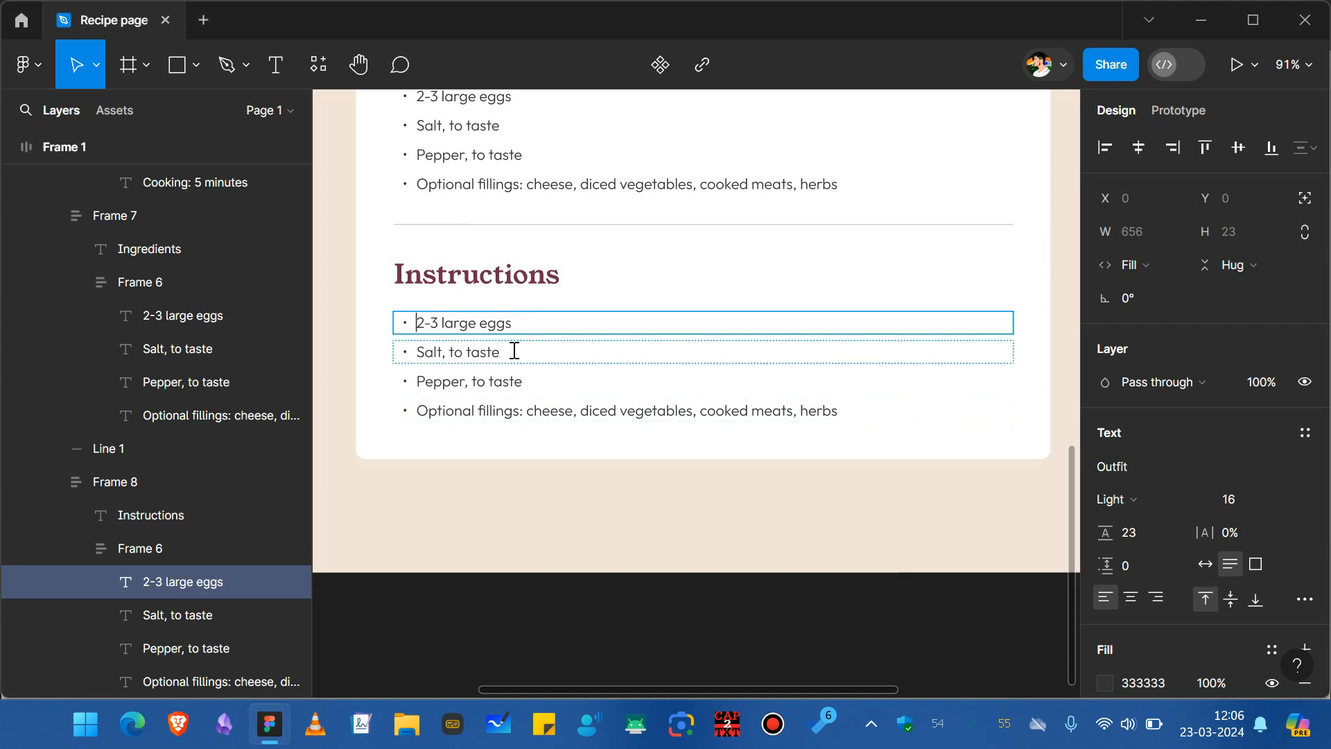
scroll(395, 318, "up", 3)
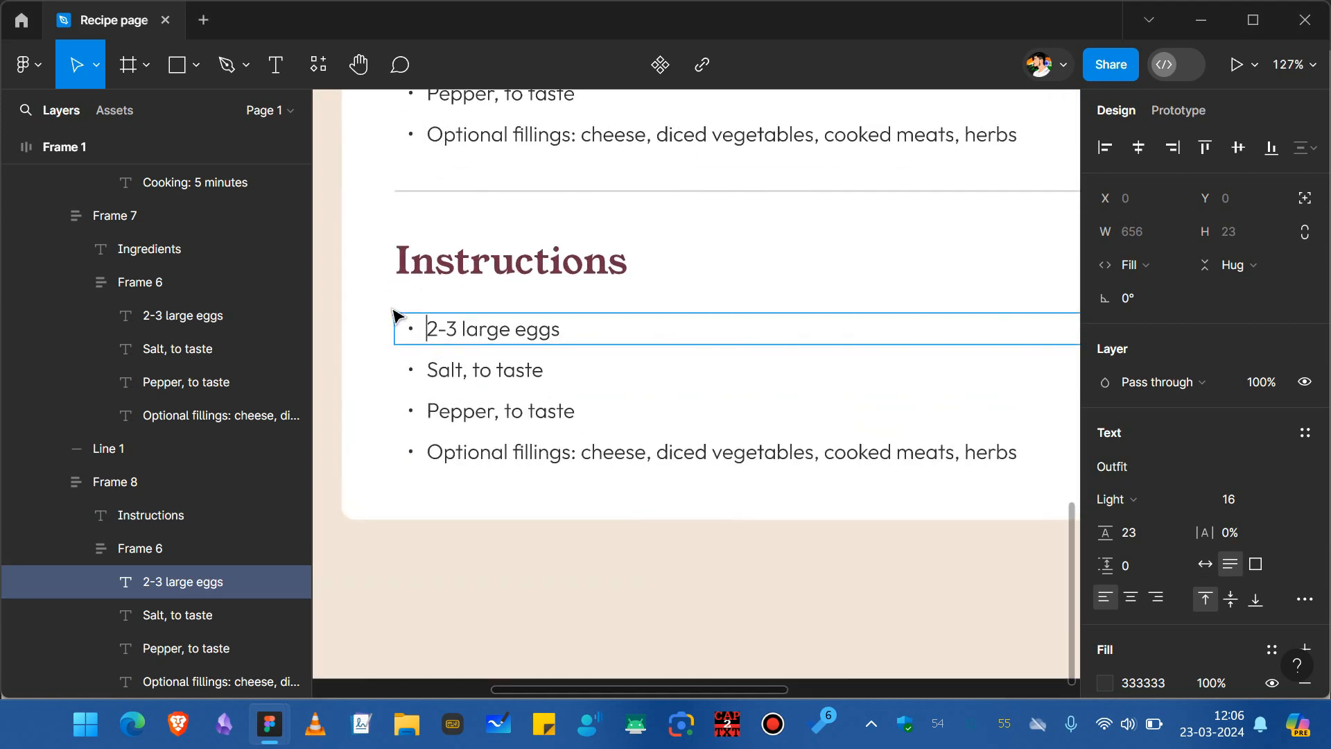
key("BackSpace")
type("1")
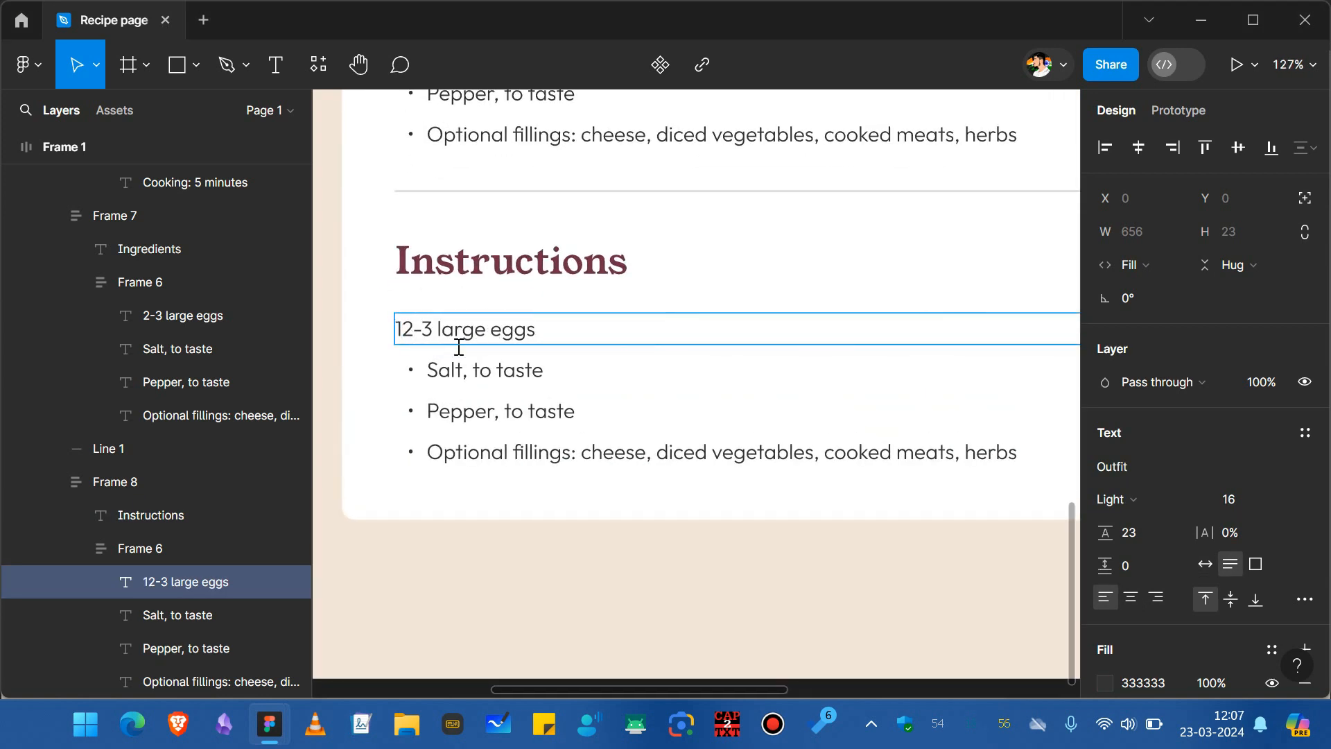
type(".")
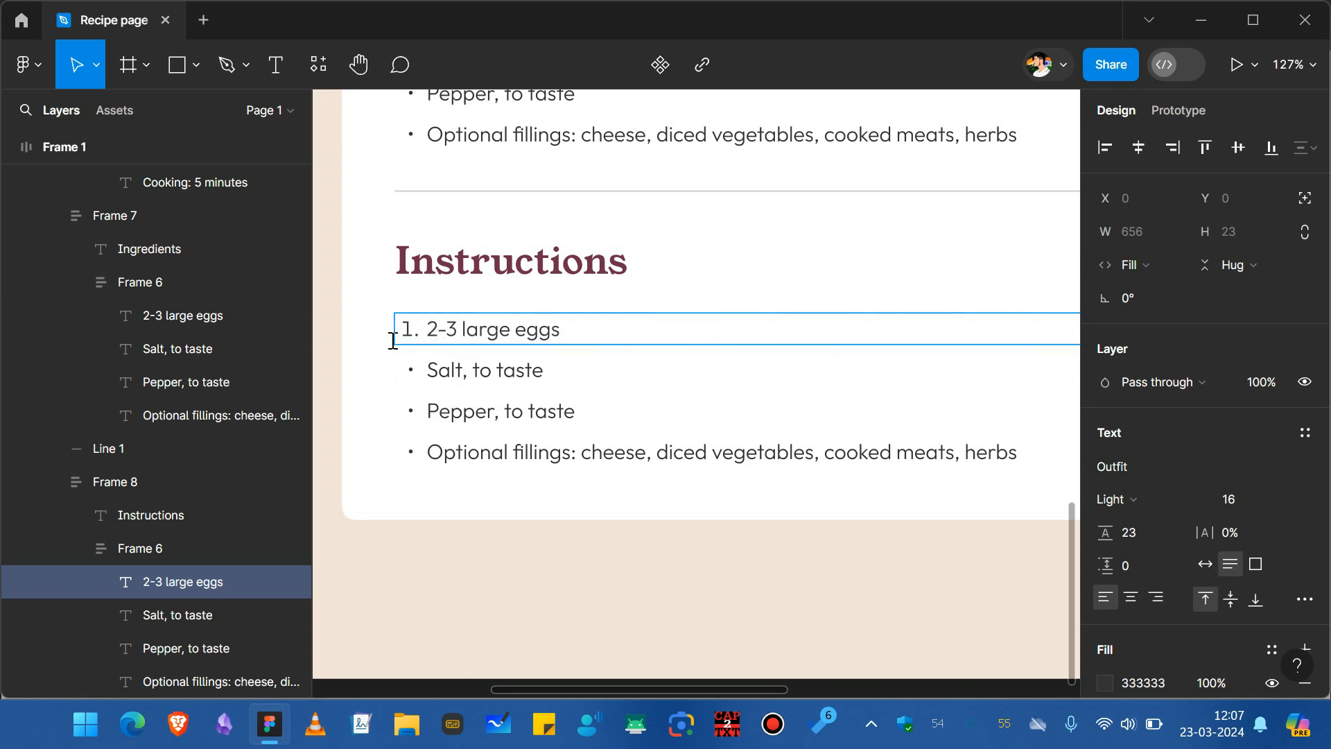
left_click_drag(424, 333, 563, 333)
key("BackSpace")
left_click(425, 355)
left_click(424, 333)
key("Escape")
Set the number's font weight to Medium and give it the heading's 702E49 colour.
left_click(1118, 500)
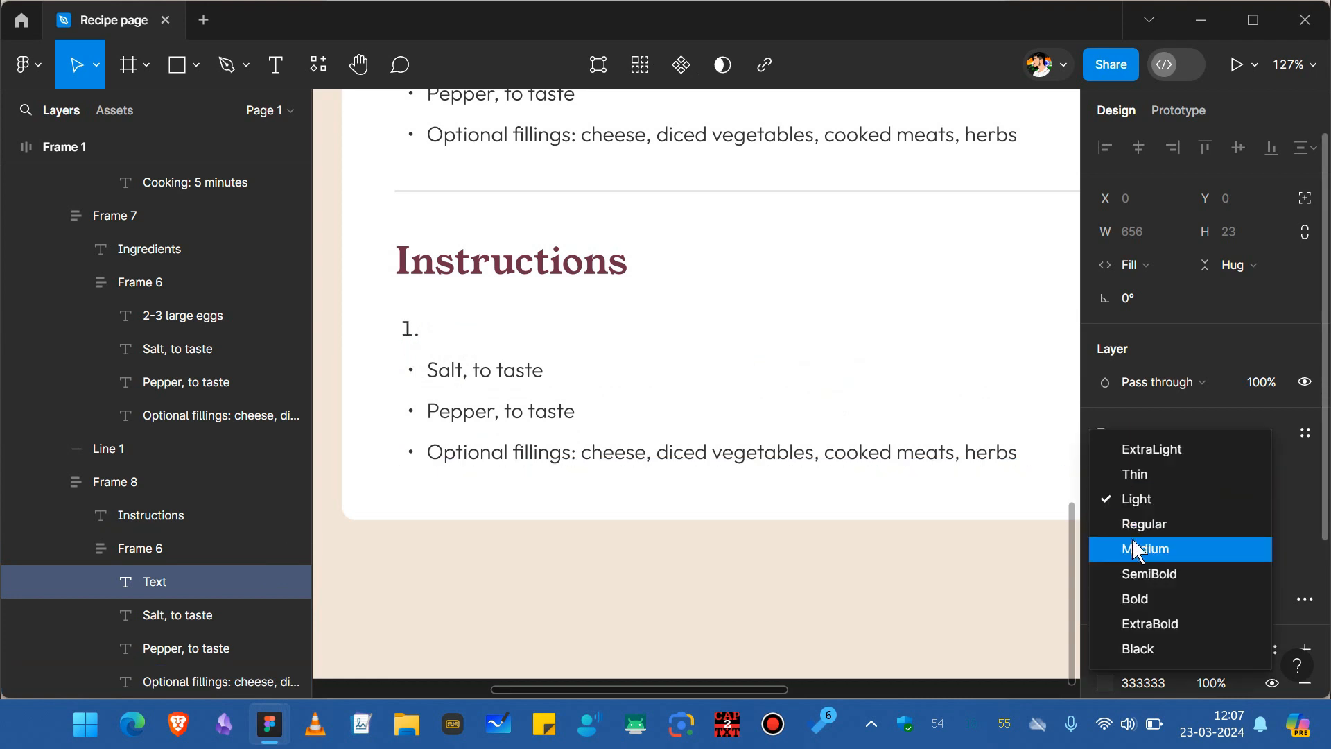
left_click(1135, 550)
left_click(516, 267)
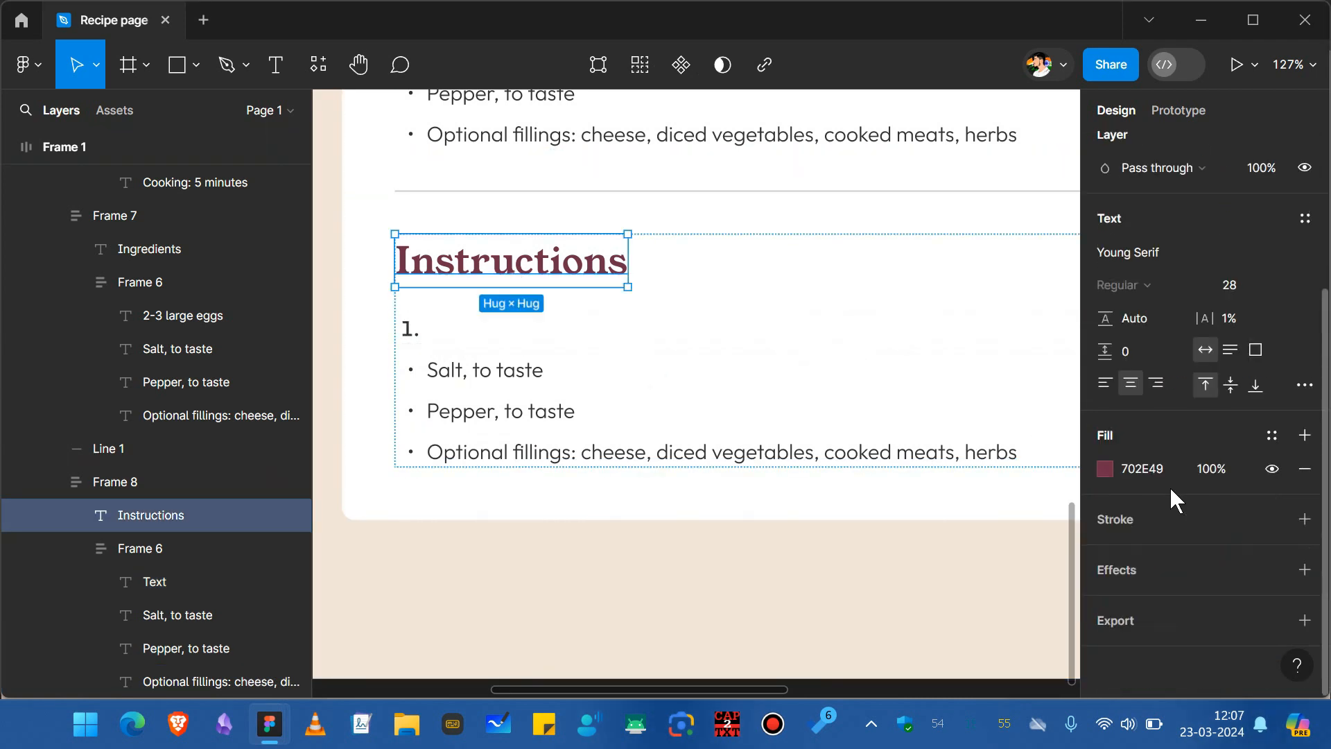
left_click(416, 338)
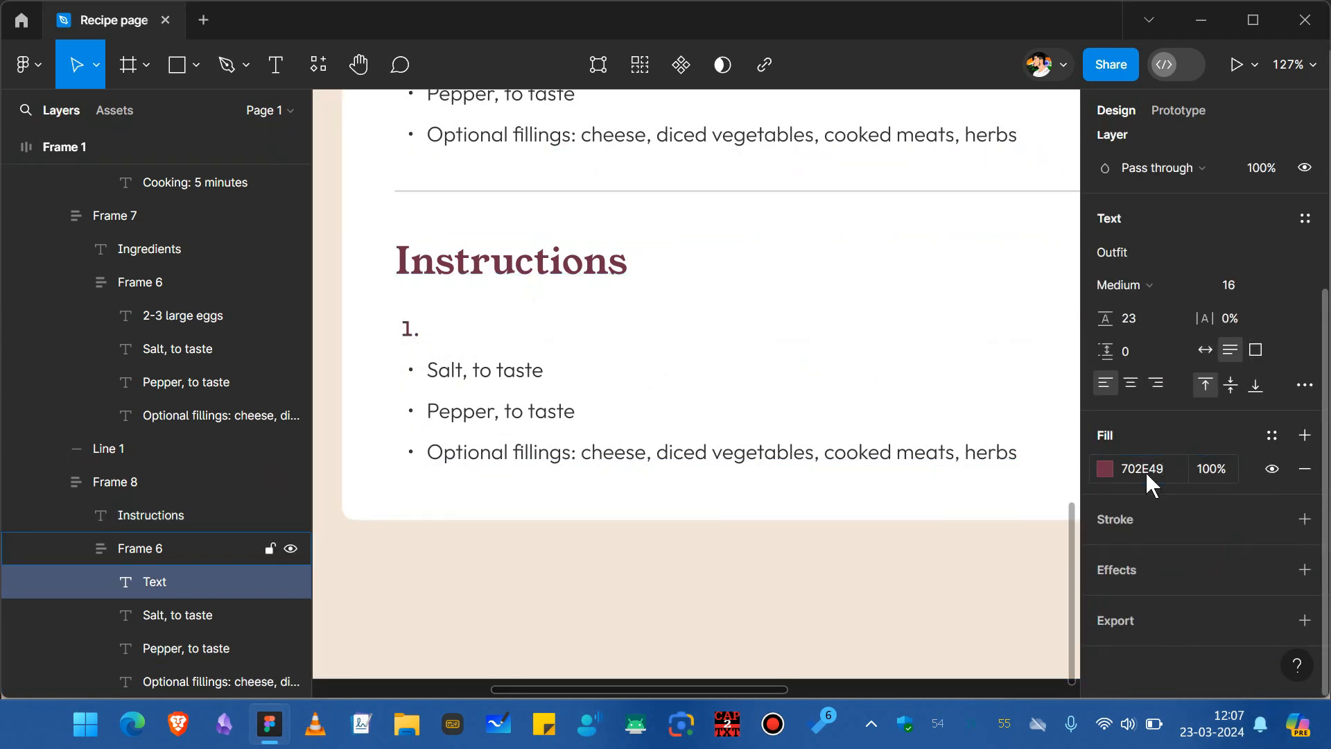
Wrap the number and the next list line in an auto-layout frame with horizontal direction.
left_click(458, 371, "shift")
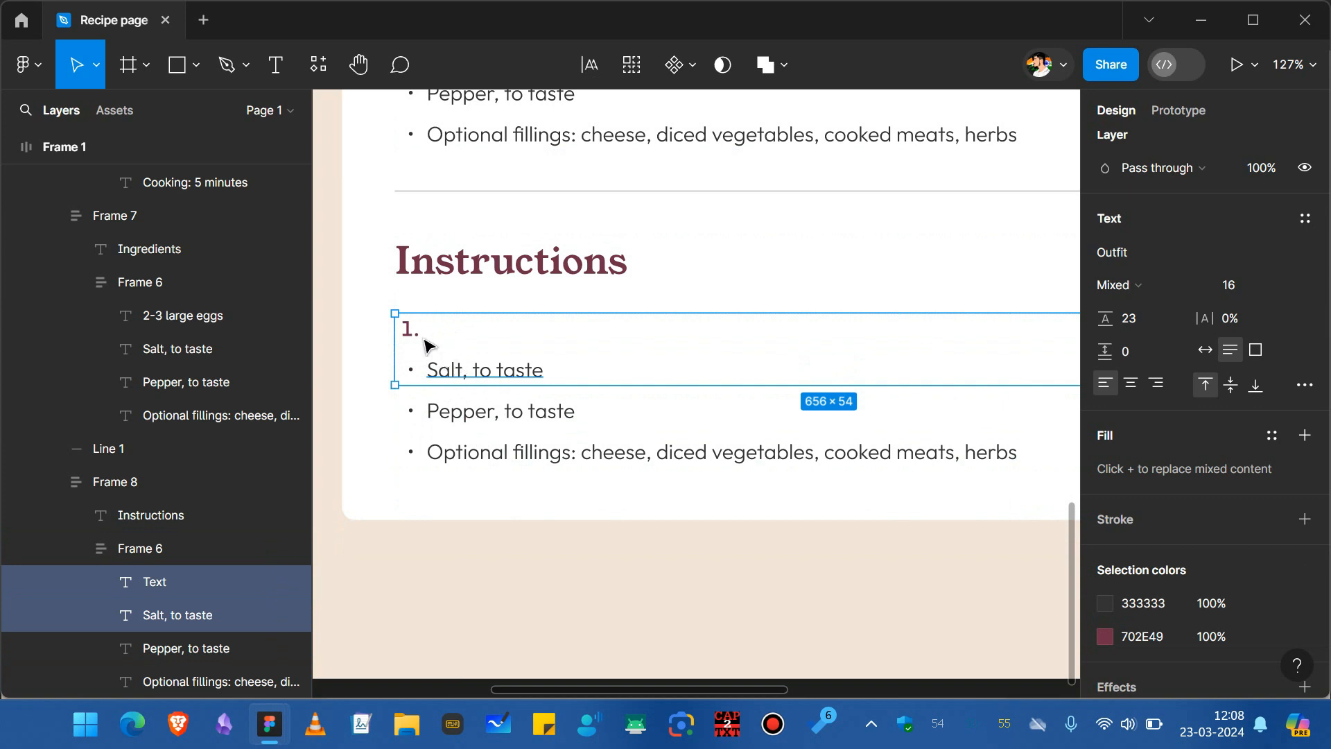
key("shift+a")
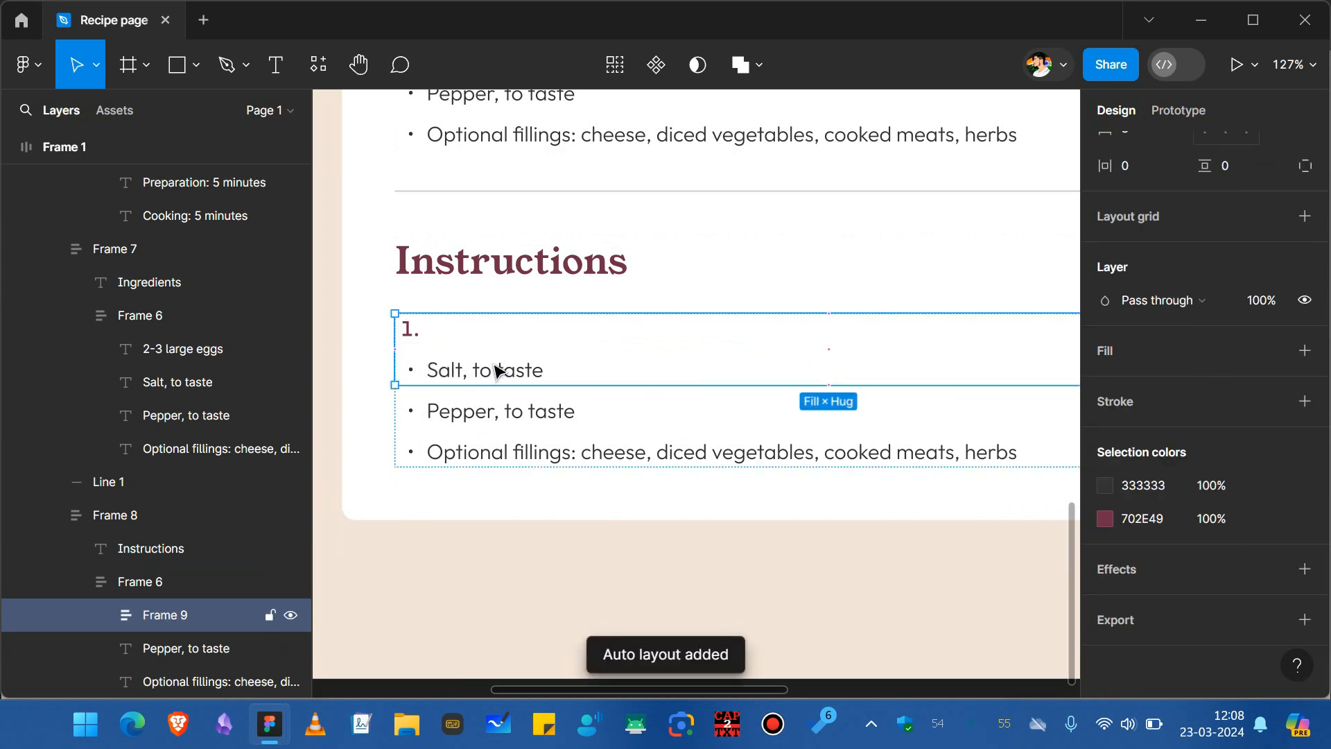
scroll(601, 378, "up", 1)
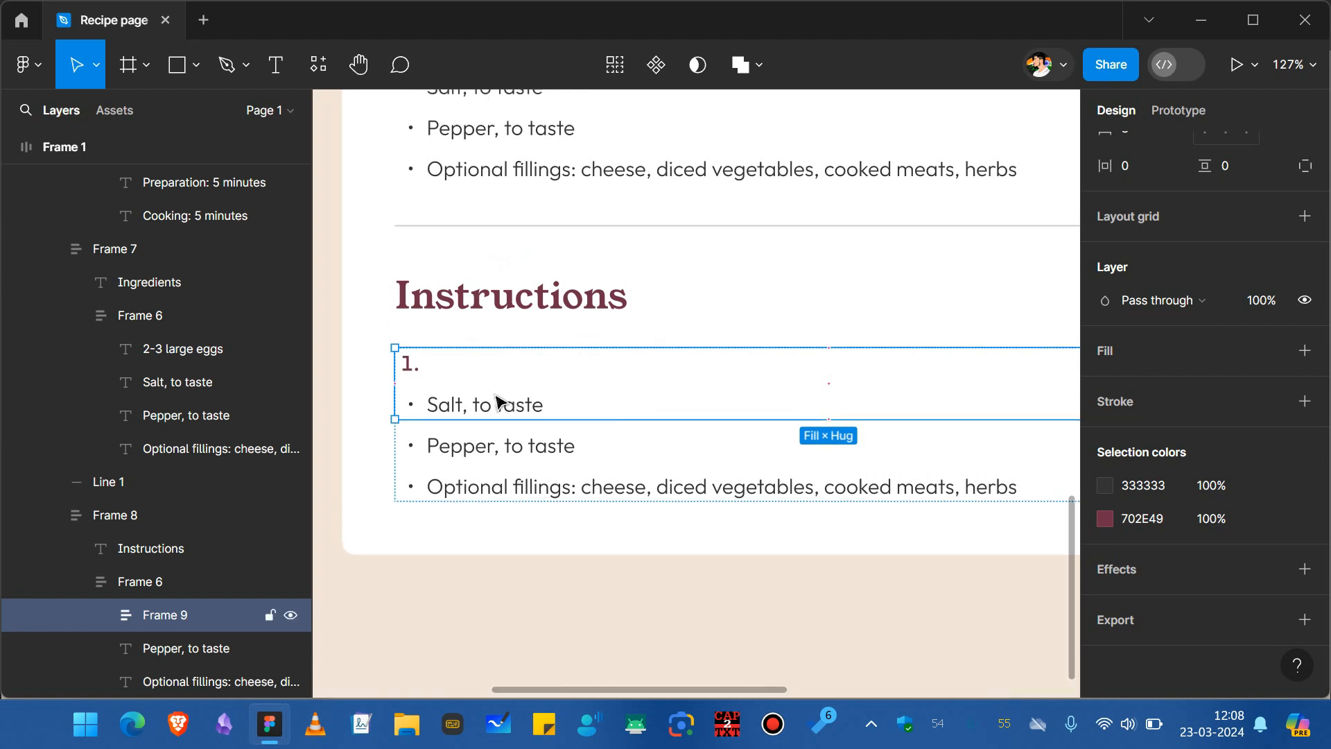
scroll(1157, 288, "up", 3)
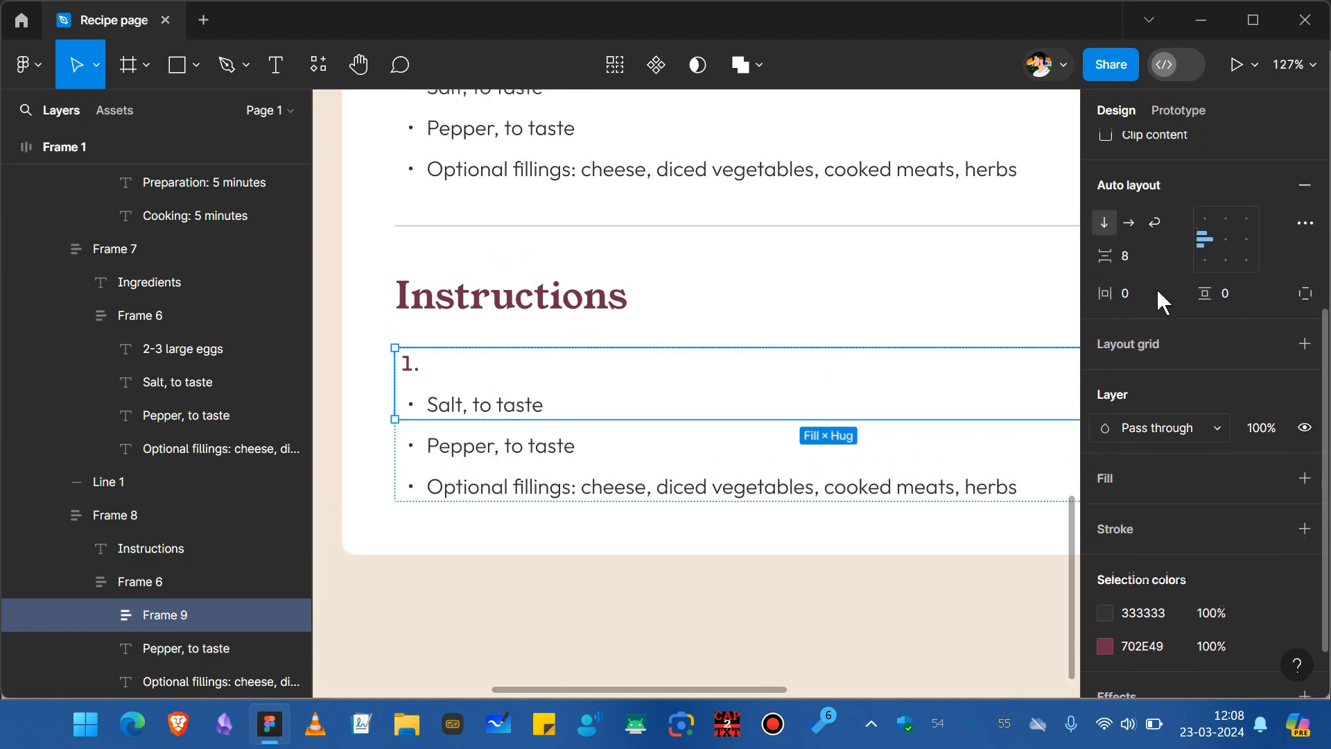
left_click(1130, 229)
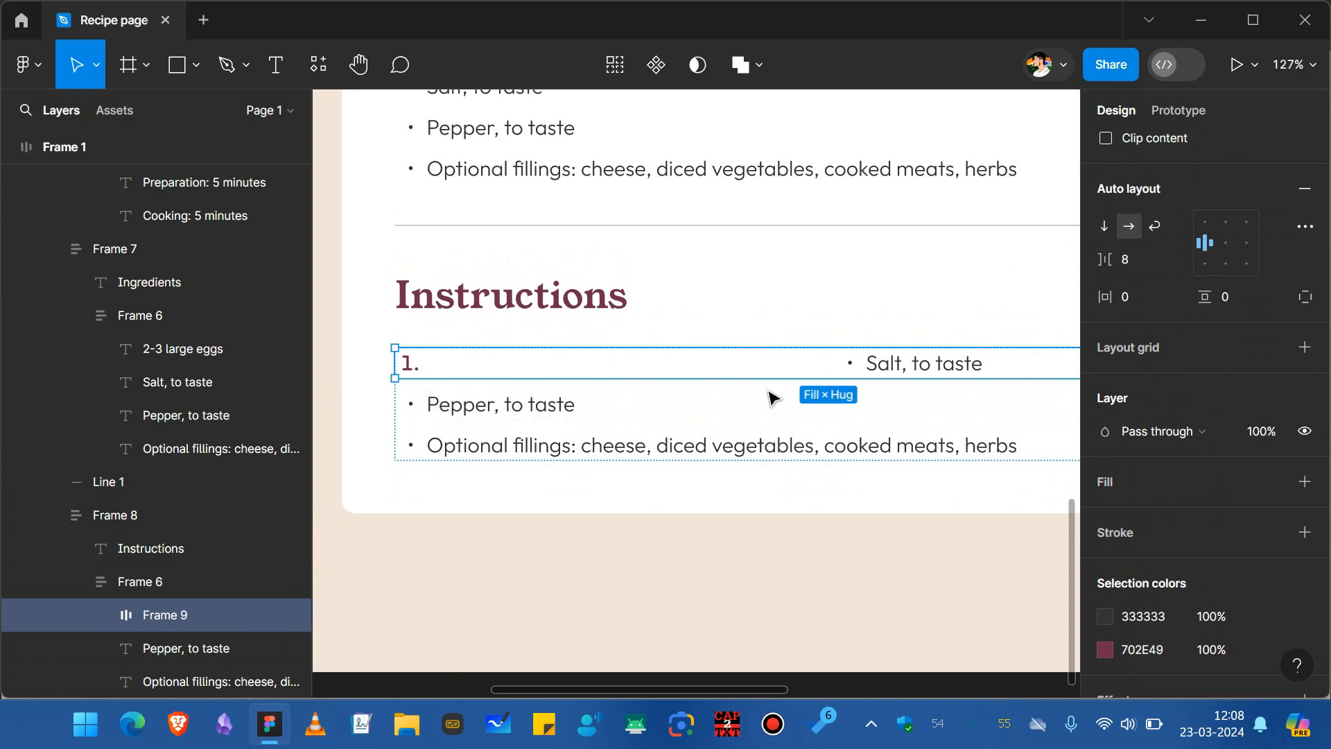
Set the number's width to Hug contents.
left_click(412, 365)
scroll(1158, 357, "up", 3)
left_click(1137, 245)
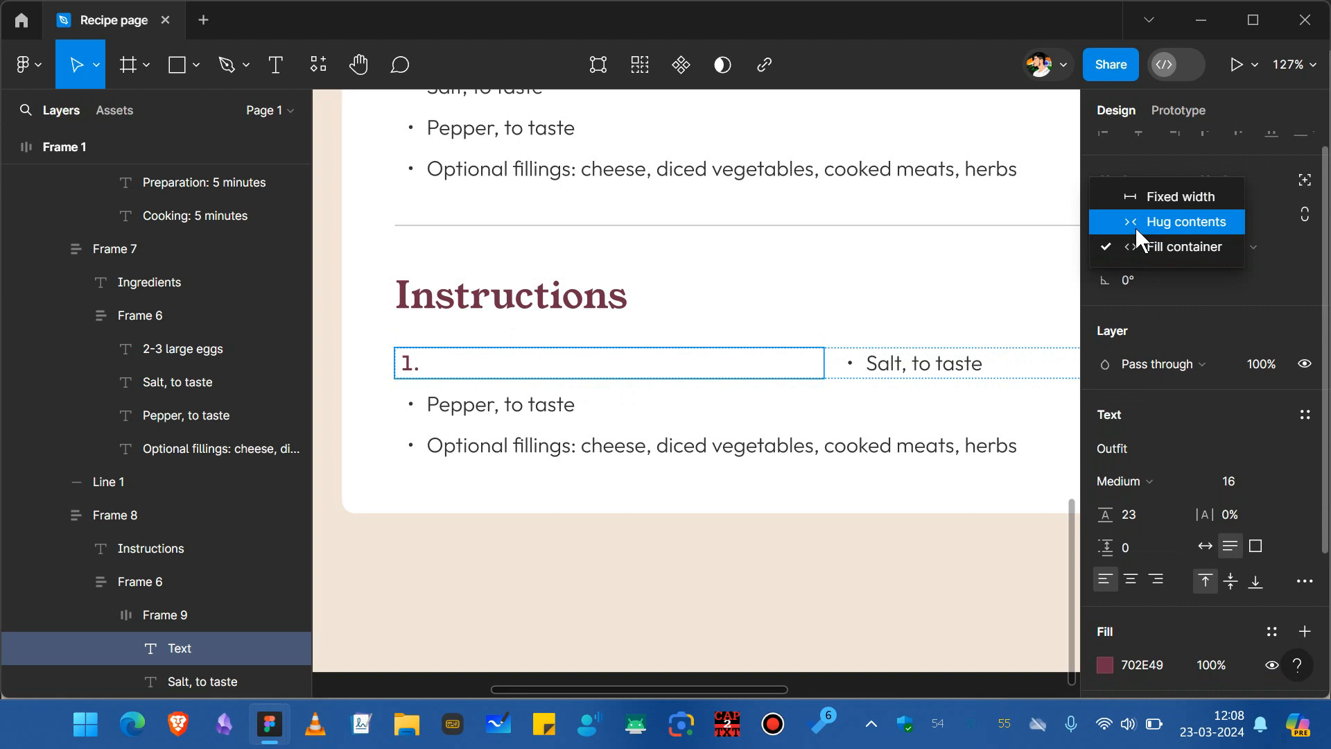
left_click(1132, 223)
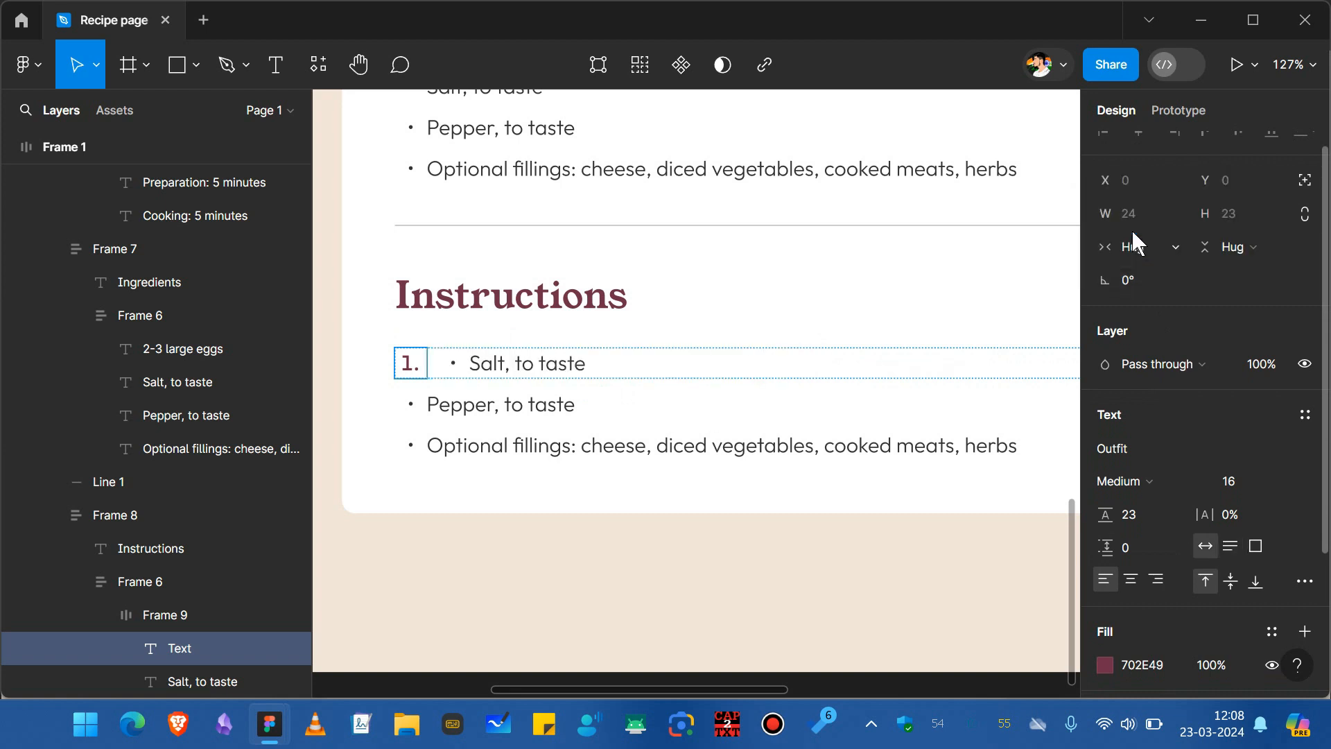
Replace the line next to the number with the pasted "Beat the eggs" instruction text.
double_click(516, 380)
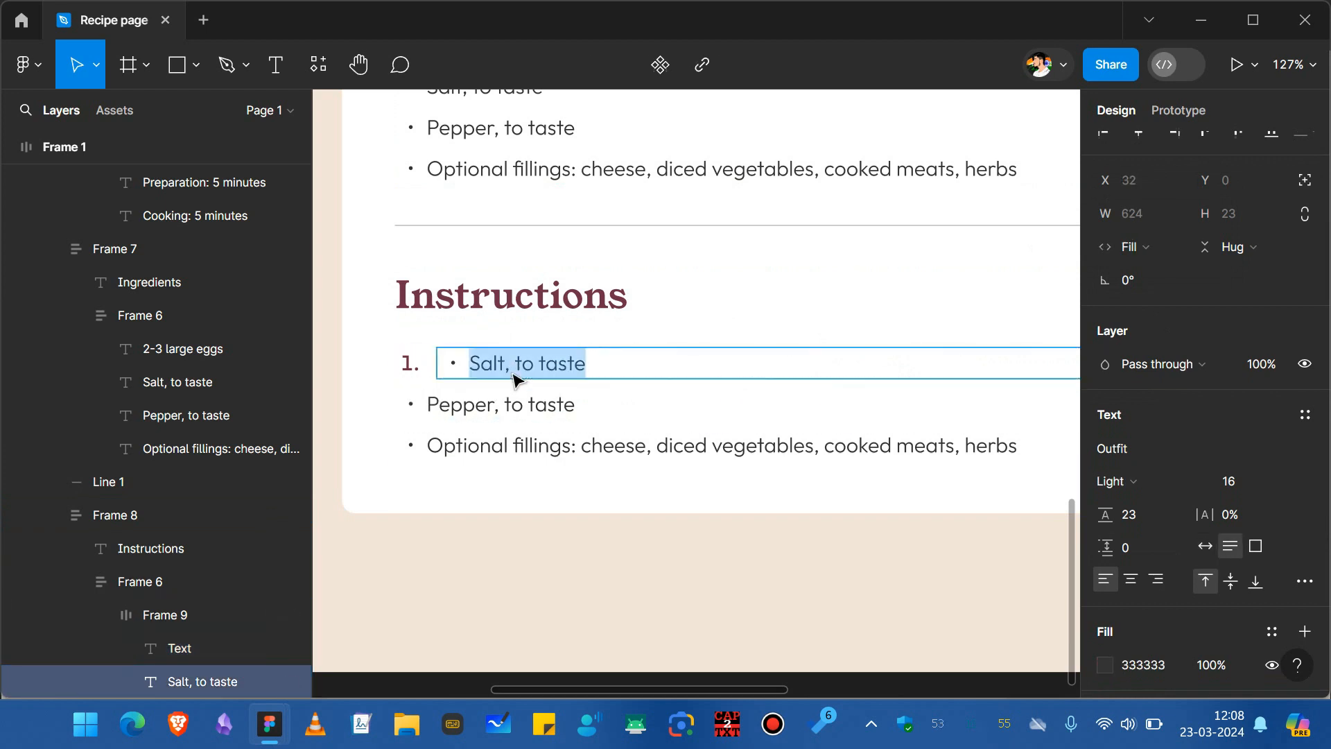
key("BackSpace")
key("ctrl+v")
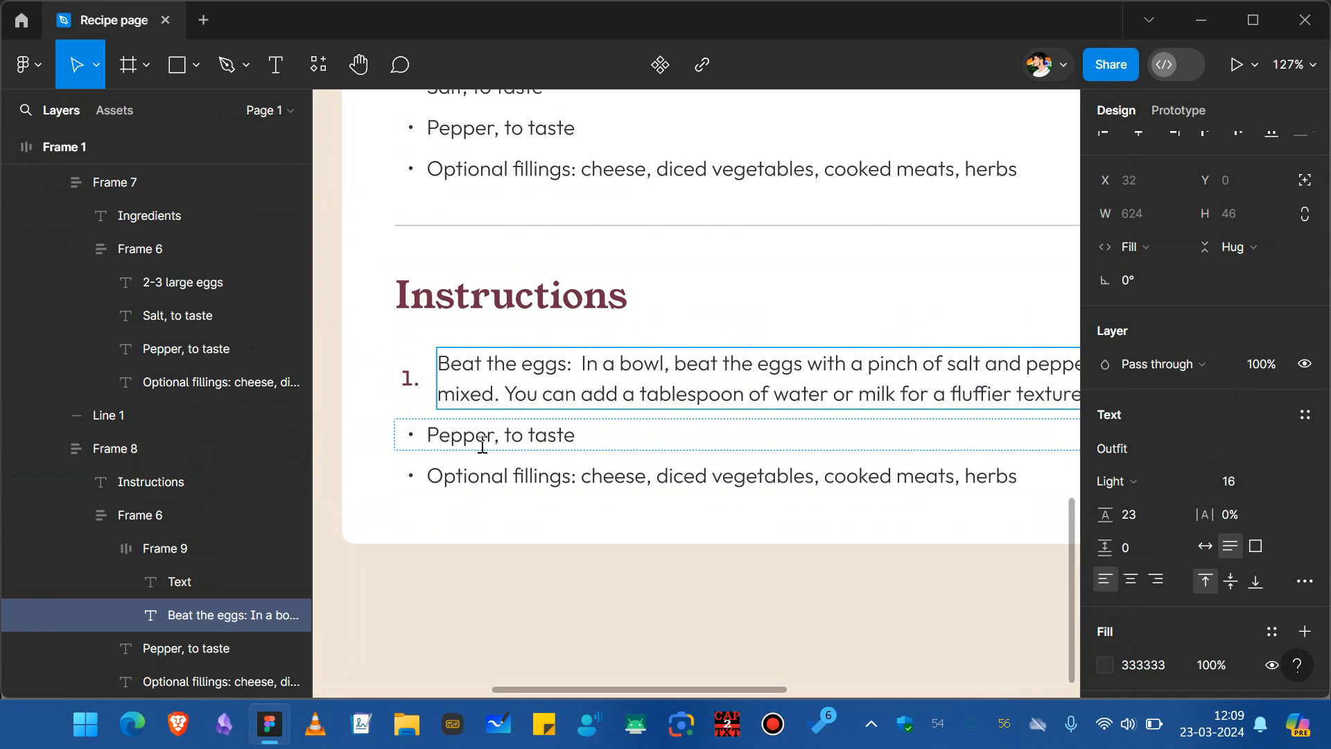
Align the contents of the numbered instruction row to the top left.
left_click(583, 444)
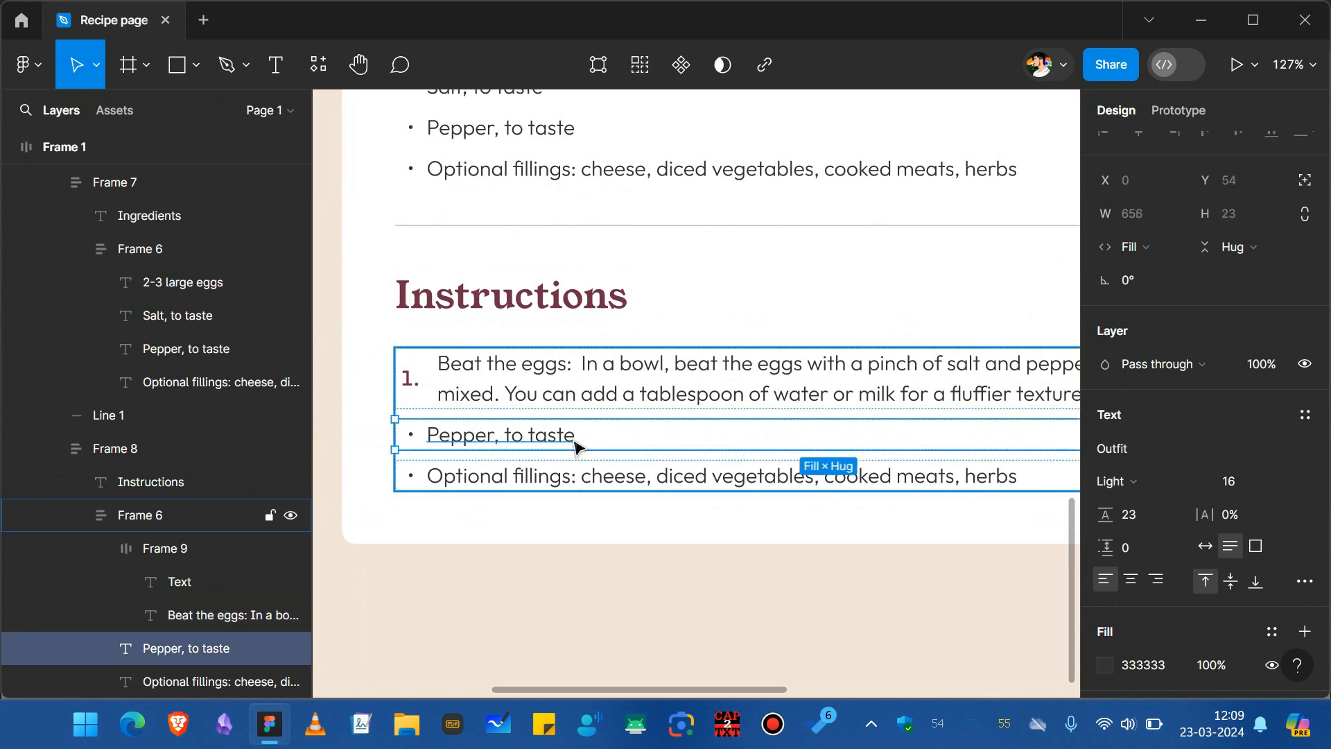
left_click(424, 392)
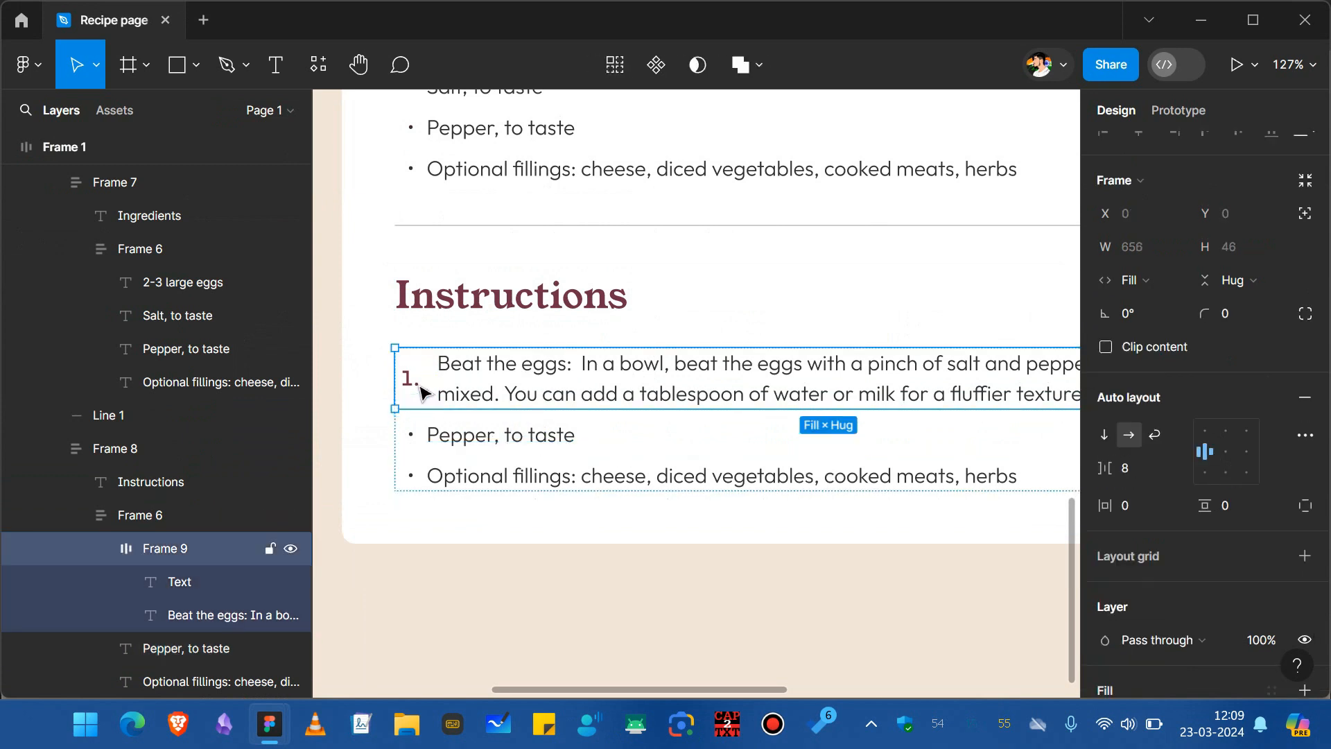
left_click(1208, 435)
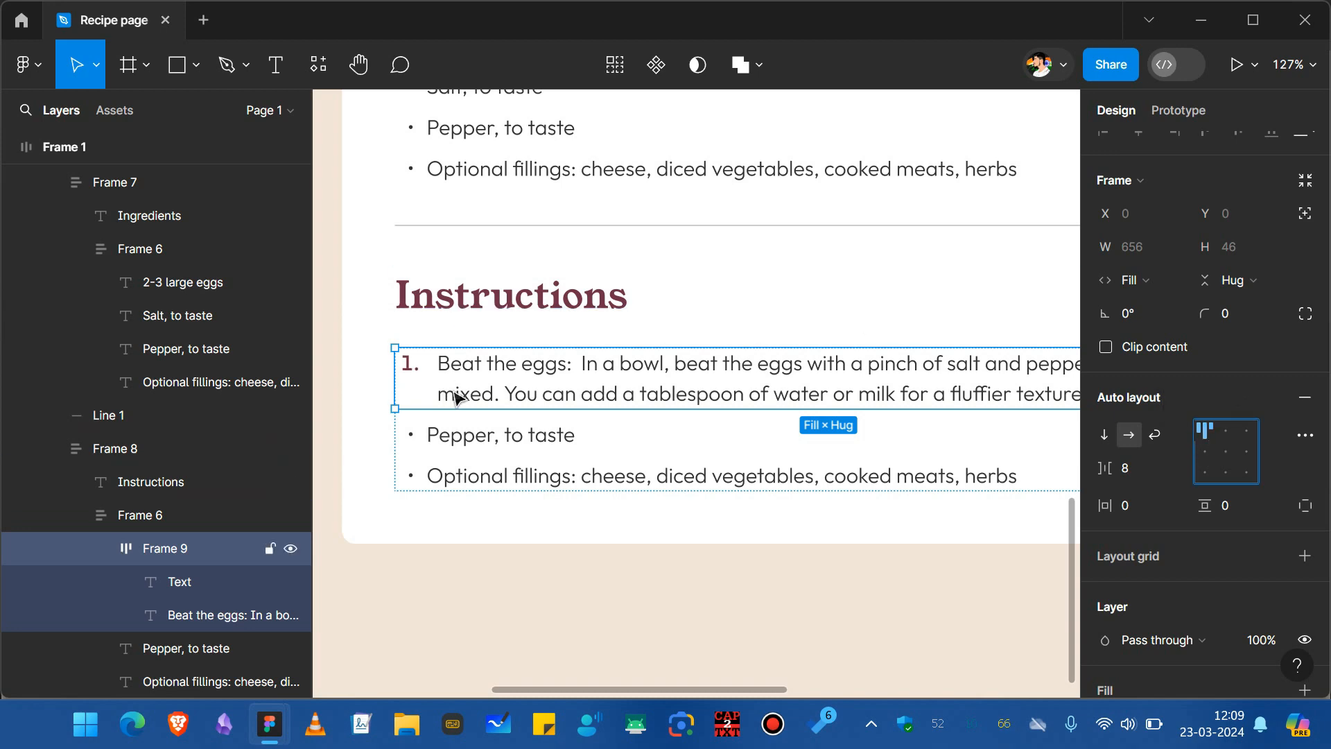
Duplicate the numbered instruction row five times.
scroll(455, 389, "down", 1)
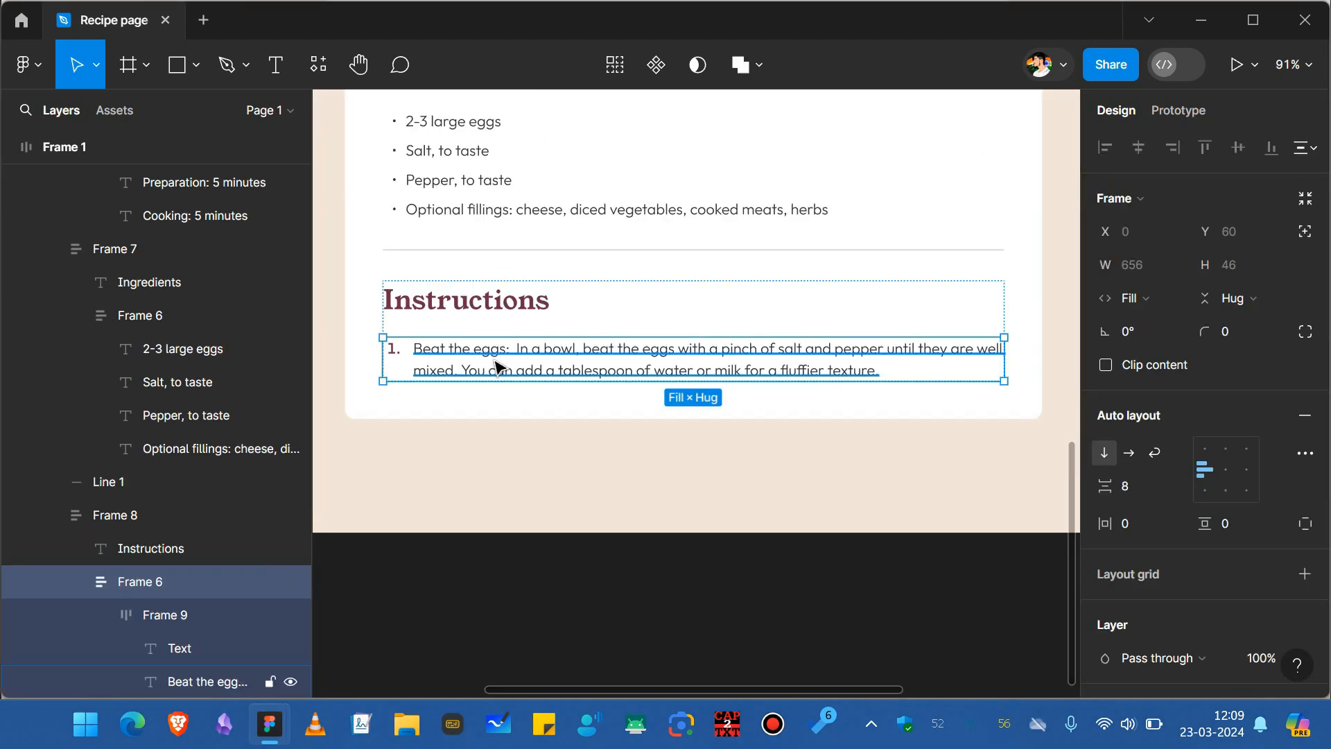
key("ctrl+d")
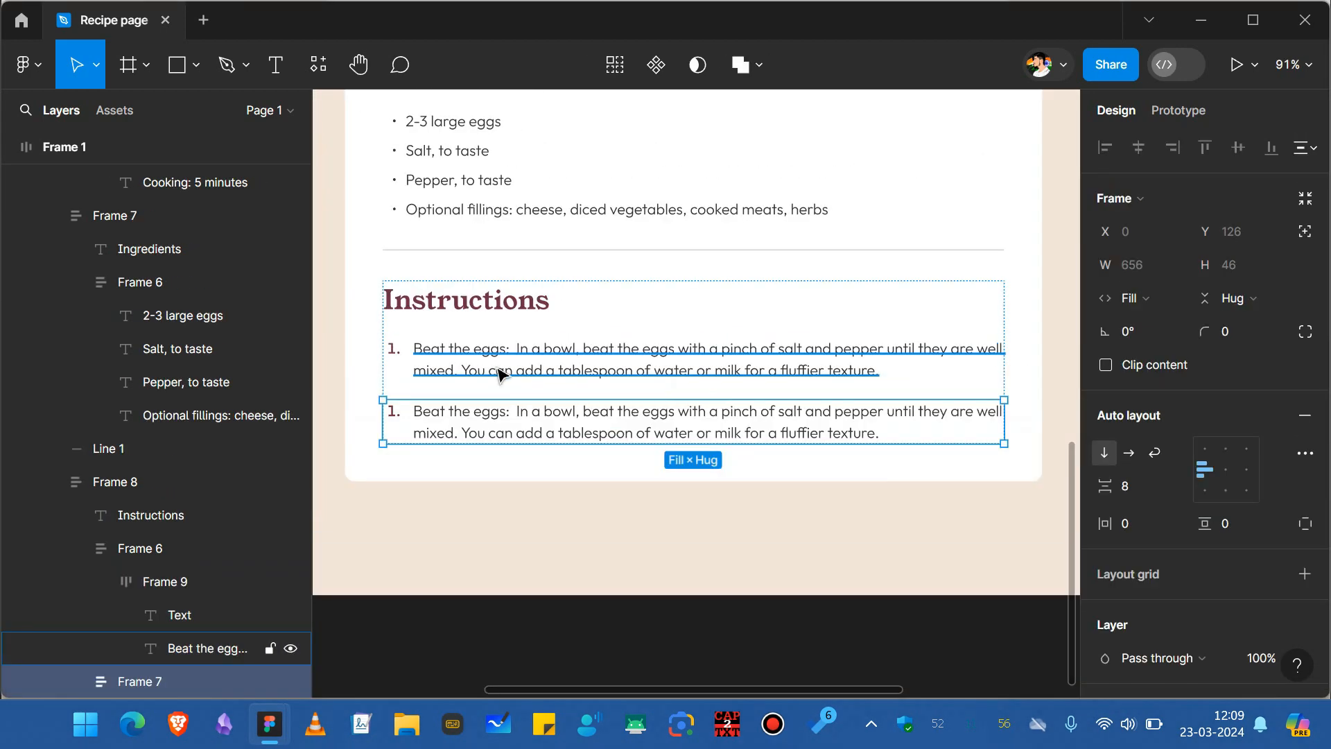
key("ctrl+d")
key("ctrl+d")
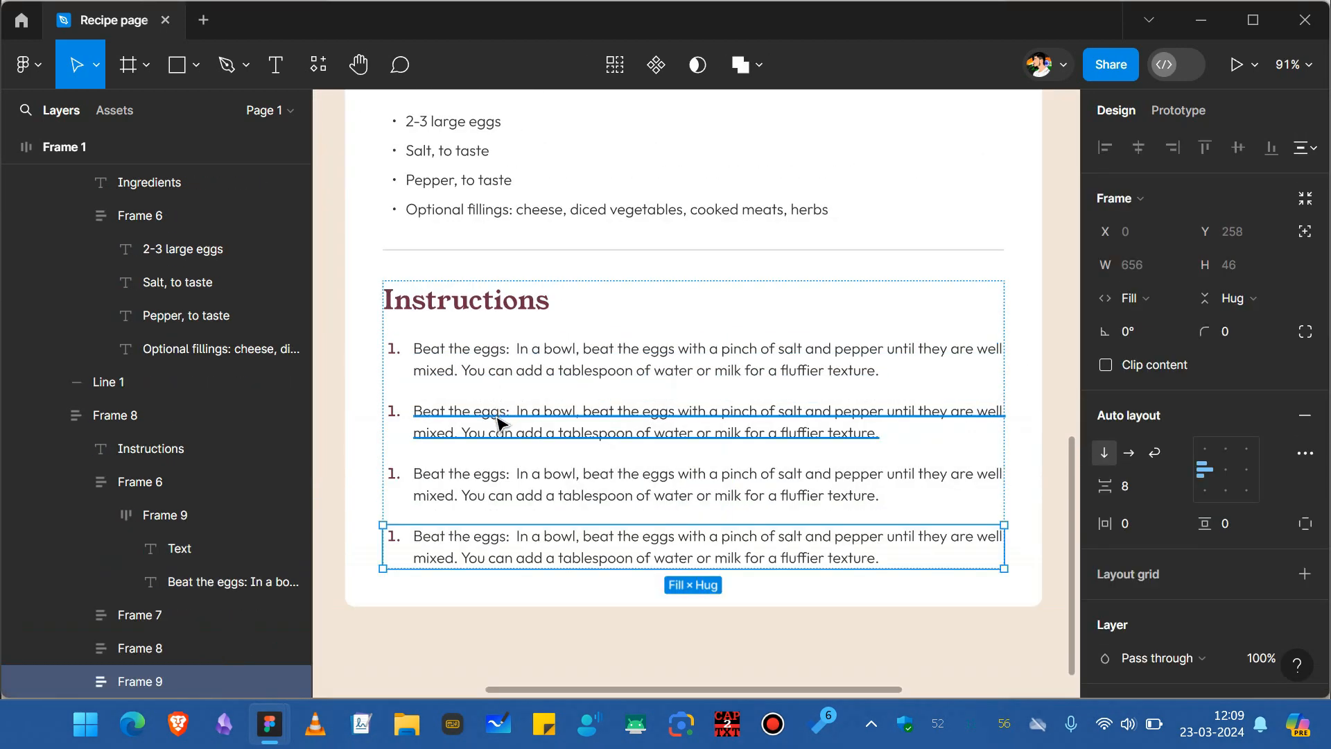
key("ctrl+d")
scroll(504, 443, "down", 1)
key("ctrl+d")
scroll(504, 444, "down", 1)
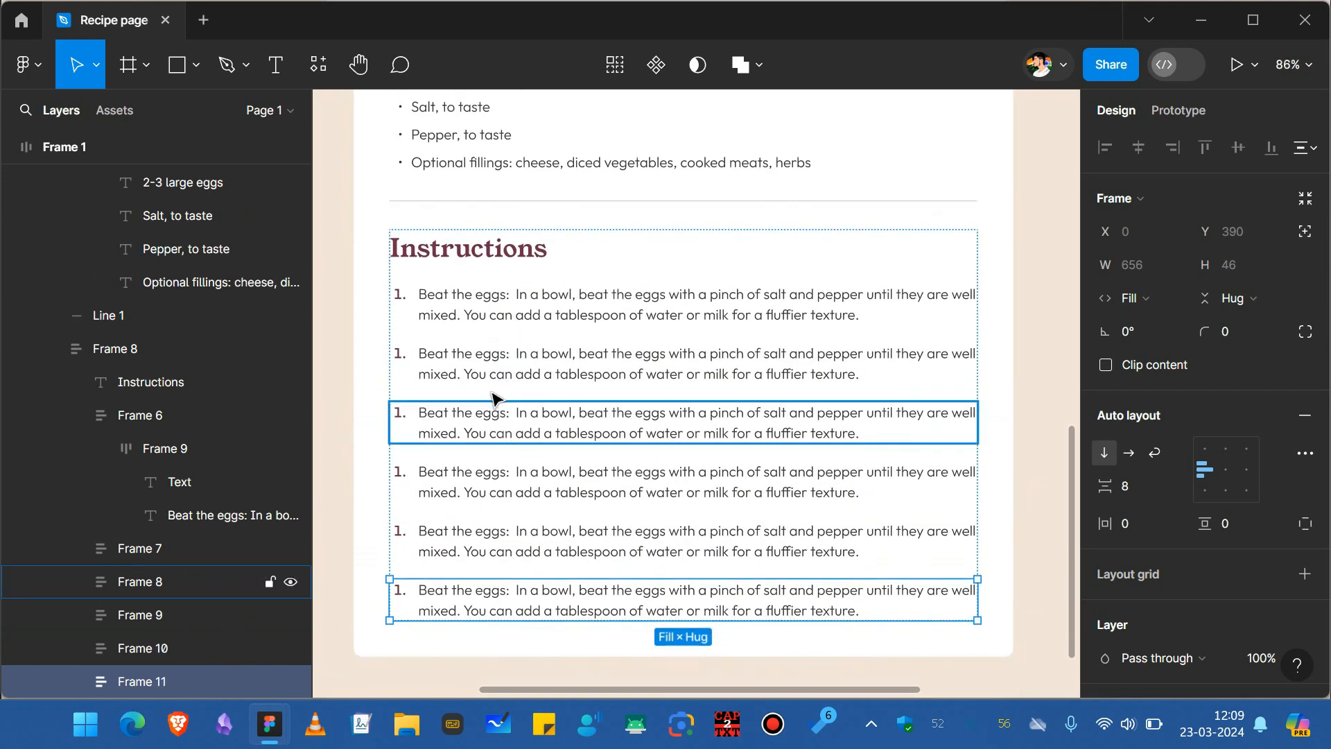
Renumber the duplicated instruction rows as 2. through 6.
left_click(423, 305)
double_click(408, 359, "ctrl")
key("BackSpace")
type("2.")
left_click(403, 416)
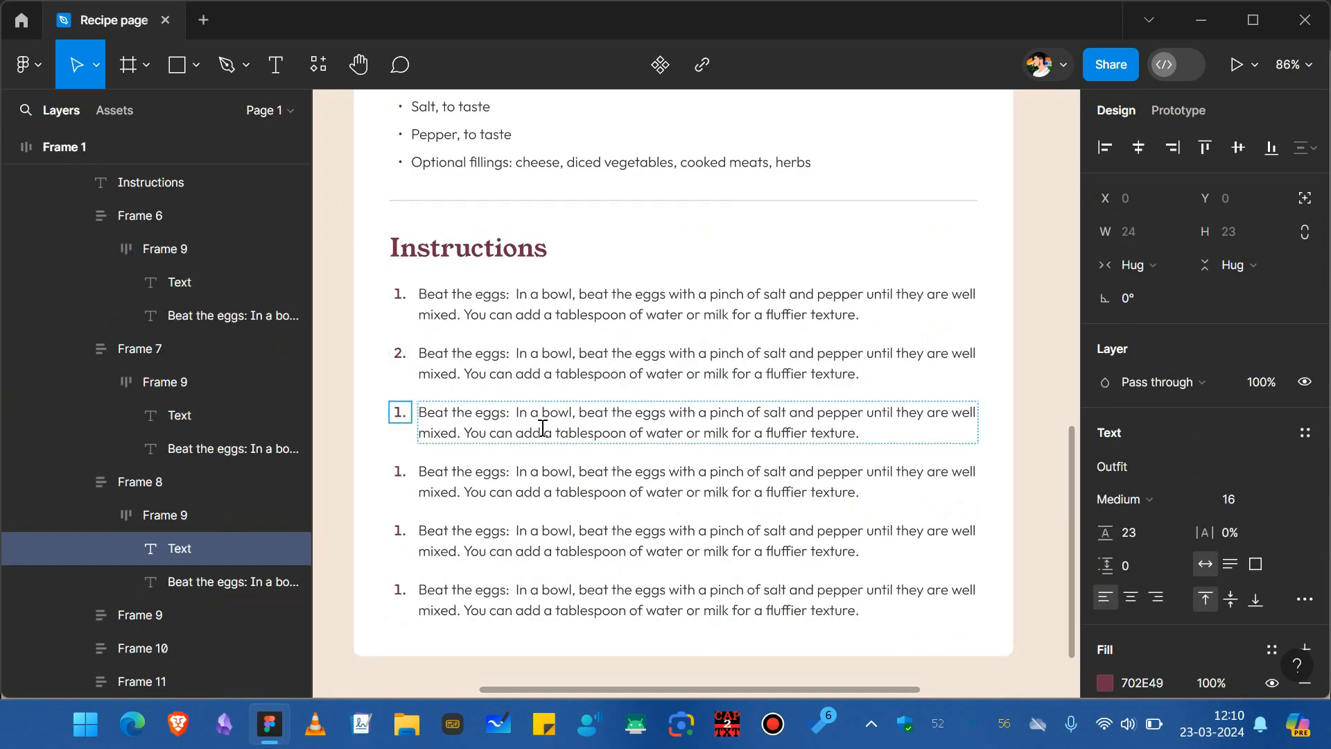
key("BackSpace")
type("3.")
left_click(403, 476)
key("BackSpace")
type("4.")
left_click(402, 530)
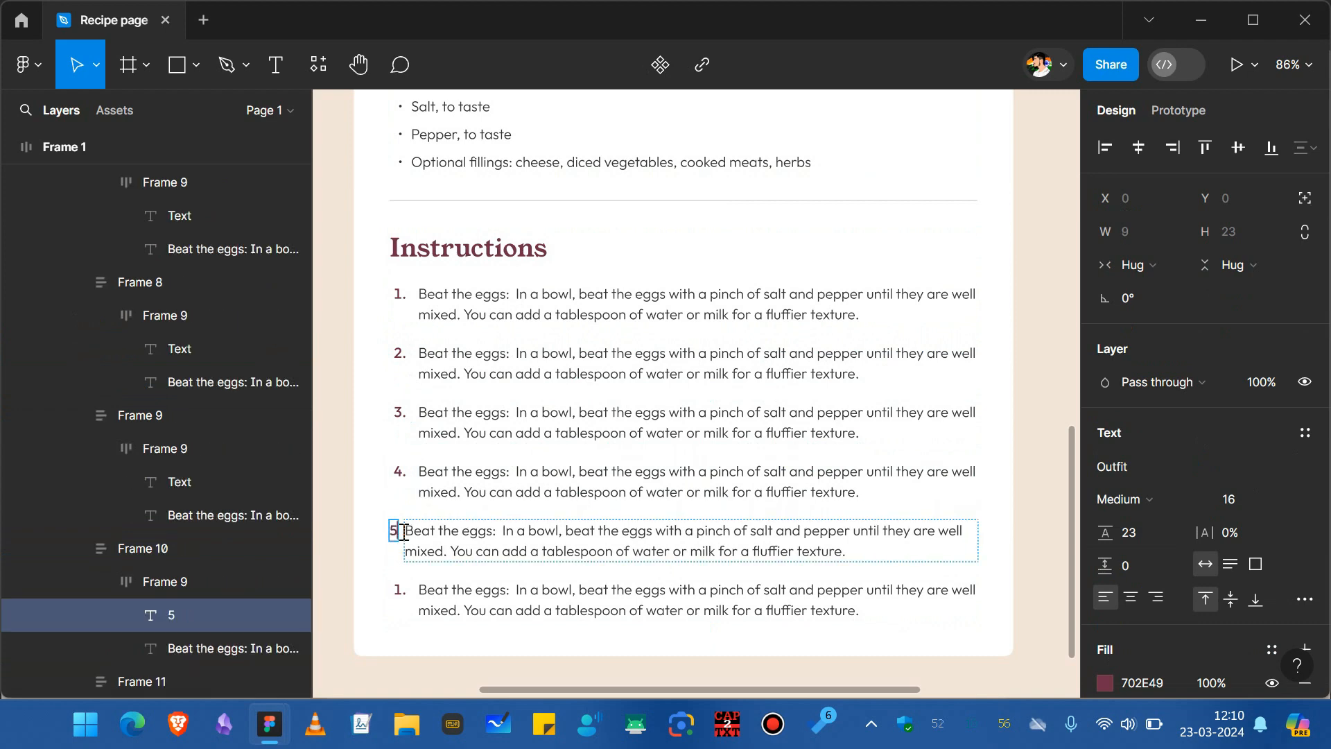
key("BackSpace")
type("5.")
left_click(406, 589)
key("BackSpace")
type("6.")
Set the "Beat the eggs" label in the first instruction to Medium weight.
left_click(472, 540)
left_click_drag(506, 296, 419, 296)
left_click(1125, 499)
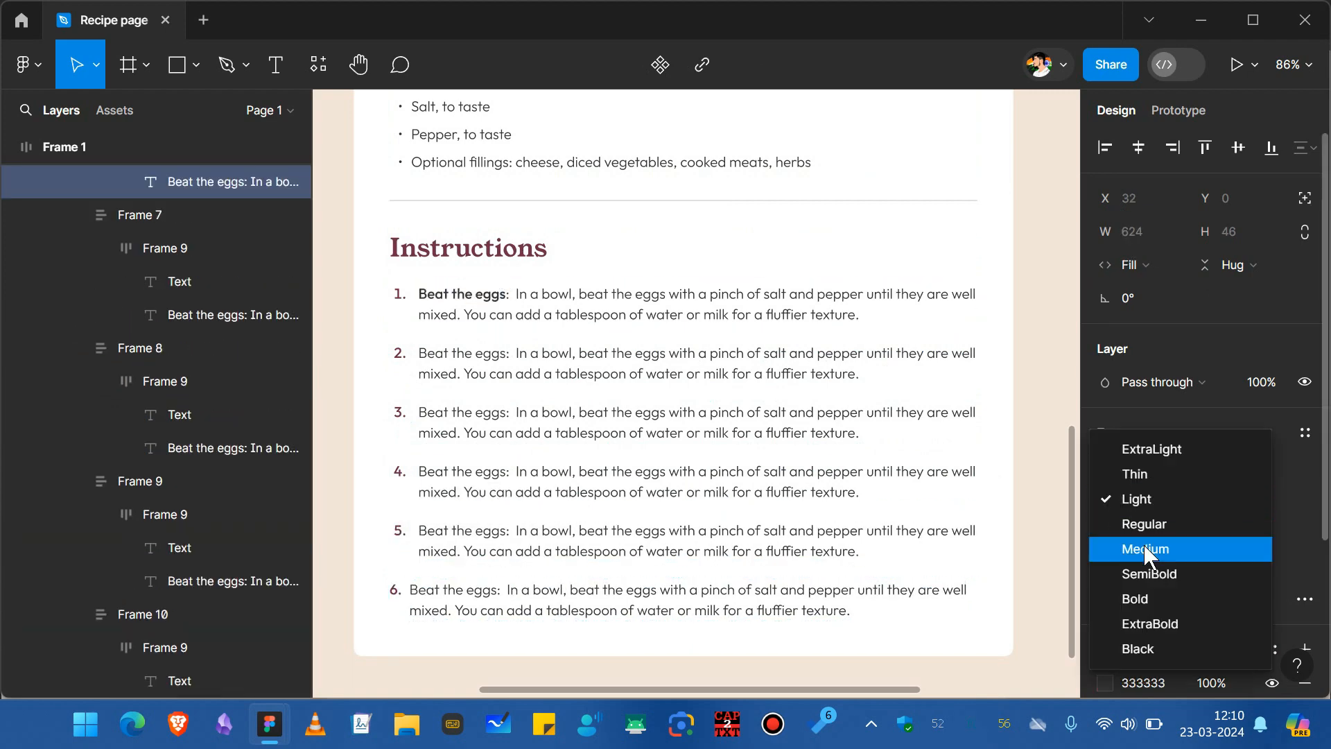
left_click(1147, 553)
Copy the first instruction's formatted text and paste it into the other instruction rows.
key("ctrl+a")
key("ctrl+c")
left_click(649, 360)
left_click(591, 474)
key("ctrl+a")
key("ctrl+v")
left_click(587, 535)
key("ctrl+a")
key("ctrl+v")
left_click(583, 594)
key("ctrl+a")
key("ctrl+v")
left_click(506, 354)
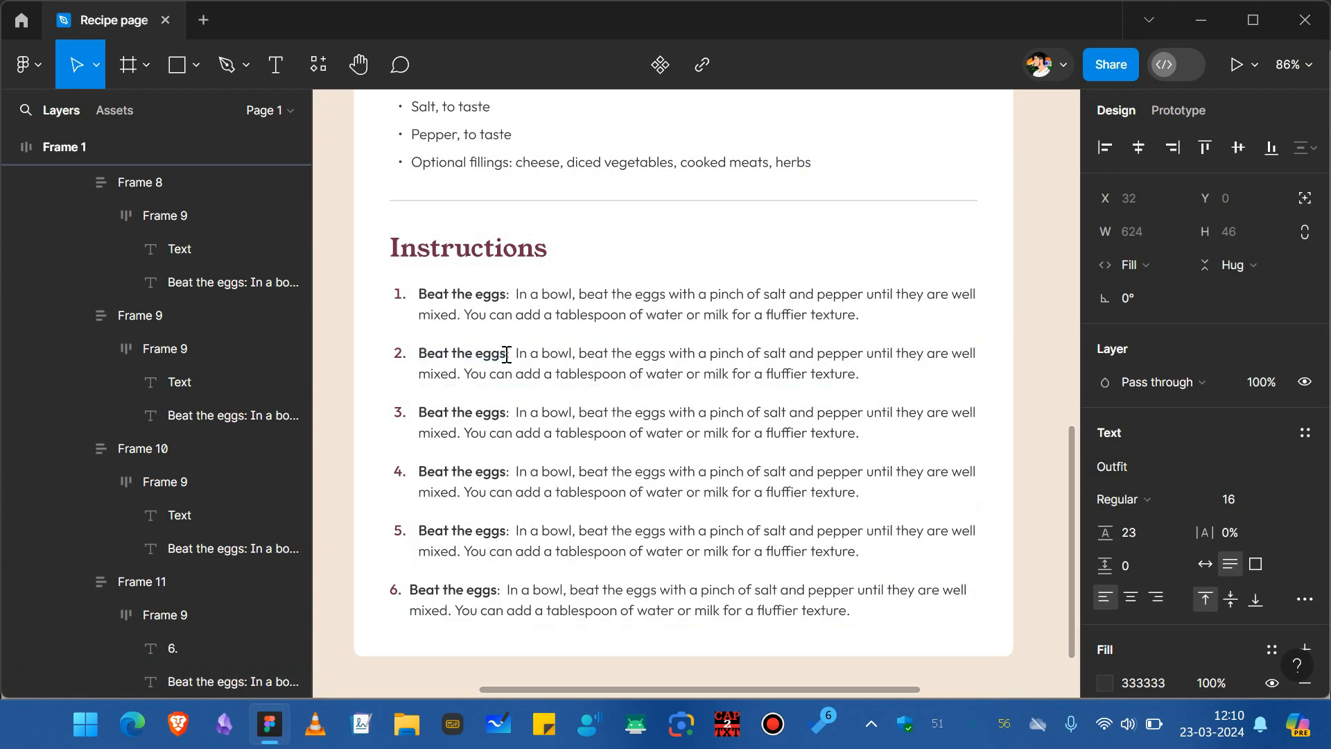
Rename the second instruction's bold label to "Heat the pan".
type("Heat the pan")
left_click_drag(506, 355, 418, 355)
type("Heat the pan")
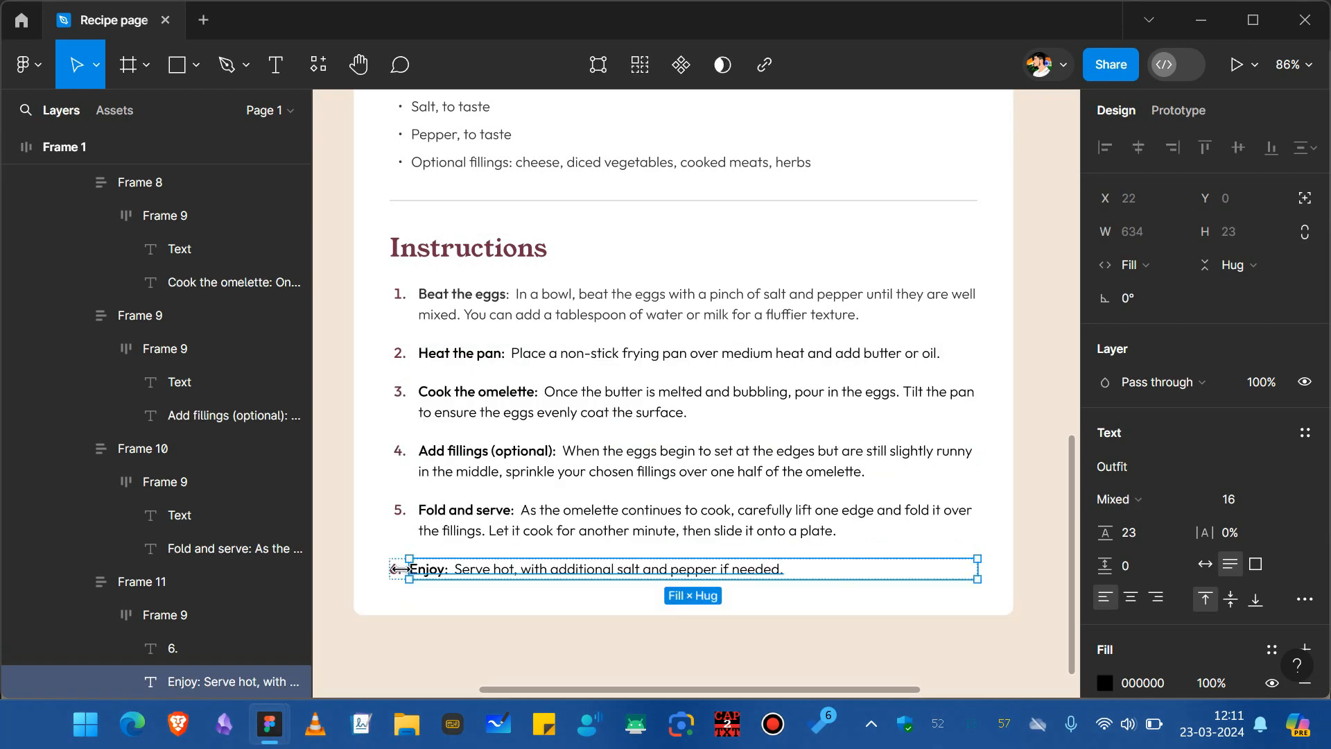
Align the sixth instruction's number with the numbers of the rows above it.
left_click(397, 571)
double_click(397, 570)
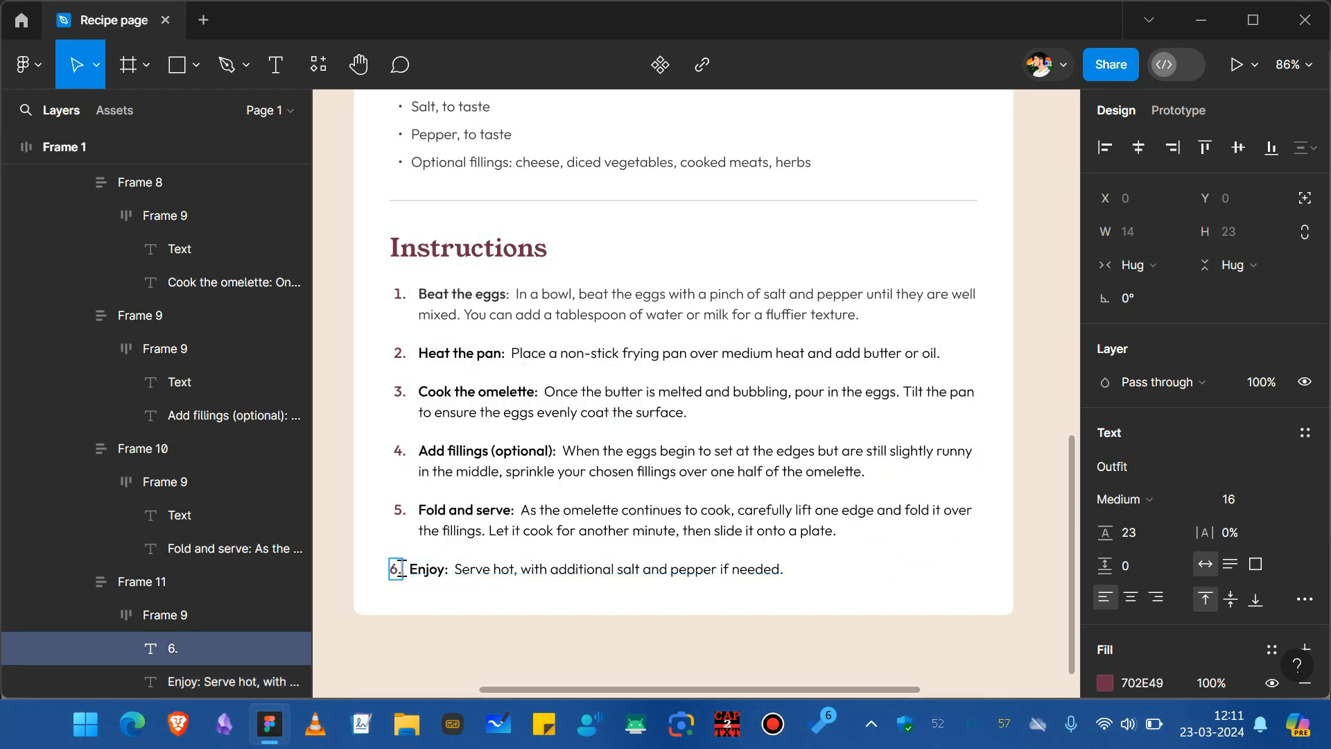
key("Escape")
left_click(536, 595)
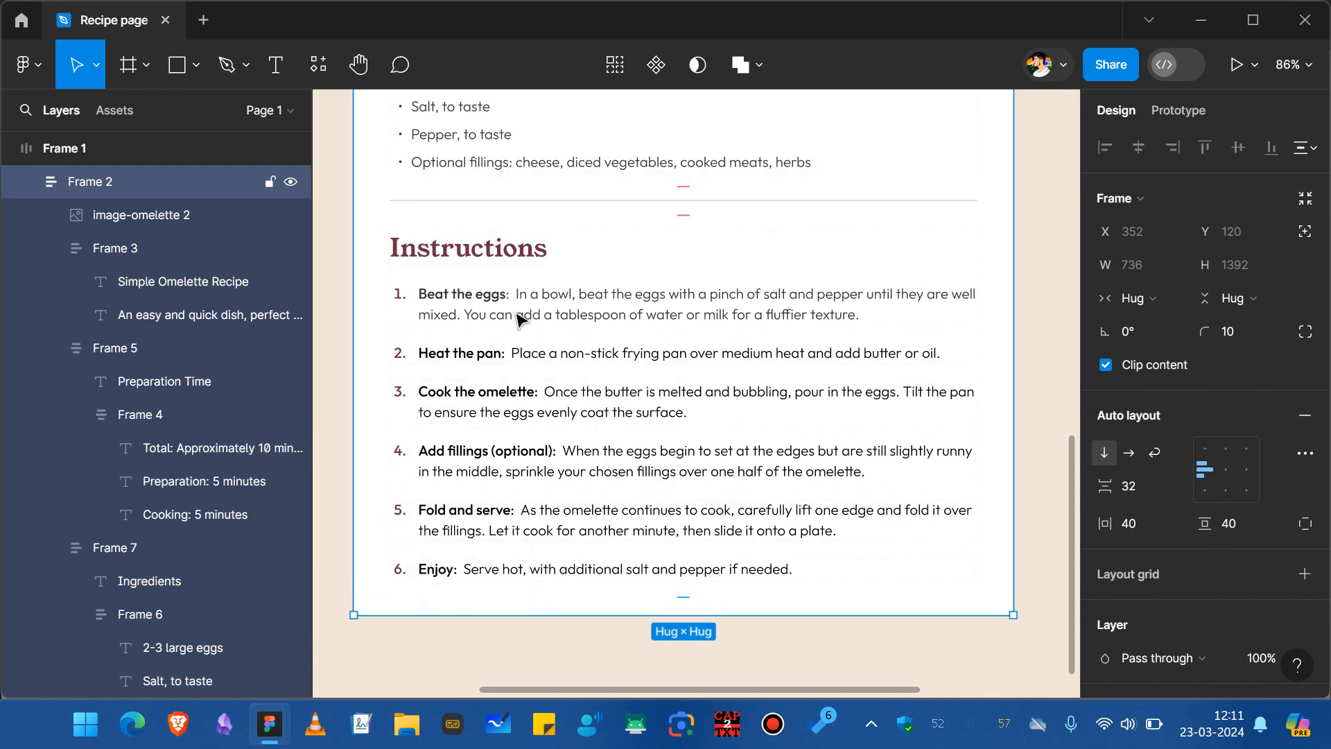
Select all six instruction rows and wrap them in a vertical auto-layout frame.
double_click(516, 320)
double_click(515, 321)
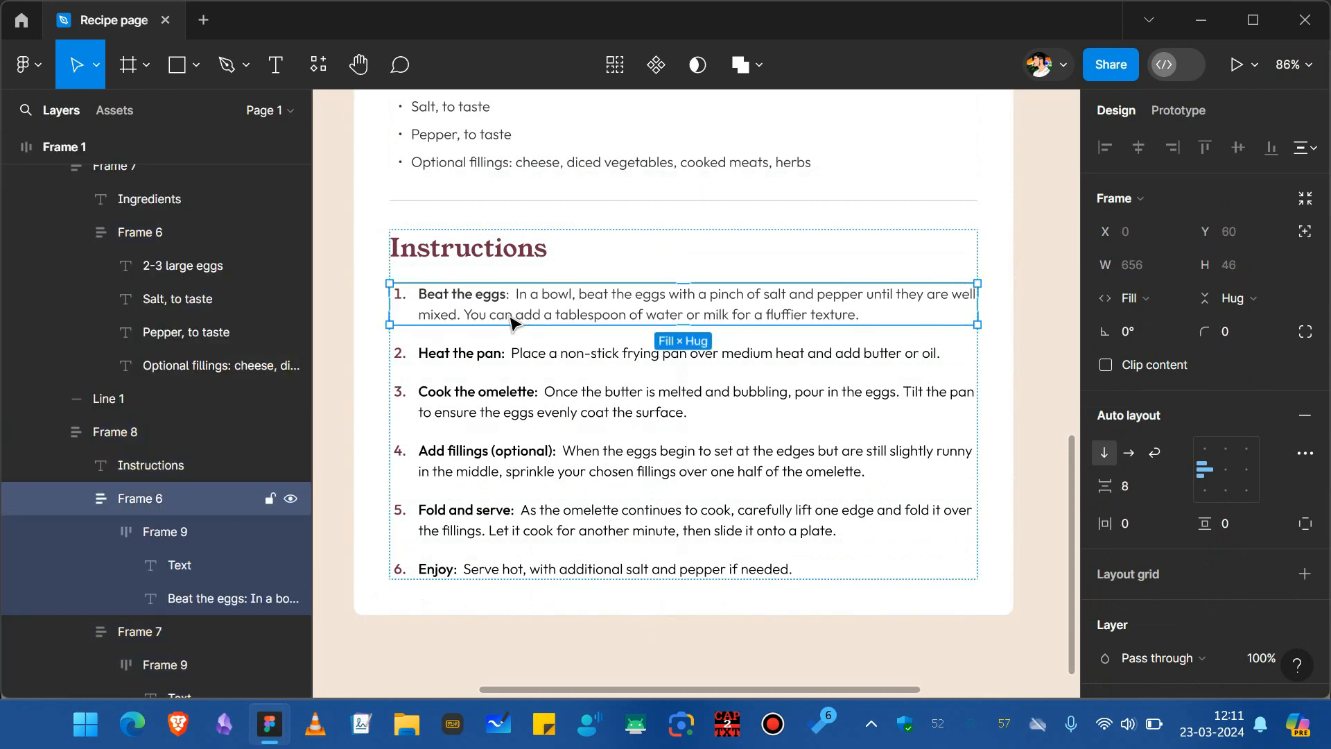
left_click(479, 360, "shift")
left_click(466, 402, "shift")
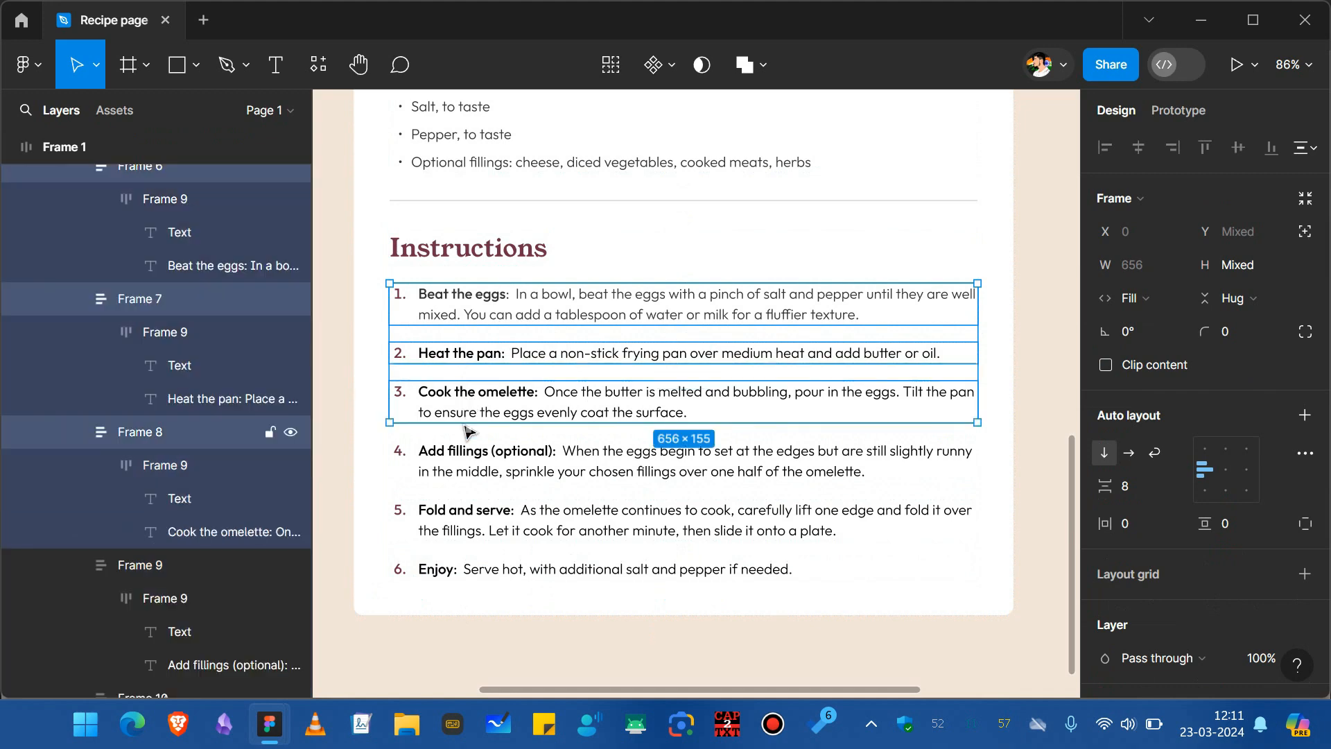
left_click(471, 464, "shift")
left_click(477, 529, "shift")
left_click(473, 570, "shift")
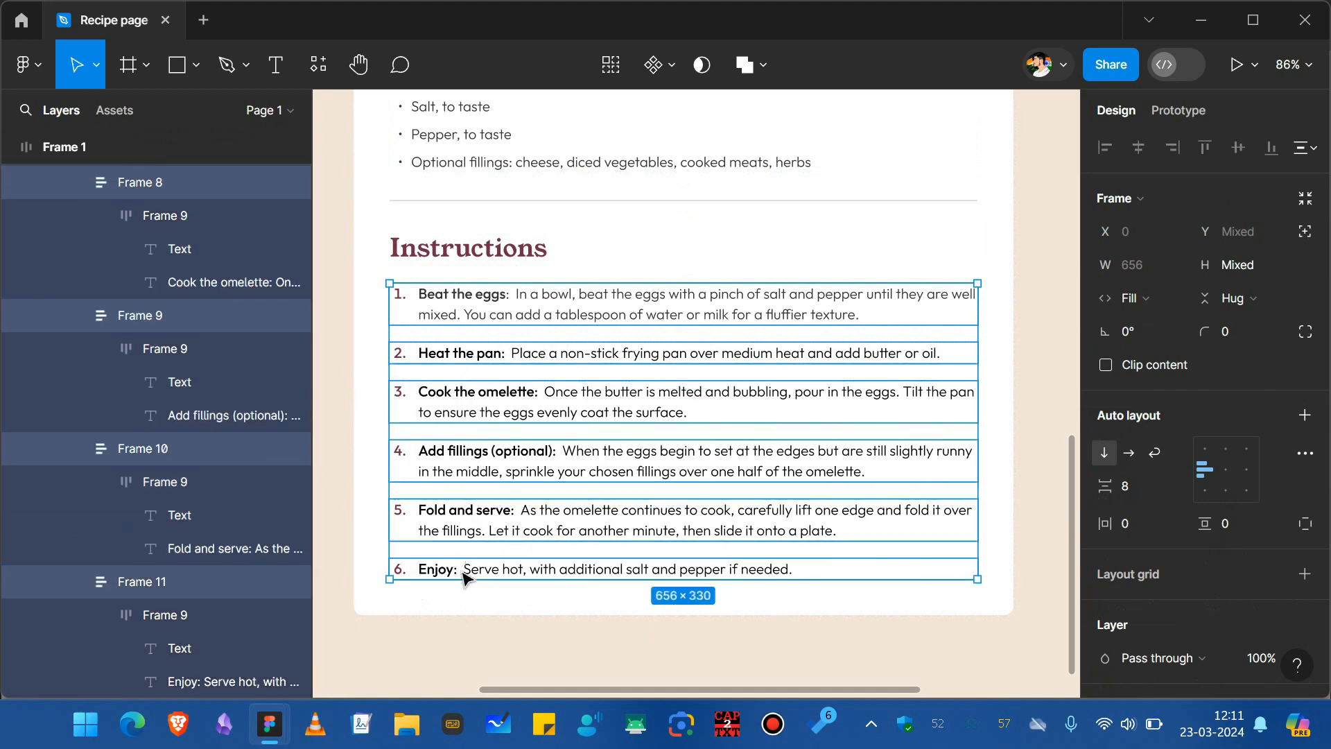
key("shift+a")
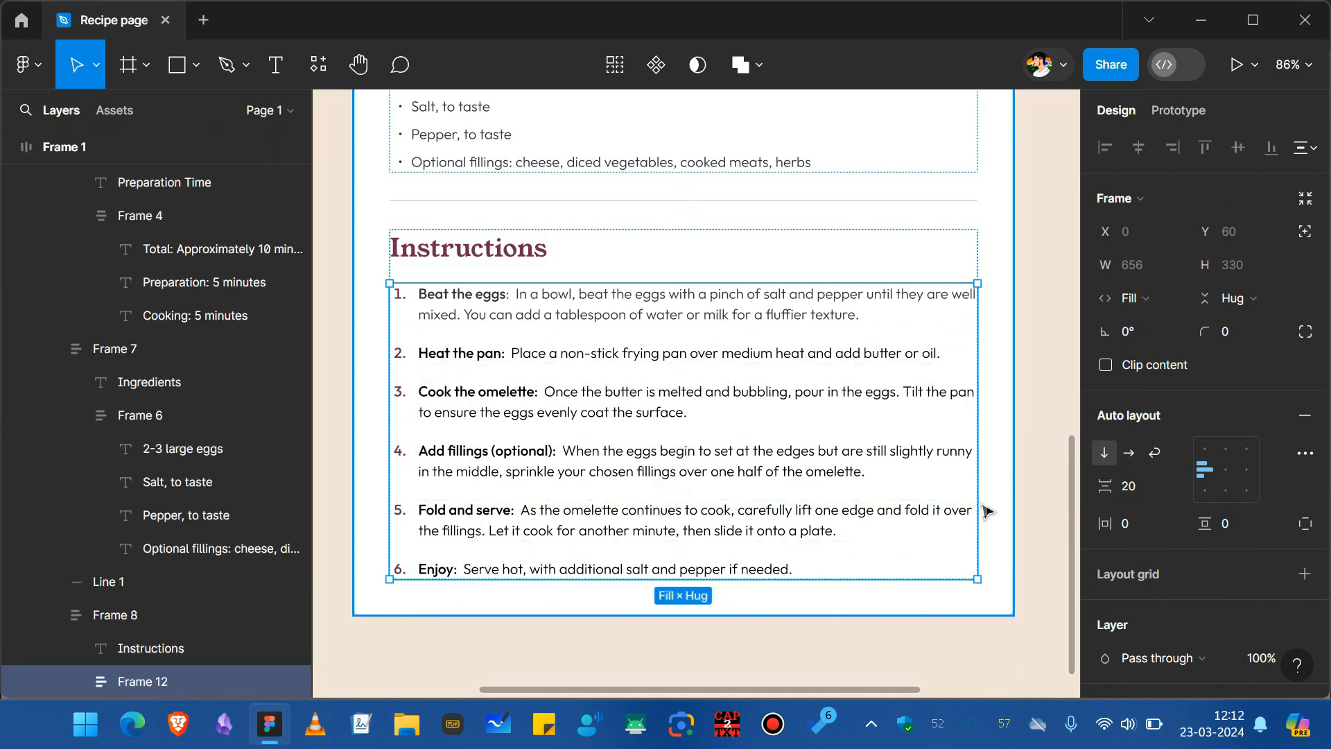
Set the spacing between the instruction rows to 10.
left_click(1140, 489)
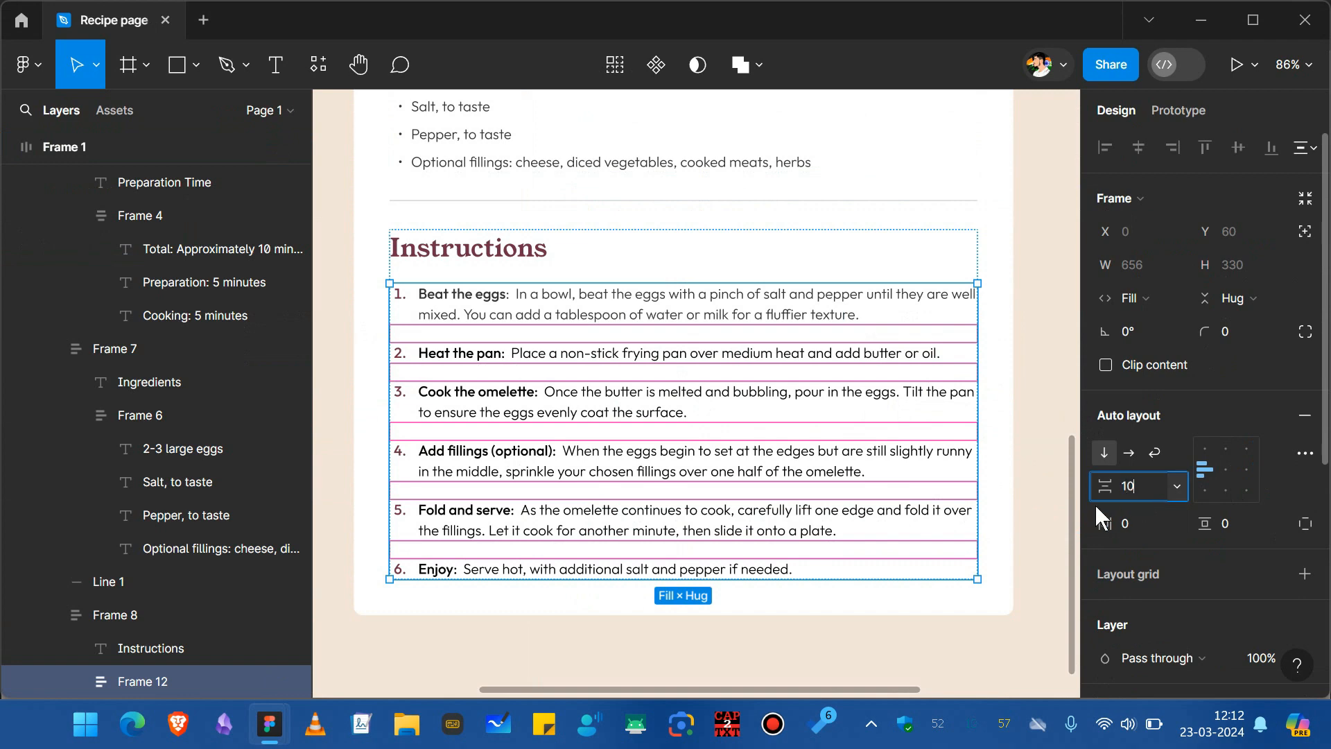
type("10")
key("Return")
left_click(592, 589)
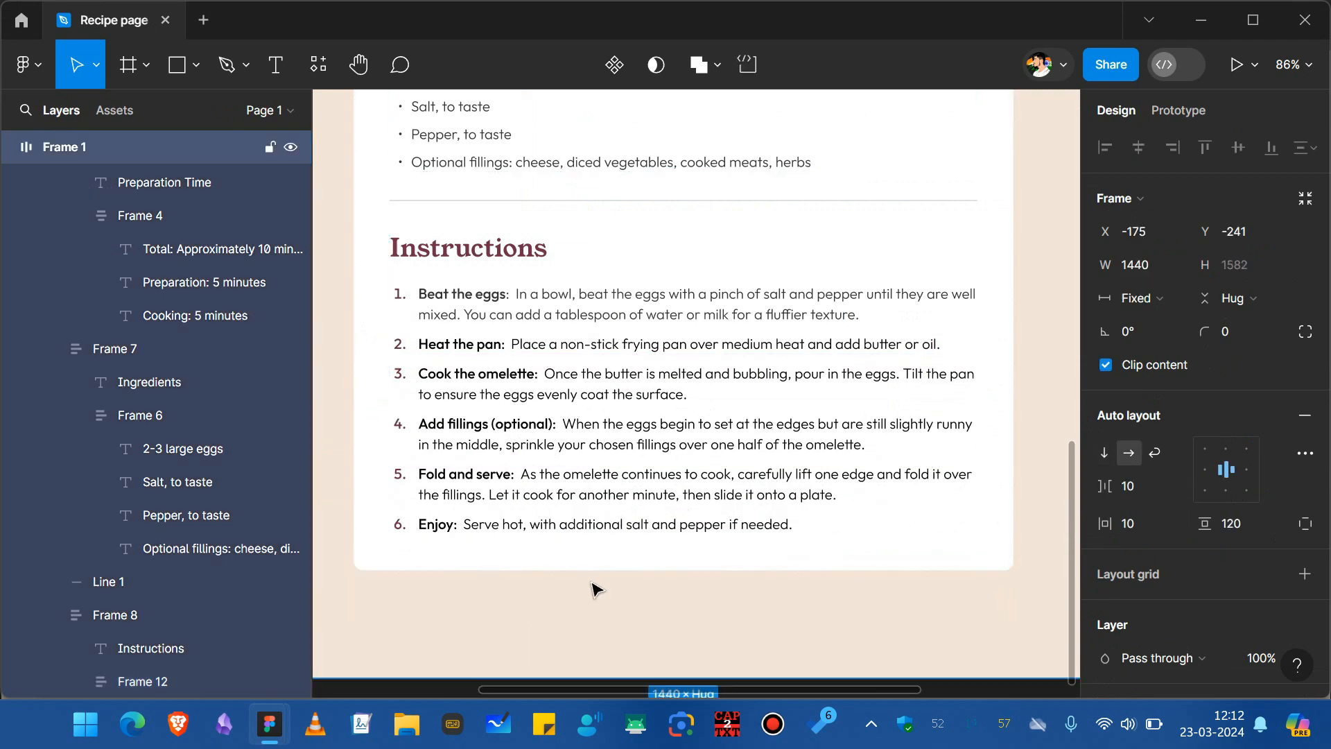
Compare the Instructions section with the reference prototype.
key("alt+Tab")
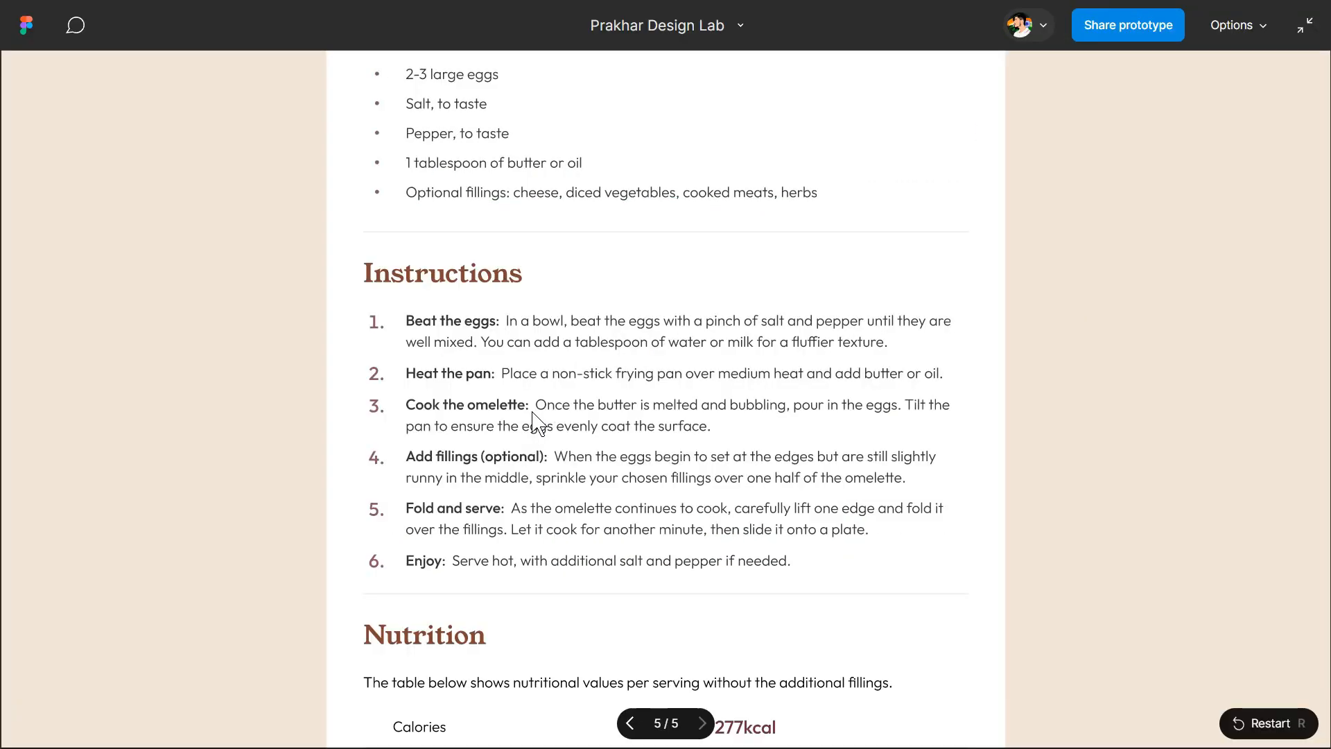
scroll(485, 574, "down", 2)
key("alt+Tab")
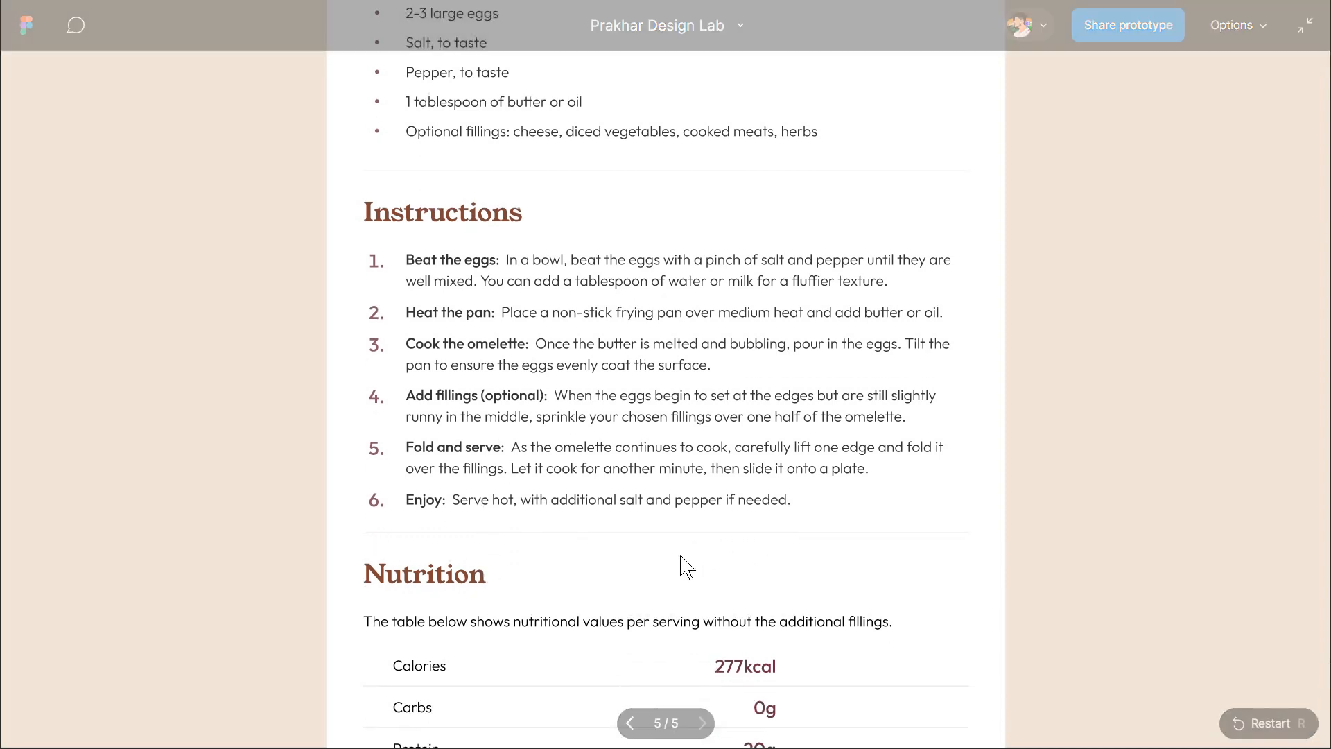
Duplicate the divider line and move the copy below the Instructions section.
left_click(604, 202)
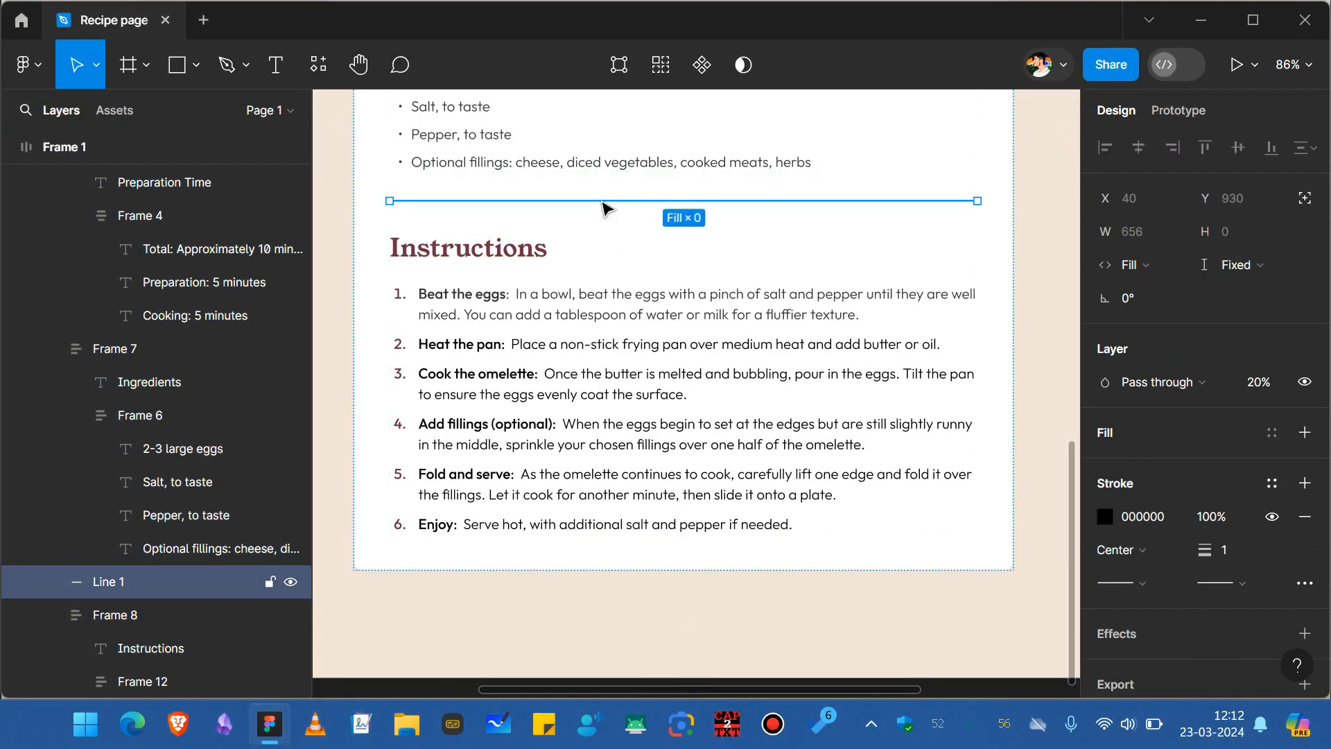
key("ctrl+d")
key("Down")
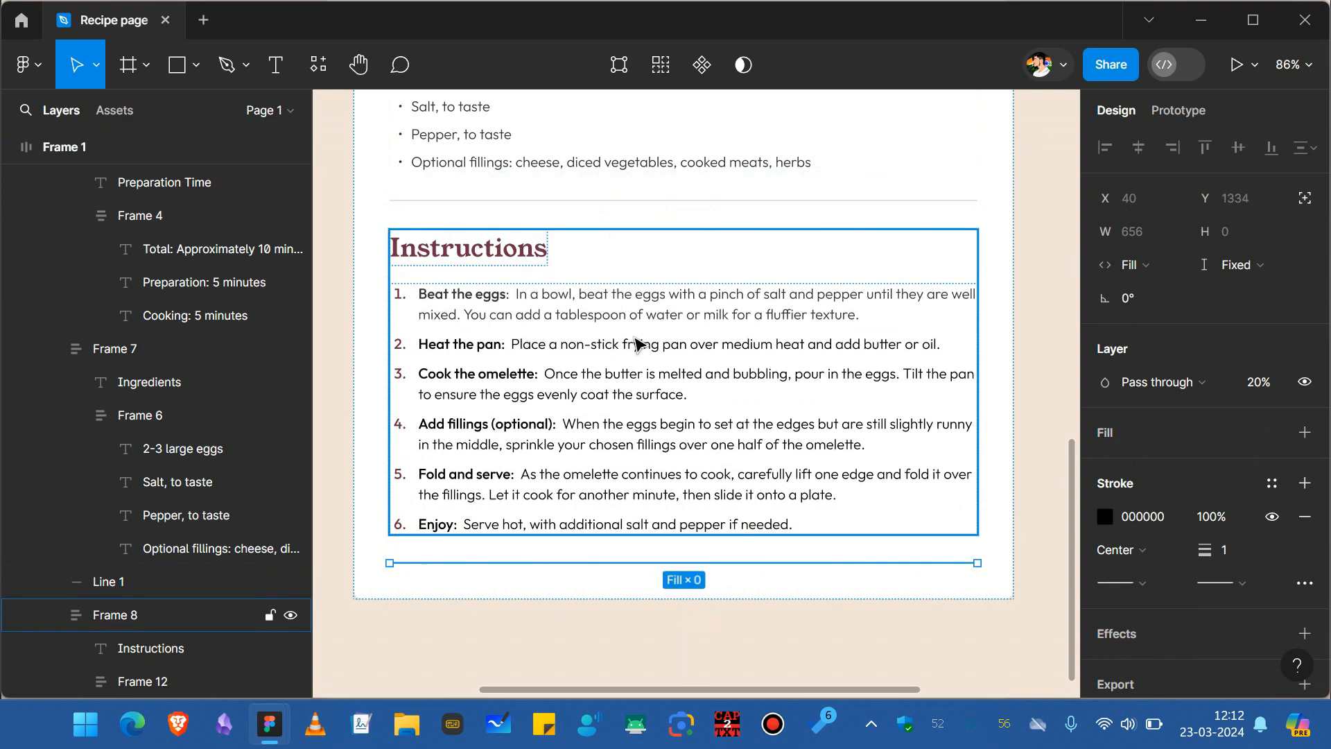
left_click(527, 589)
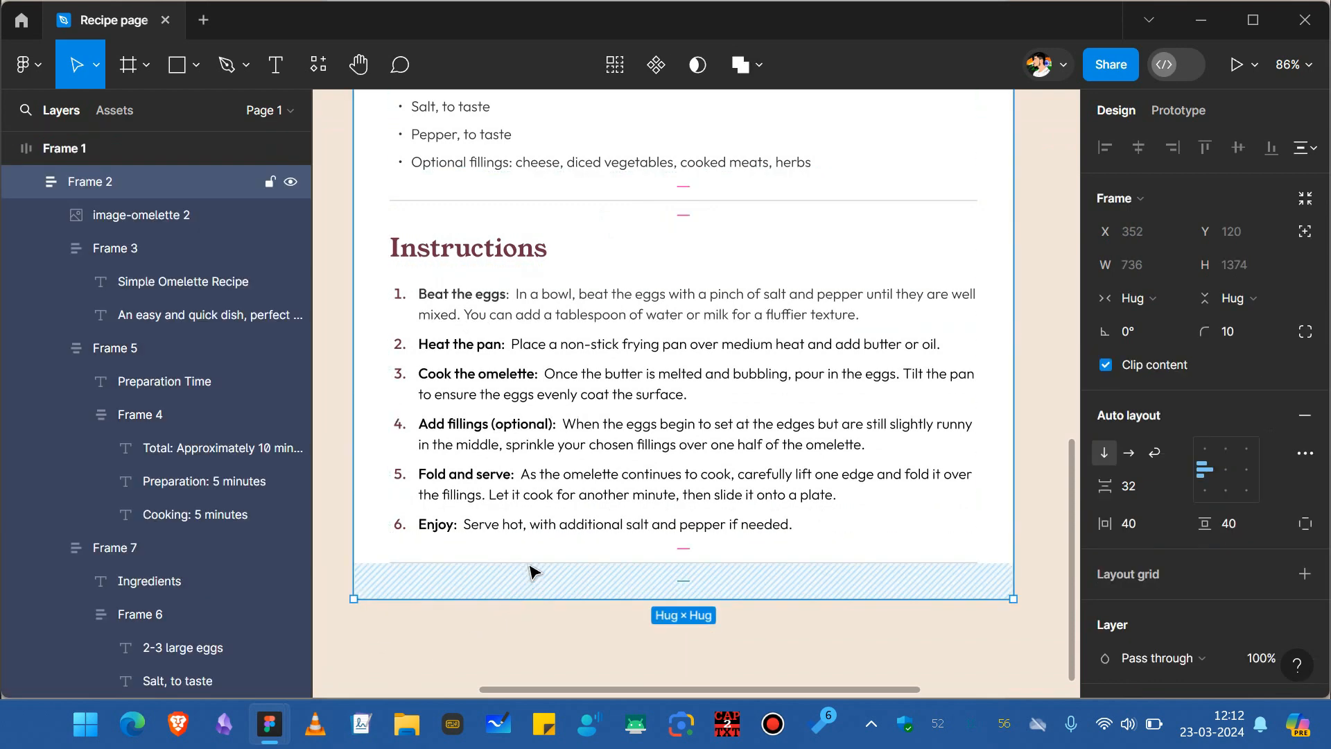
Examine the Nutrition section at the end of the reference prototype.
key("alt+Tab")
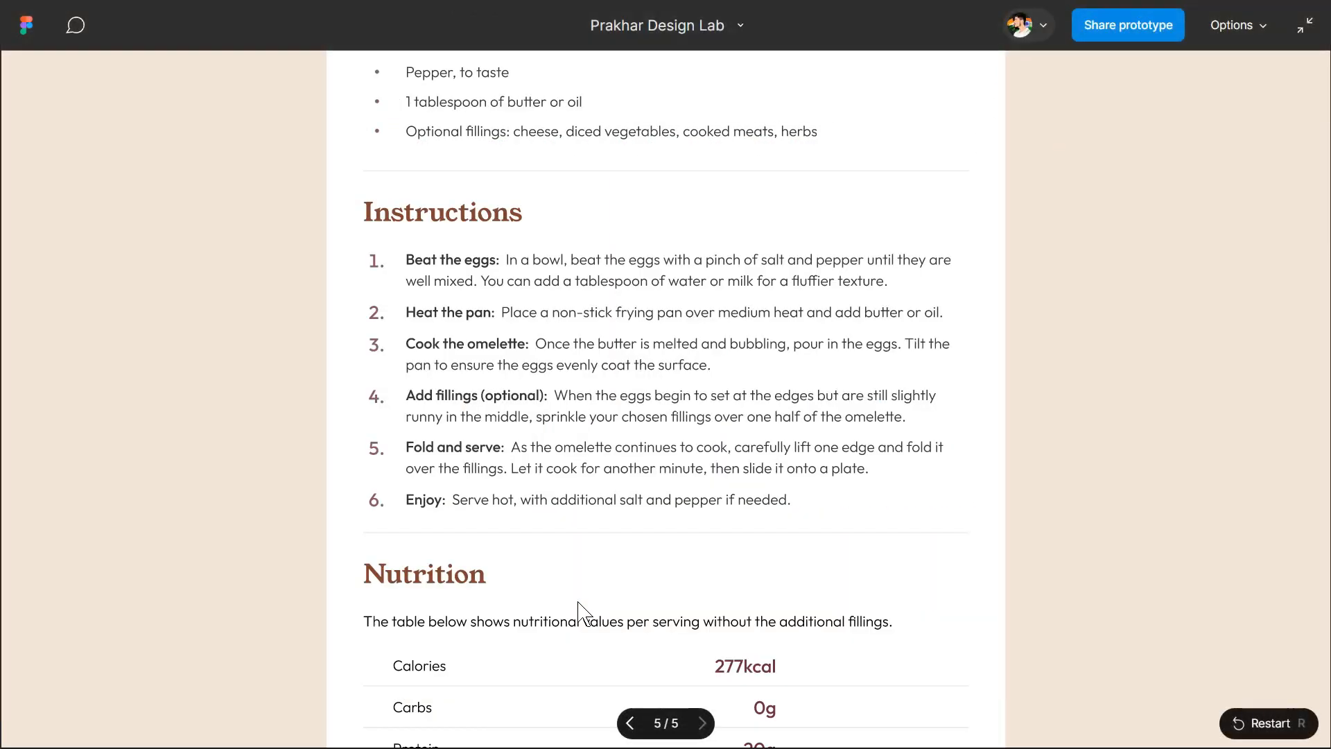
scroll(582, 614, "down", 3)
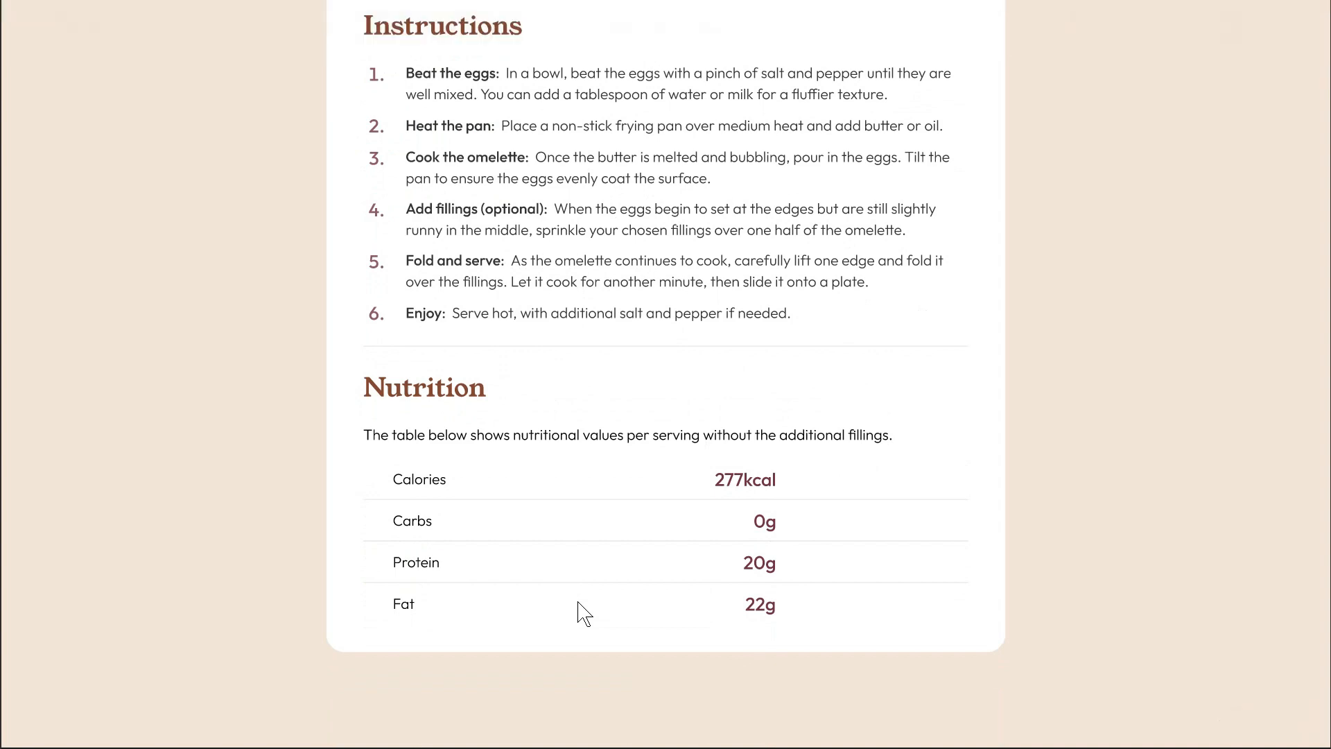
key("alt+Tab")
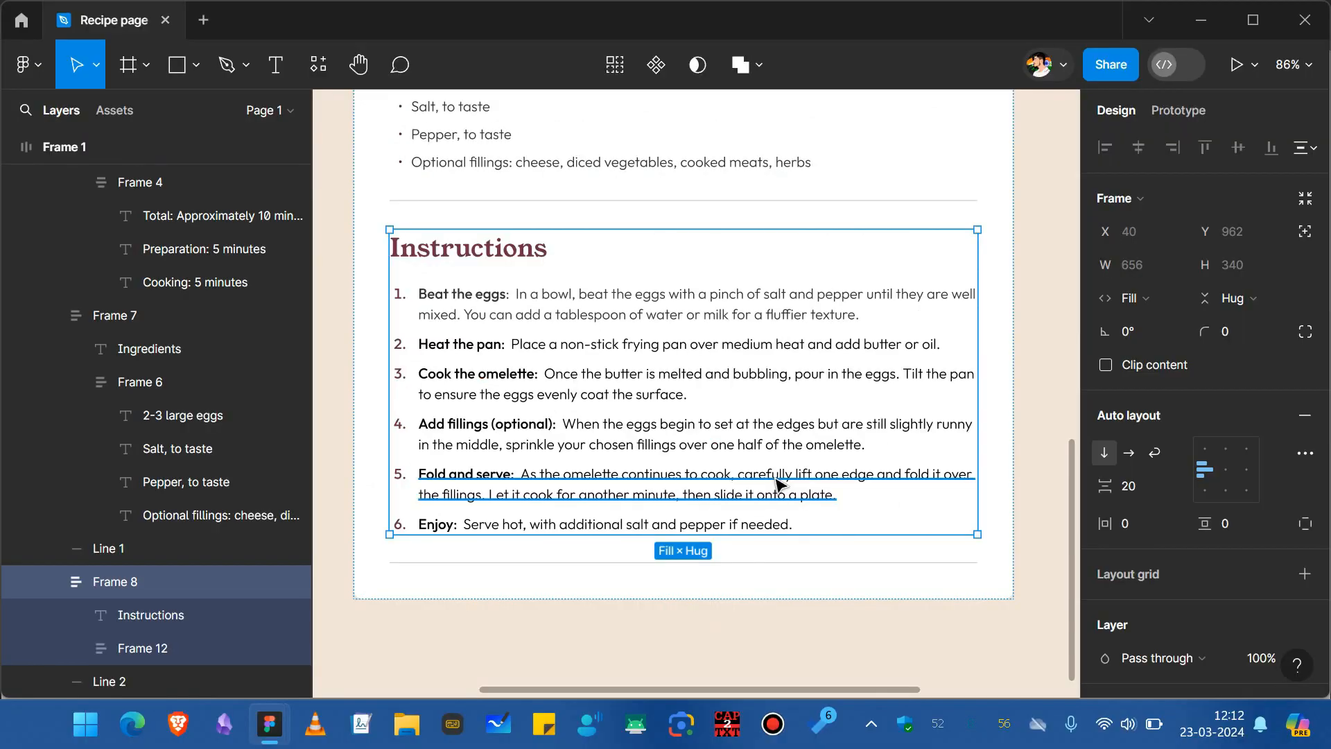
Duplicate the Instructions section so a copy sits below the new divider.
key("ctrl+d")
scroll(780, 484, "down", 3)
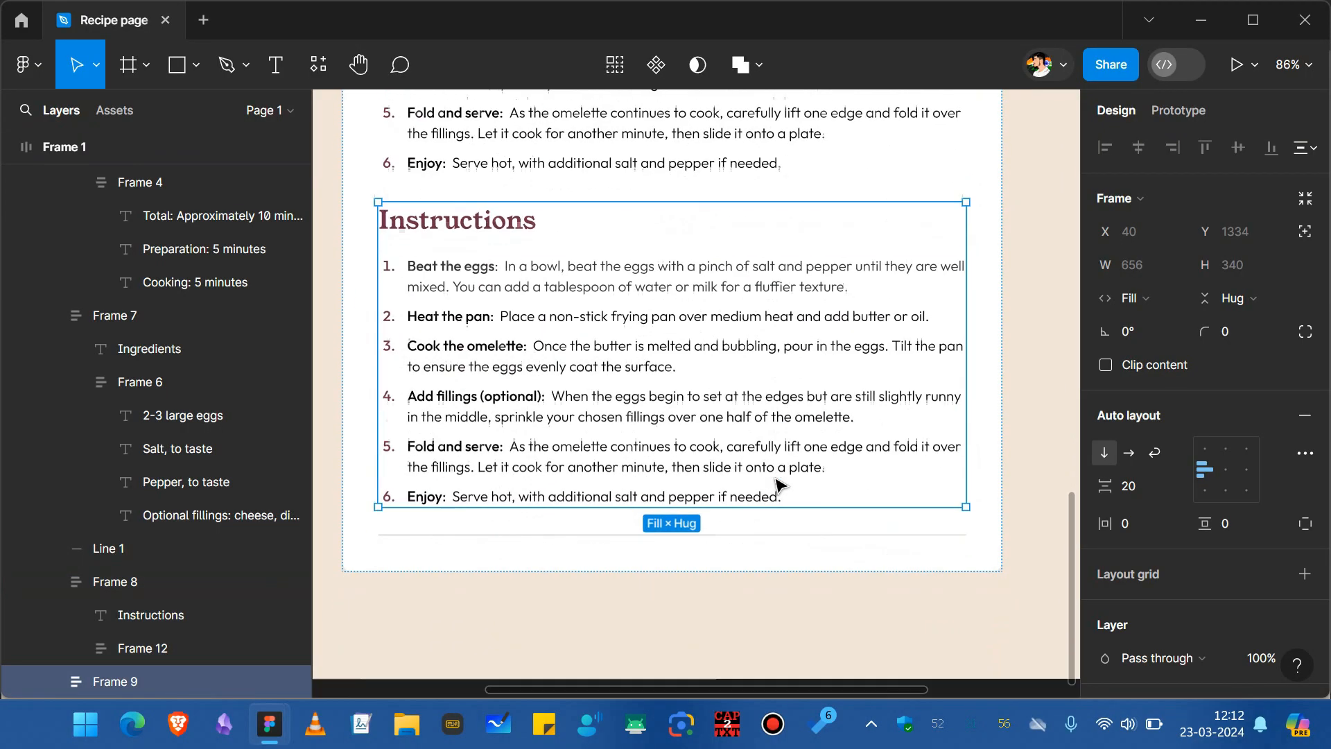
scroll(780, 483, "up", 1)
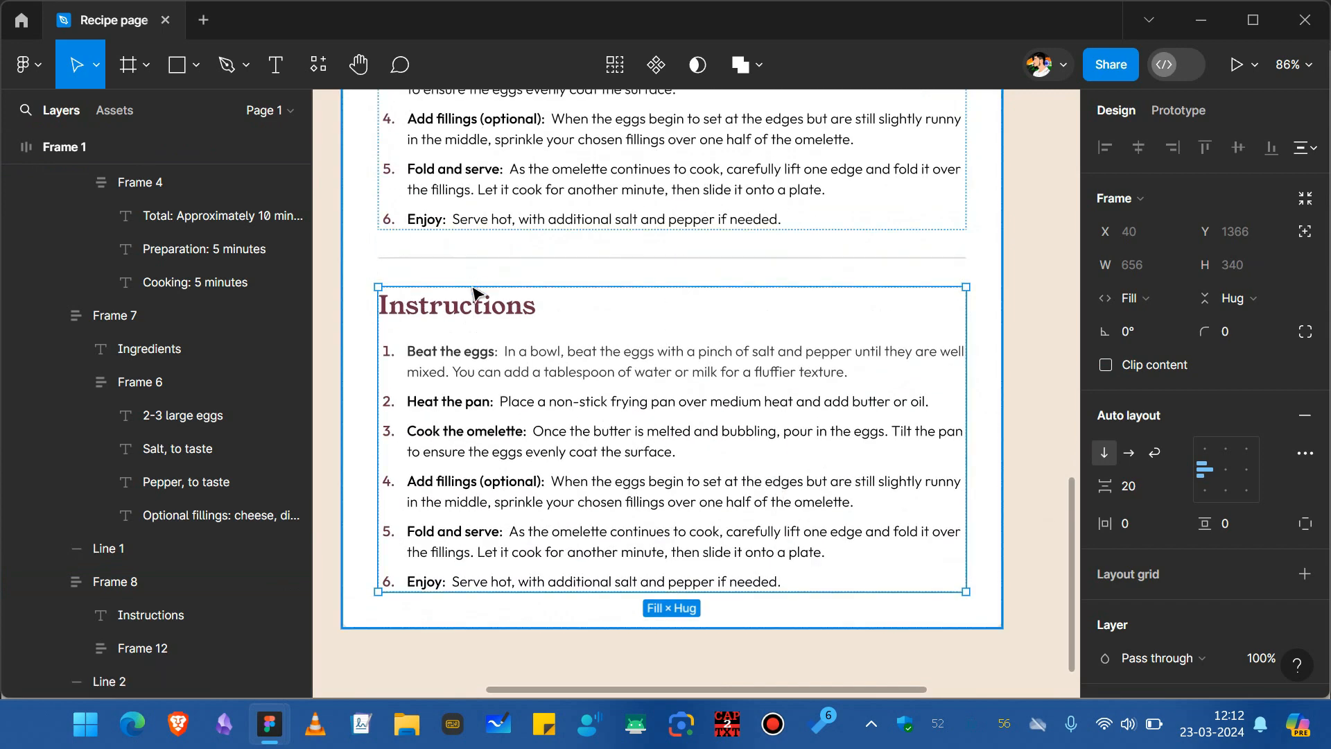
Rename the copied section's heading to "Nutrition".
key("alt+Tab")
key("alt+Tab")
double_click(493, 326)
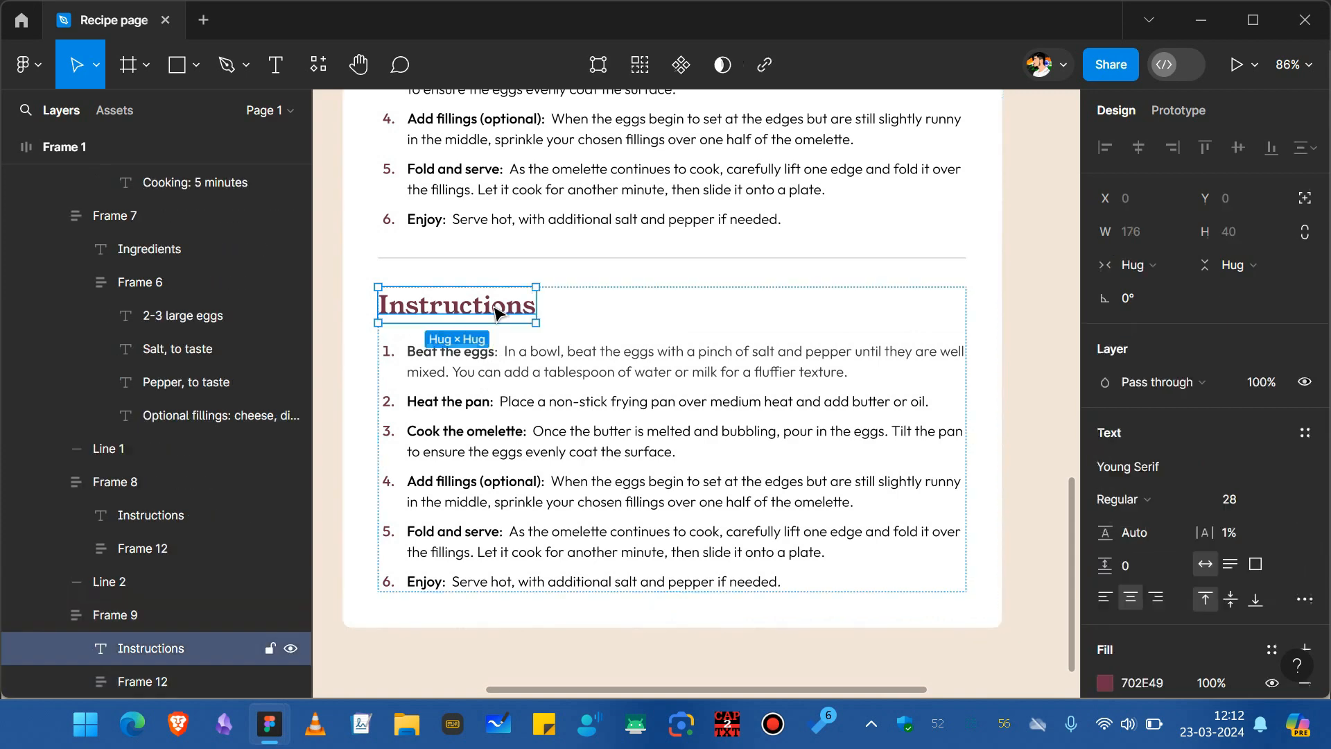
double_click(495, 306)
type("Nutrition")
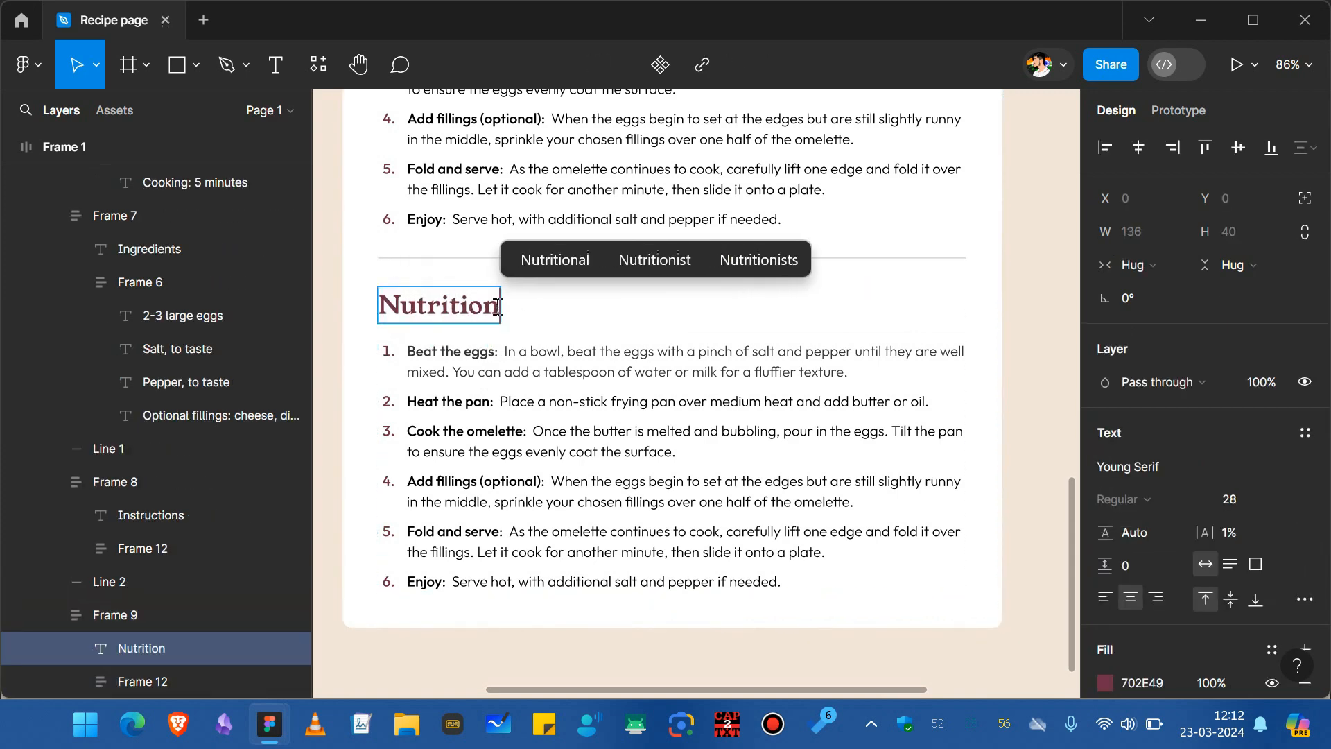
Replace the first Nutrition row with the pasted sentence "The table below shows nutritional values per serving without the additional fillings.", removing its number.
key("alt+Tab")
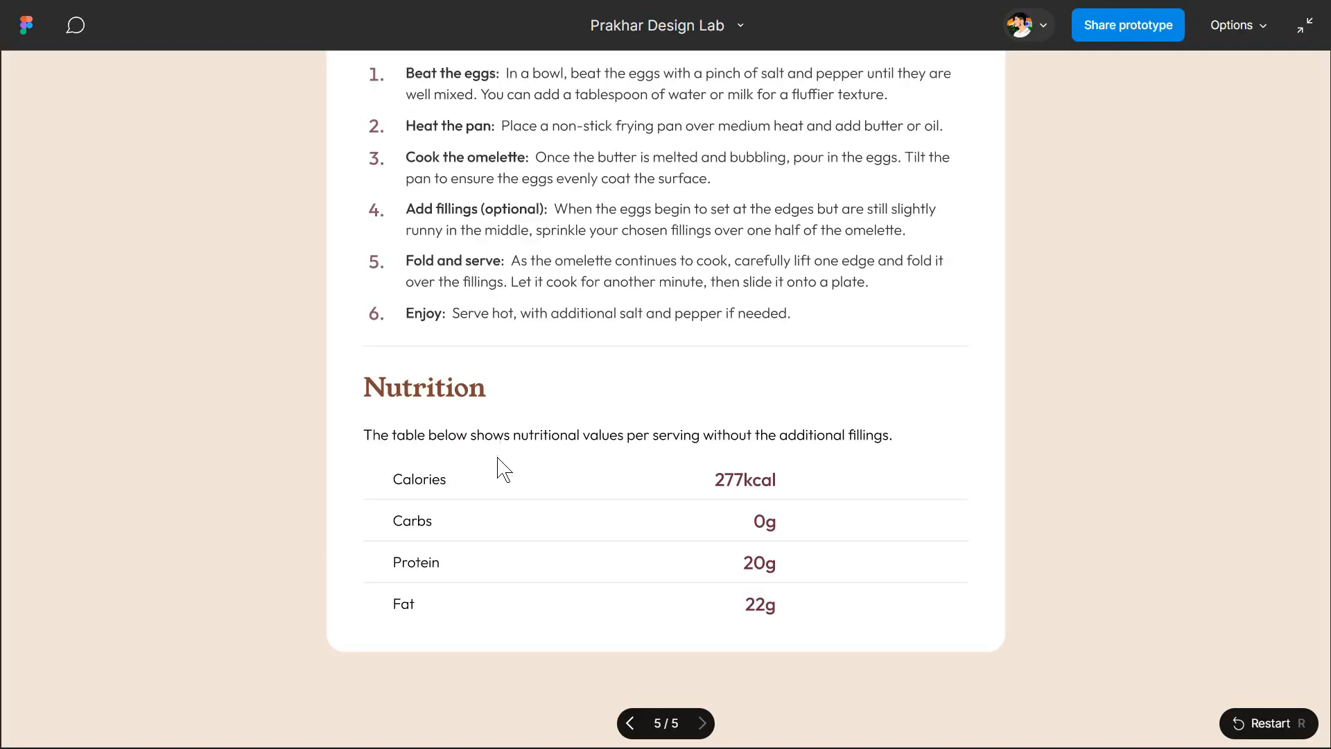
key("alt+Tab")
left_click_drag(504, 354, 365, 371)
key("BackSpace")
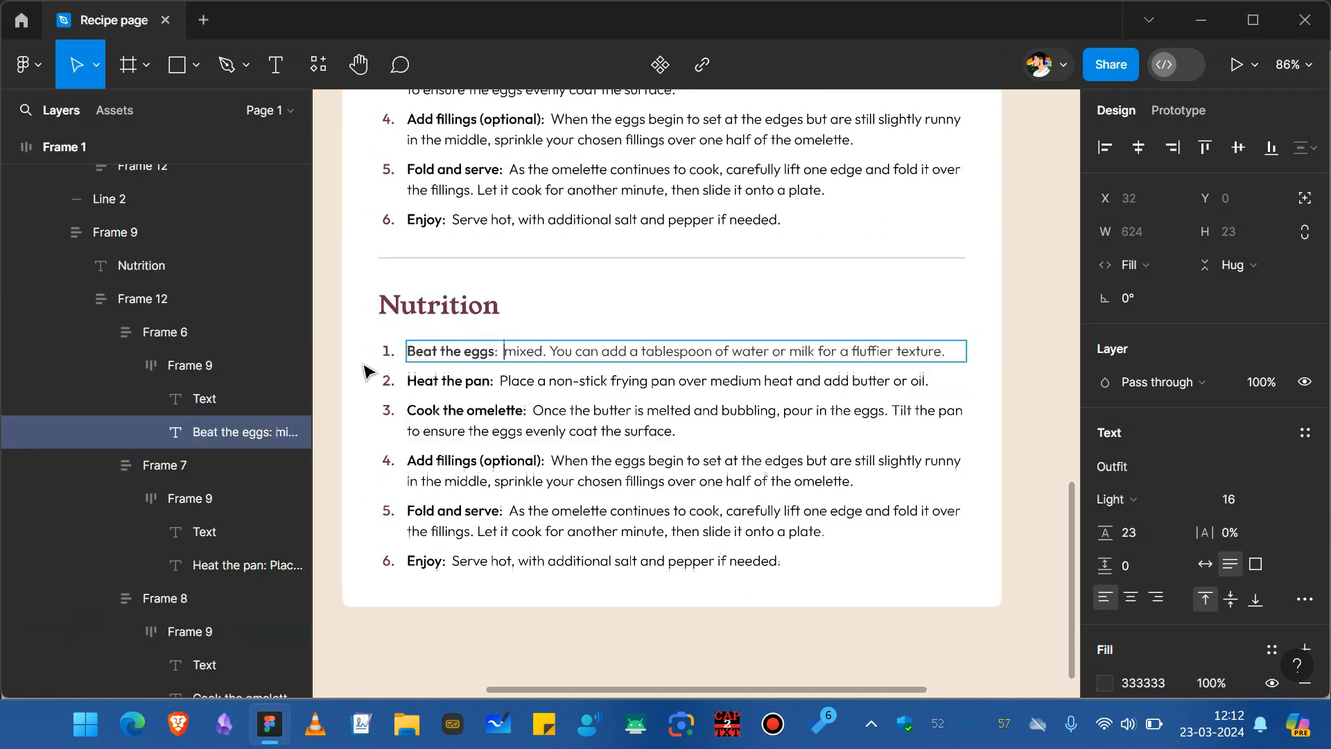
left_click(389, 380)
left_click(389, 351)
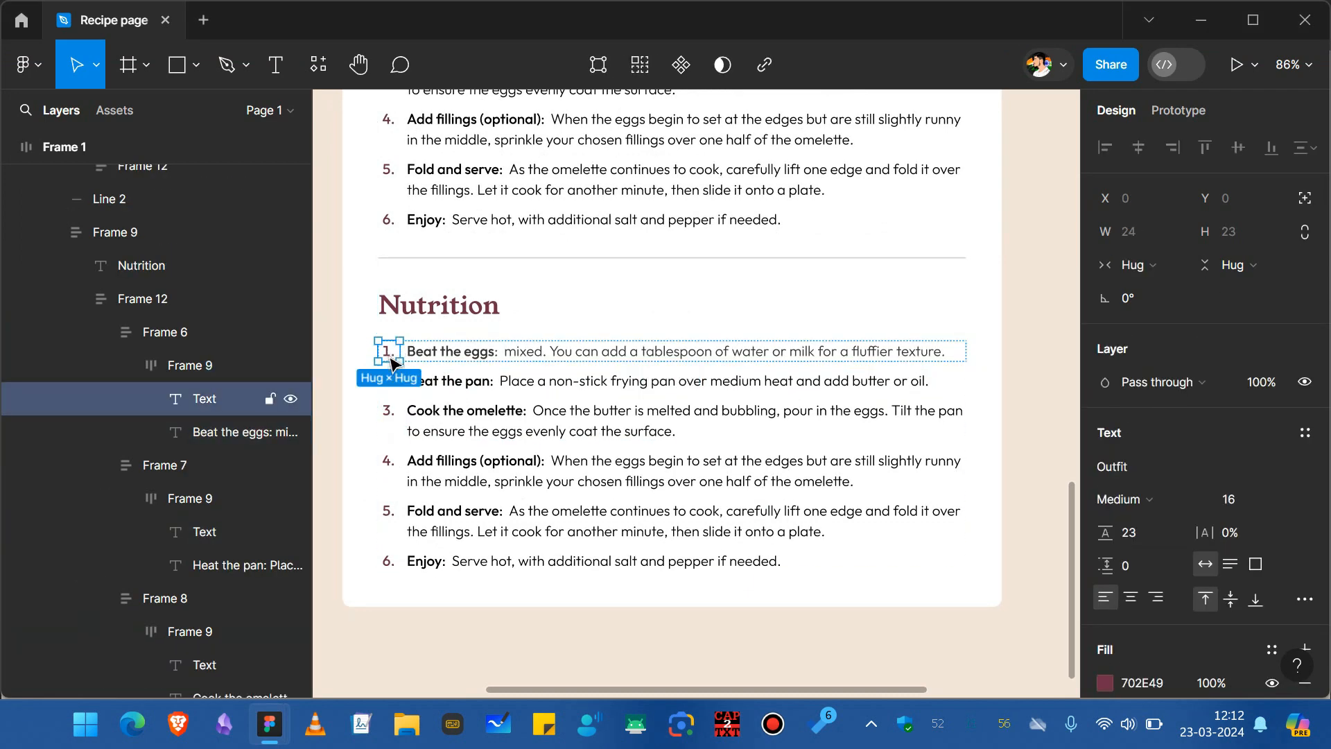
key("Delete")
key("Return")
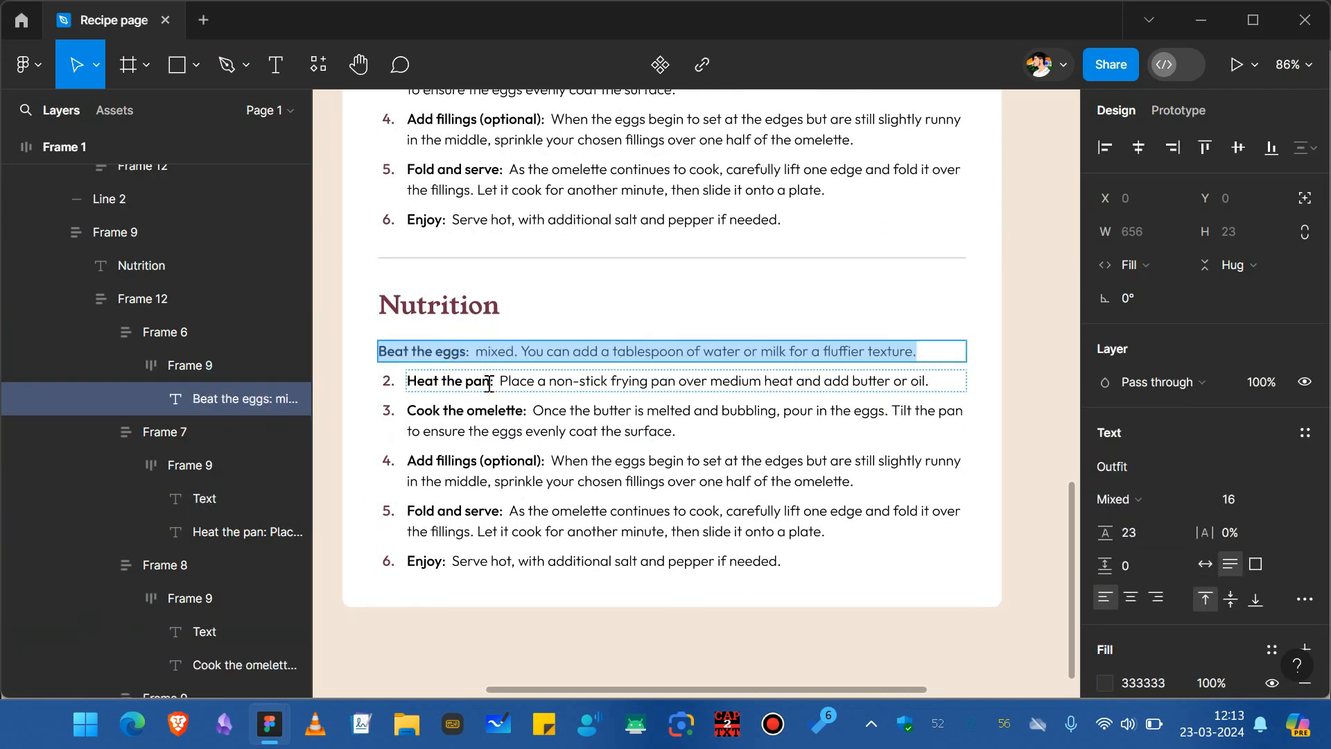
type("The table below shows nutritional values per serving without the additional fillings.")
Set the Nutrition intro sentence to Light weight.
left_click(491, 461)
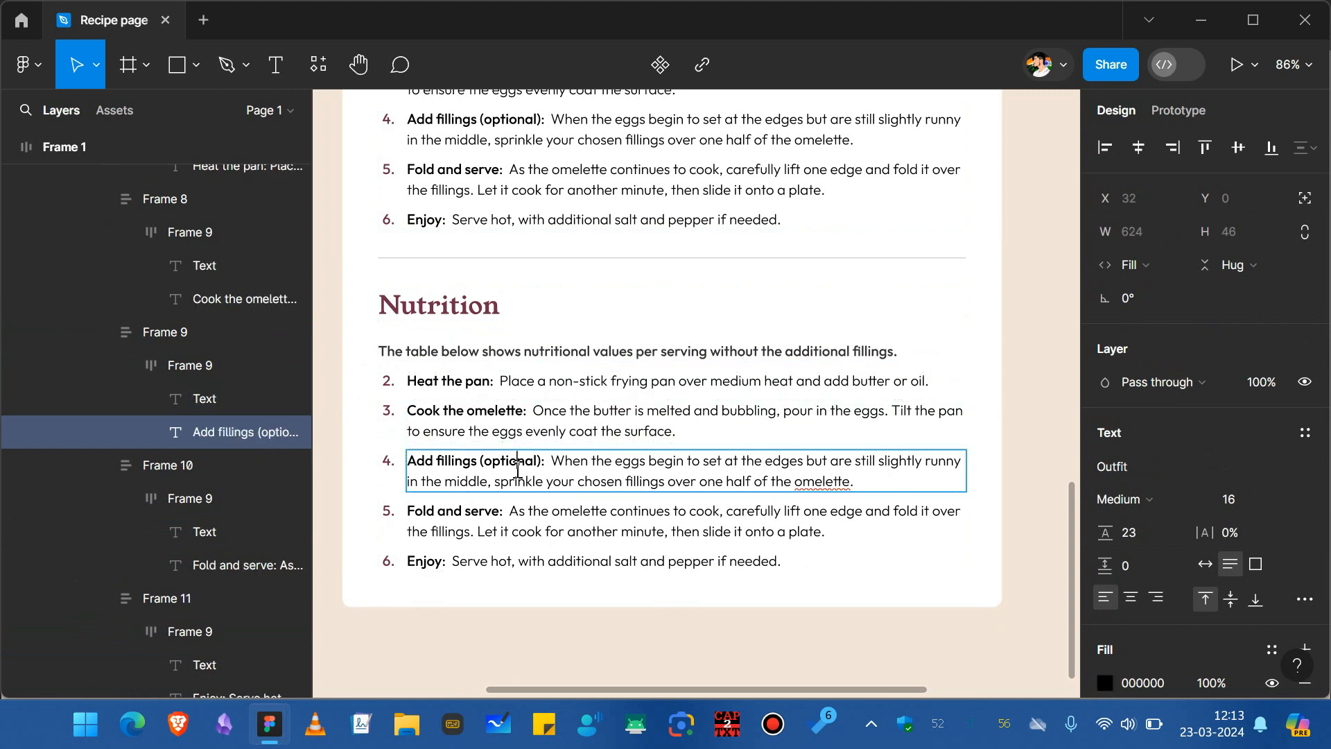
left_click(744, 351)
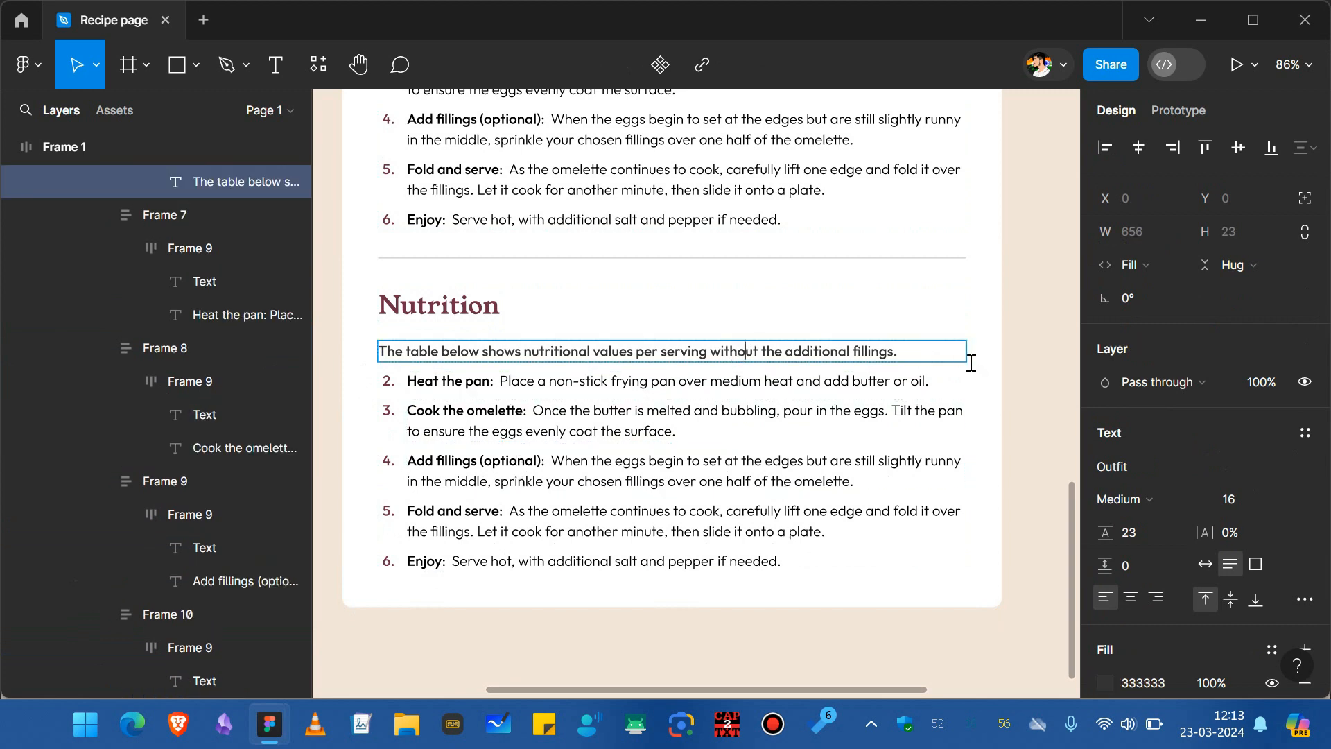
key("Escape")
left_click(1126, 500)
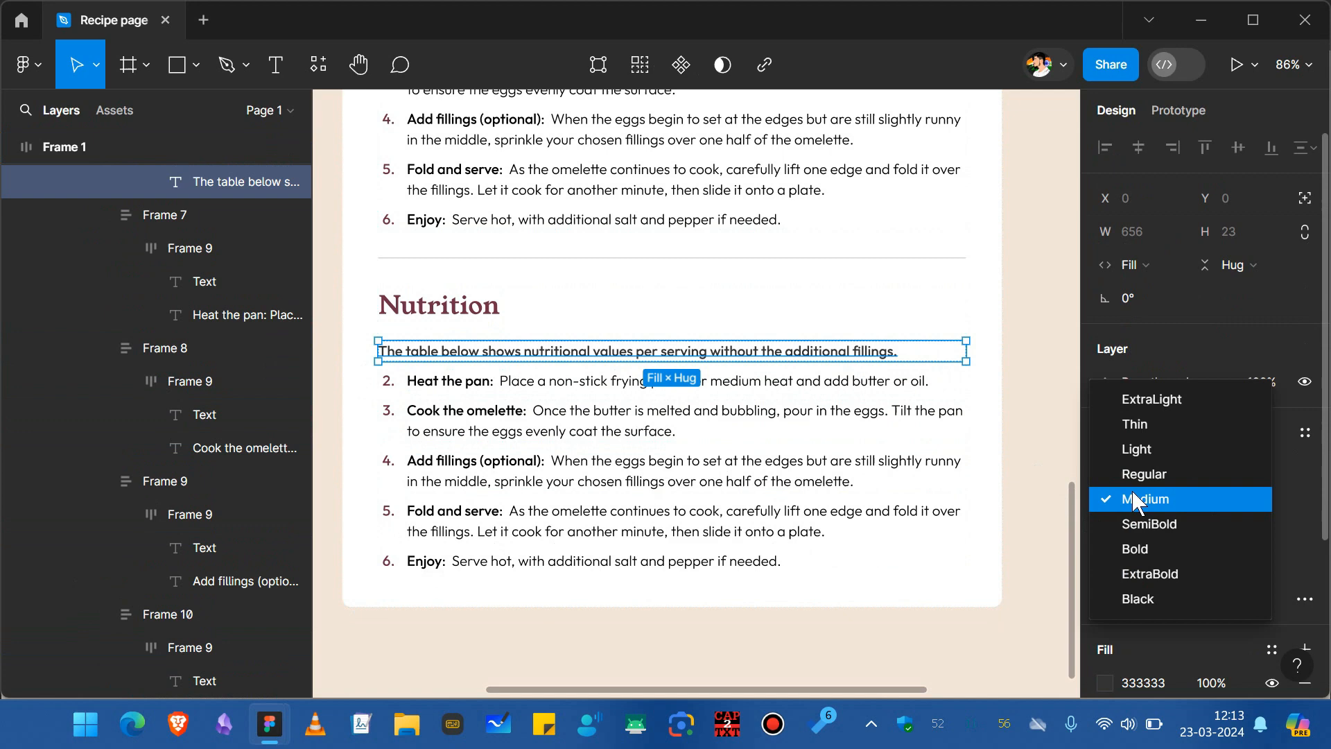
left_click(1139, 451)
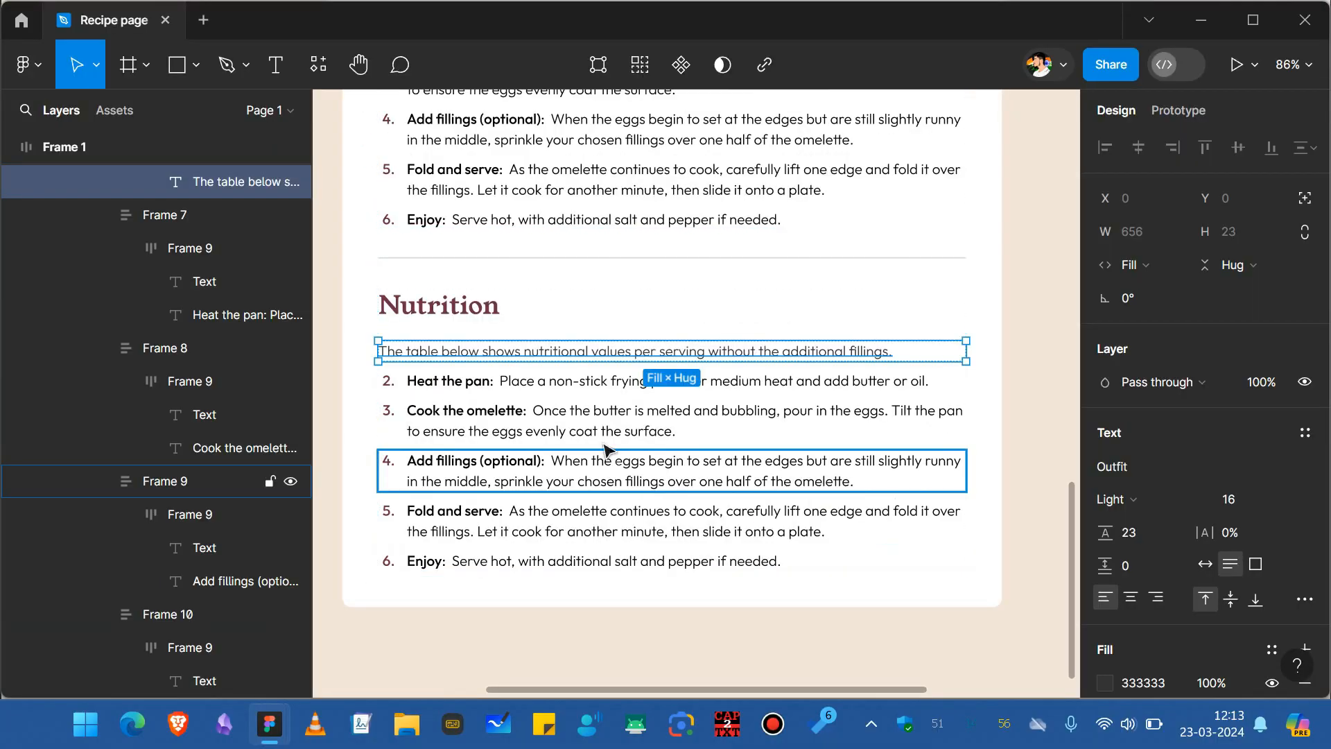
Delete the remaining five copied instruction rows from the Nutrition section.
left_click(568, 381)
left_click(590, 430, "shift")
left_click(534, 486, "shift")
left_click(534, 521, "shift")
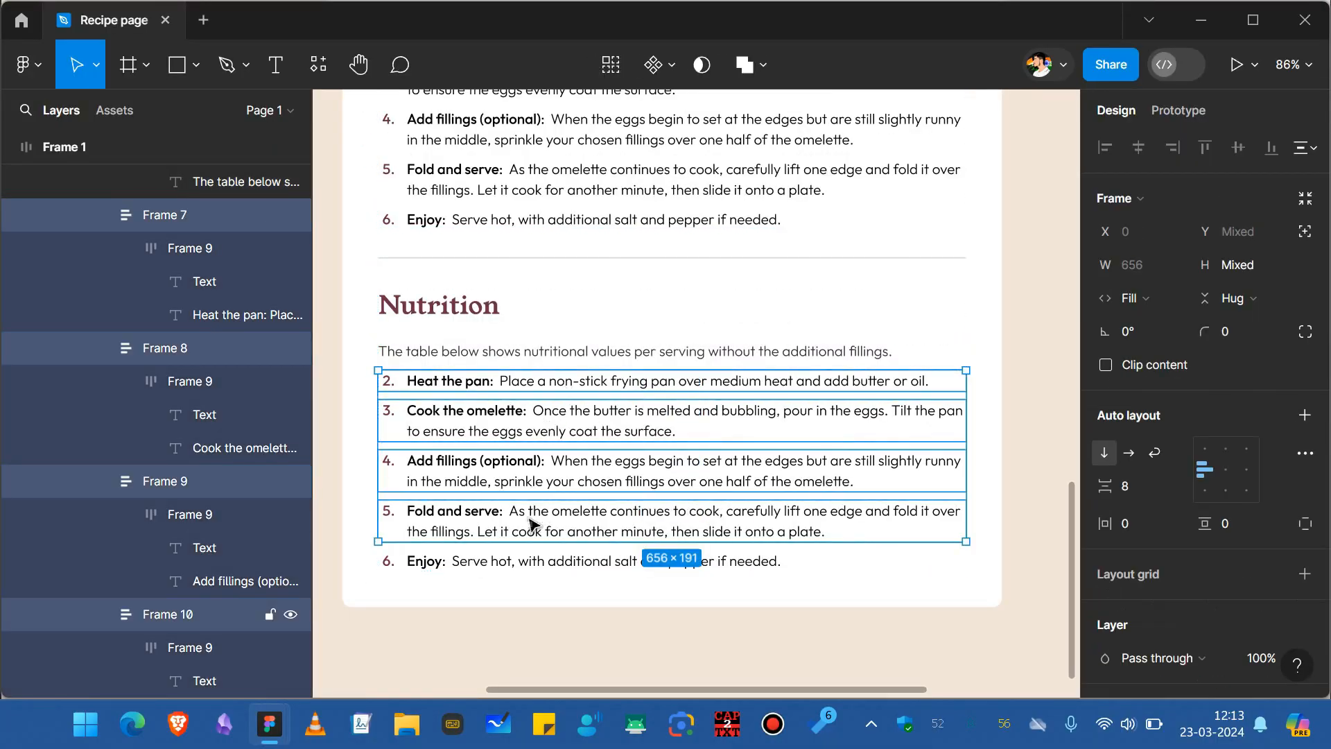
left_click(529, 561, "shift")
key("Delete")
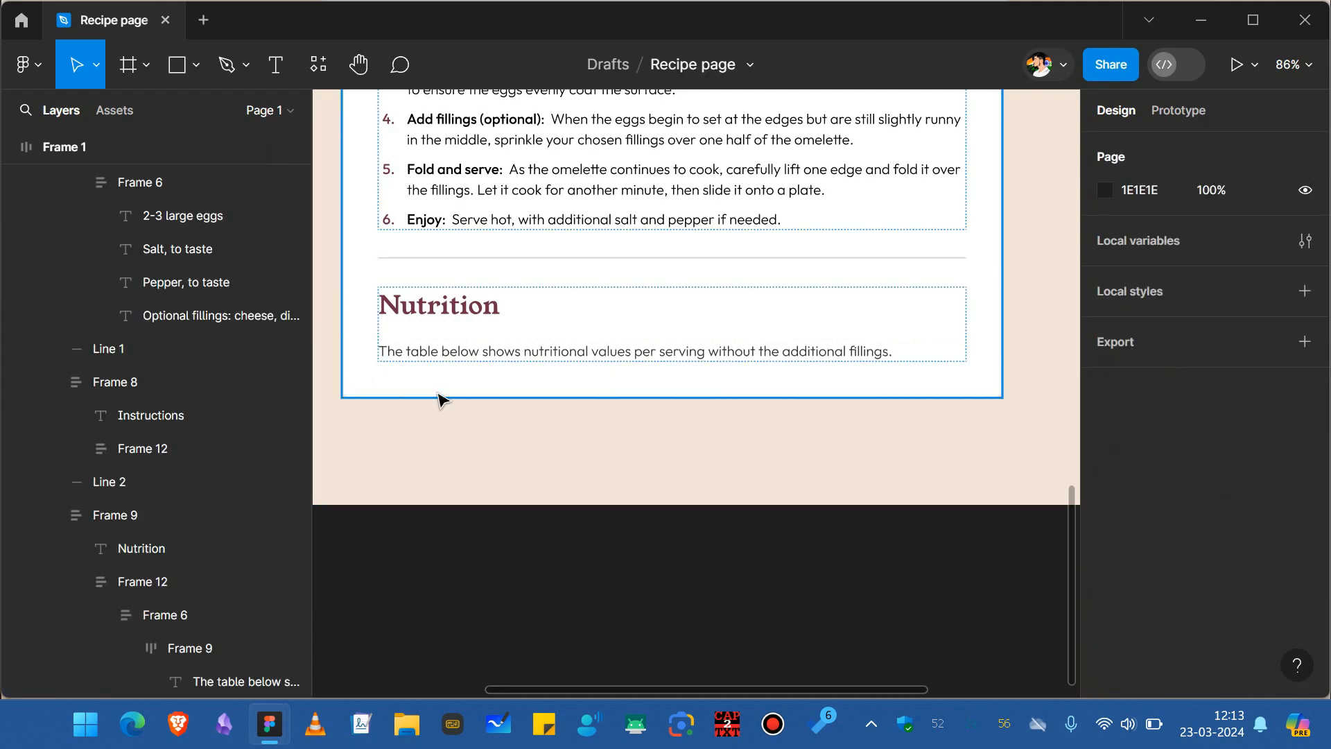
Remove the leftover wrapper frames so the intro sentence sits directly under the Nutrition heading.
left_click(443, 368)
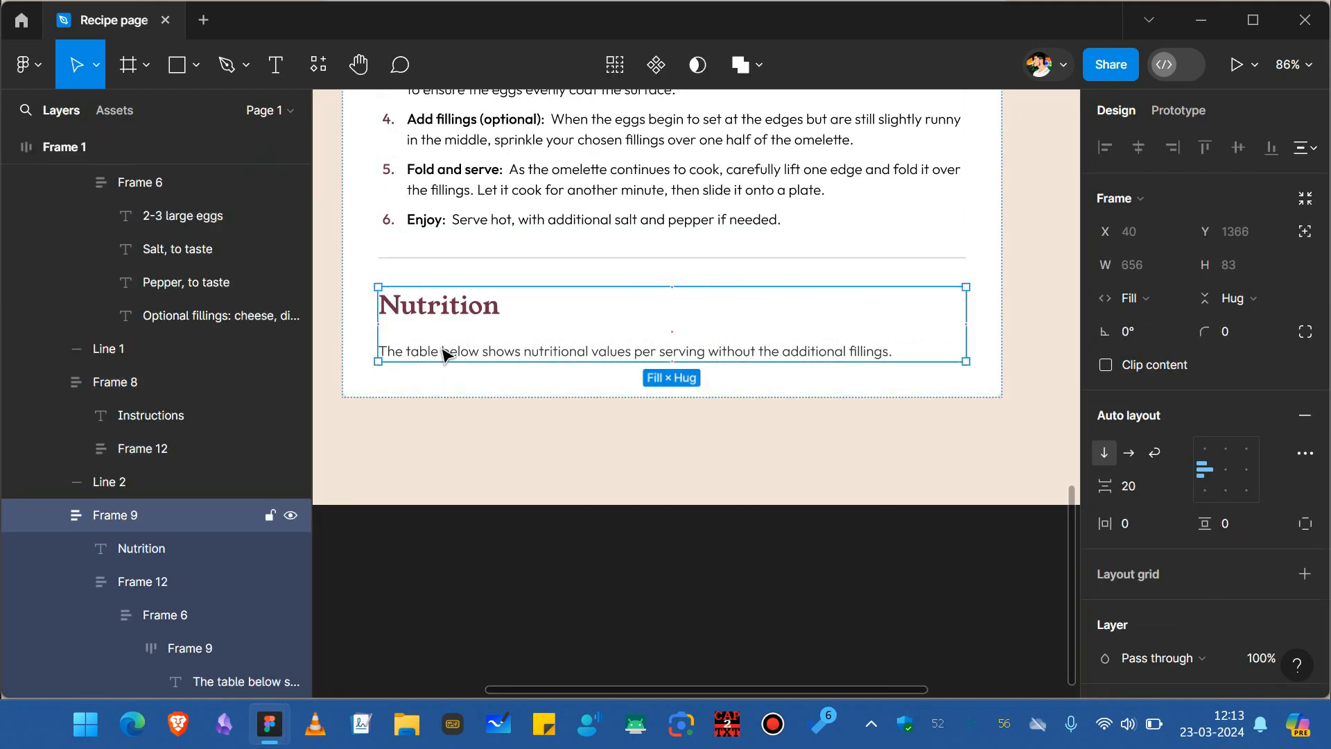
left_click(444, 355)
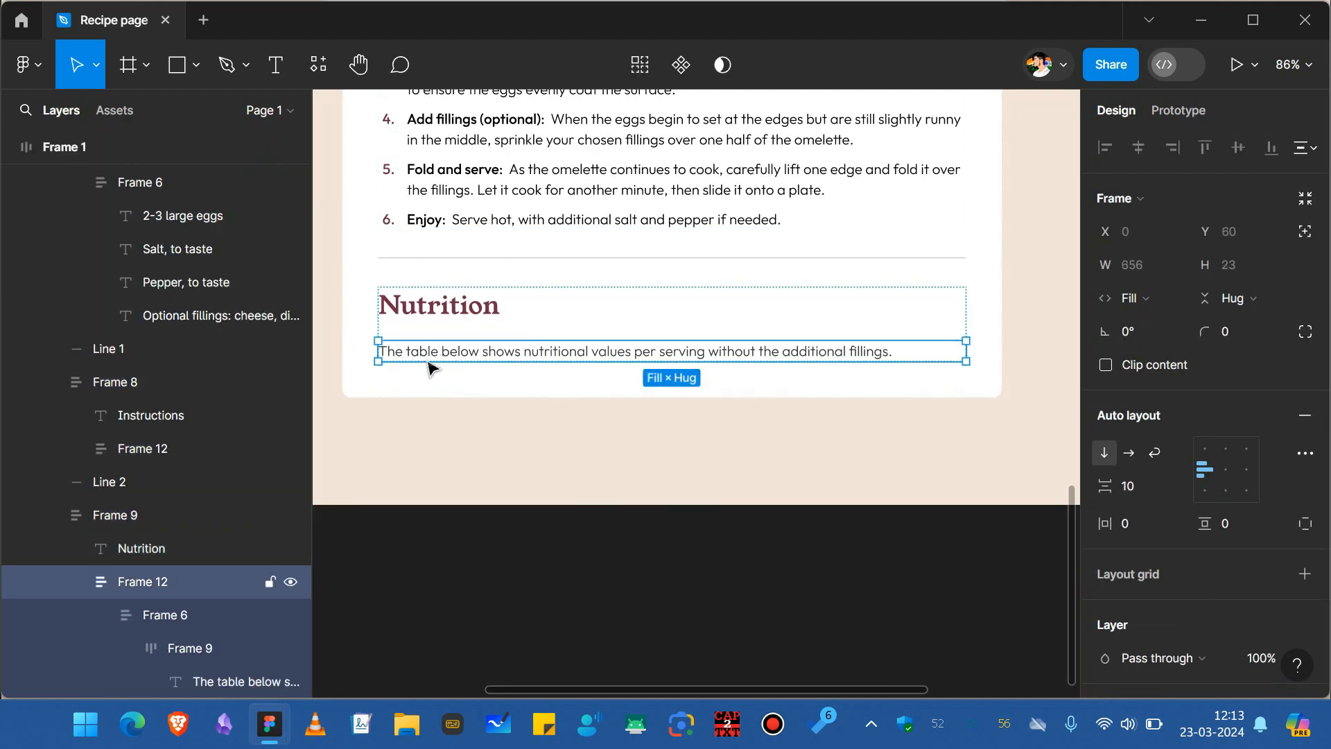
left_click(173, 622)
left_click(102, 617)
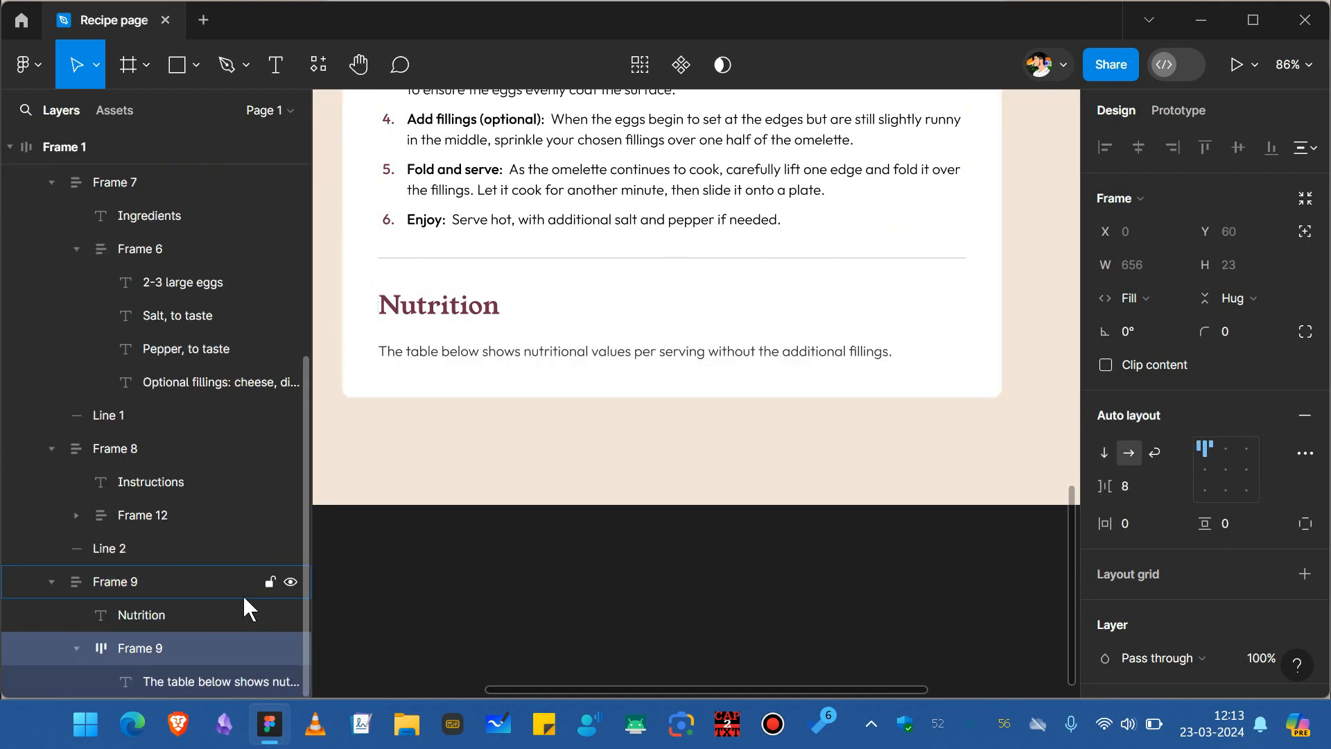
key("ctrl+shift+g")
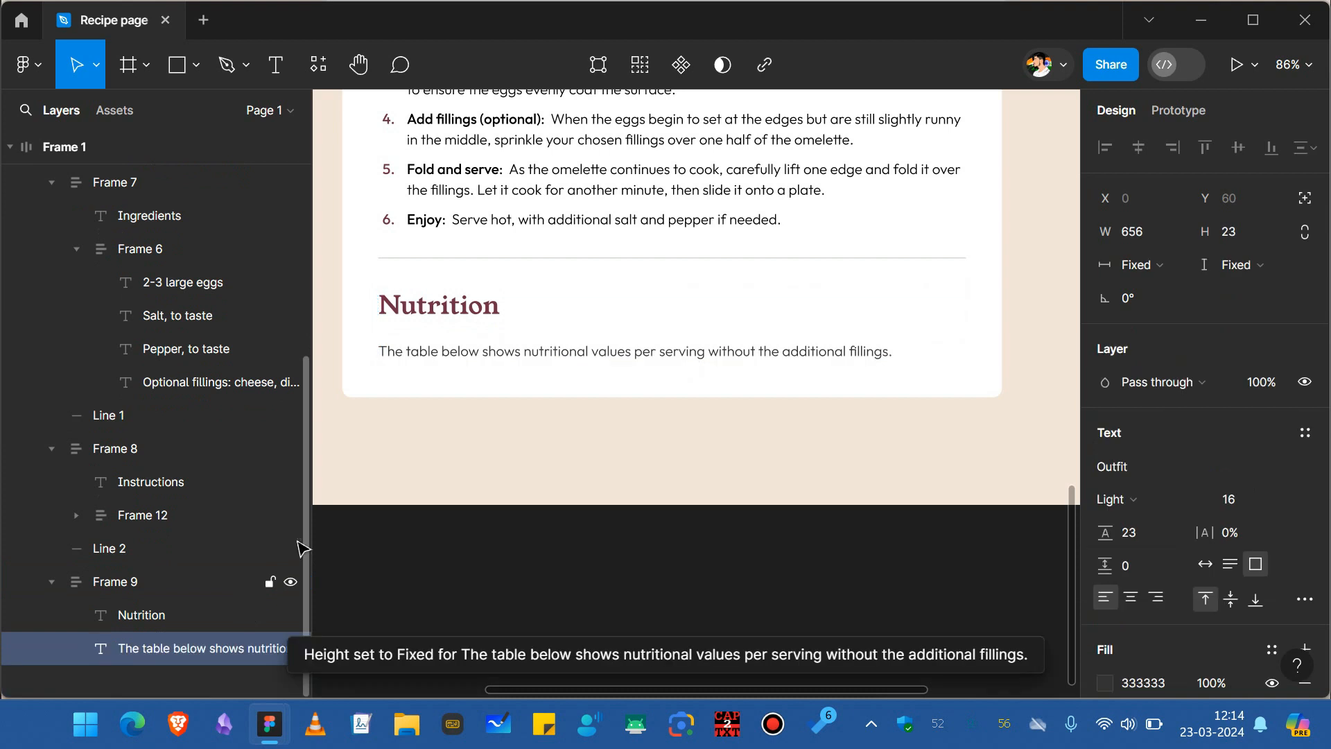
Duplicate the Nutrition intro sentence and change the copy's text to "Calories".
double_click(534, 362)
key("ctrl+d")
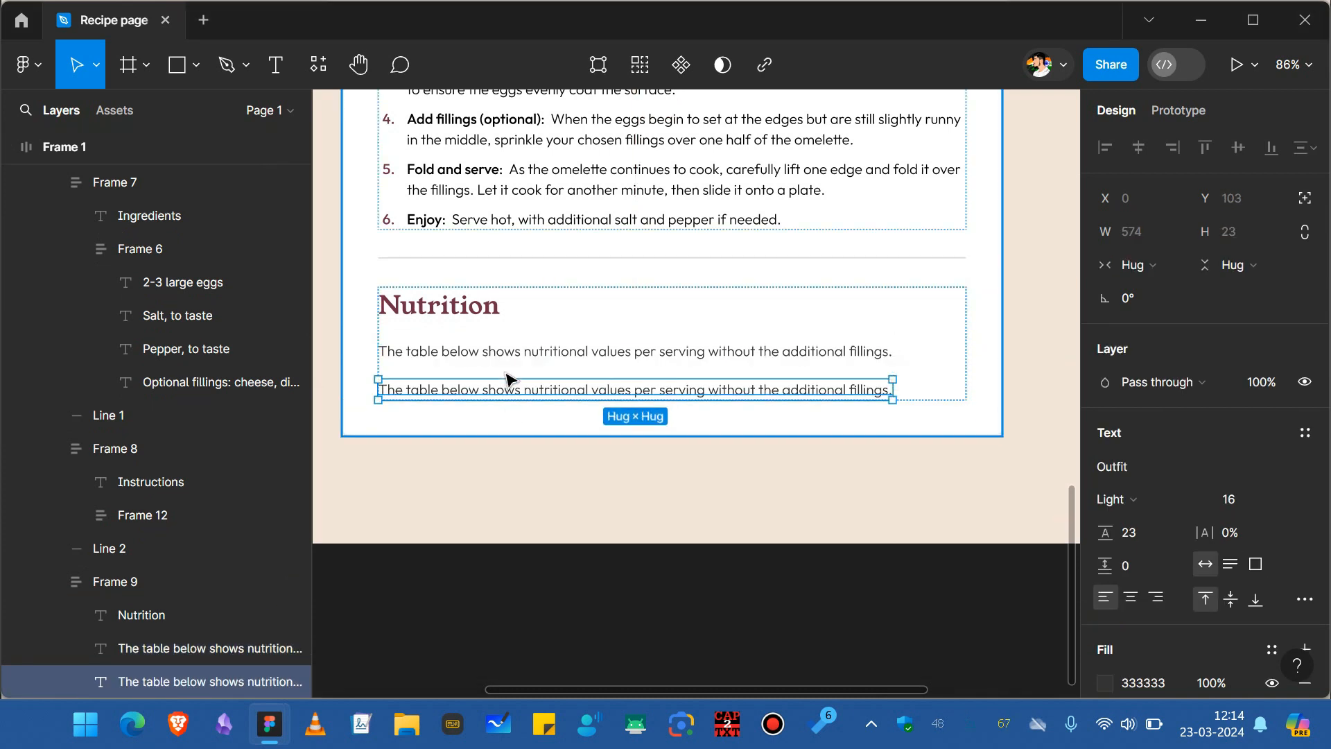
double_click(488, 386)
type("Calories")
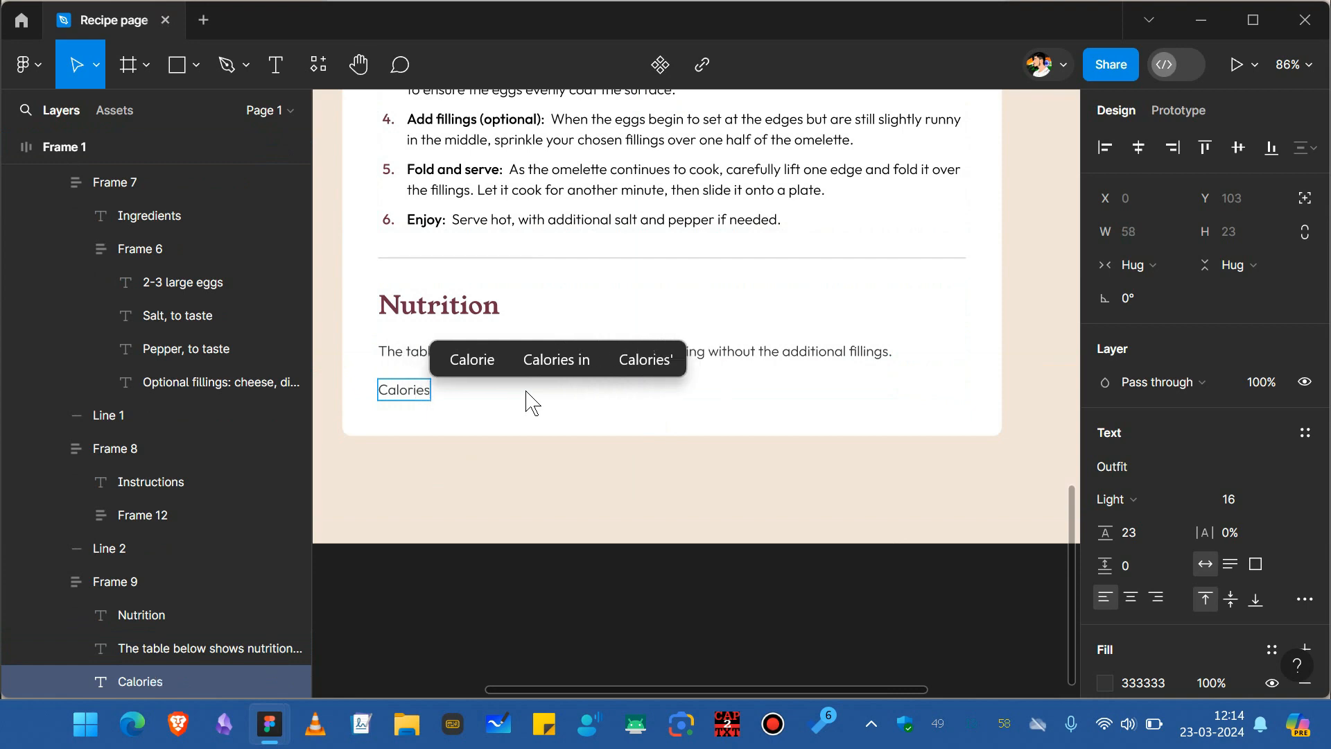
Duplicate the Calories text and change the copy to "277kcal".
key("Escape")
key("ctrl+d")
key("Return")
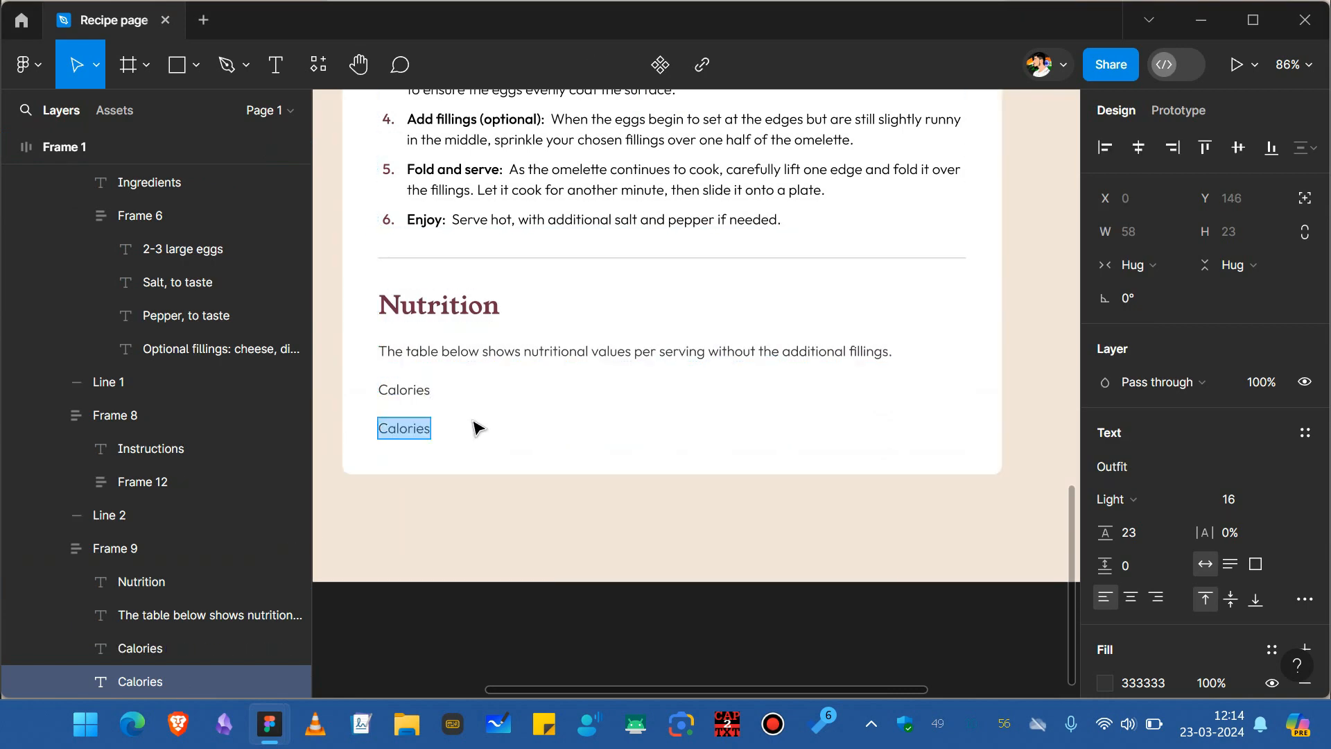
type("277kcal")
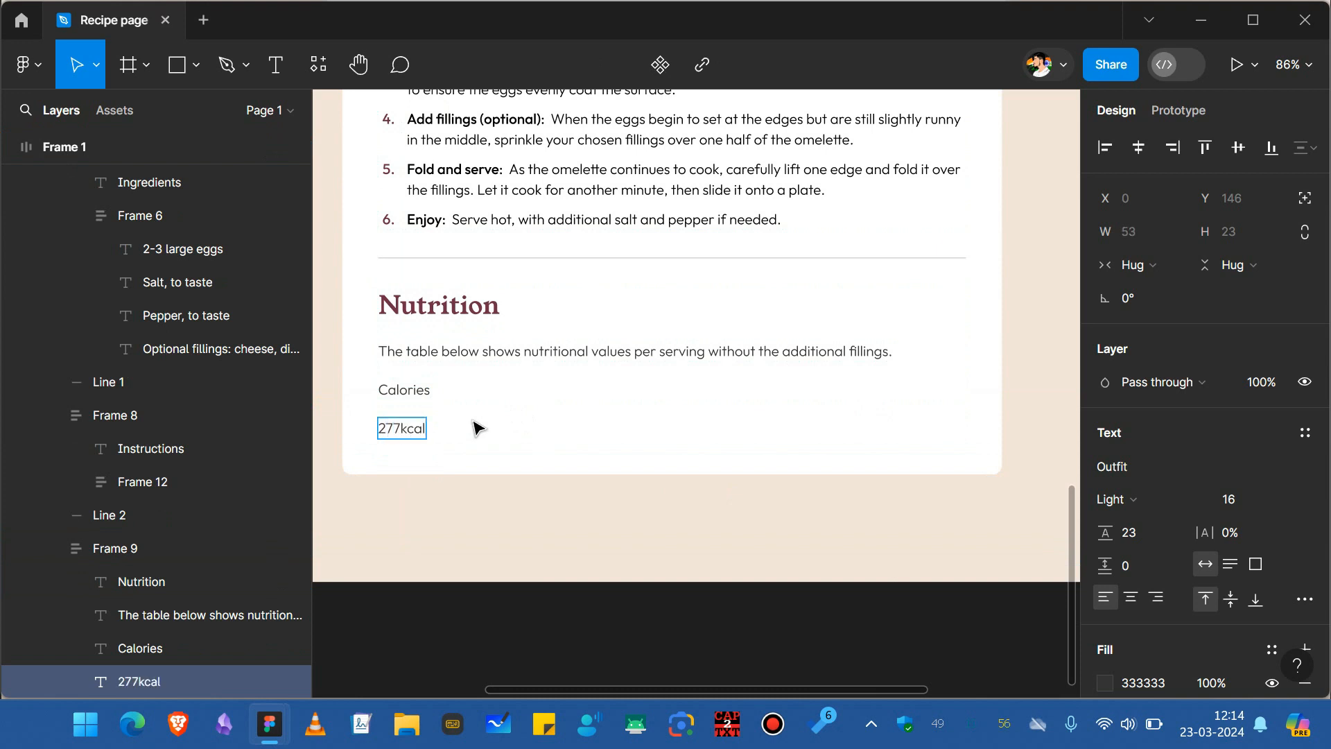
Set the 277kcal text to Medium weight.
key("Escape")
left_click(1132, 499)
left_click(1151, 550)
Wrap the Calories and 277kcal texts together in an auto-layout frame.
left_click(440, 306)
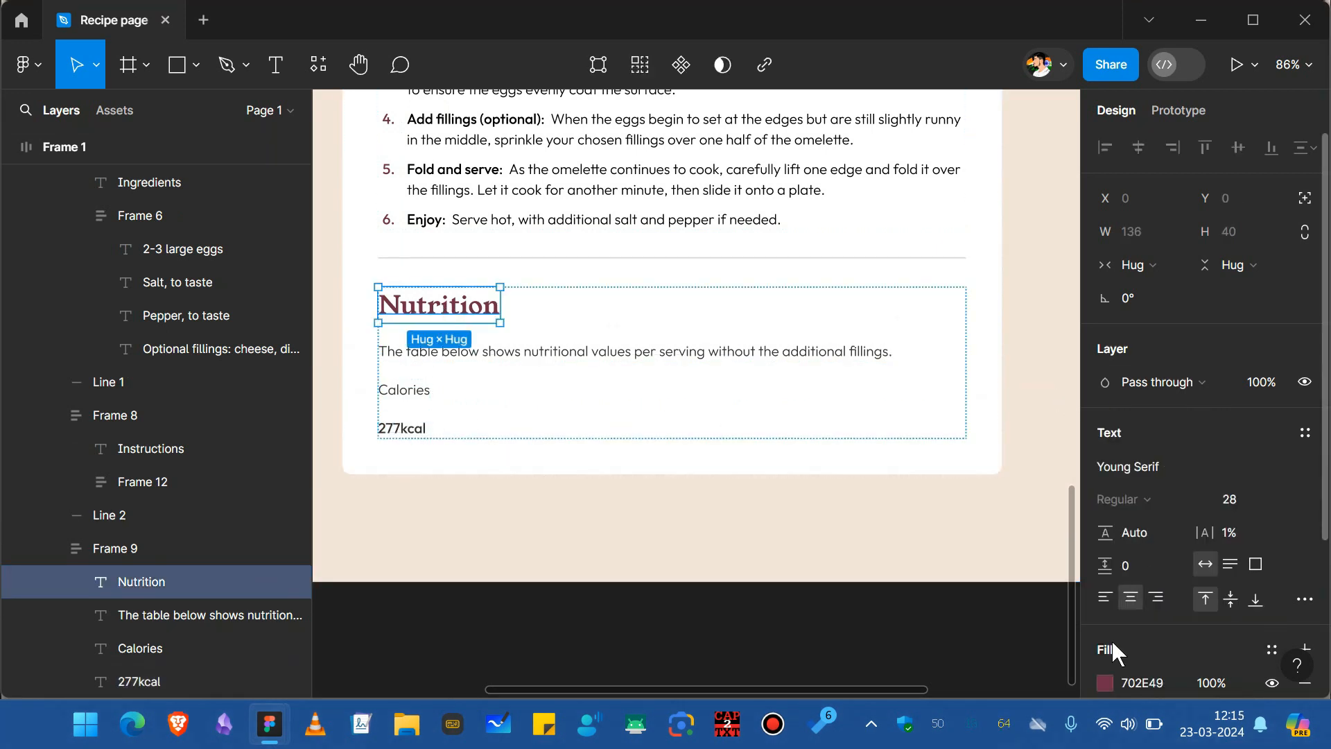
left_click(402, 427)
left_click(404, 390)
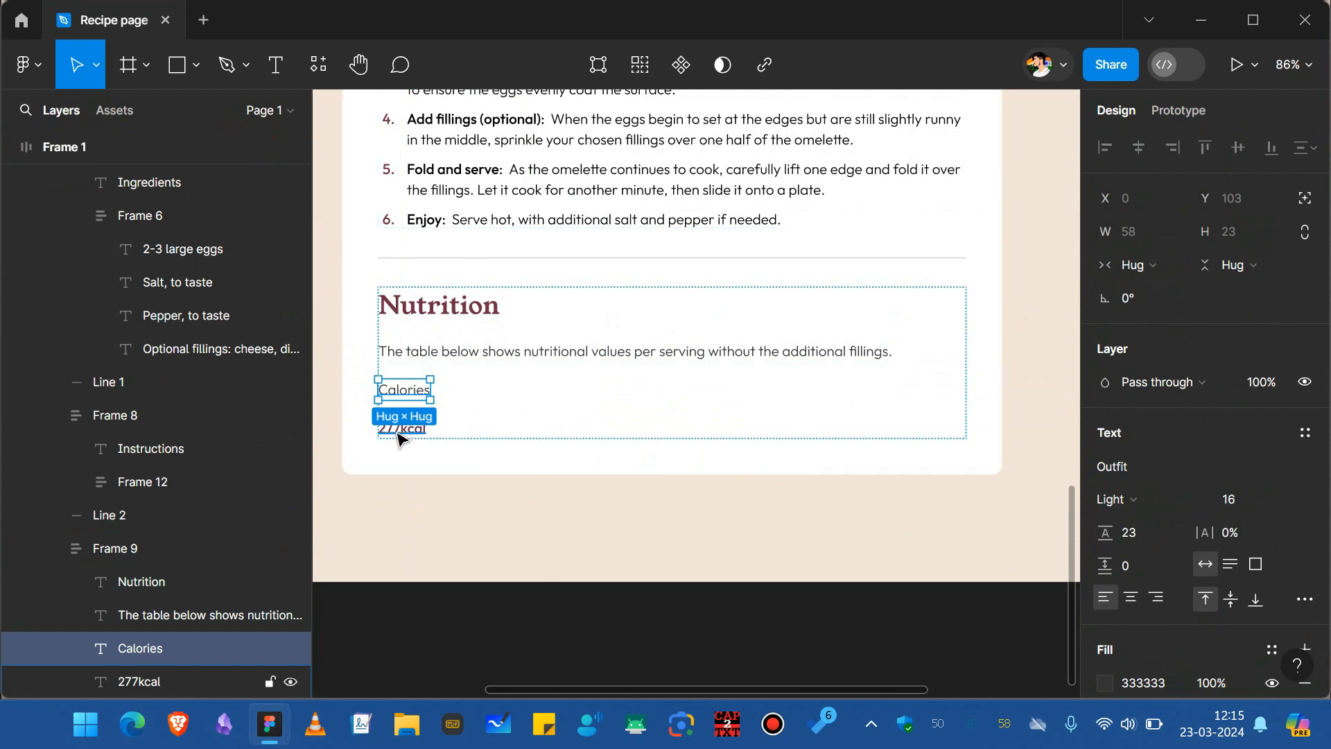
left_click(399, 430, "shift")
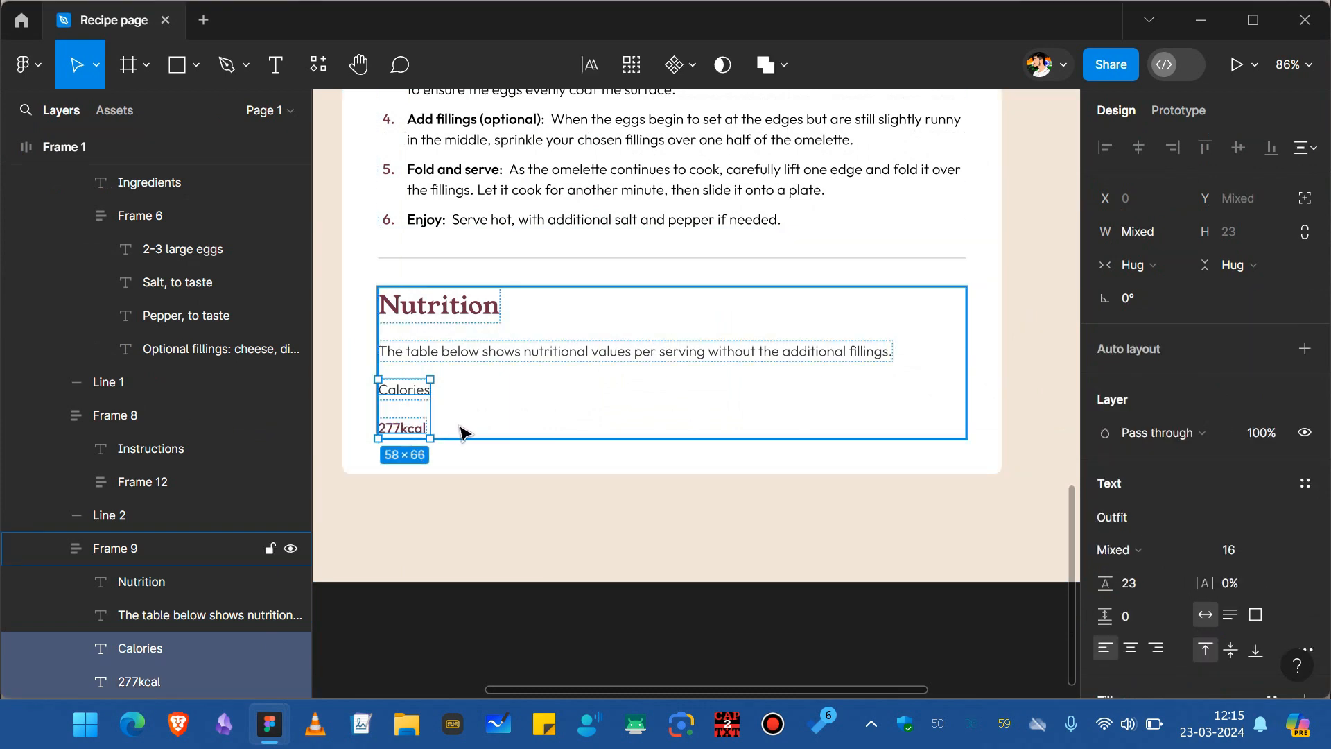
key("shift+a")
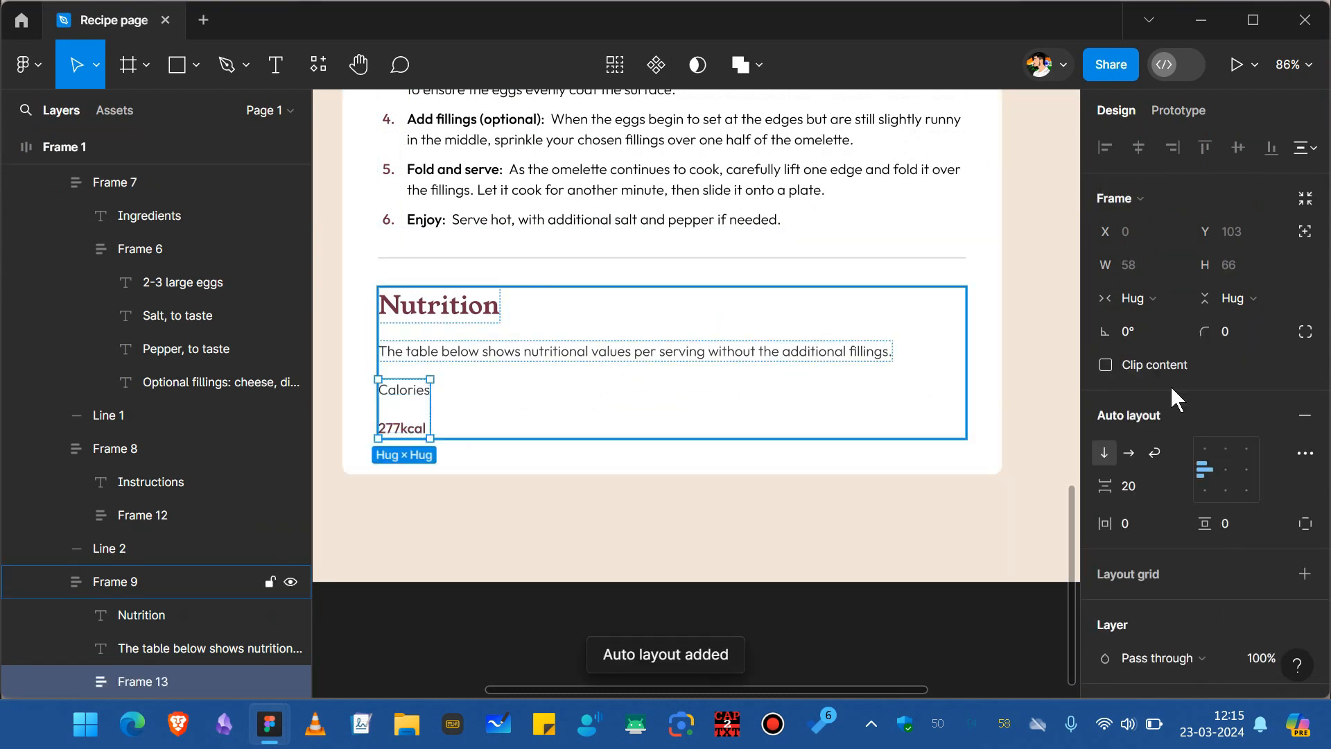
Make the Calories row frame horizontal and set its width to Fill container.
left_click(1130, 454)
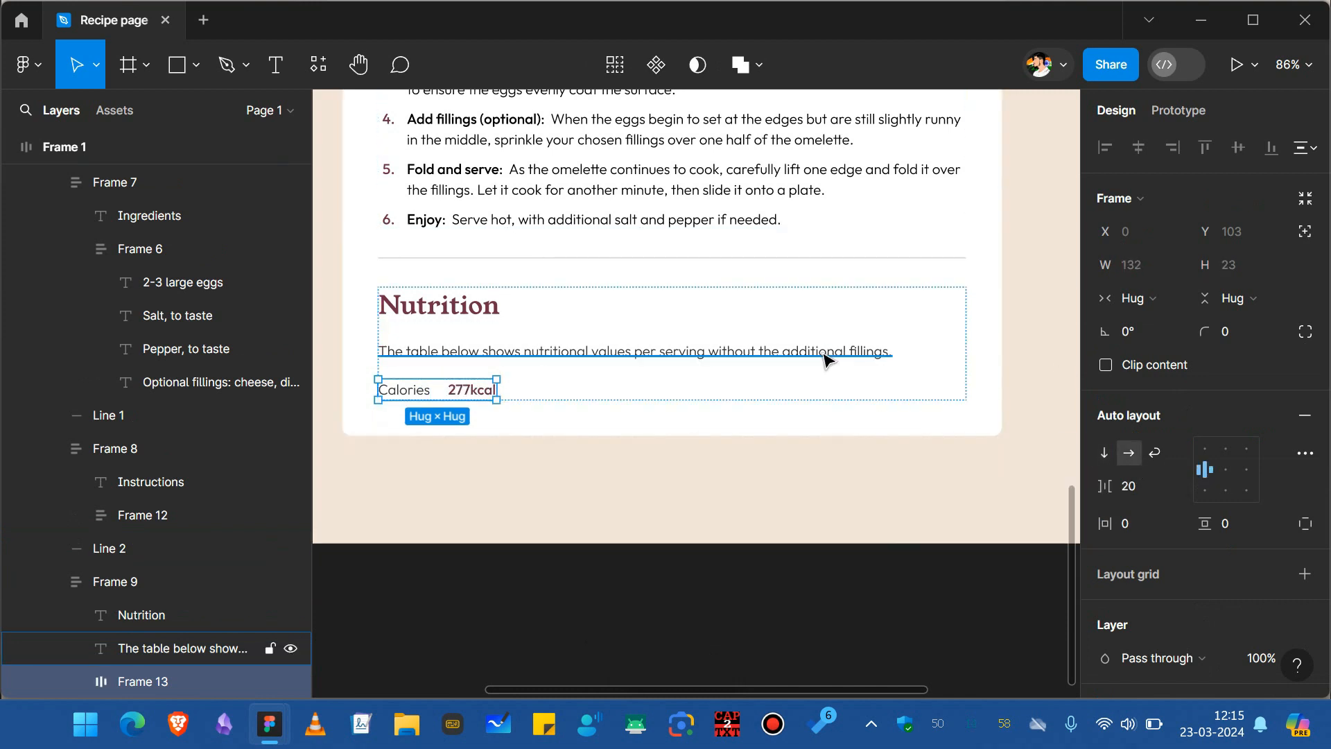
left_click(1151, 309)
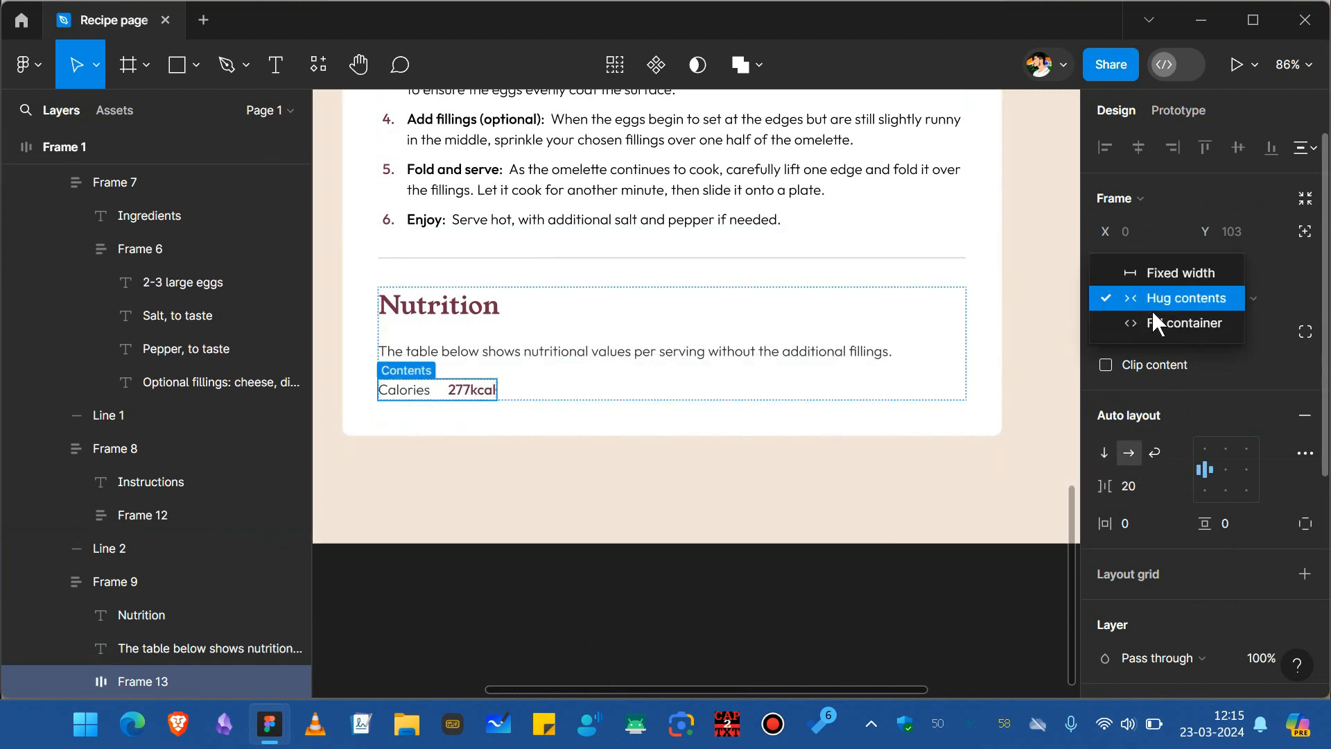
left_click(1150, 327)
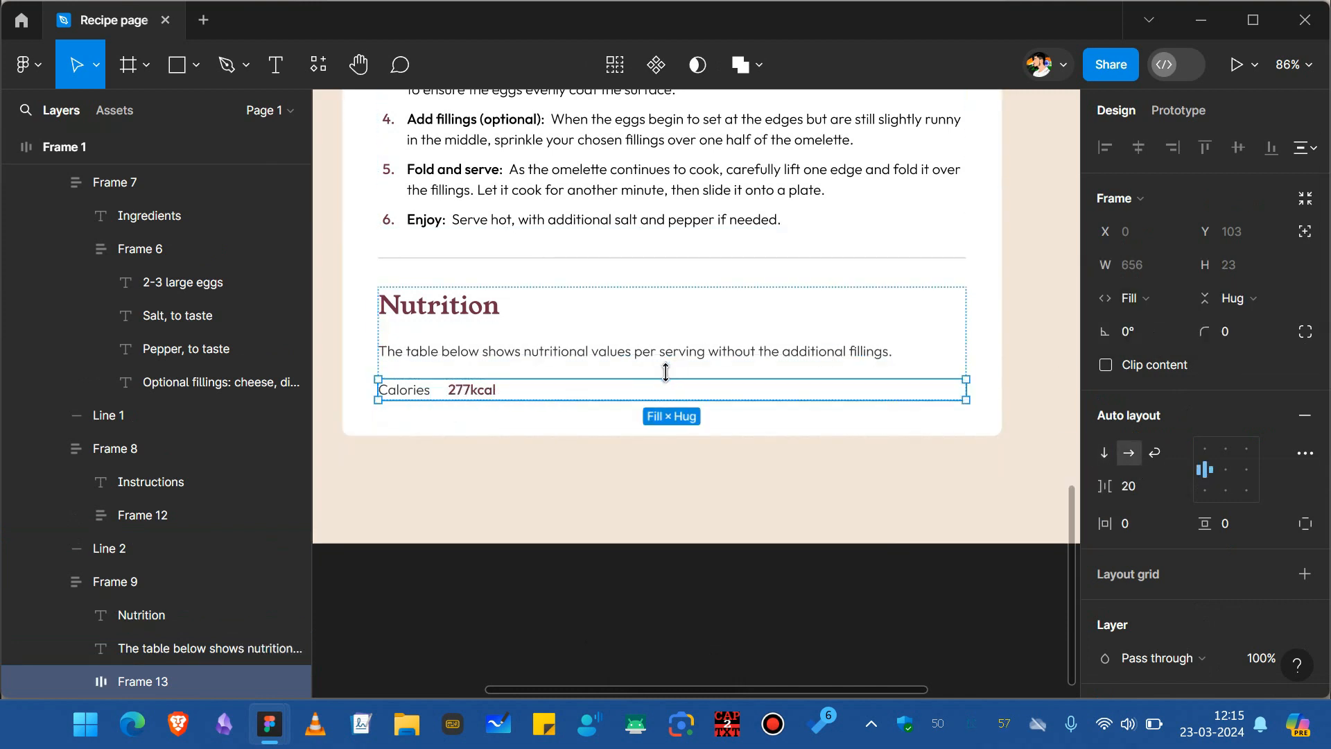
Set both the Calories label and the 277kcal value to fill width within their row.
double_click(421, 393)
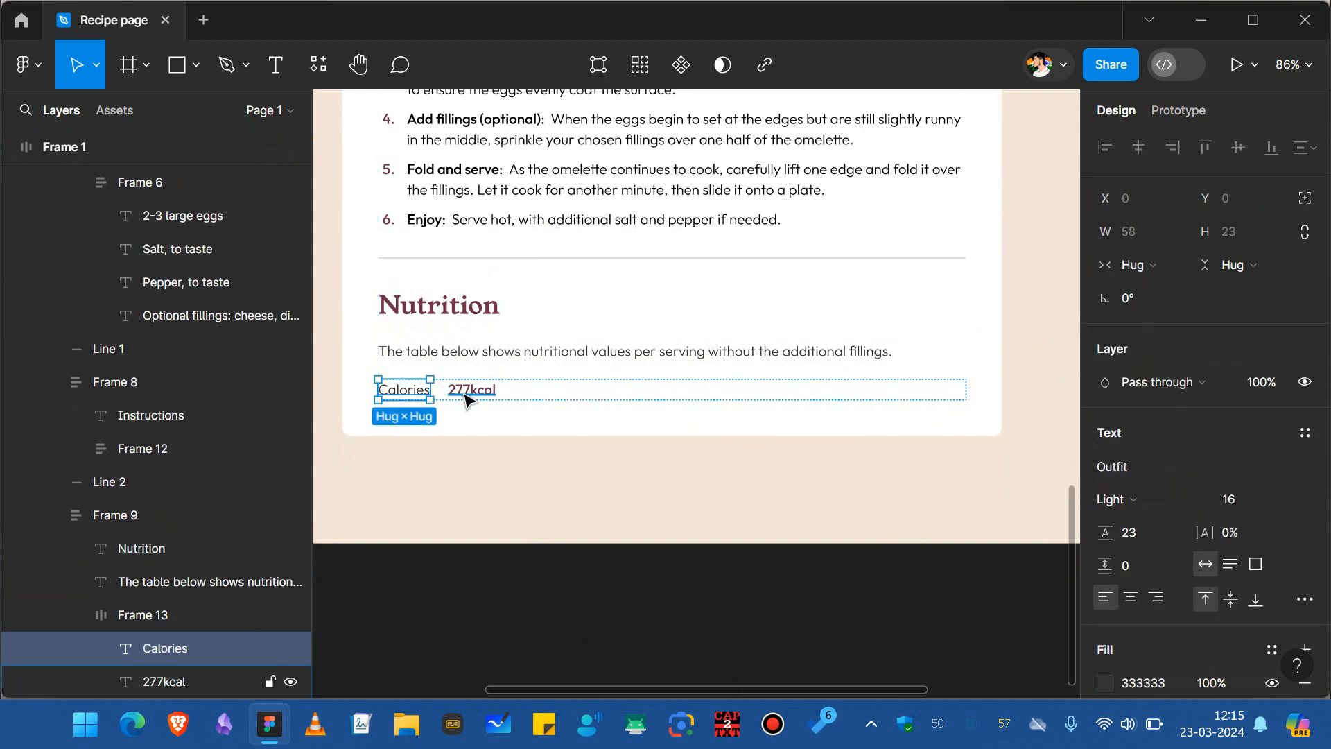
left_click(478, 390, "shift")
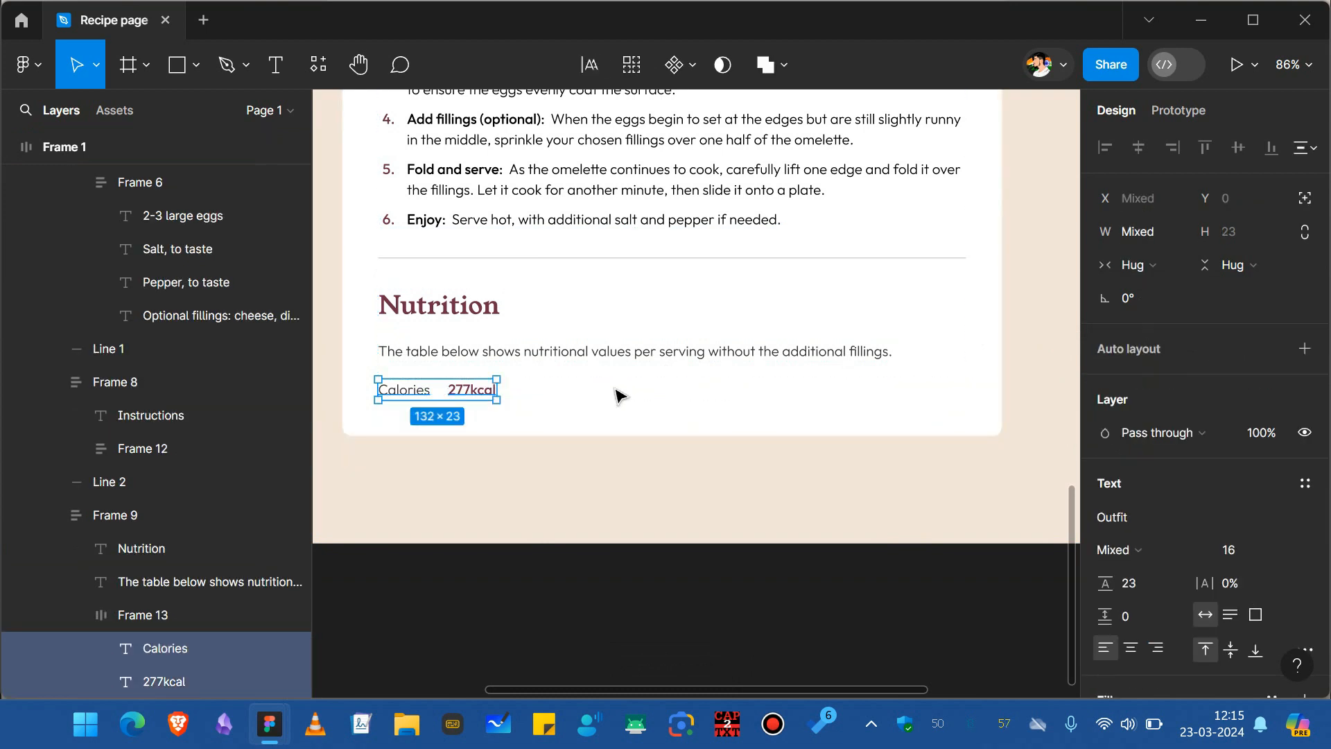
left_click(1124, 264)
left_click(1134, 287)
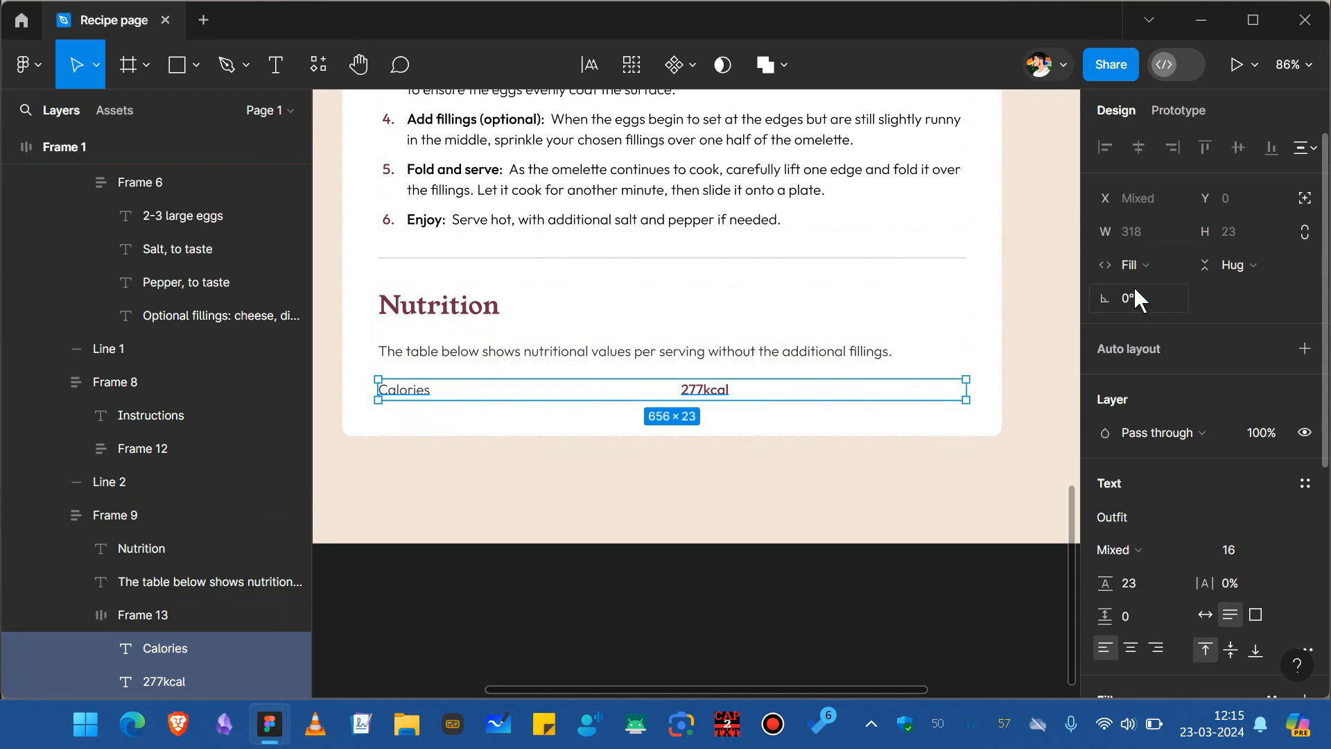
Copy the section divider line into the Nutrition section just below the Calories row.
left_click(787, 424)
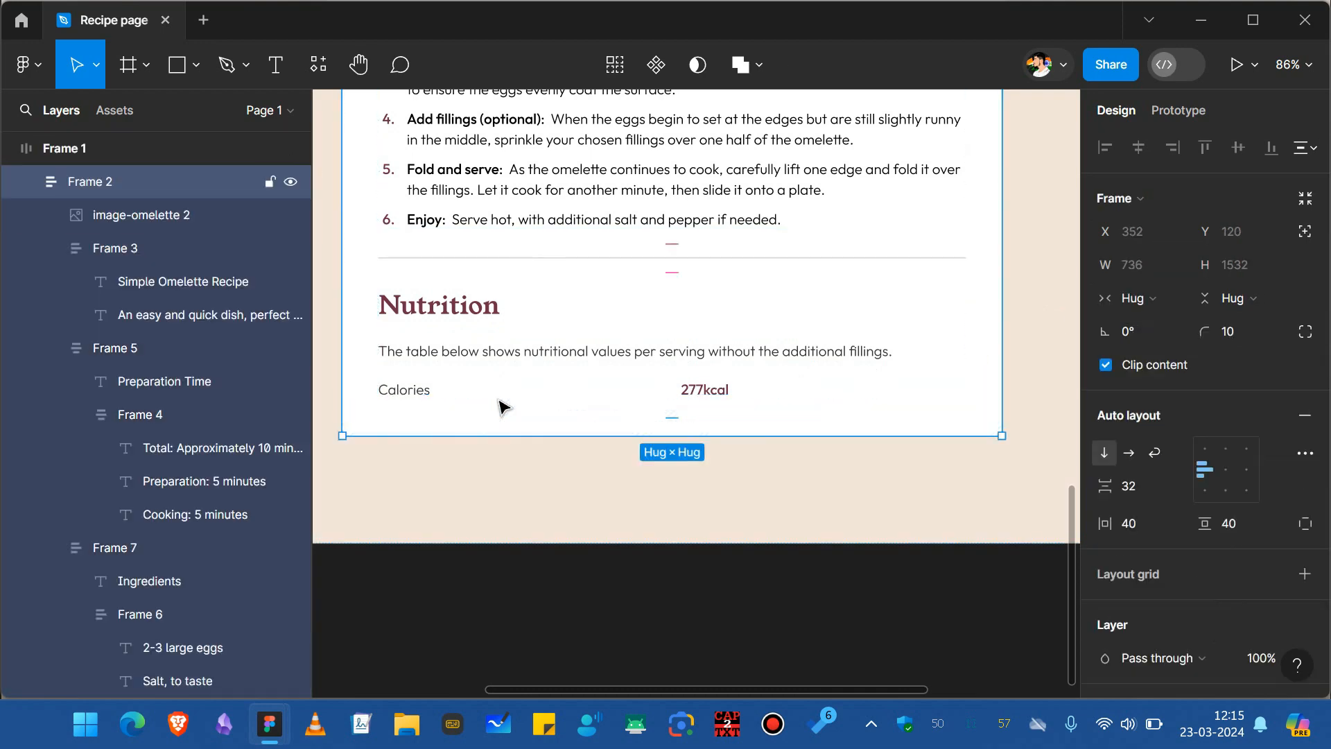
double_click(436, 397)
double_click(435, 397)
double_click(436, 396)
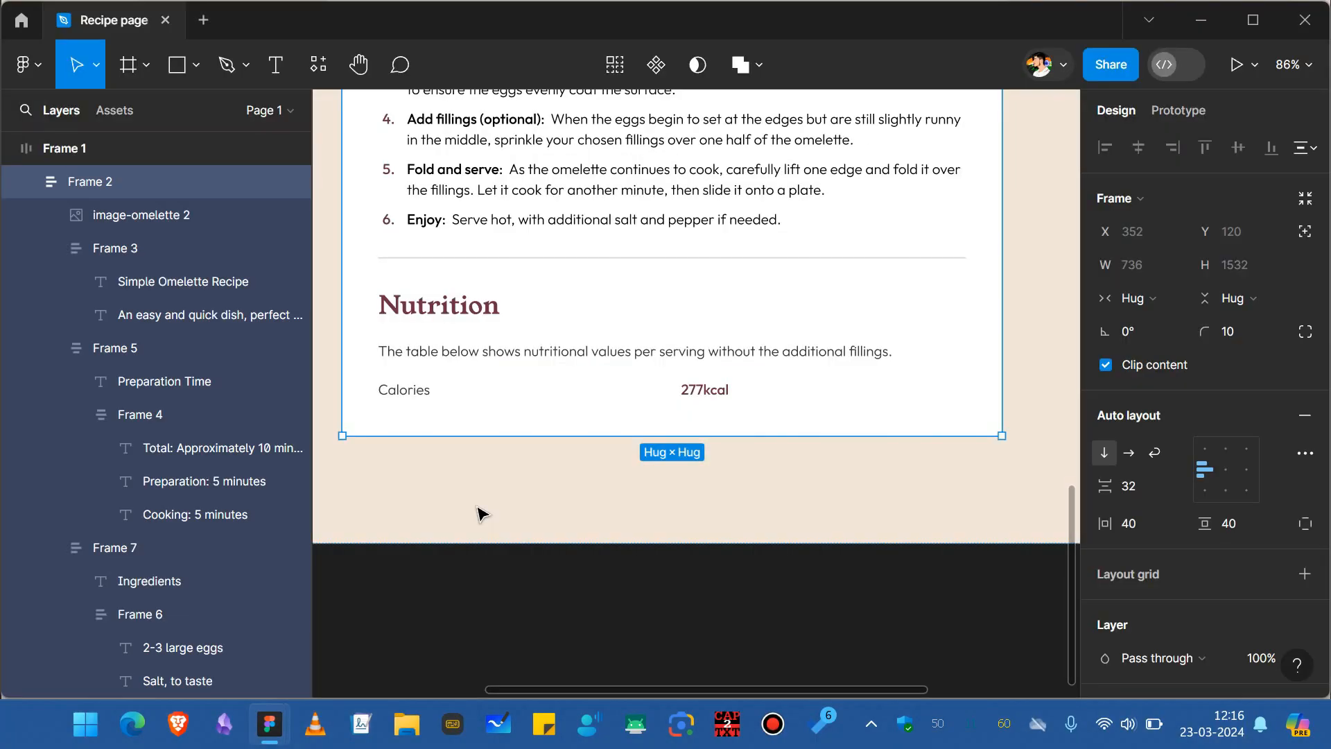
left_click(441, 262)
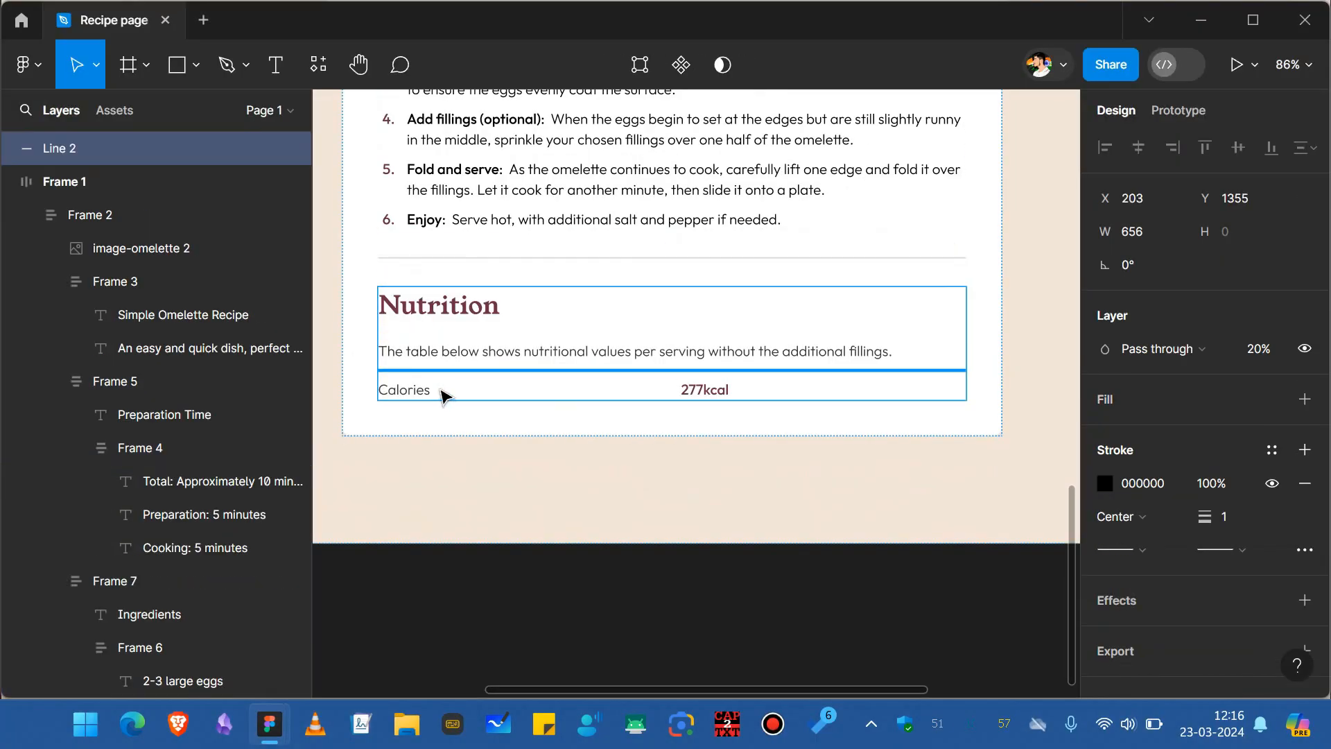
left_click_drag(441, 395, 681, 460)
left_click(607, 412)
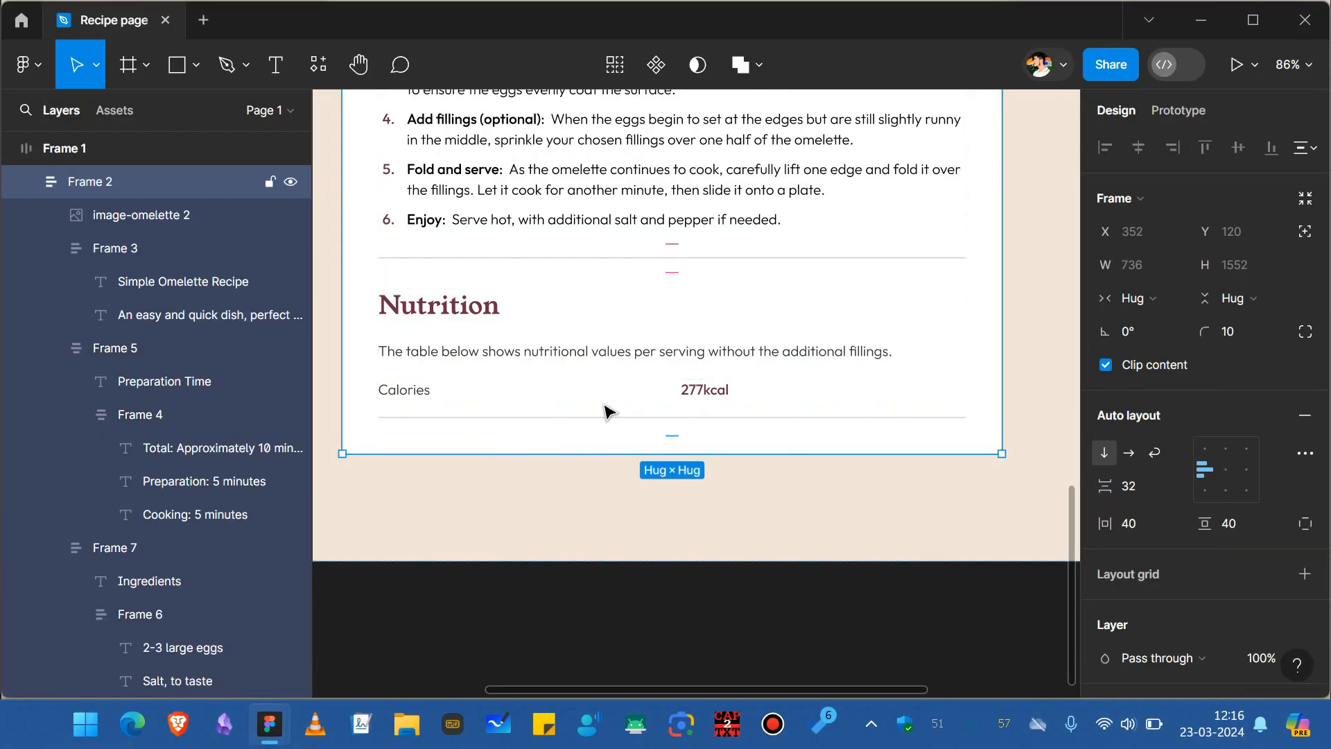
Duplicate the Calories row three times beneath the divider.
left_click(441, 404)
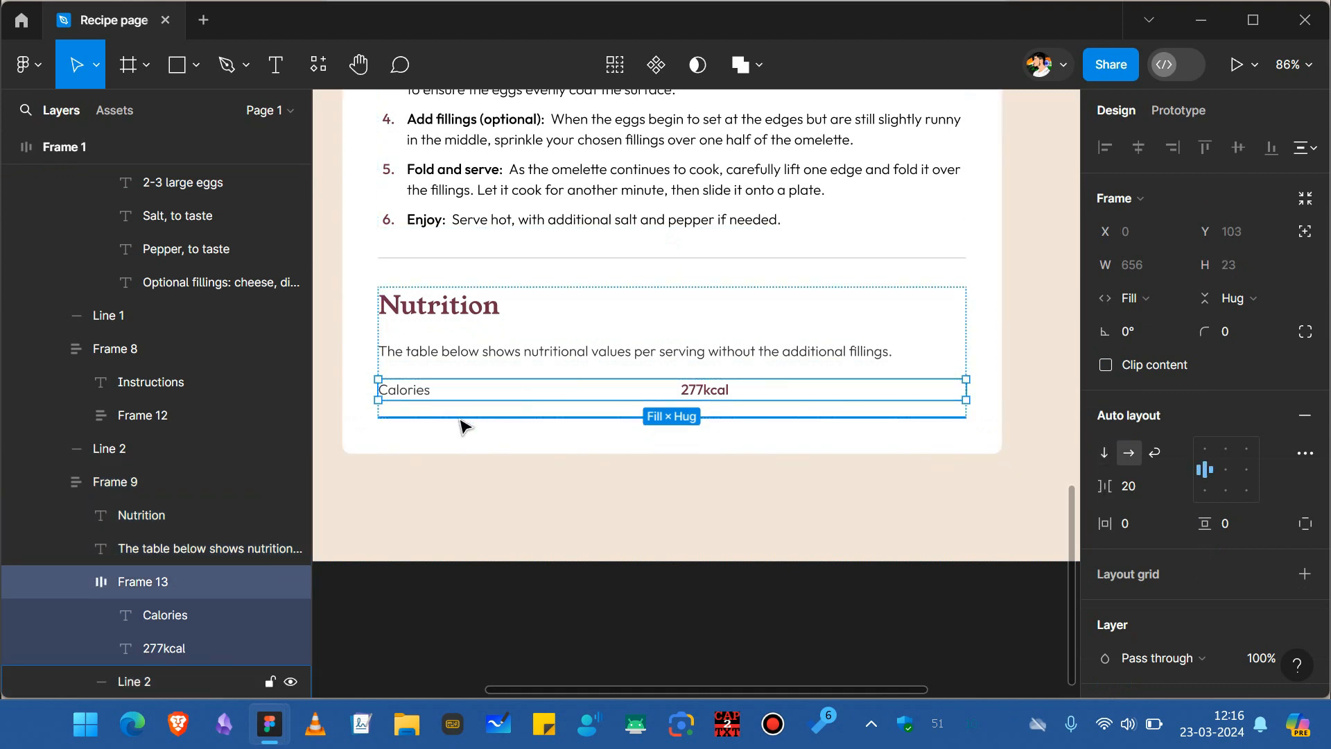
key("ctrl+d")
key("Down")
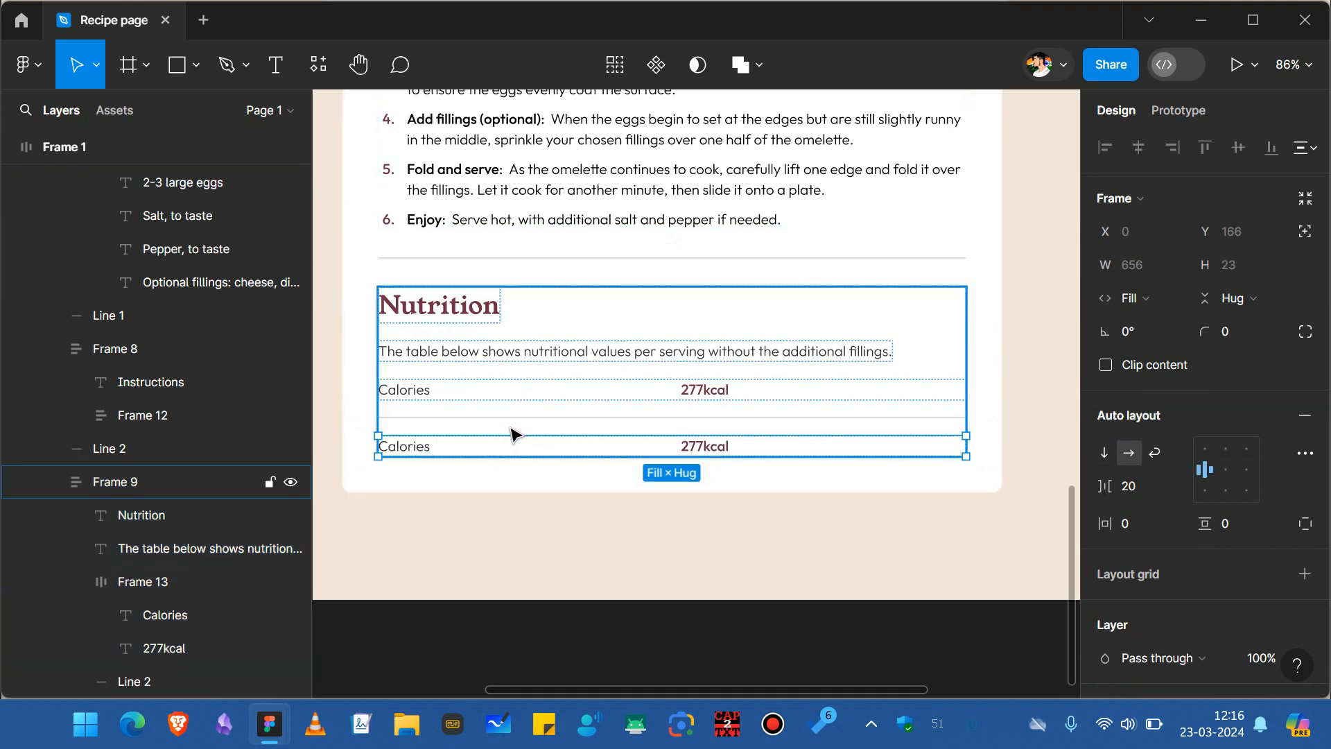
key("ctrl+d")
key("alt+Tab")
key("alt+Tab")
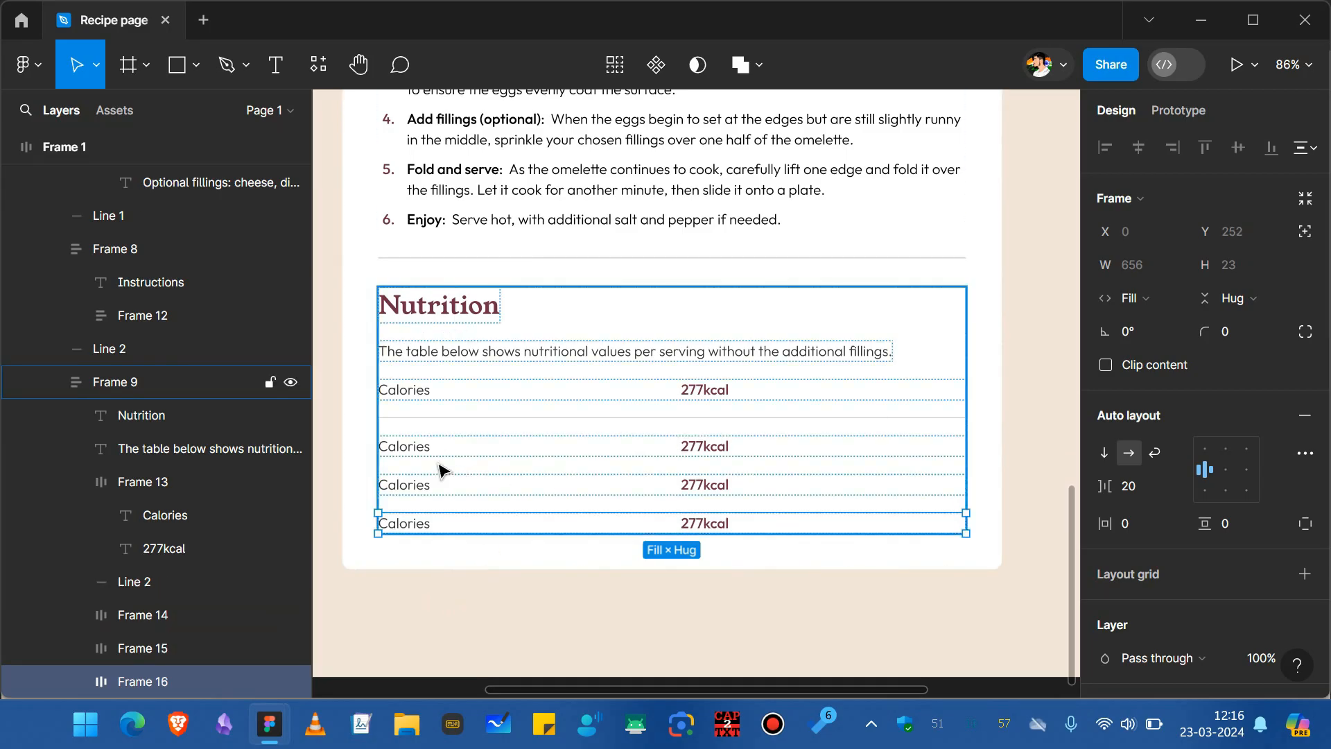
Relabel the copied rows as Carbs 0g, Protein 20g and Fat 22g.
double_click(405, 447)
key("Return")
type("Carbs")
double_click(399, 483)
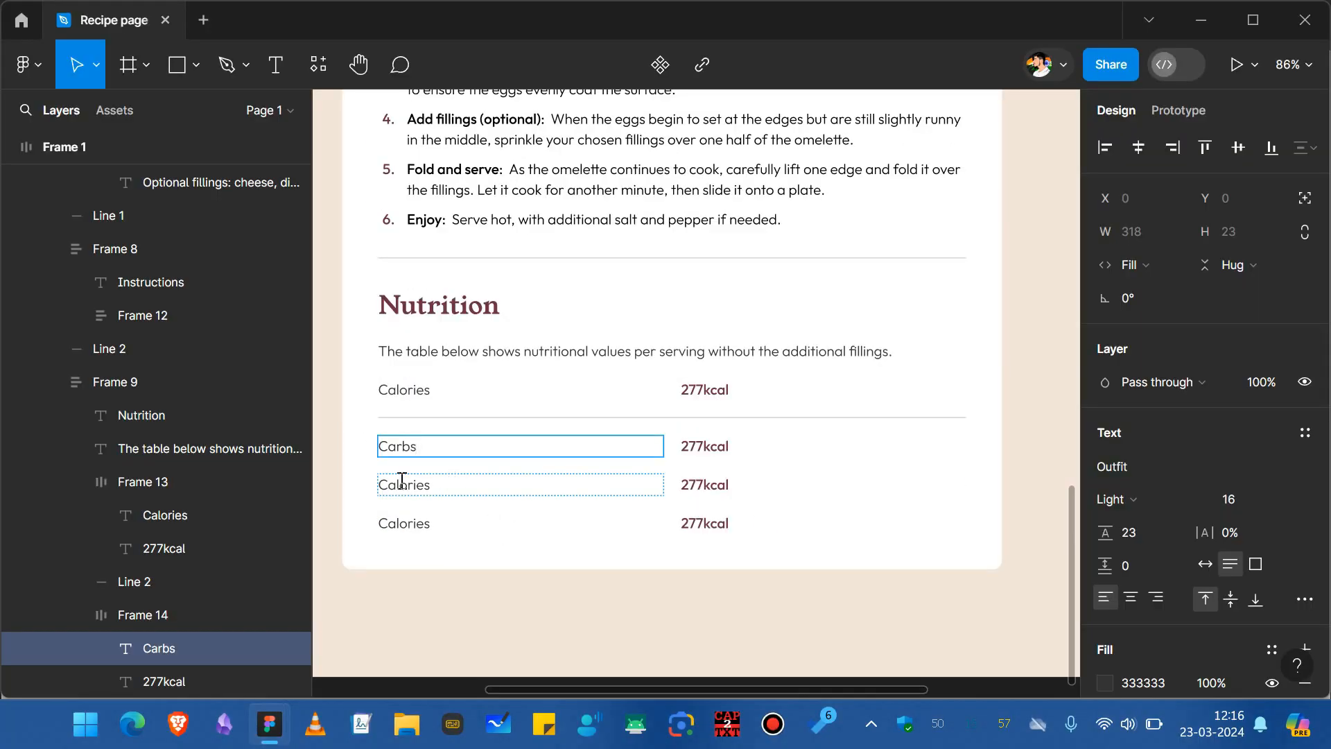
key("Return")
type("Proti")
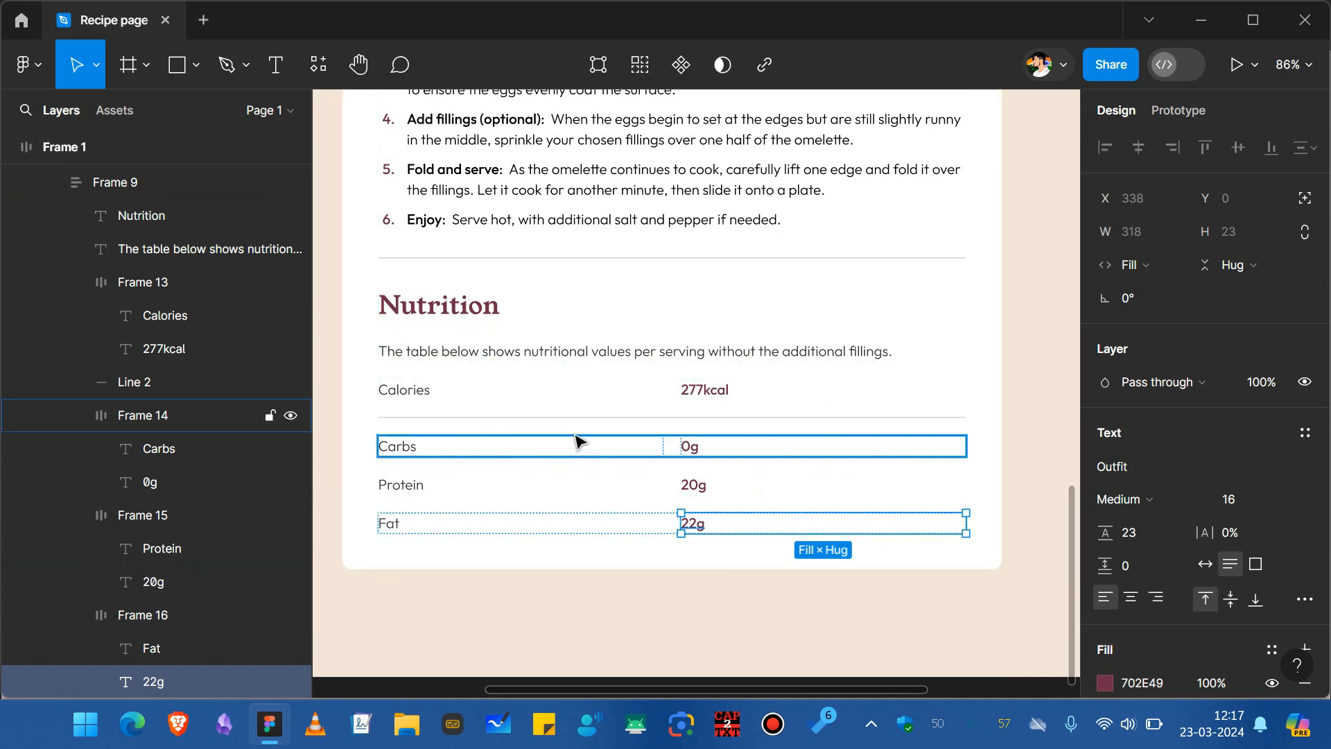
Duplicate the divider twice, placing copies between the Carbs, Protein and Fat rows.
left_click(577, 419)
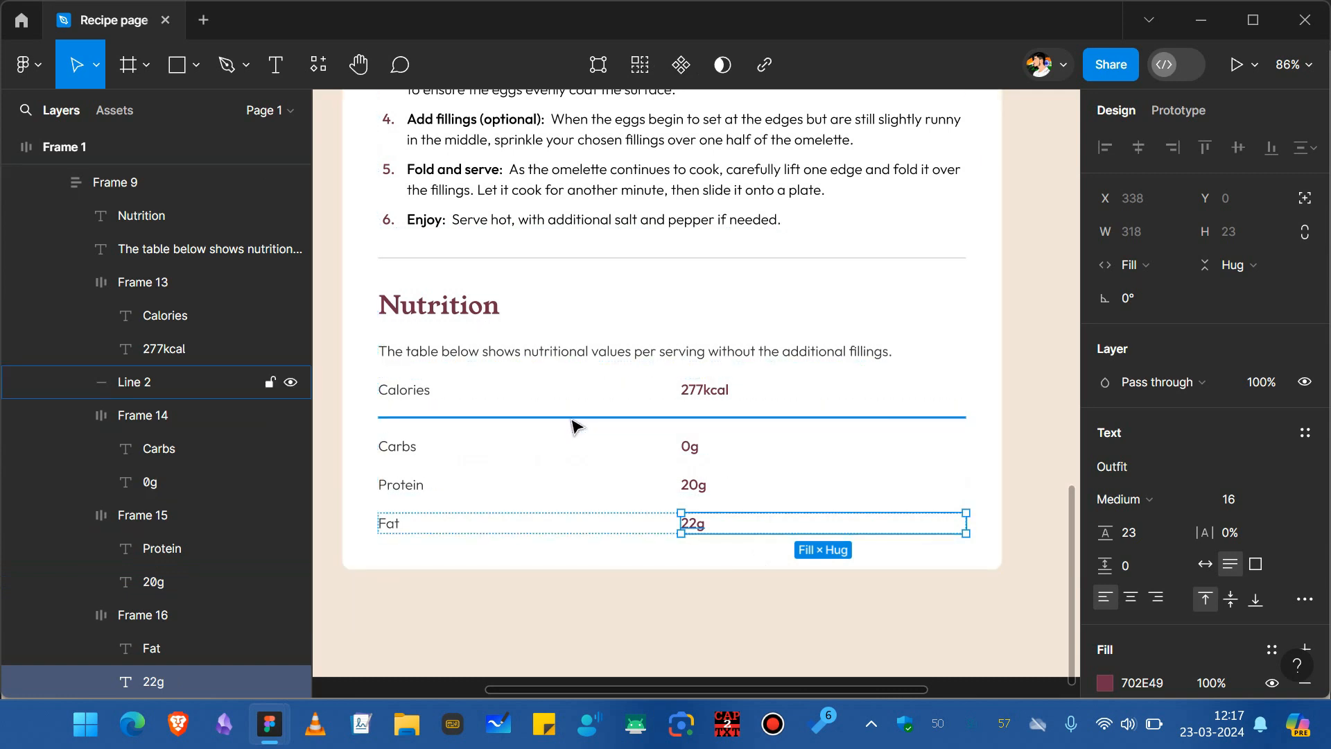
key("ctrl+d")
left_click_drag(581, 445, 587, 497)
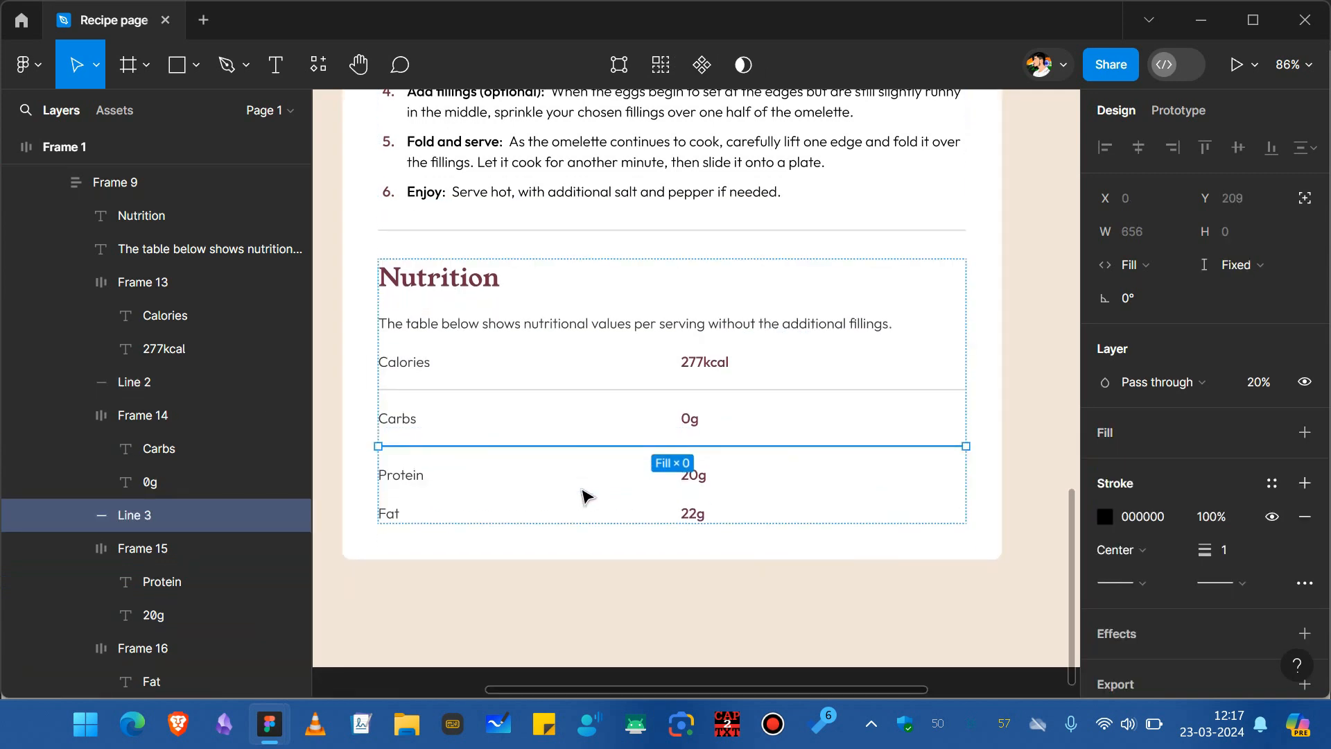
key("ctrl+d")
key("Down")
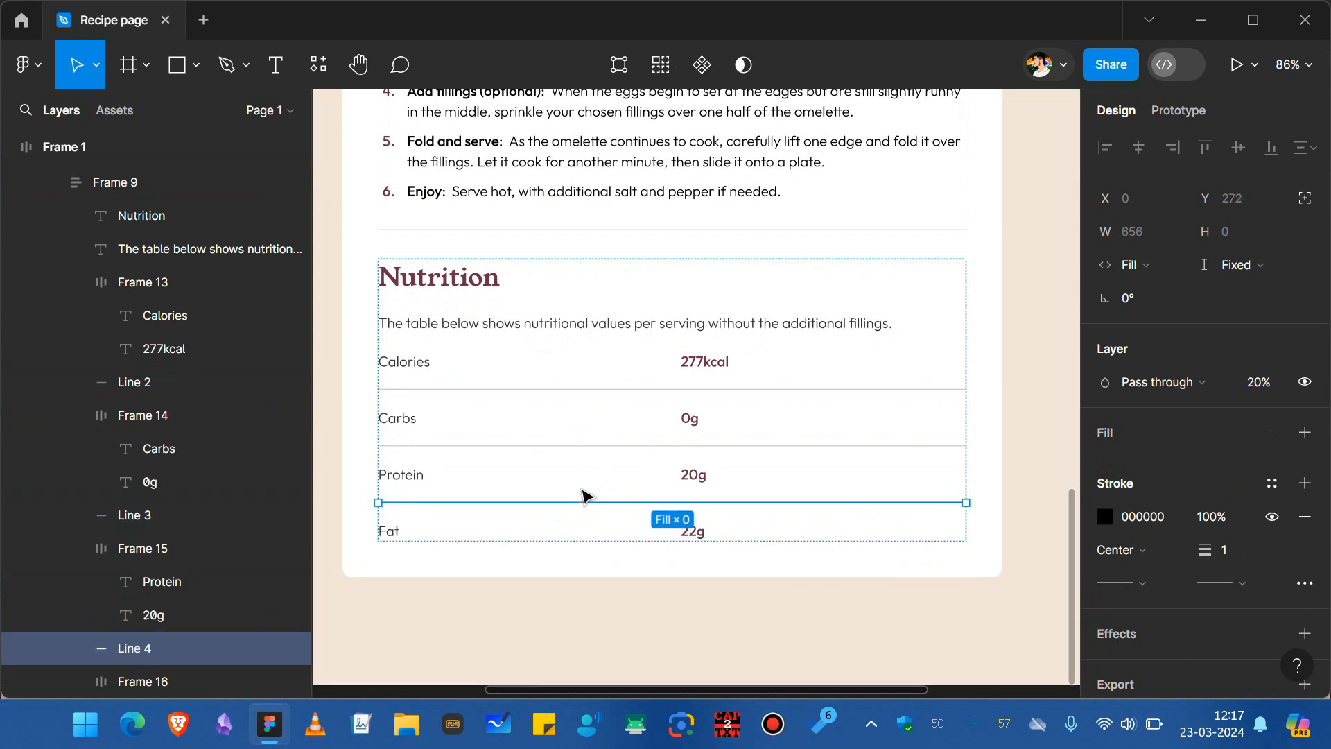
Wrap the nutrition rows and dividers in a vertical auto-layout frame with 10 spacing.
left_click_drag(363, 346, 983, 553)
key("shift+a")
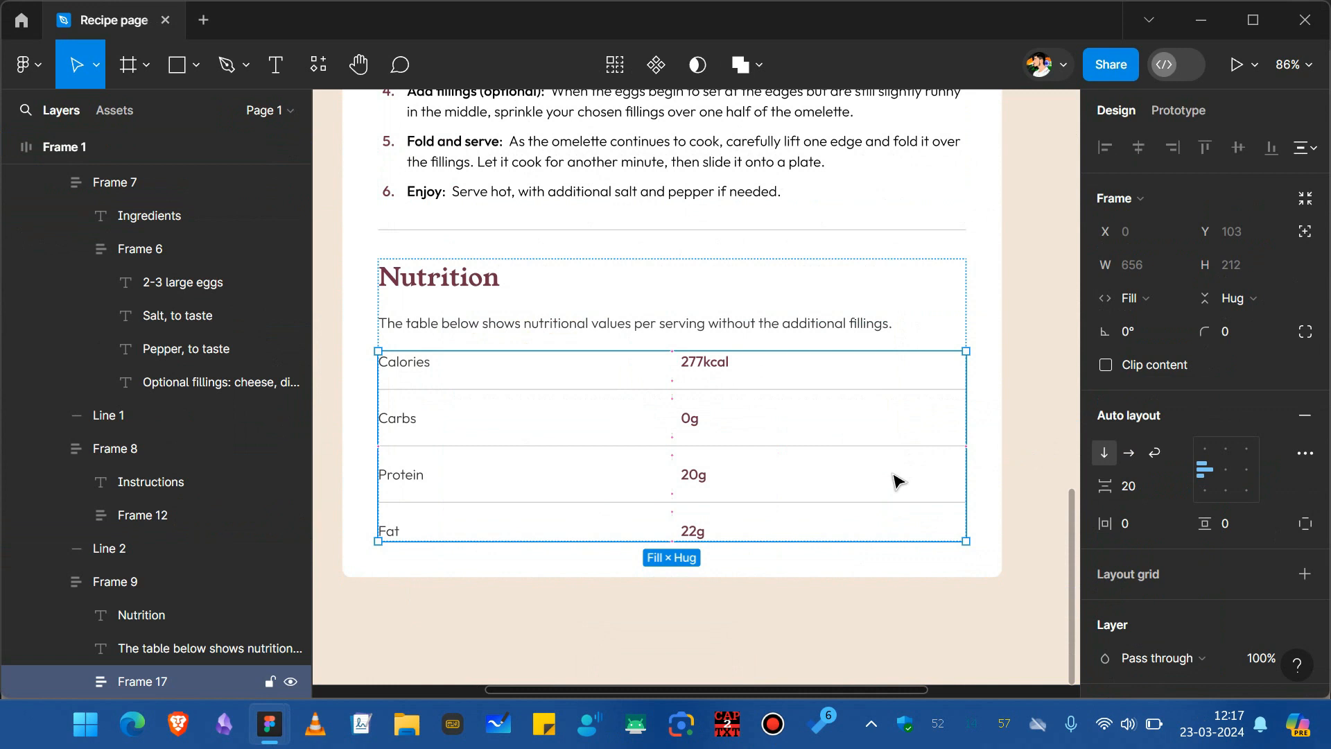
left_click(1140, 488)
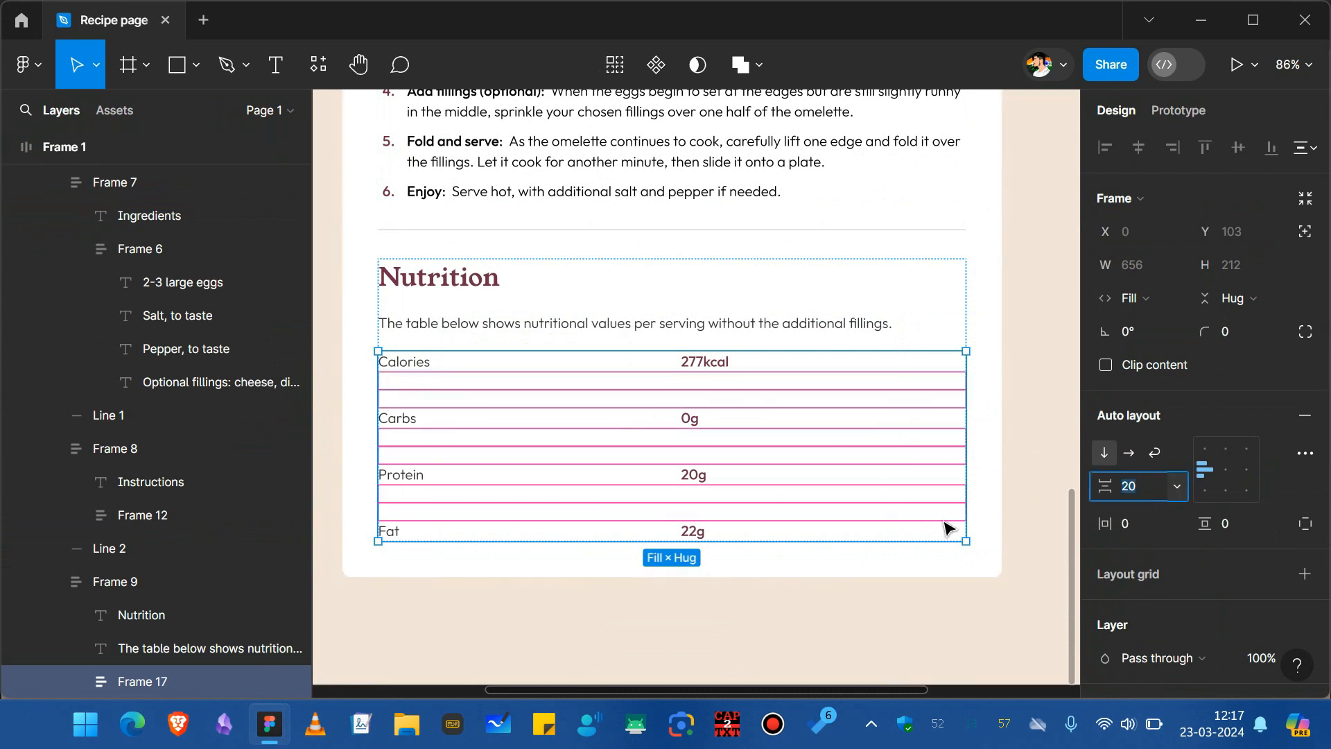
type("1")
key("Return")
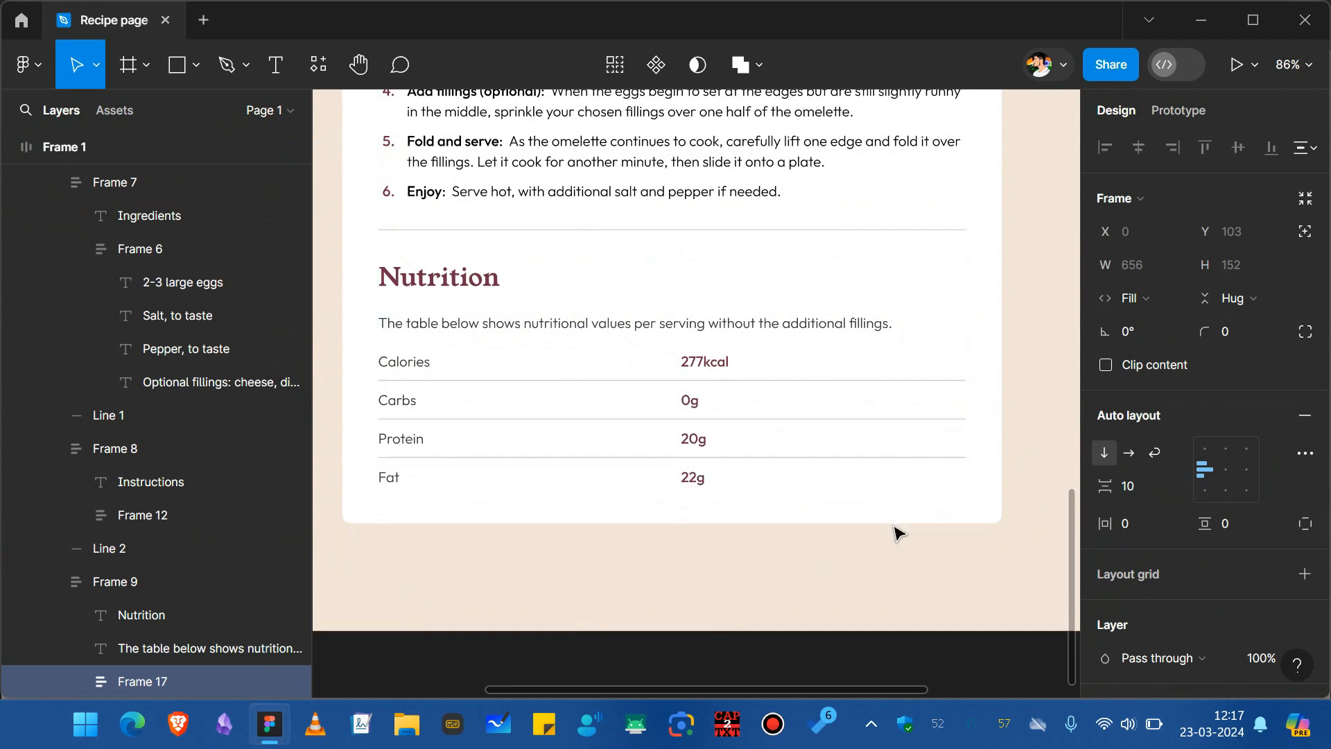
Inspect the opacity of the divider lines in the nutrition table.
left_click(815, 519)
scroll(790, 511, "left", 1)
left_click(588, 459, "ctrl")
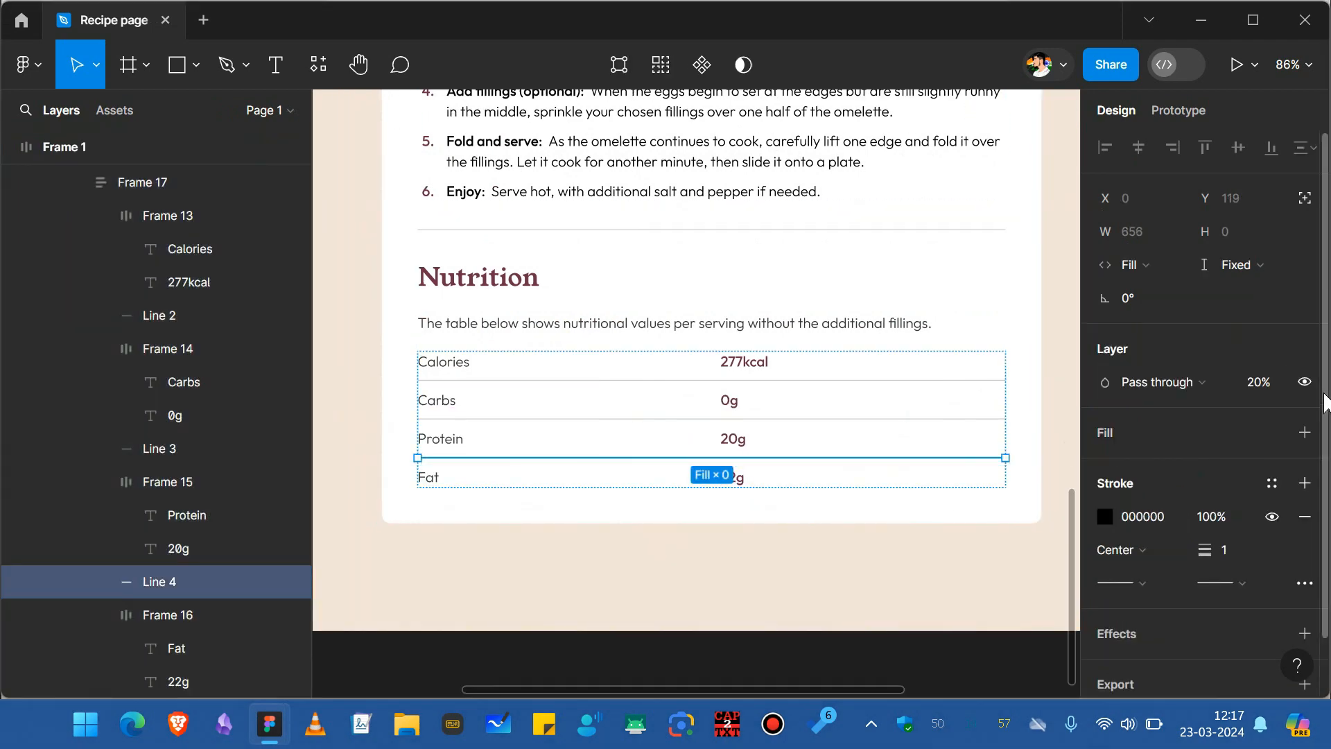
left_click(811, 418, "shift")
left_click(822, 380, "shift")
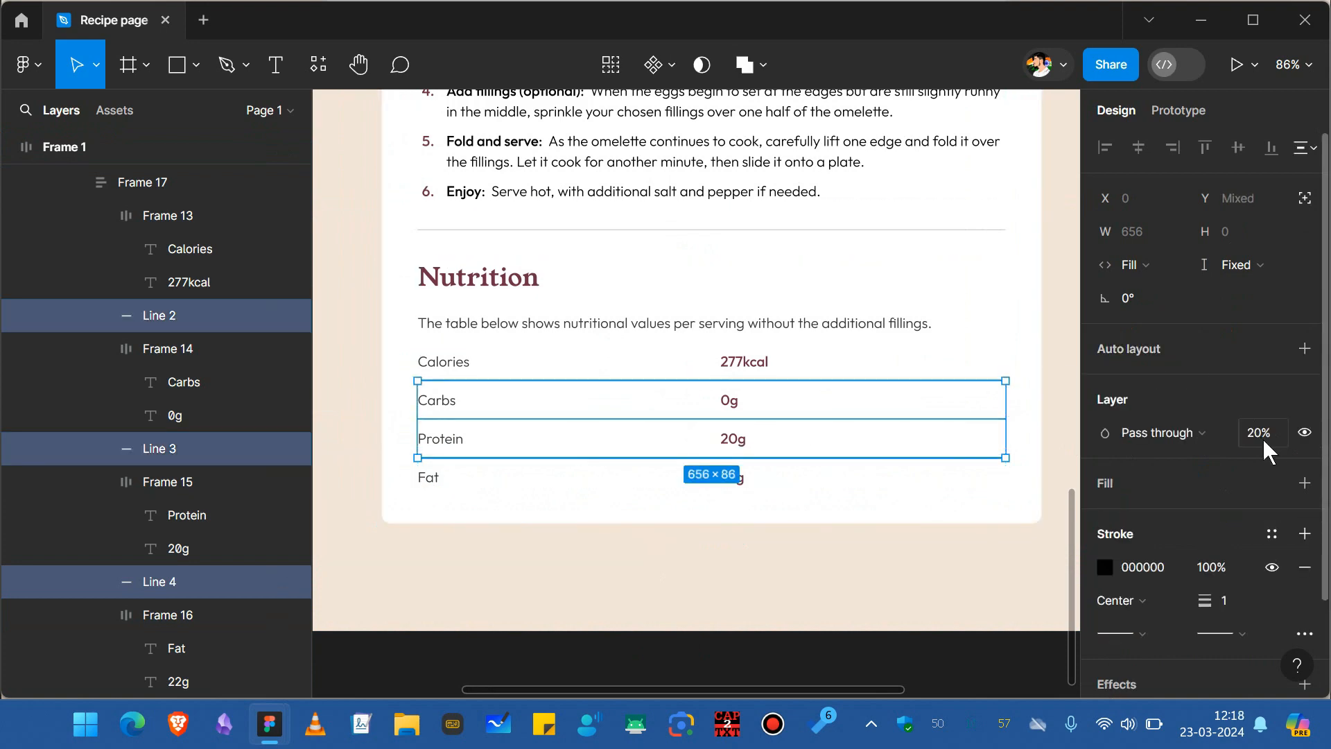
left_click(835, 514)
scroll(835, 518, "up", 4)
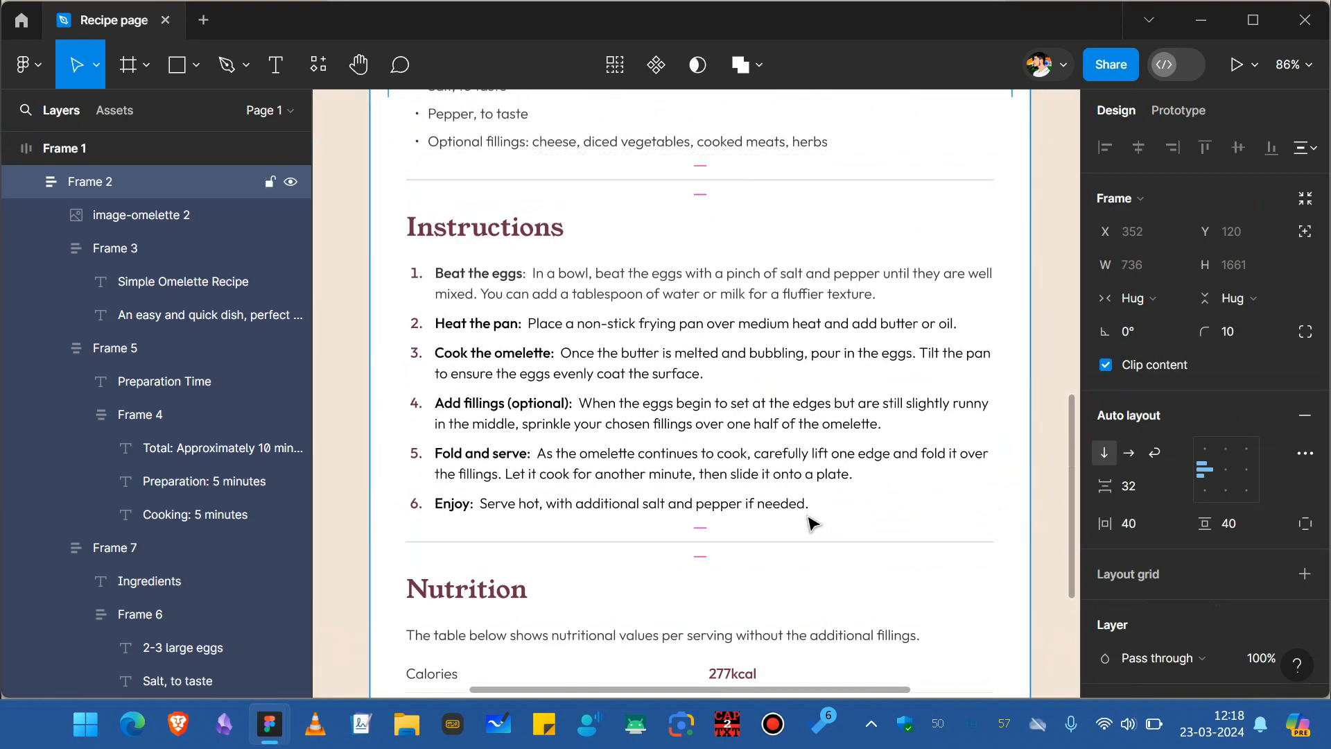
Examine the spacing and divider lines between the Ingredients, Instructions and Nutrition sections.
left_click(789, 537)
left_click(785, 547)
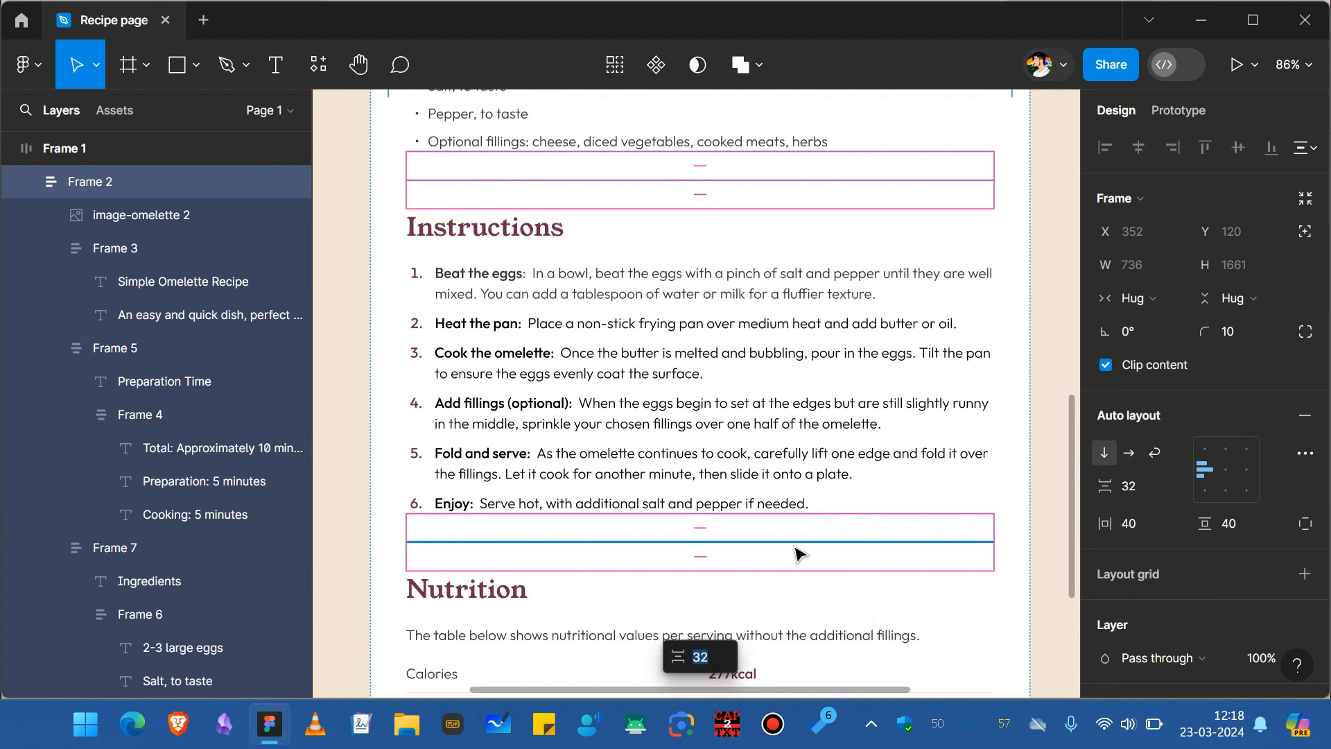
left_click(795, 546)
left_click(796, 544)
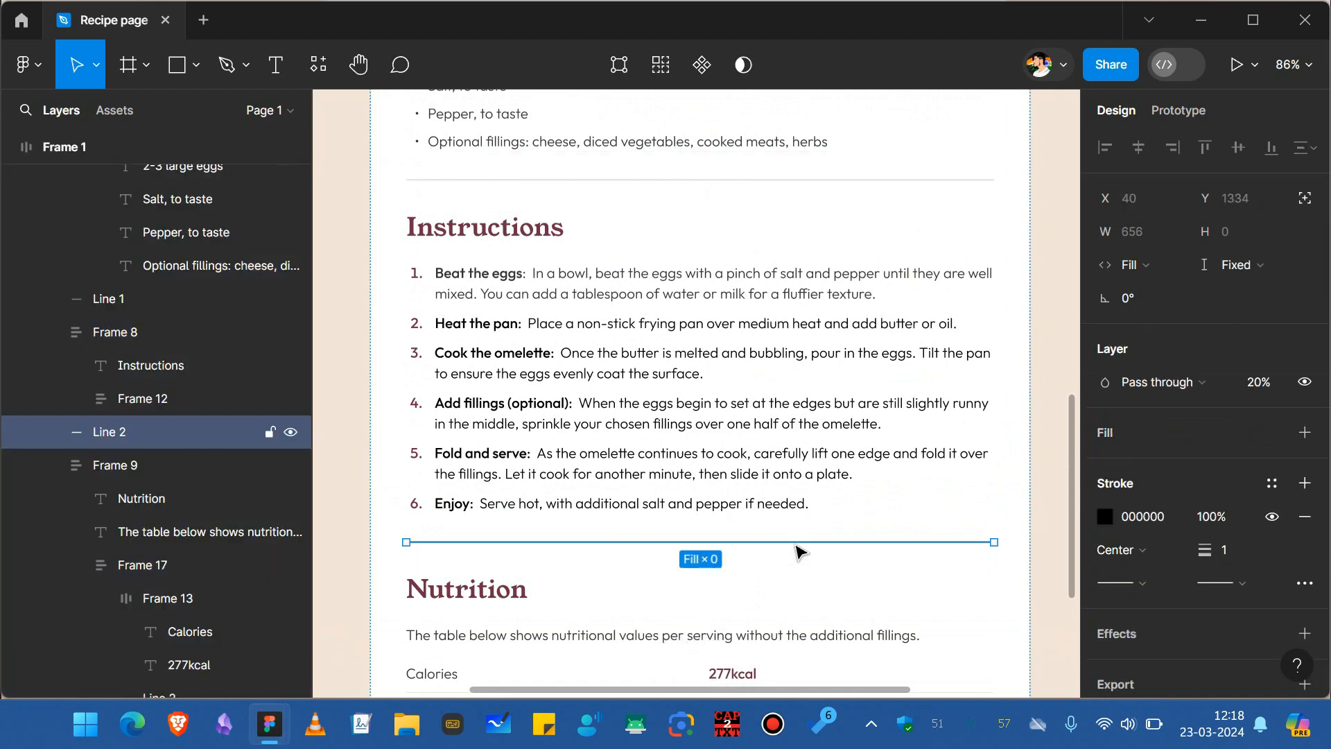
left_click(676, 180, "shift")
scroll(676, 184, "up", 6)
scroll(673, 188, "down", 3)
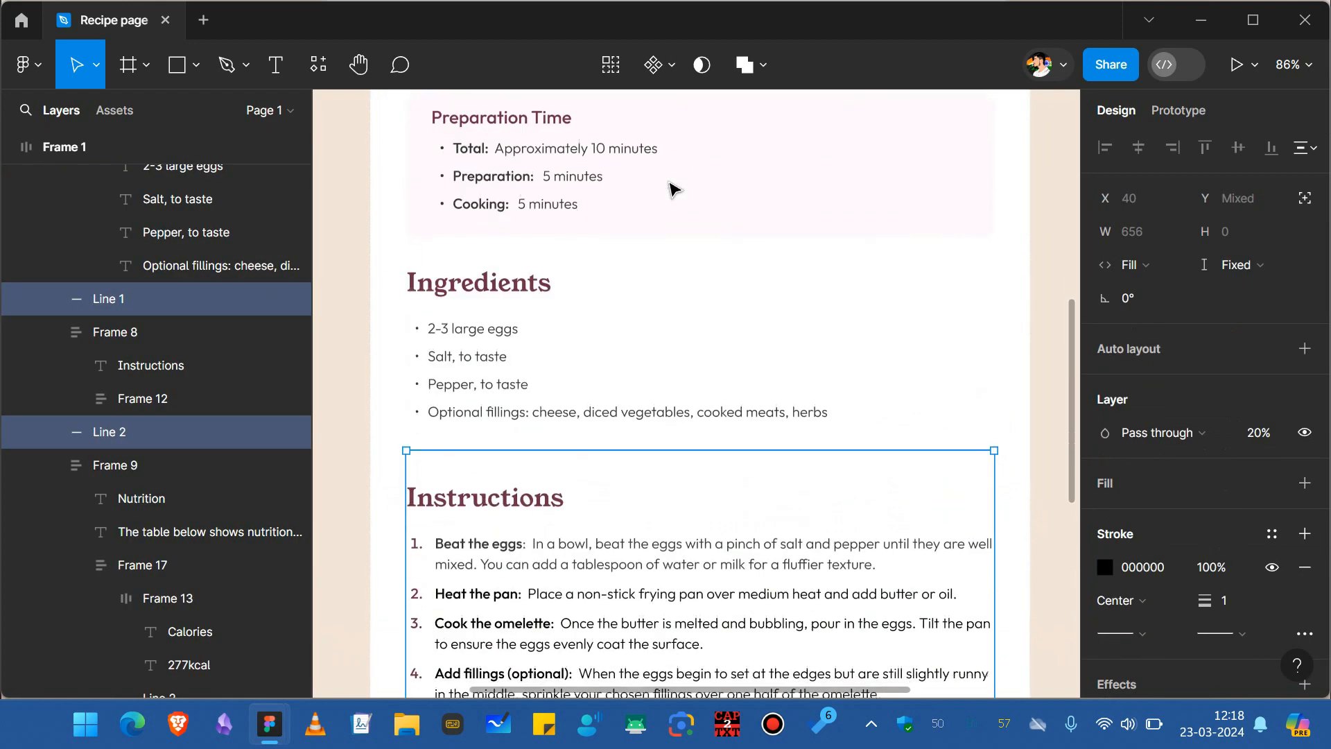
Set the opacity of the two section divider lines to 10%.
scroll(672, 188, "down", 5)
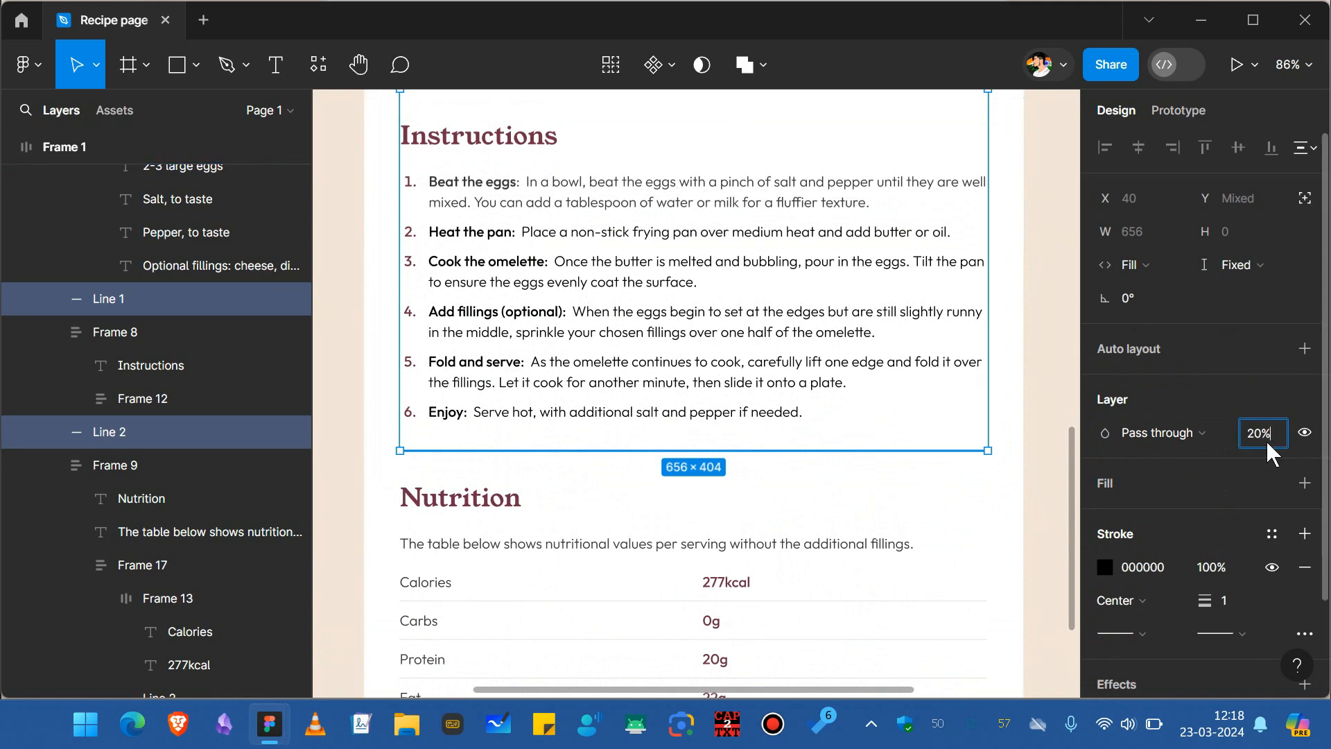
key("Return")
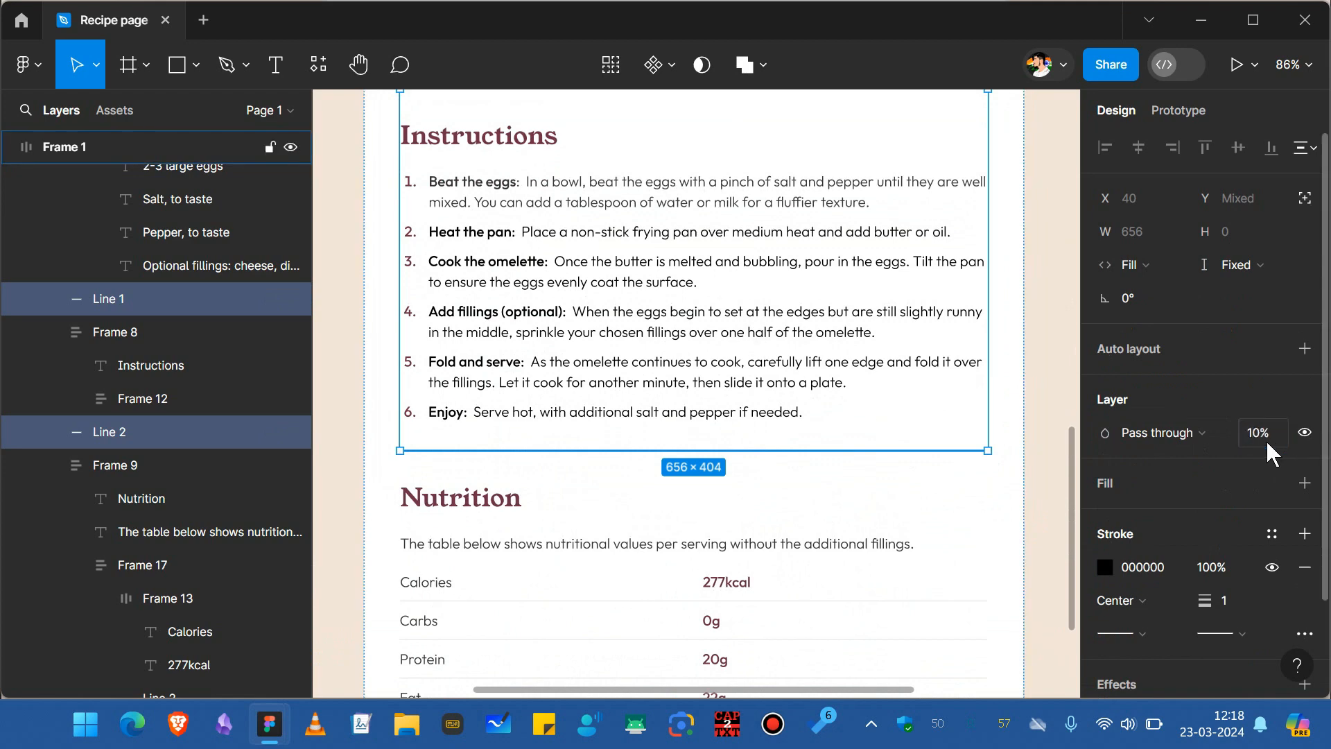
left_click(925, 497)
Examine the Nutrition section's frames and the whole recipe card's auto-layout spacing and padding.
scroll(925, 497, "down", 7)
scroll(924, 496, "up", 2)
scroll(875, 503, "up", 4)
double_click(638, 431)
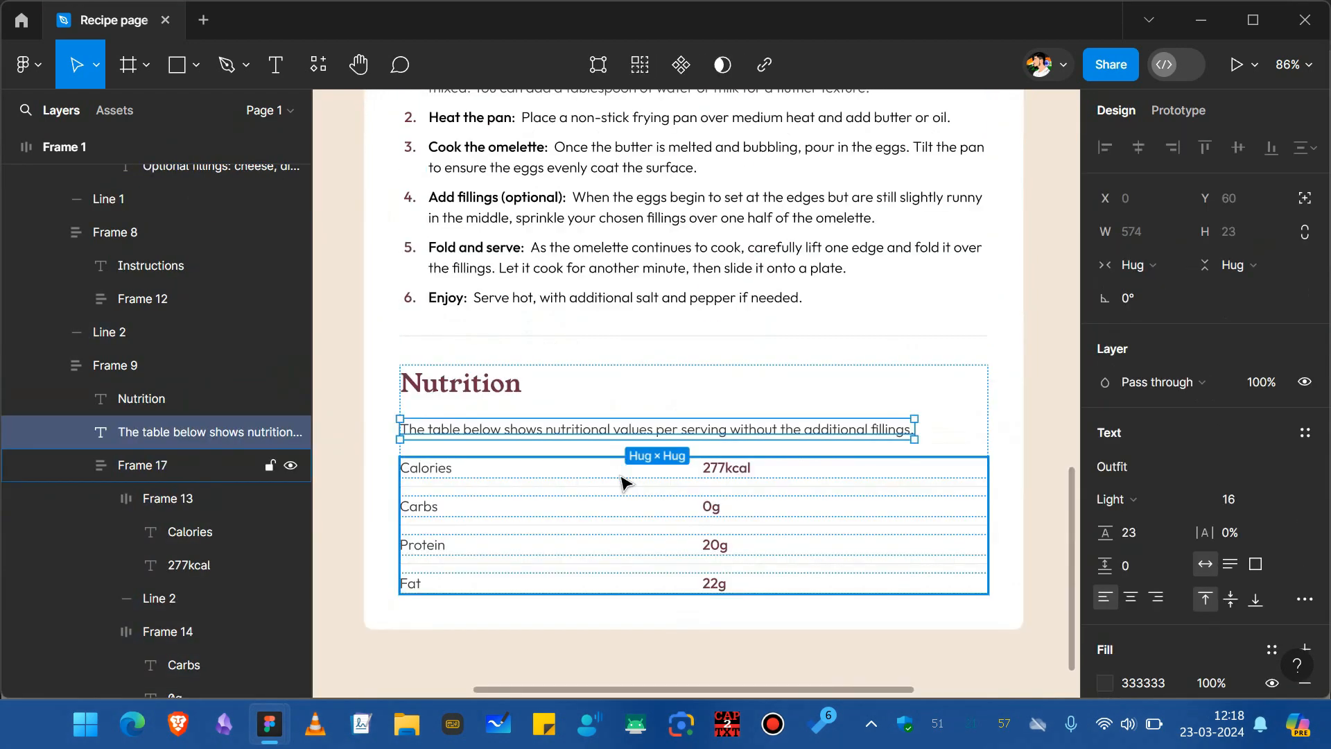
left_click(622, 475)
left_click(989, 431)
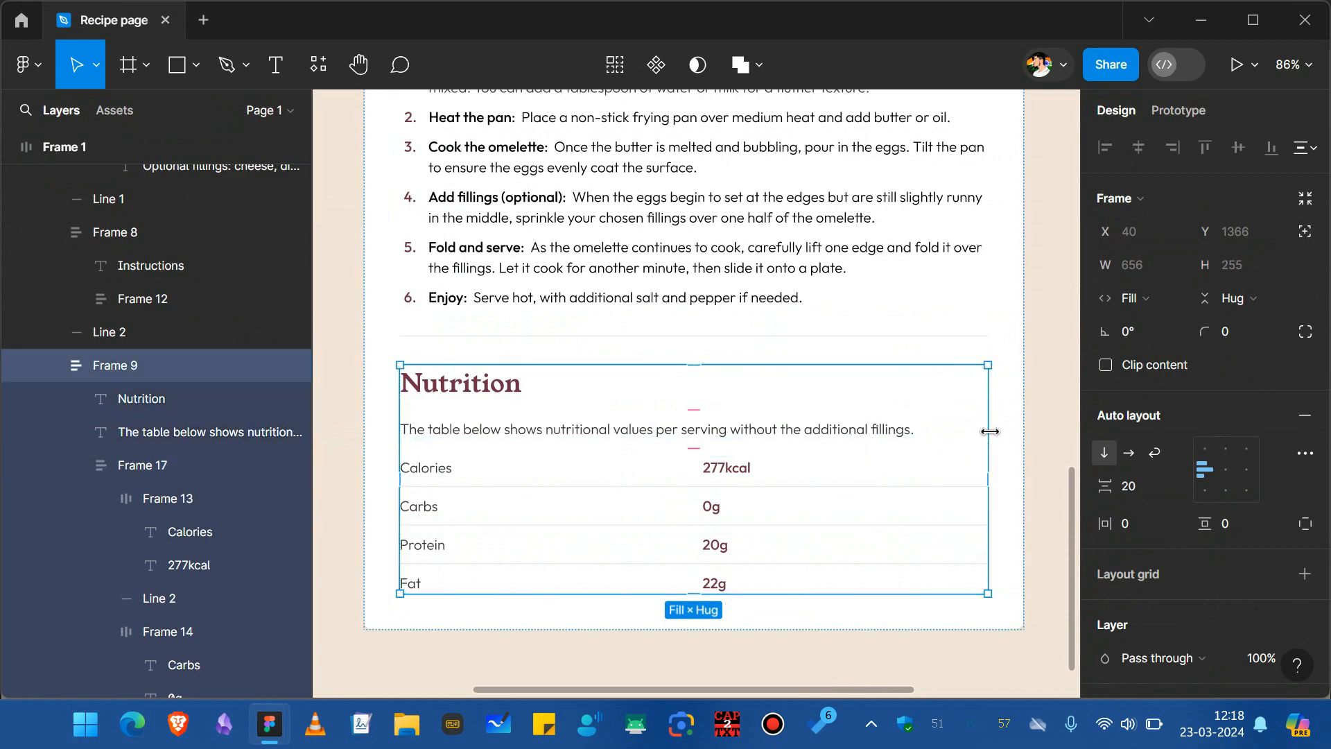
left_click(1003, 463)
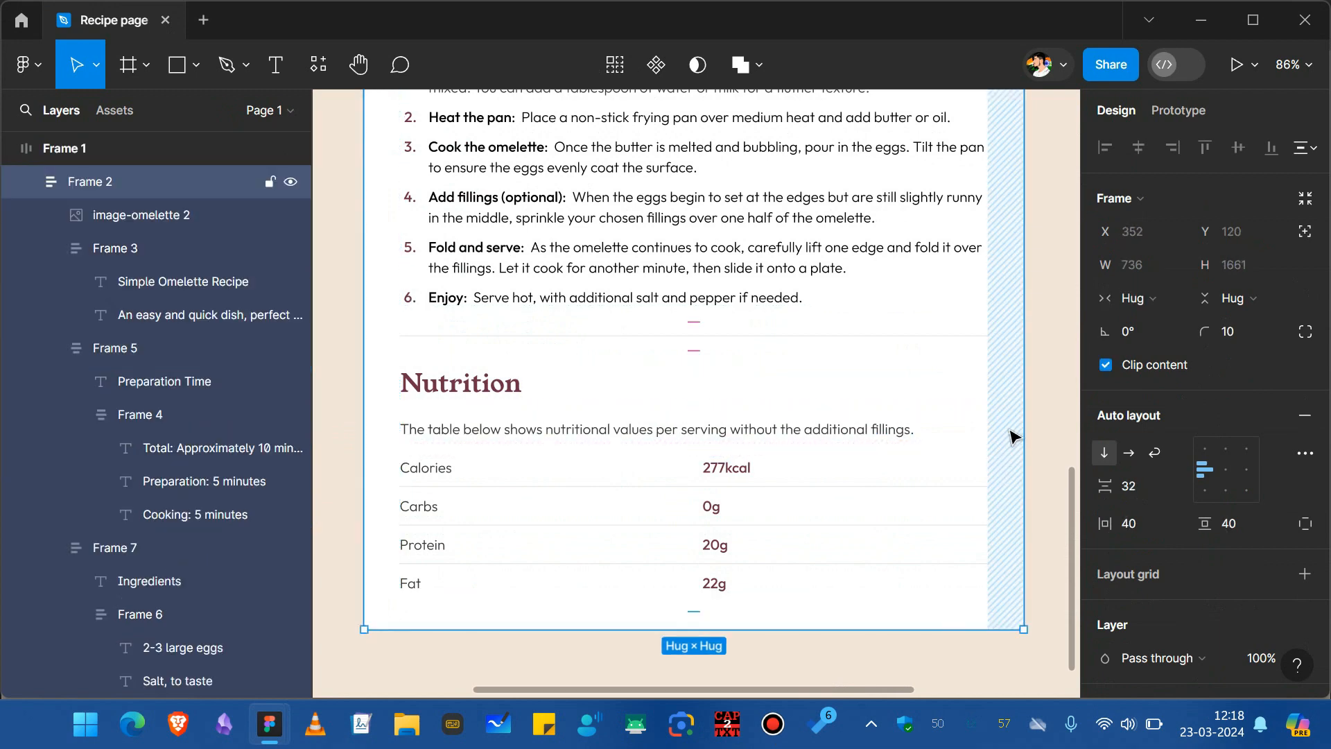
scroll(966, 431, "down", 5)
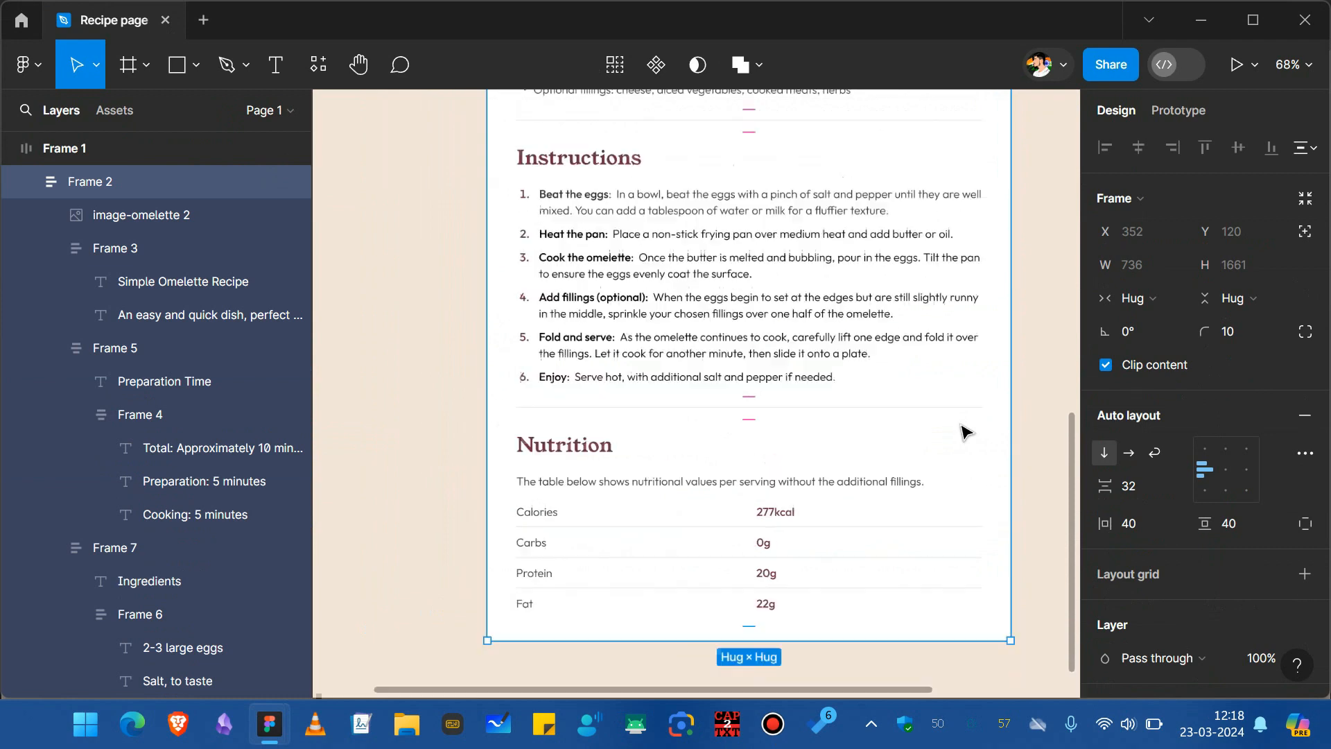
scroll(966, 431, "up", 4)
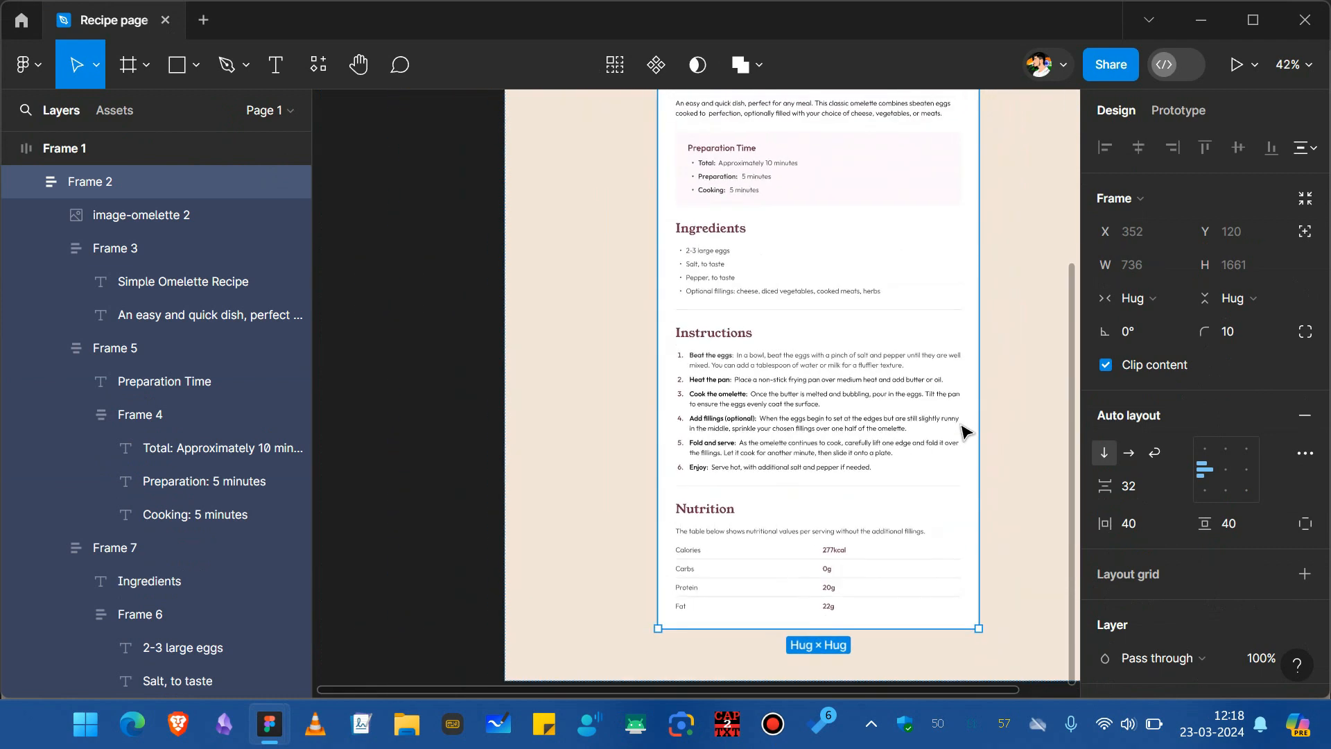
scroll(966, 431, "down", 2)
scroll(966, 432, "up", 1)
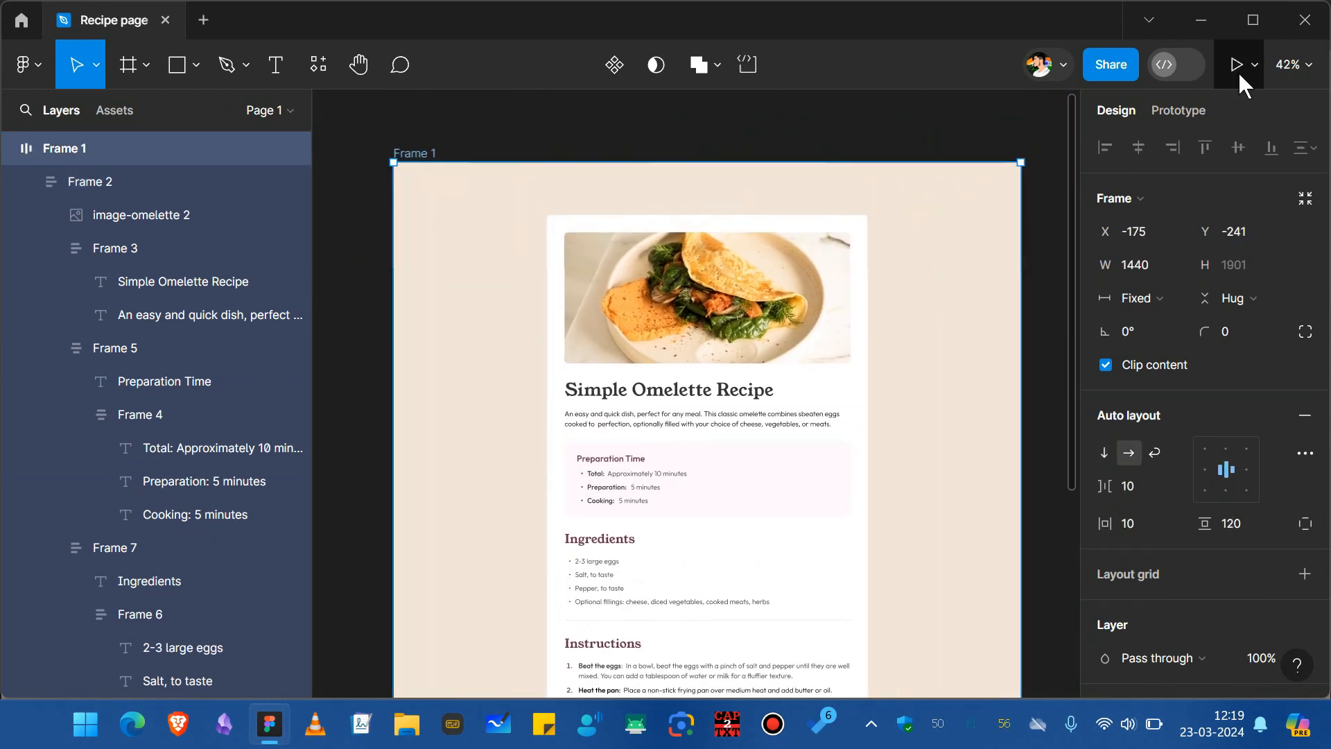
key("alt")
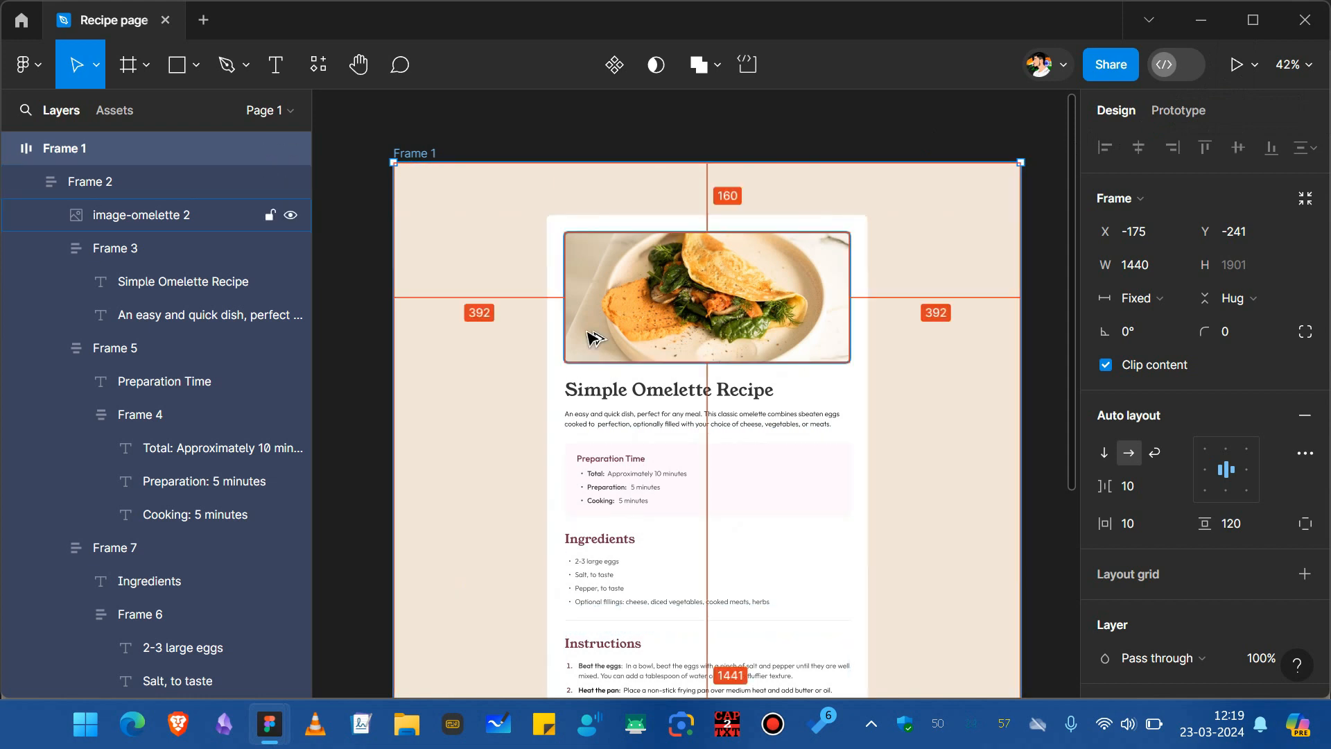
Open the design in prototype presentation view and scale it to fit width.
key("ctrl+alt+Return")
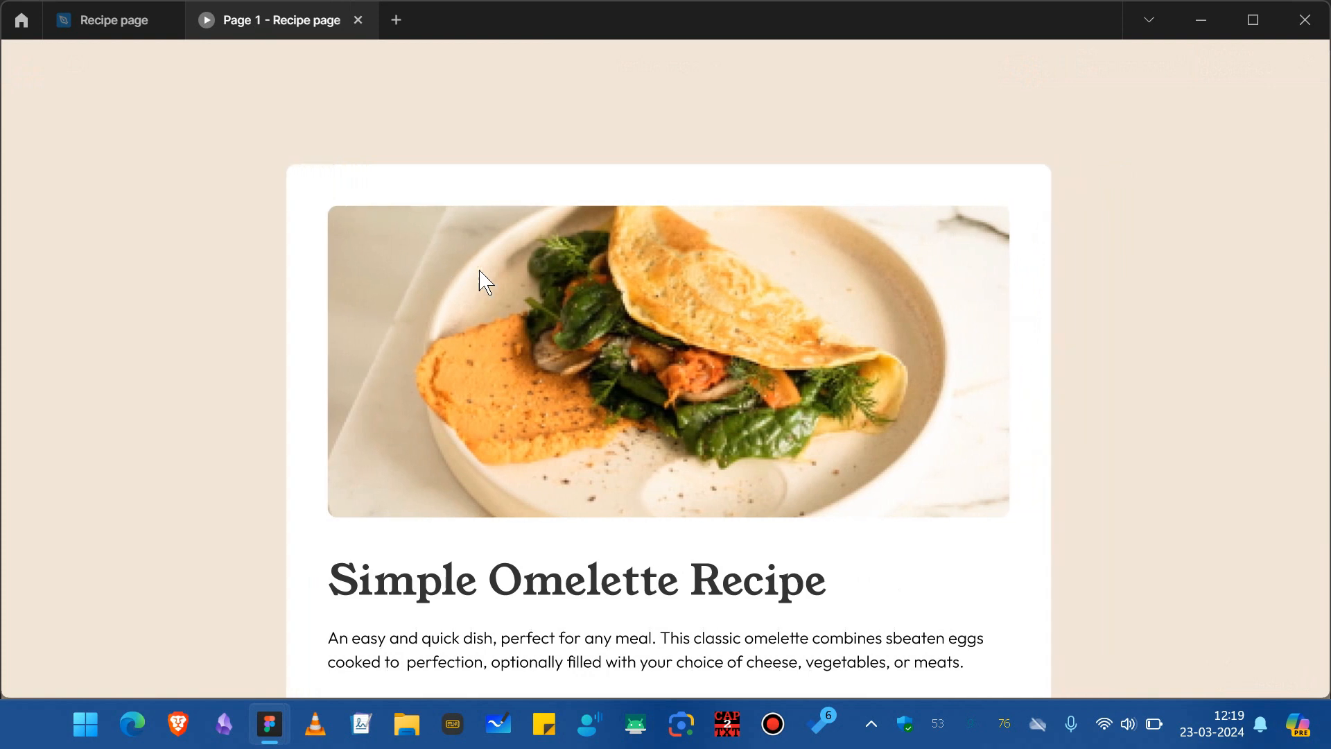
mouse_move(1259, 45)
left_click(1250, 70)
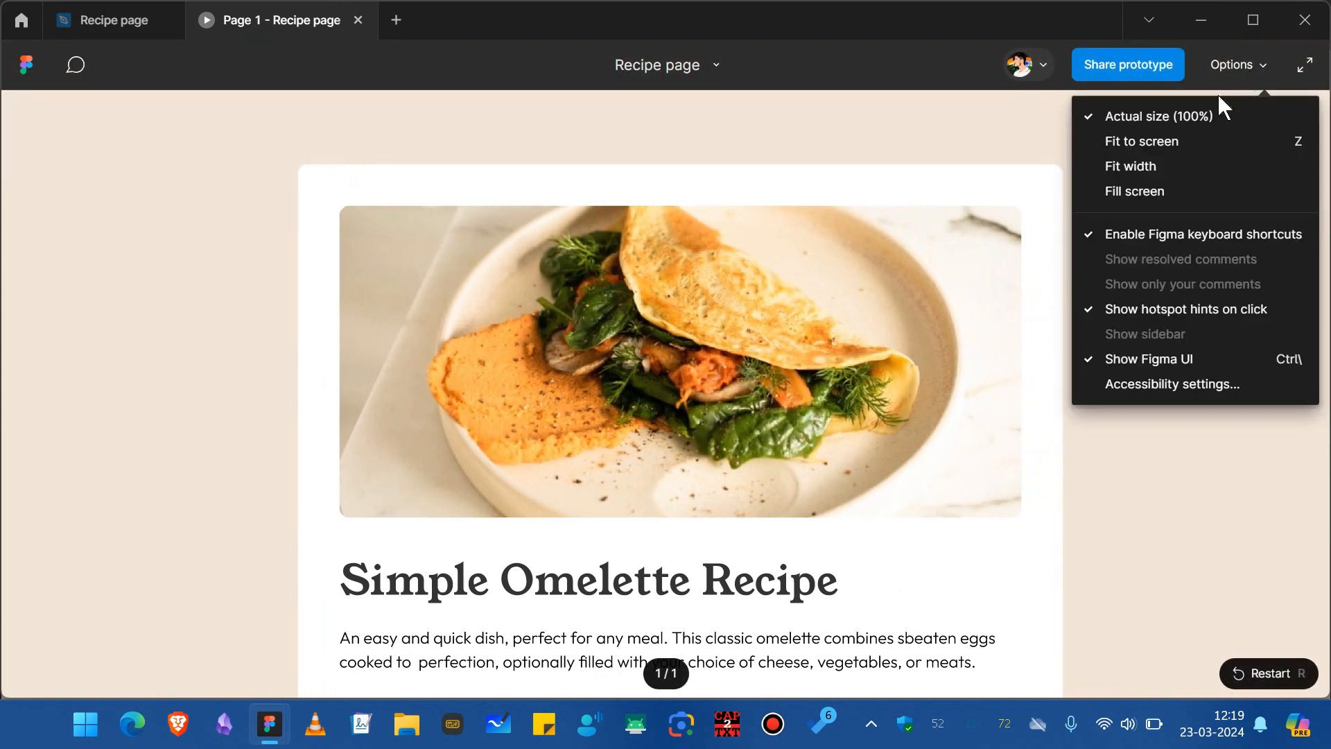
left_click(1162, 167)
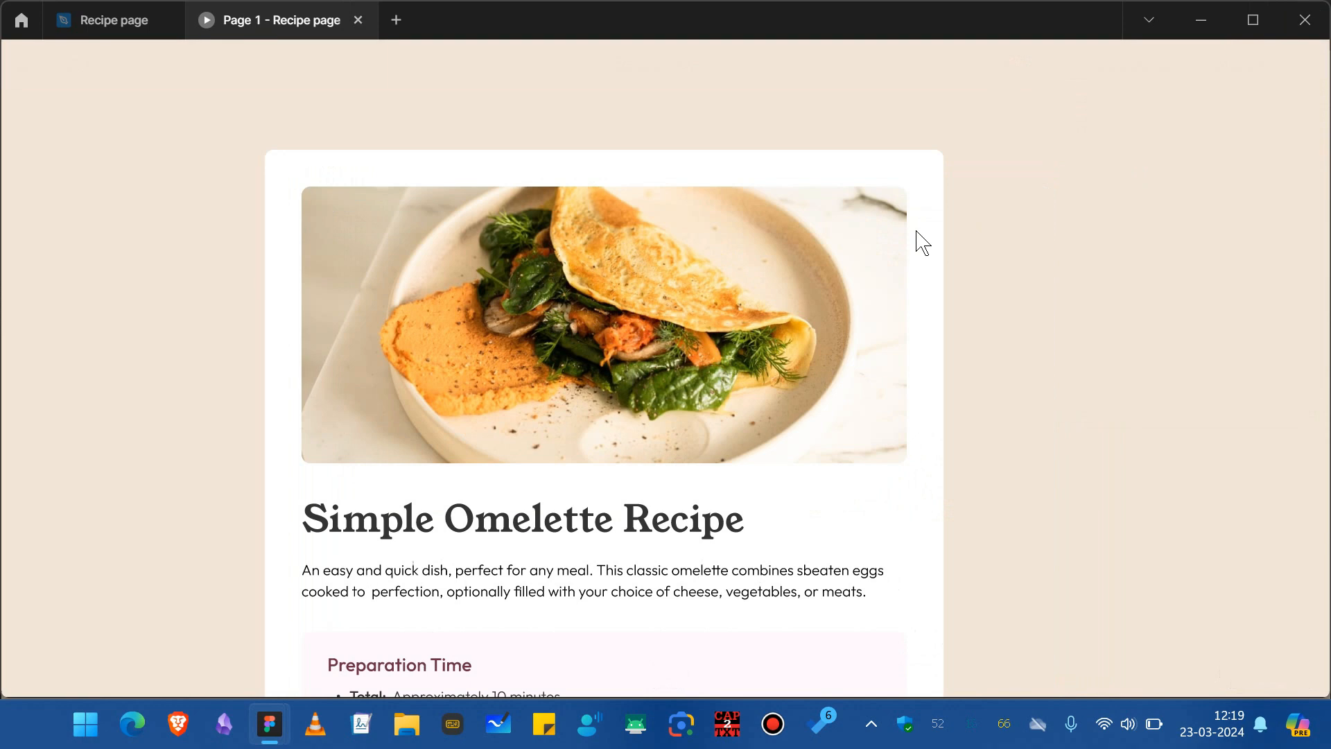
Scroll through the prototype preview to review the recipe page sections.
scroll(516, 303, "down", 2)
scroll(516, 303, "up", 2)
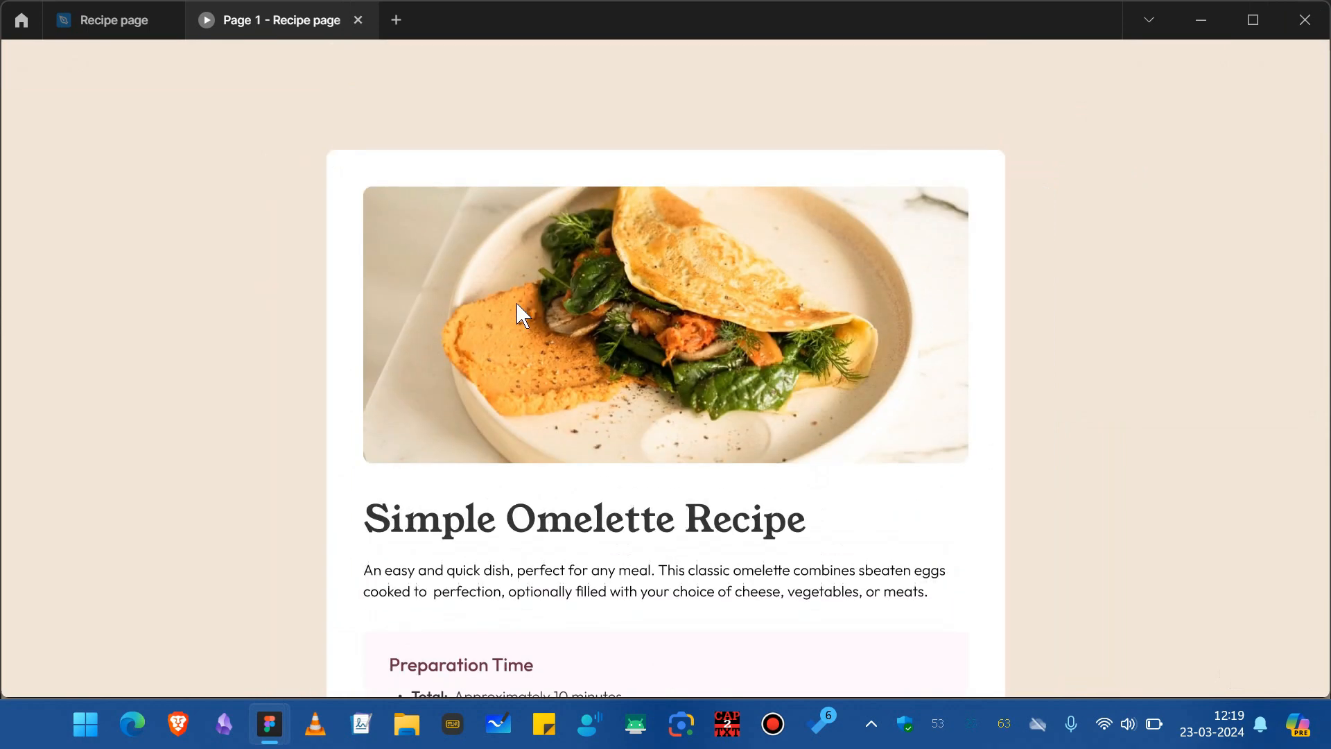
scroll(516, 303, "down", 3)
scroll(524, 315, "down", 5)
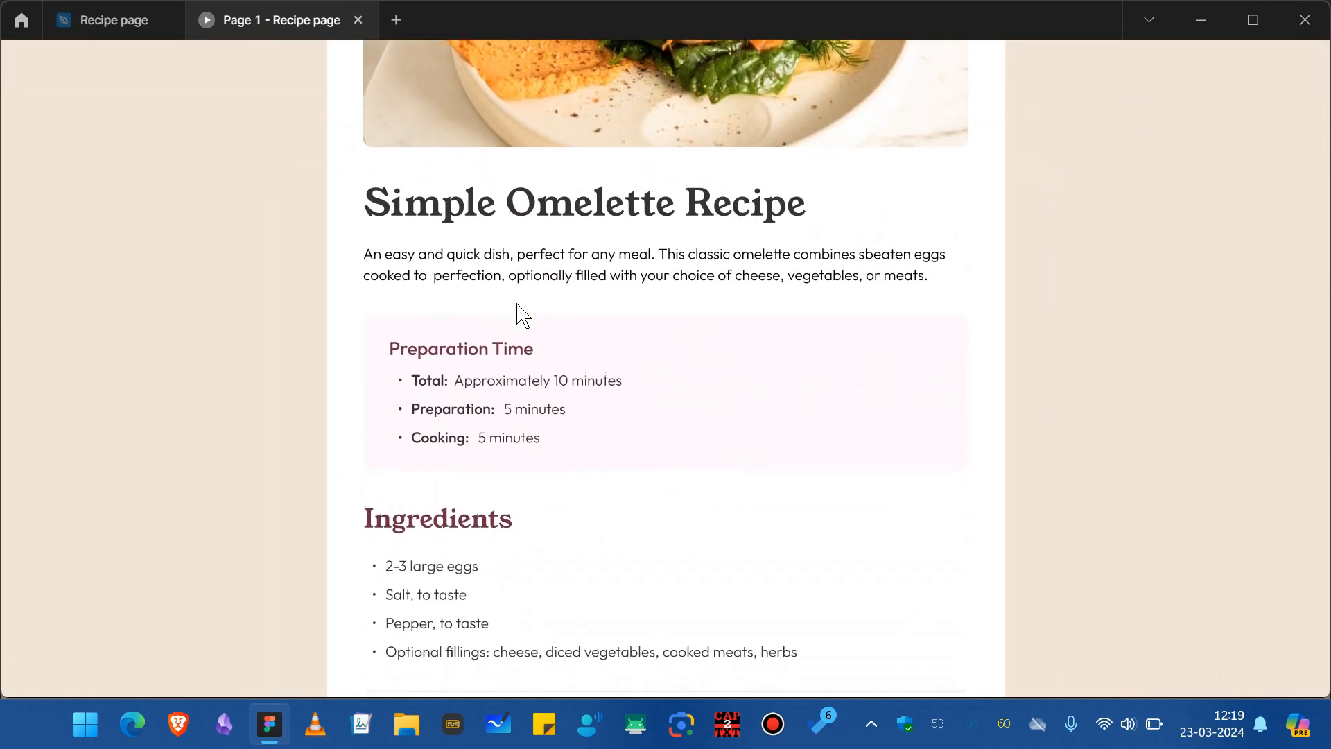
scroll(524, 315, "down", 8)
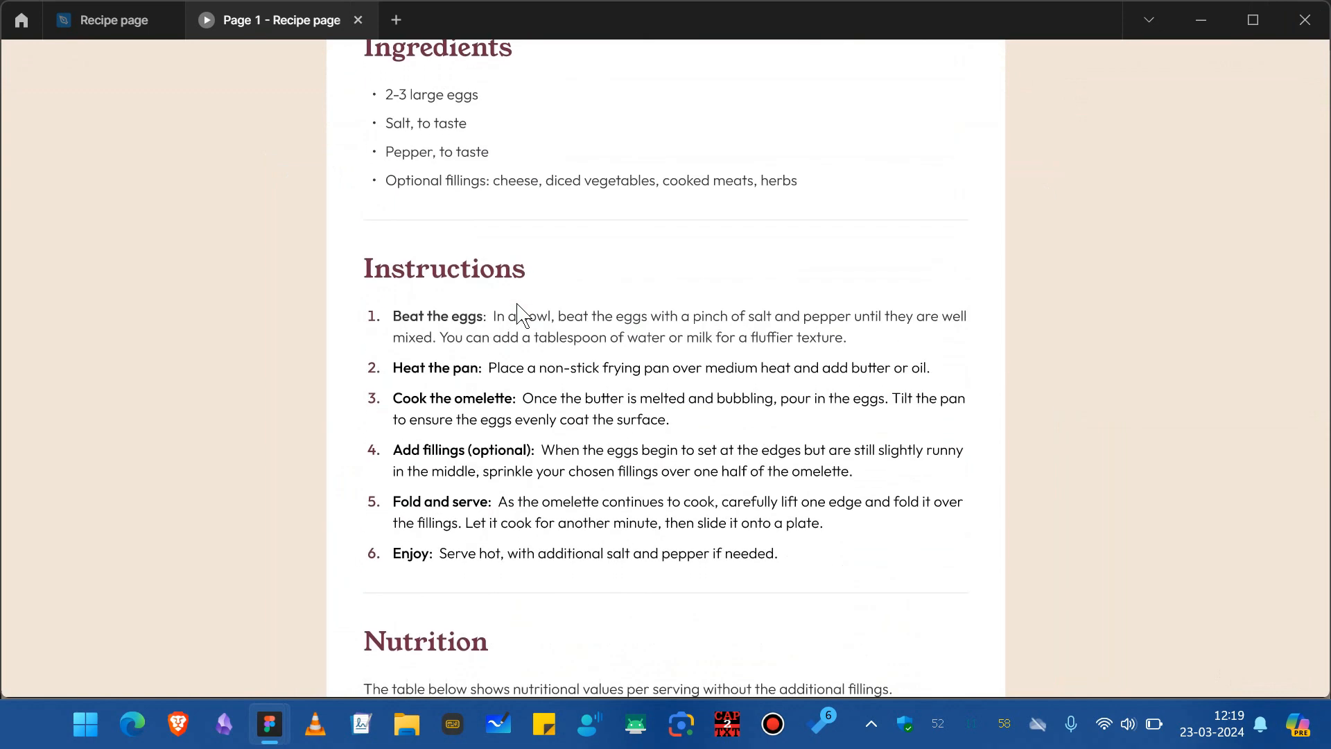
scroll(517, 304, "up", 13)
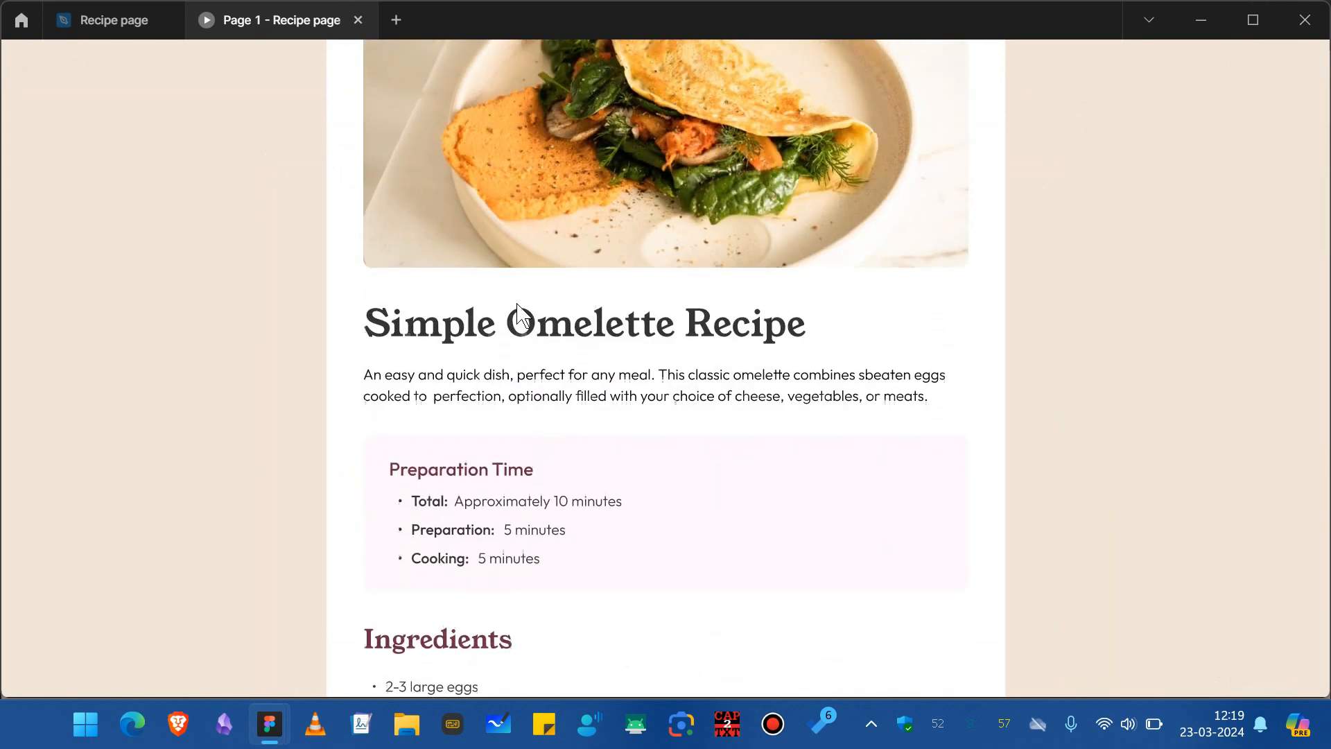